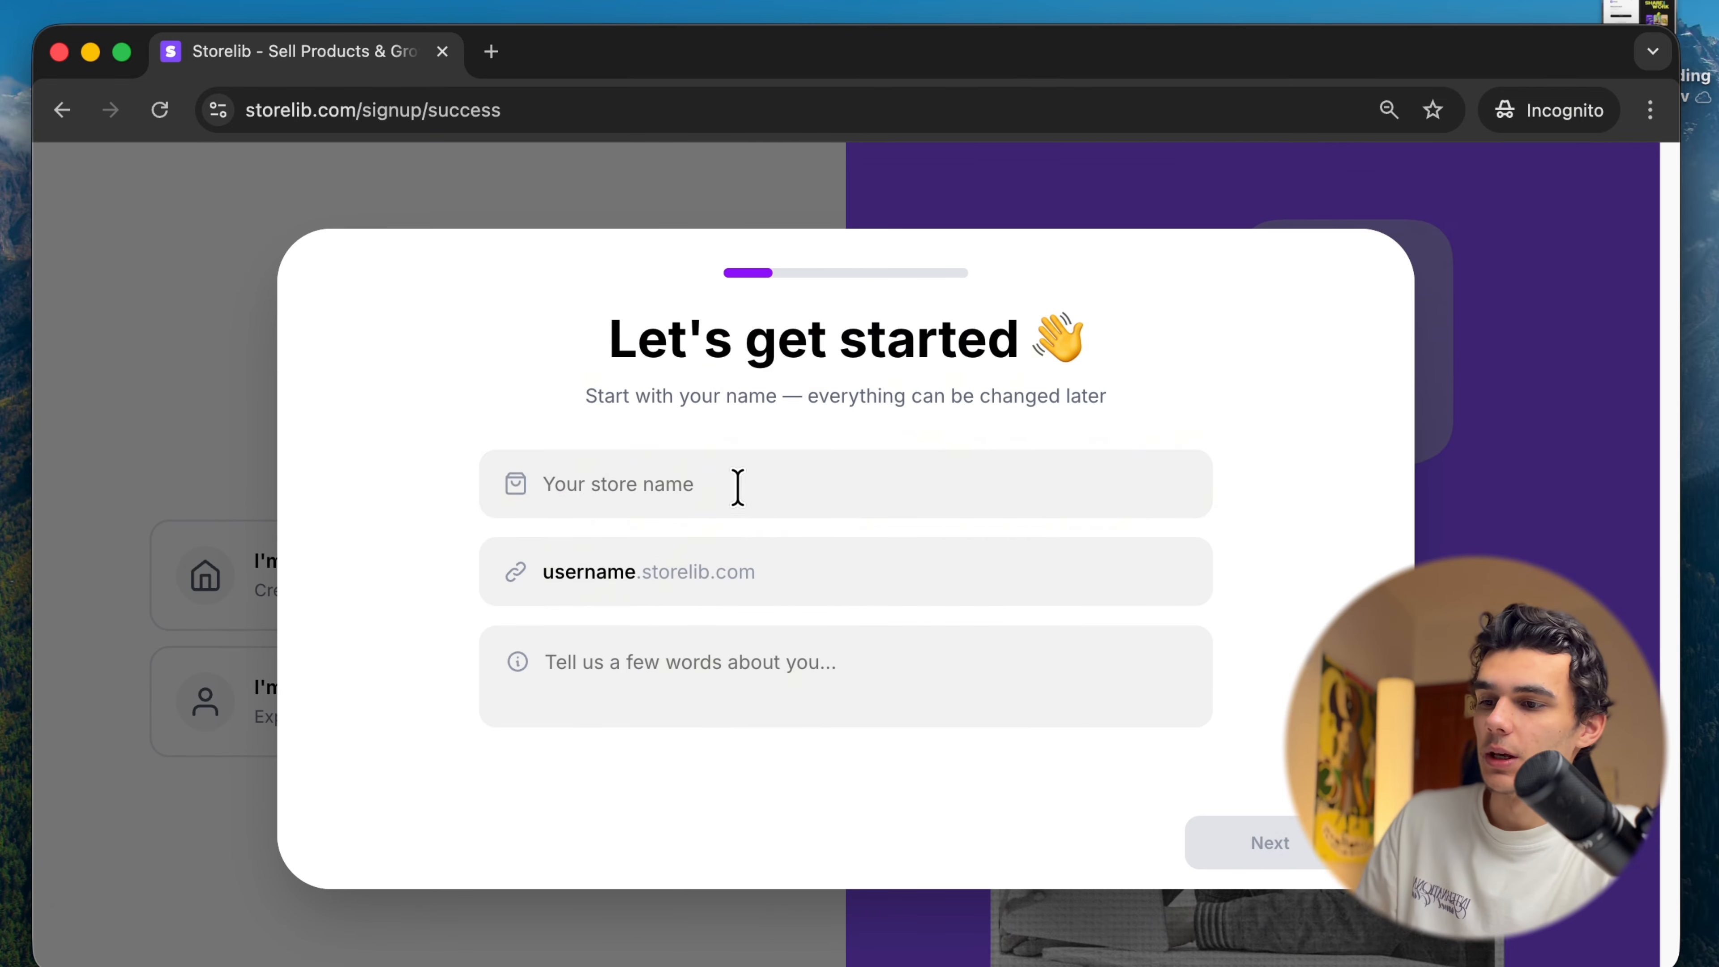
Enter the creator's full name as the store name, add the bio "Creator & Digital product seller", and continue the setup
{"action": "left_click", "coordinate": [737, 486]}
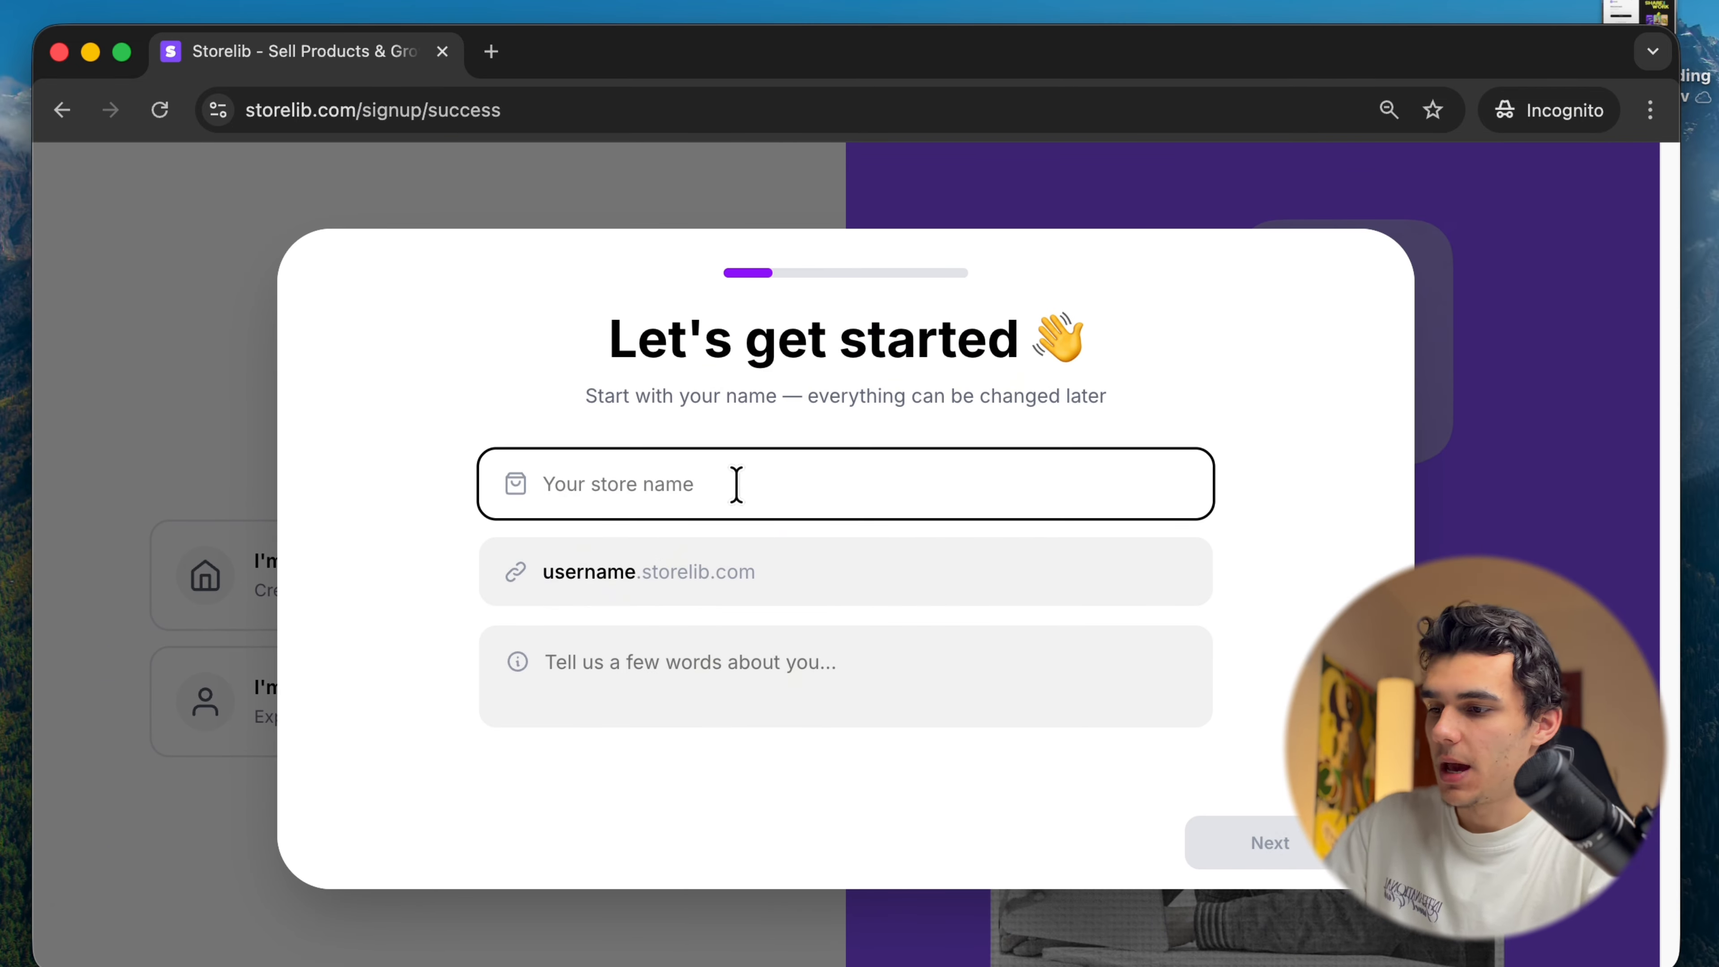
{"action": "type", "text": "Andrew Rullz"}
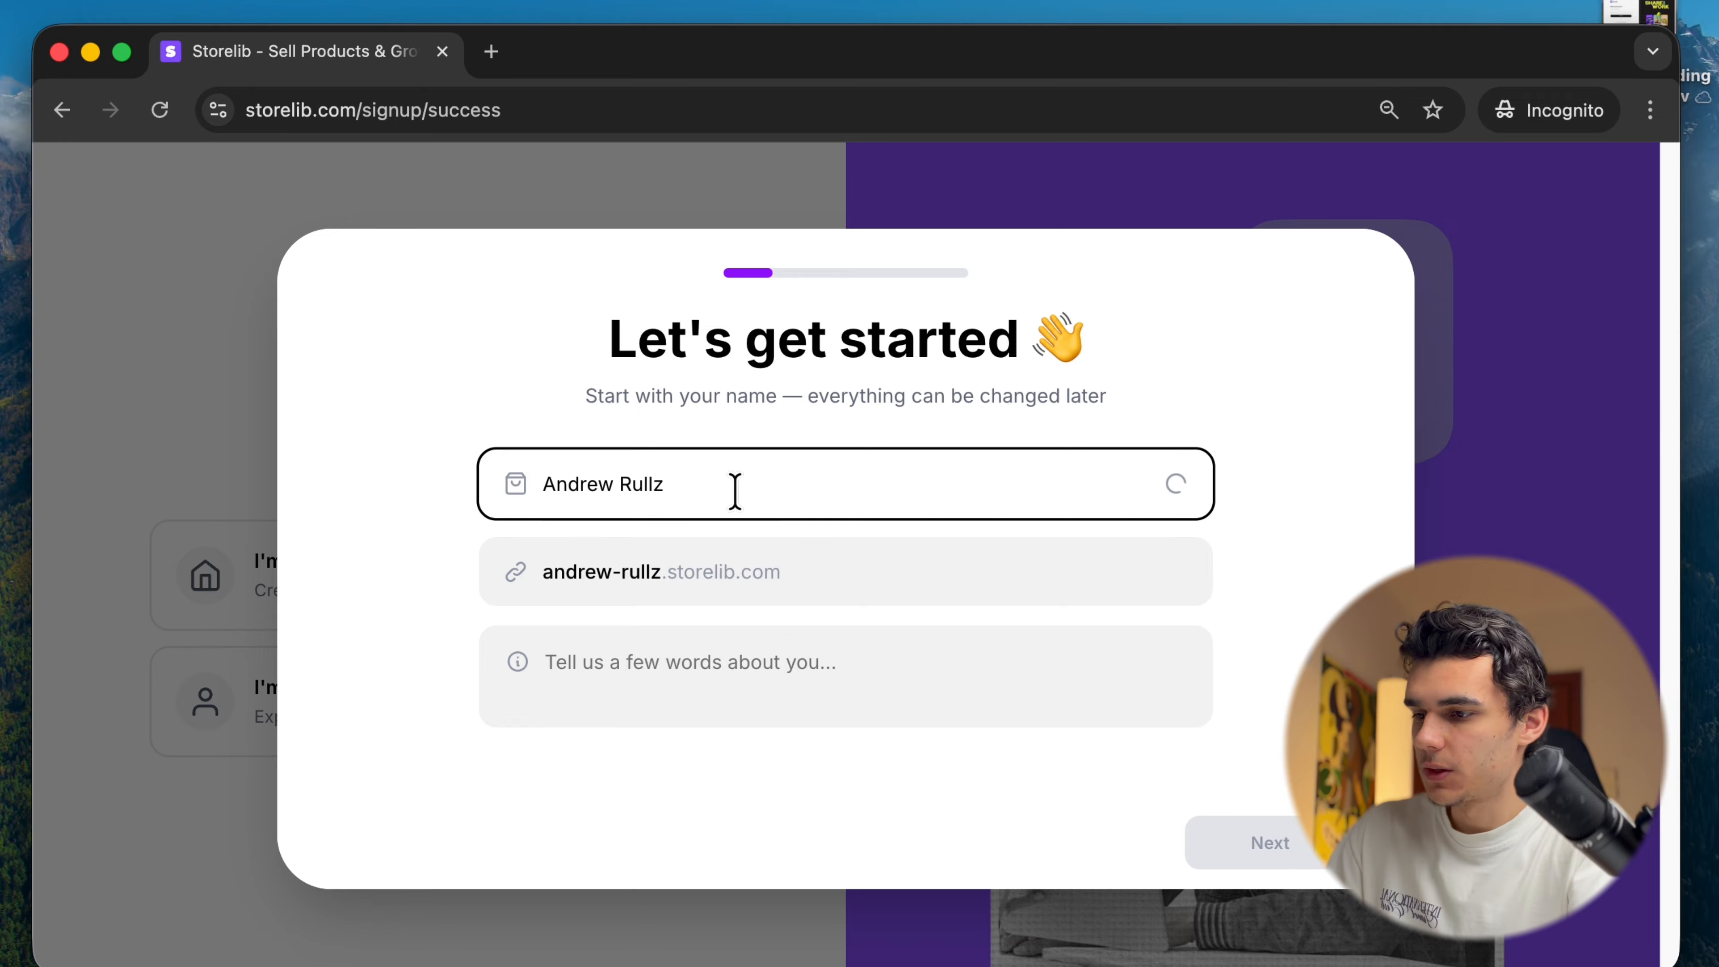
{"action": "left_click", "coordinate": [637, 653]}
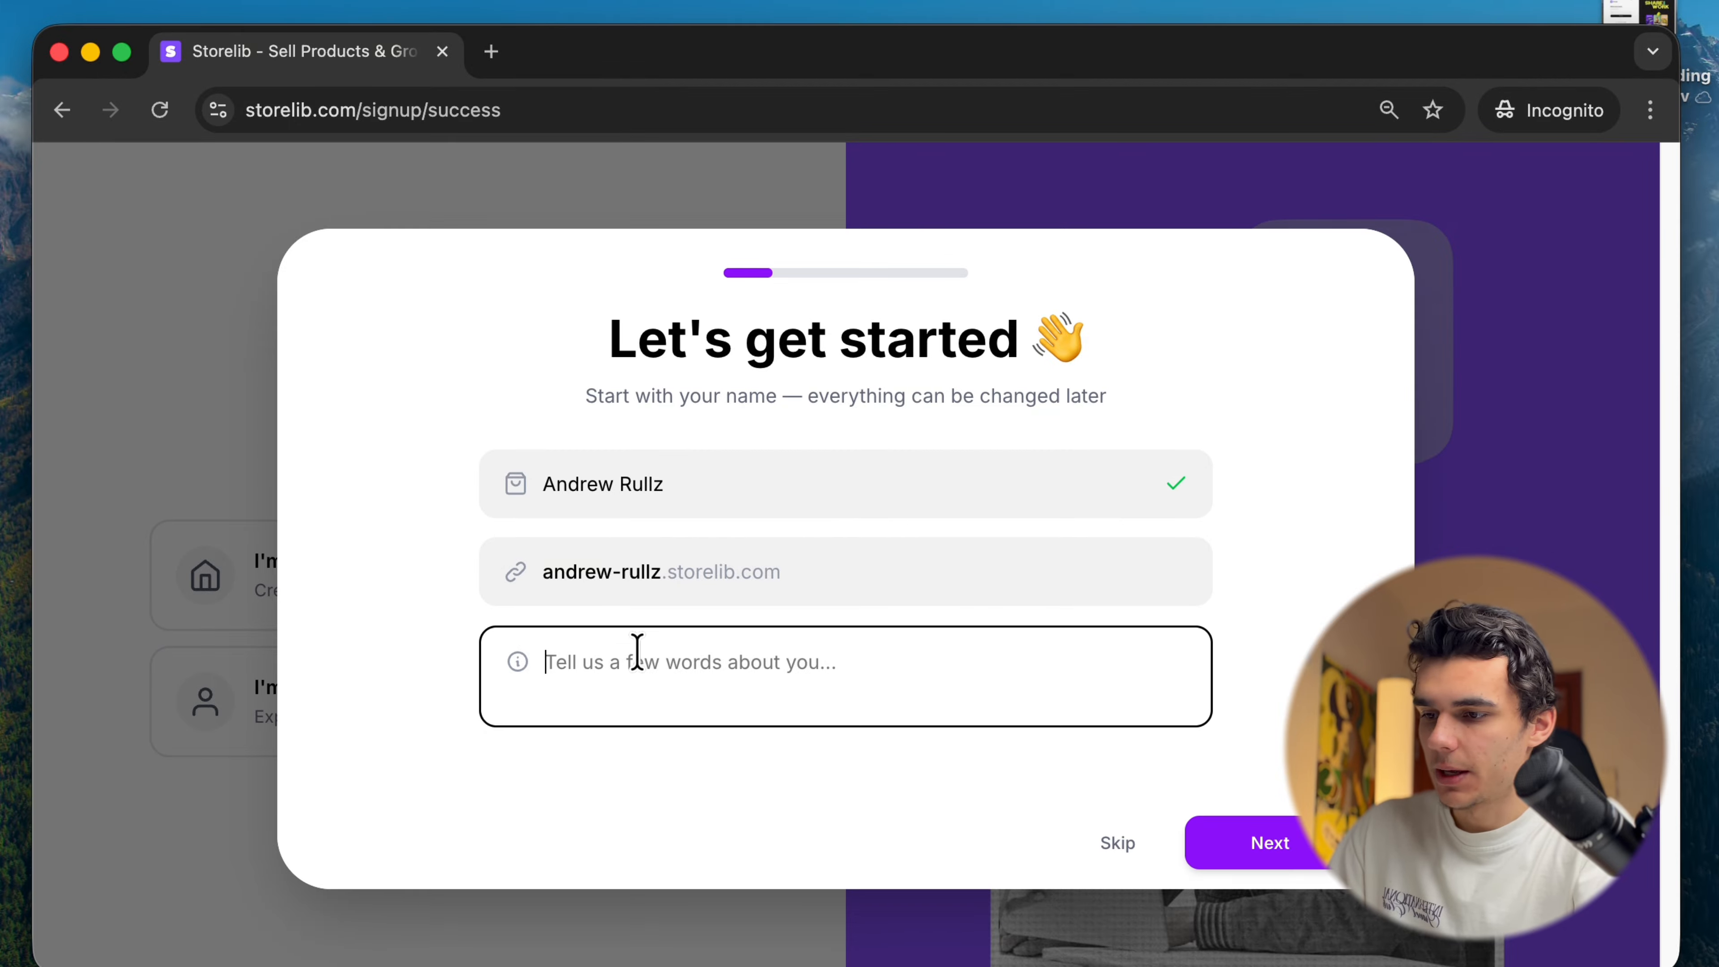
{"action": "type", "text": "C"}
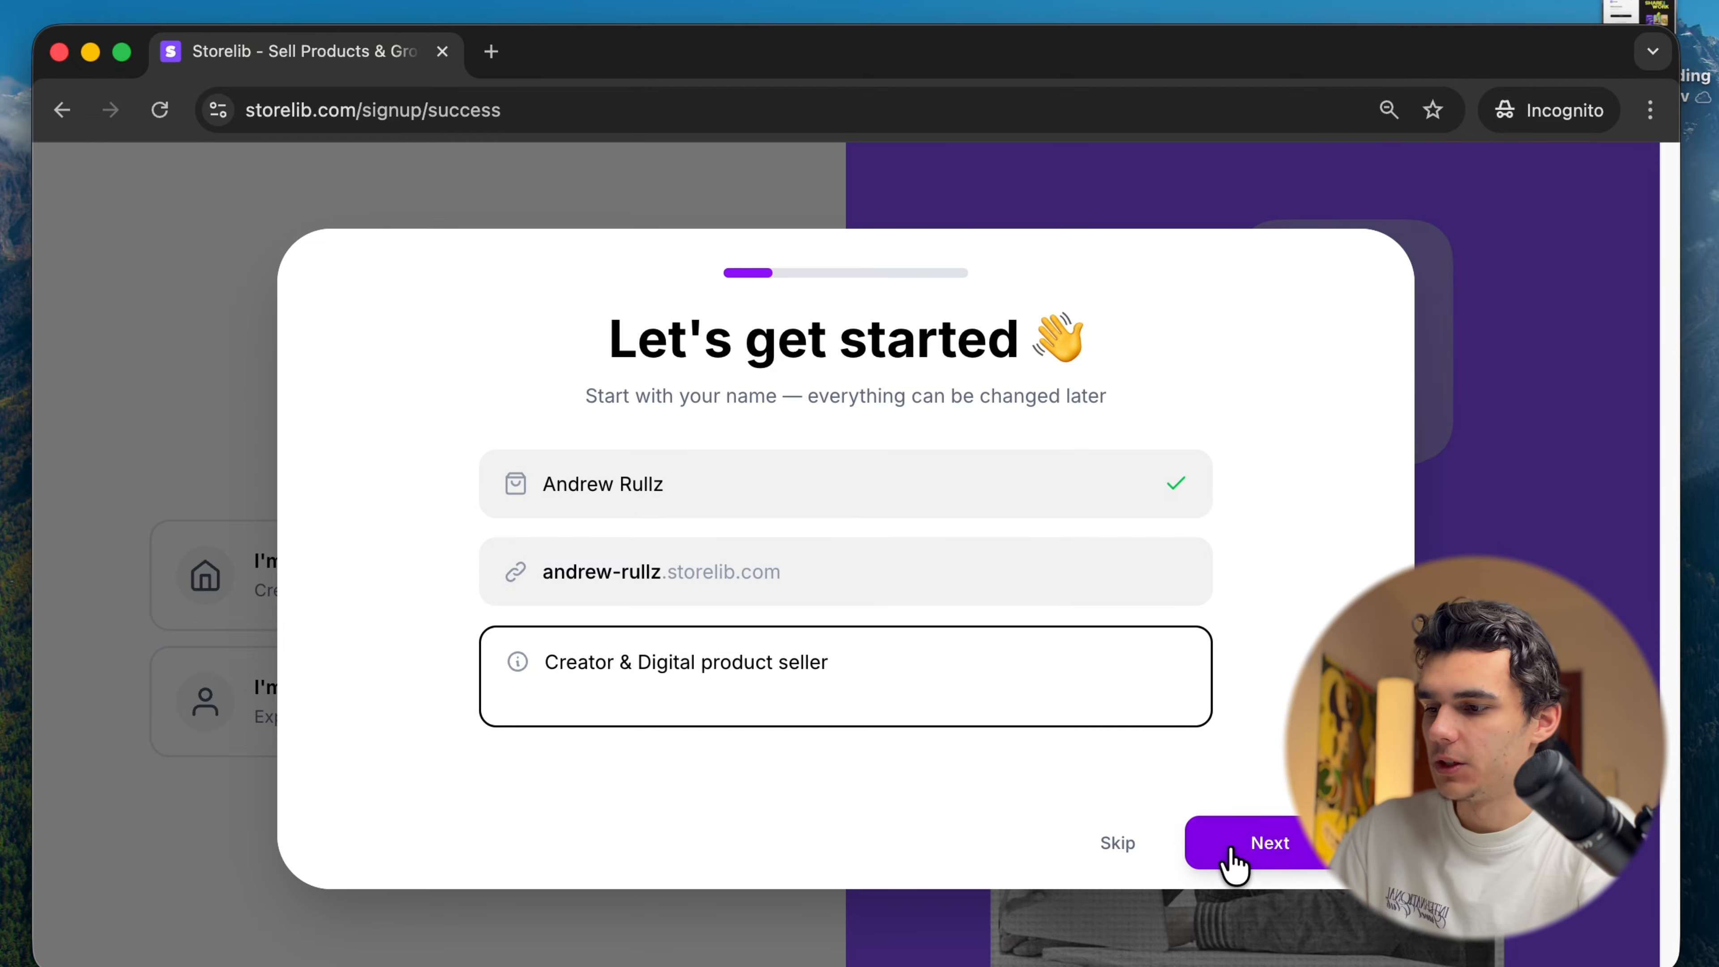
{"action": "left_click", "coordinate": [1236, 860]}
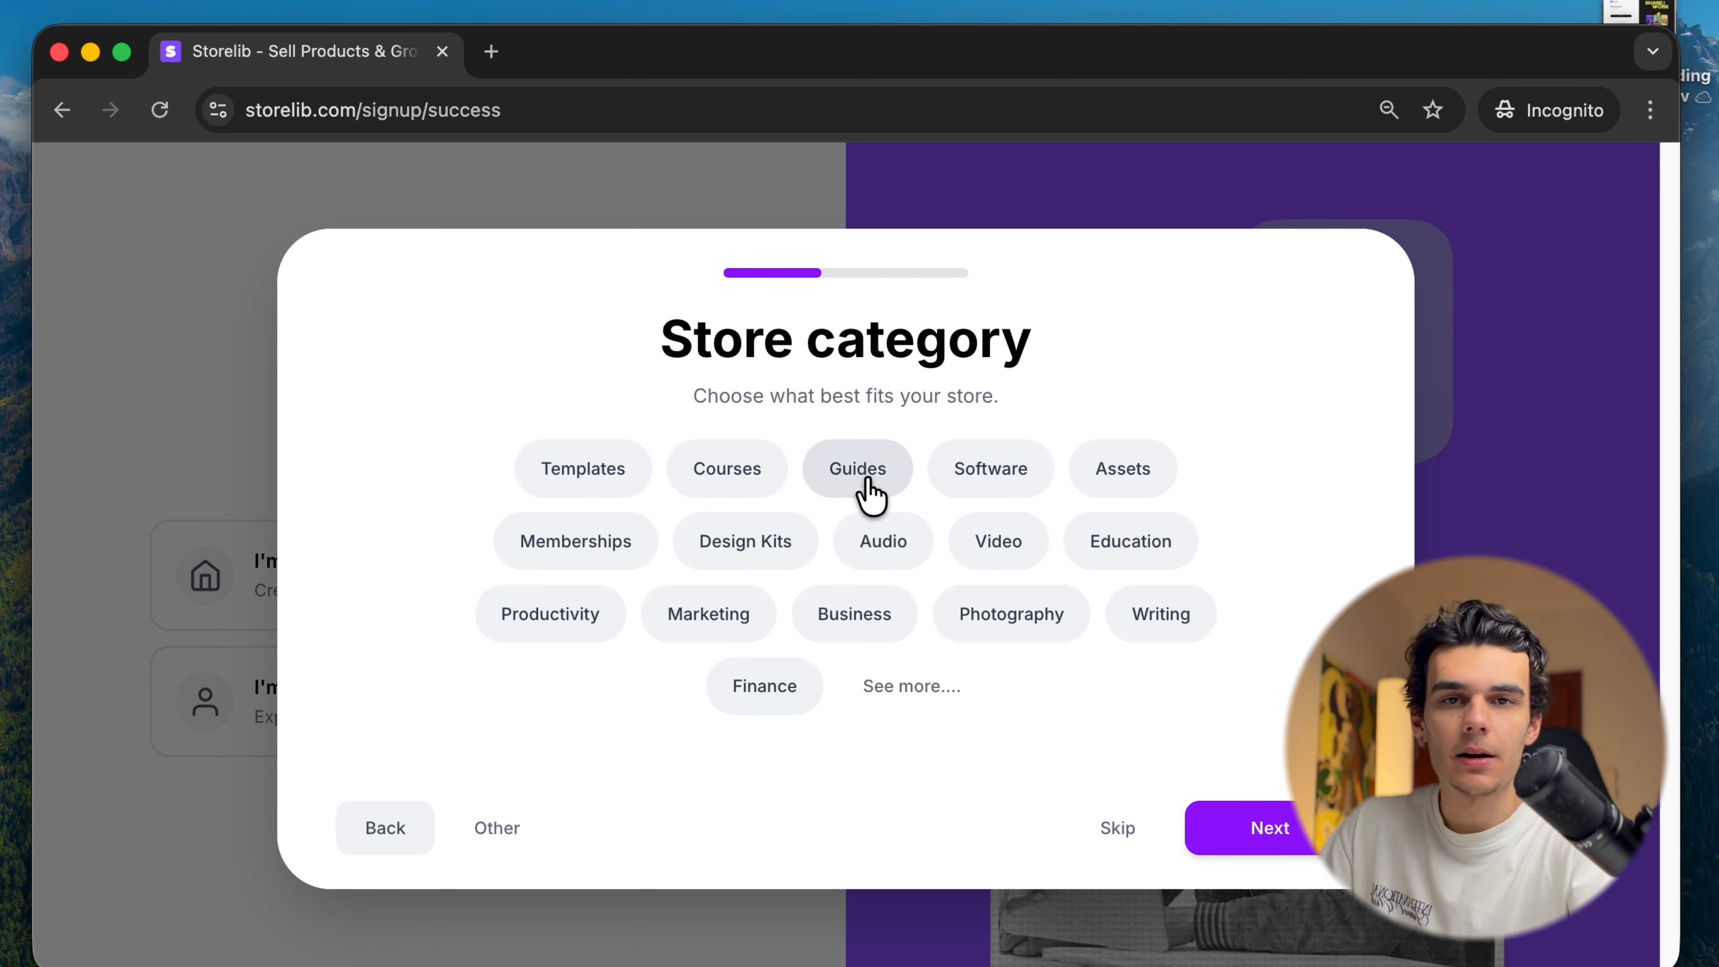
Choose Assets as the store category and enter the creator's Instagram and TikTok usernames
{"action": "left_click", "coordinate": [1103, 486]}
{"action": "left_click", "coordinate": [1284, 843]}
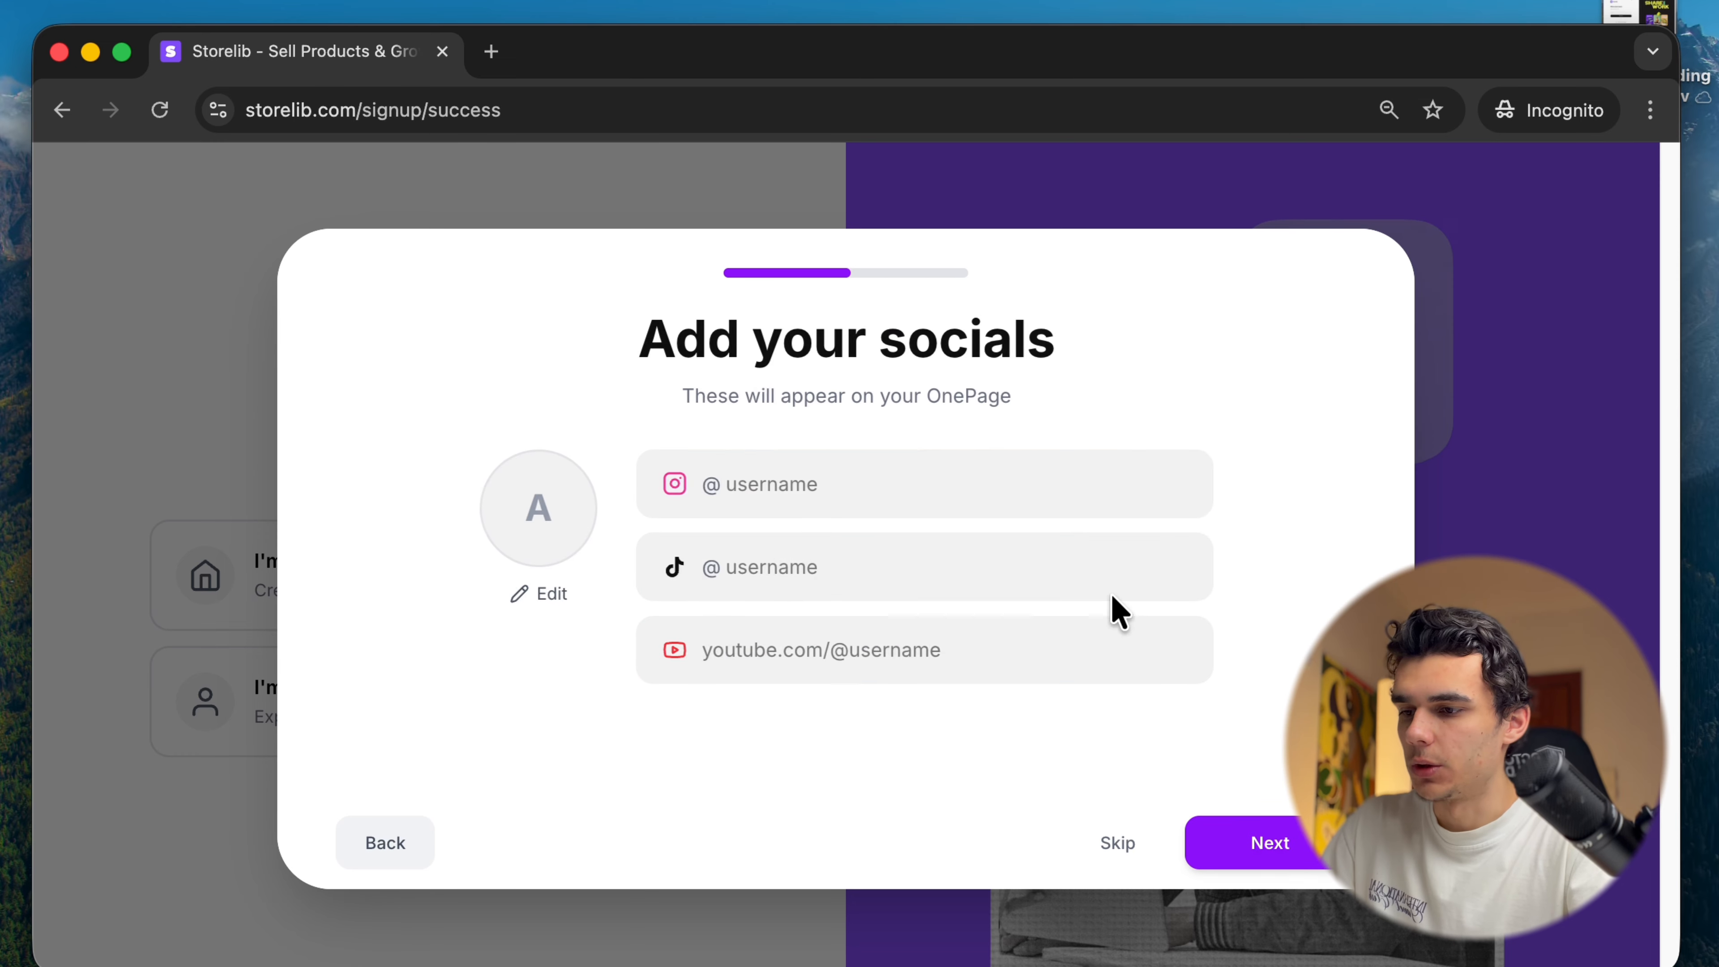
{"action": "left_click", "coordinate": [902, 482]}
{"action": "type", "text": "andrew.rullz"}
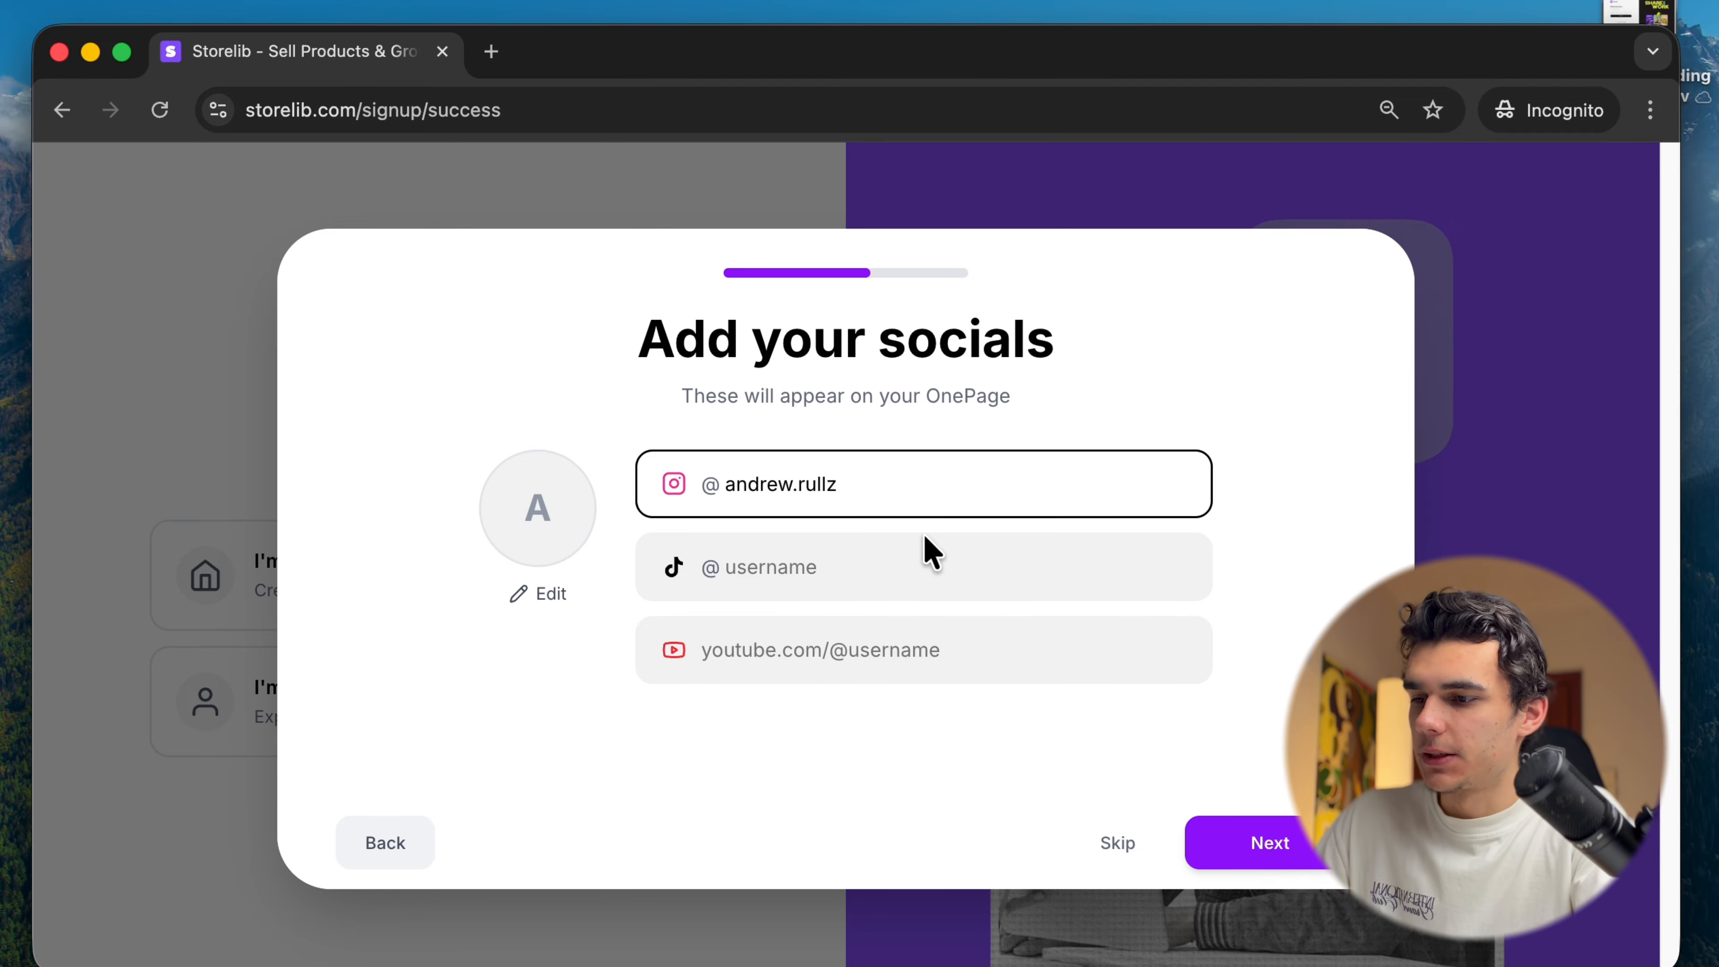
{"action": "left_click", "coordinate": [917, 565]}
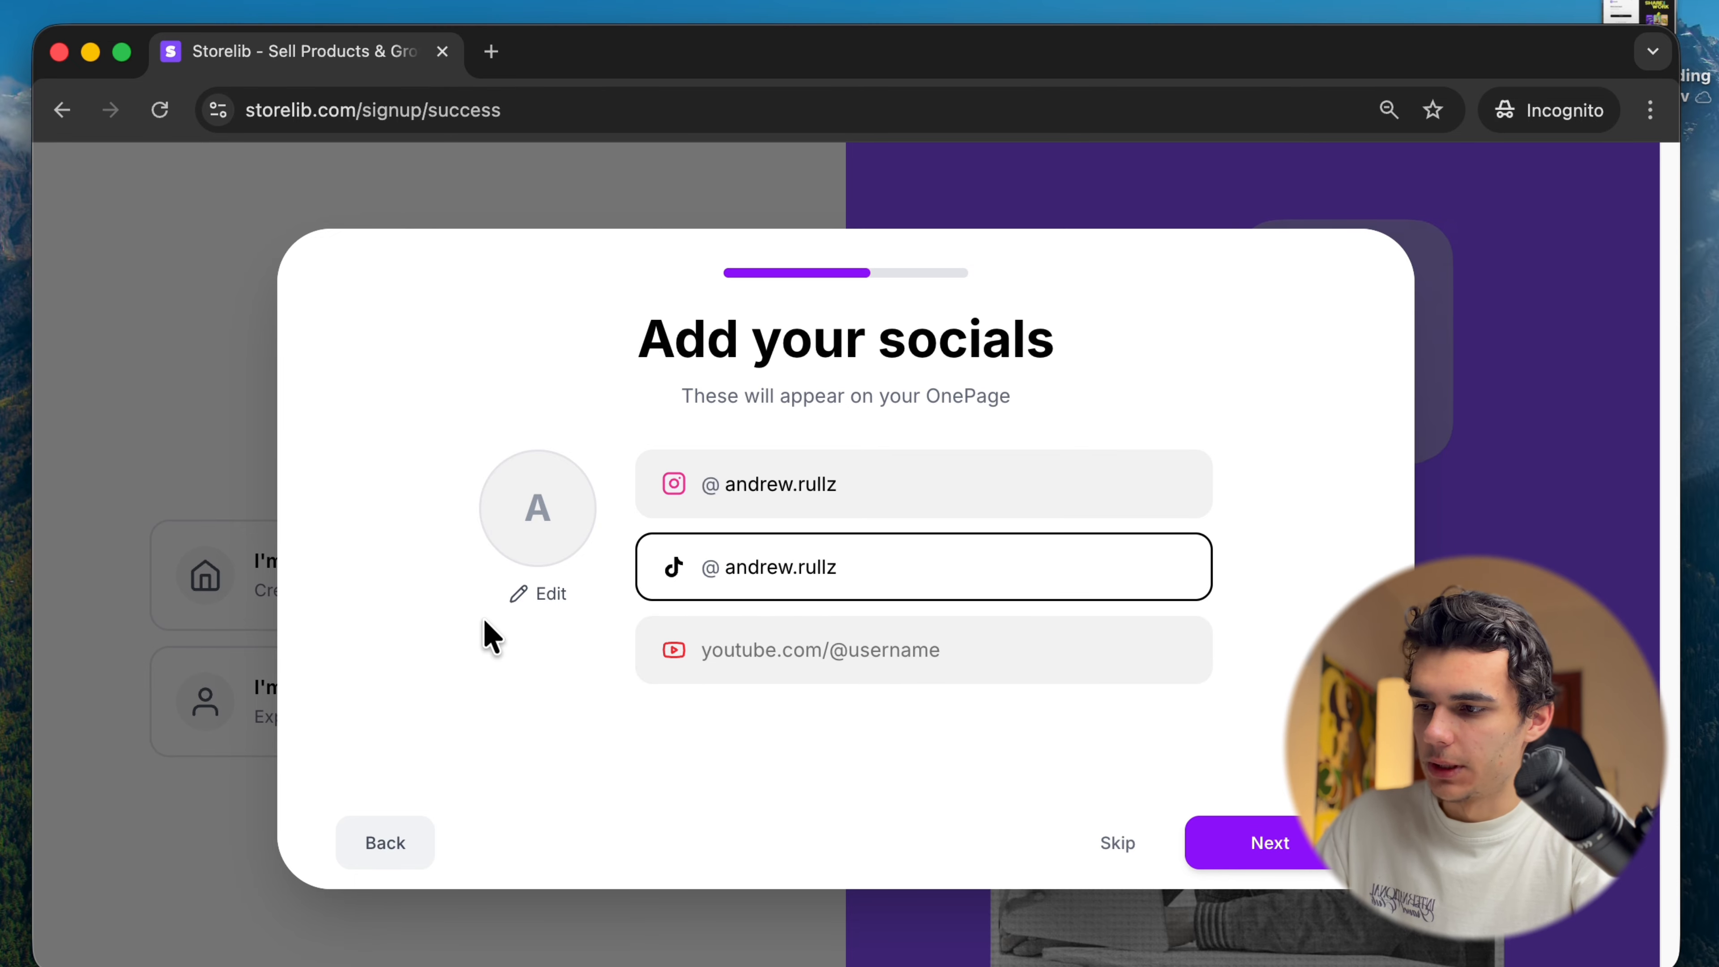
Upload a profile photo with an enlarged crop area, save it, and continue to the plan selection
{"action": "left_click", "coordinate": [541, 596]}
{"action": "double_click", "coordinate": [670, 379]}
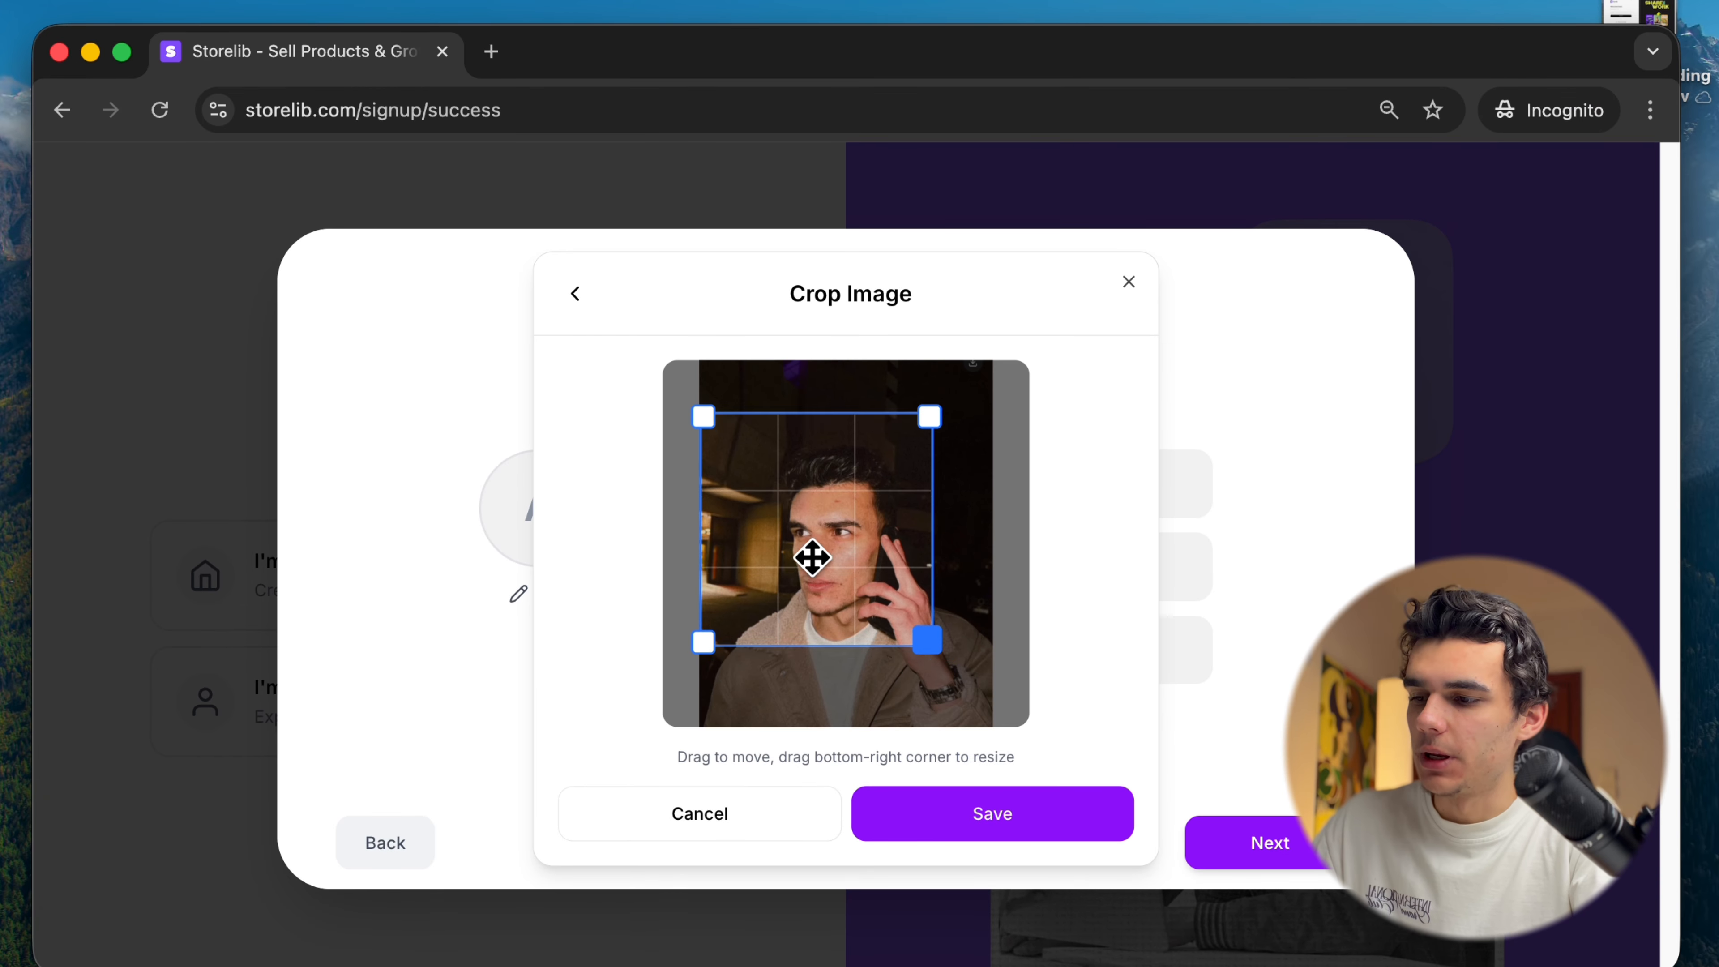
{"action": "left_click_drag", "start_coordinate": [812, 556], "coordinate": [814, 563]}
{"action": "left_click_drag", "start_coordinate": [931, 648], "coordinate": [1009, 714]}
{"action": "left_click", "coordinate": [1036, 816]}
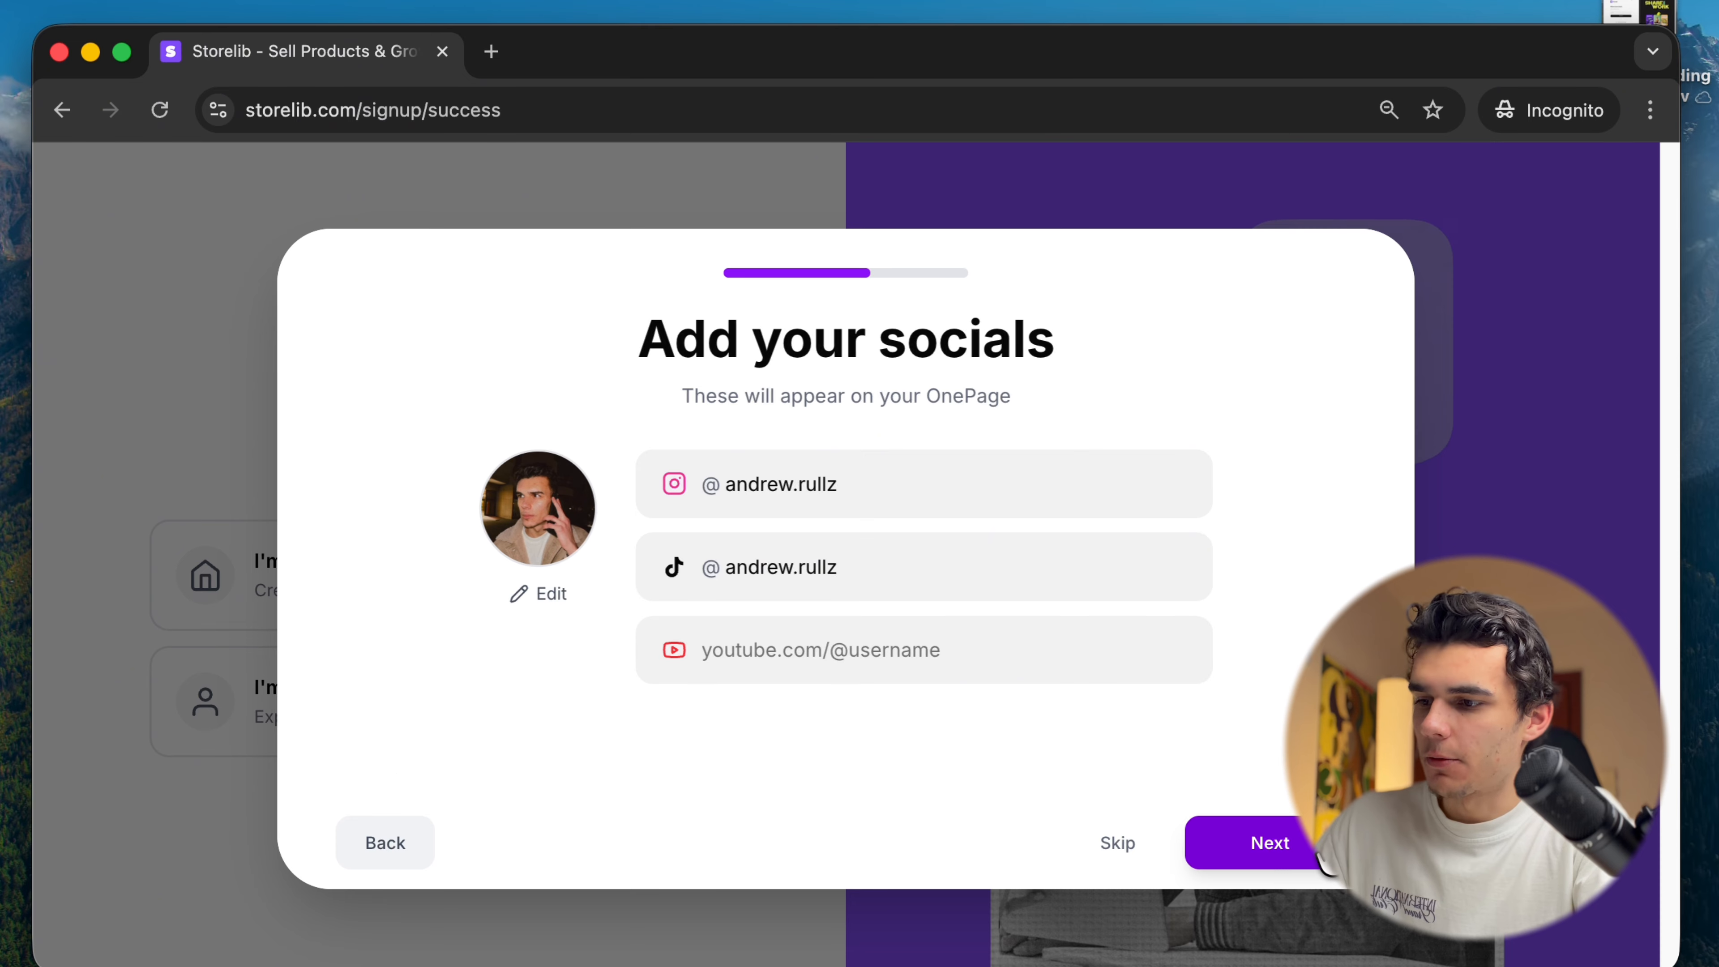
{"action": "left_click", "coordinate": [1271, 842]}
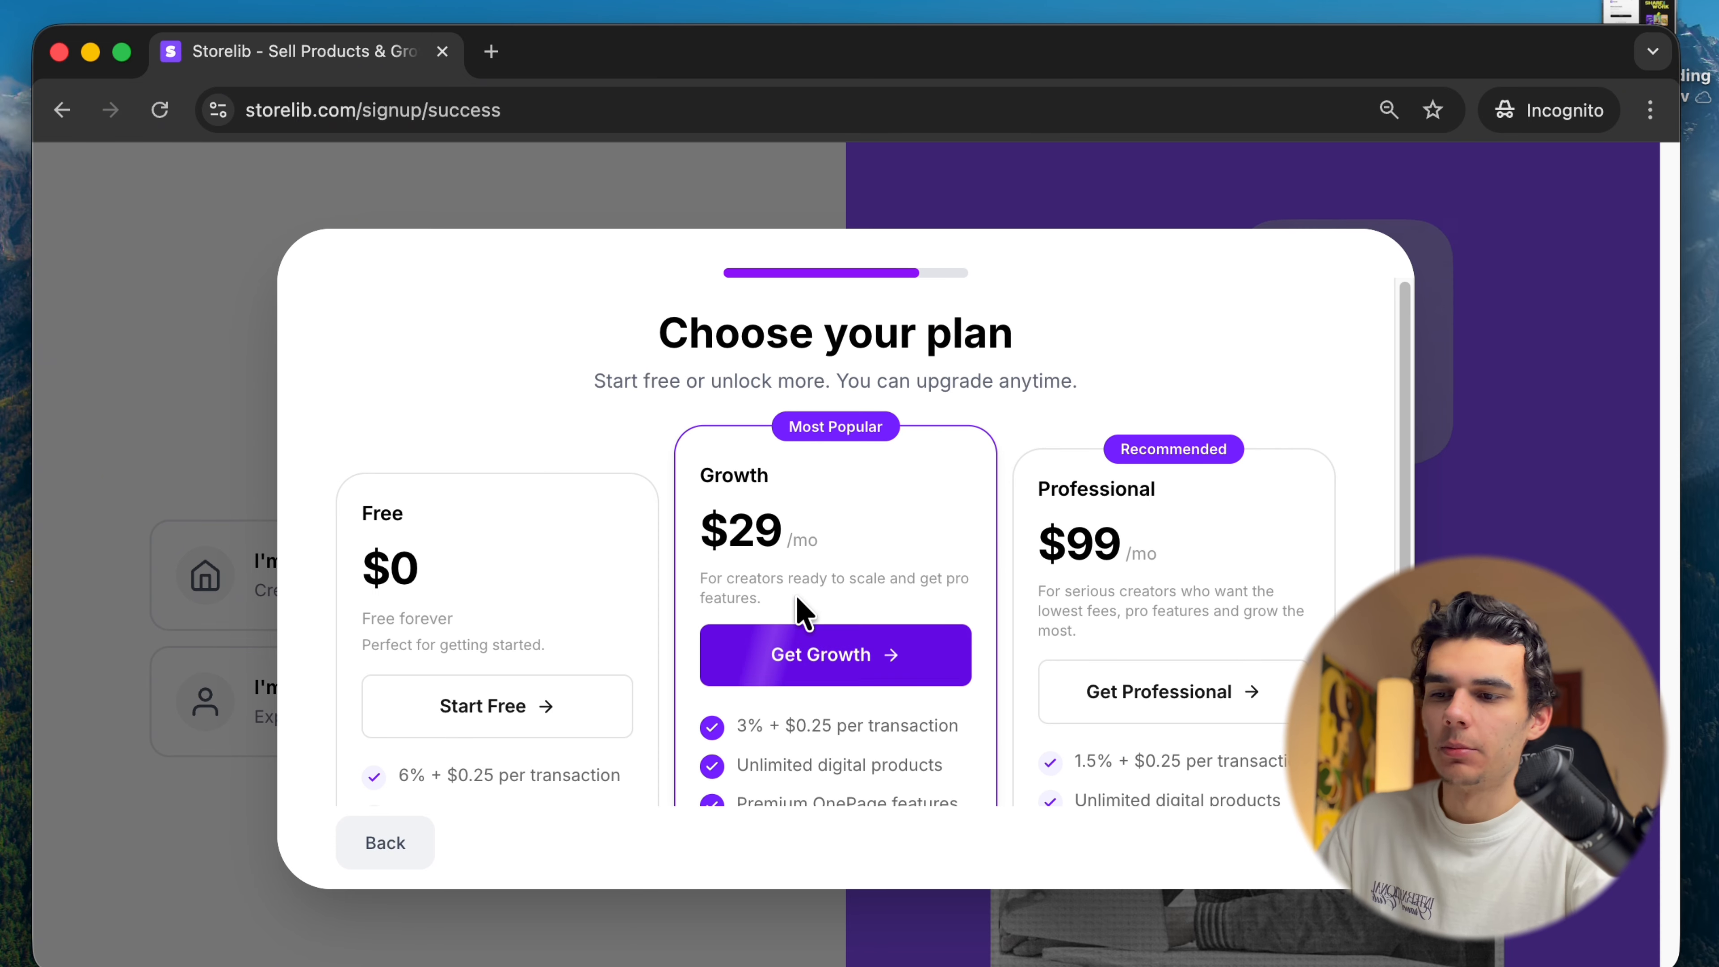
Compare the available plans and start the store on the Free plan
{"action": "scroll", "coordinate": [667, 568], "scroll_direction": "down", "scroll_amount": 4}
{"action": "scroll", "coordinate": [672, 568], "scroll_direction": "up", "scroll_amount": 4}
{"action": "left_click", "coordinate": [560, 707]}
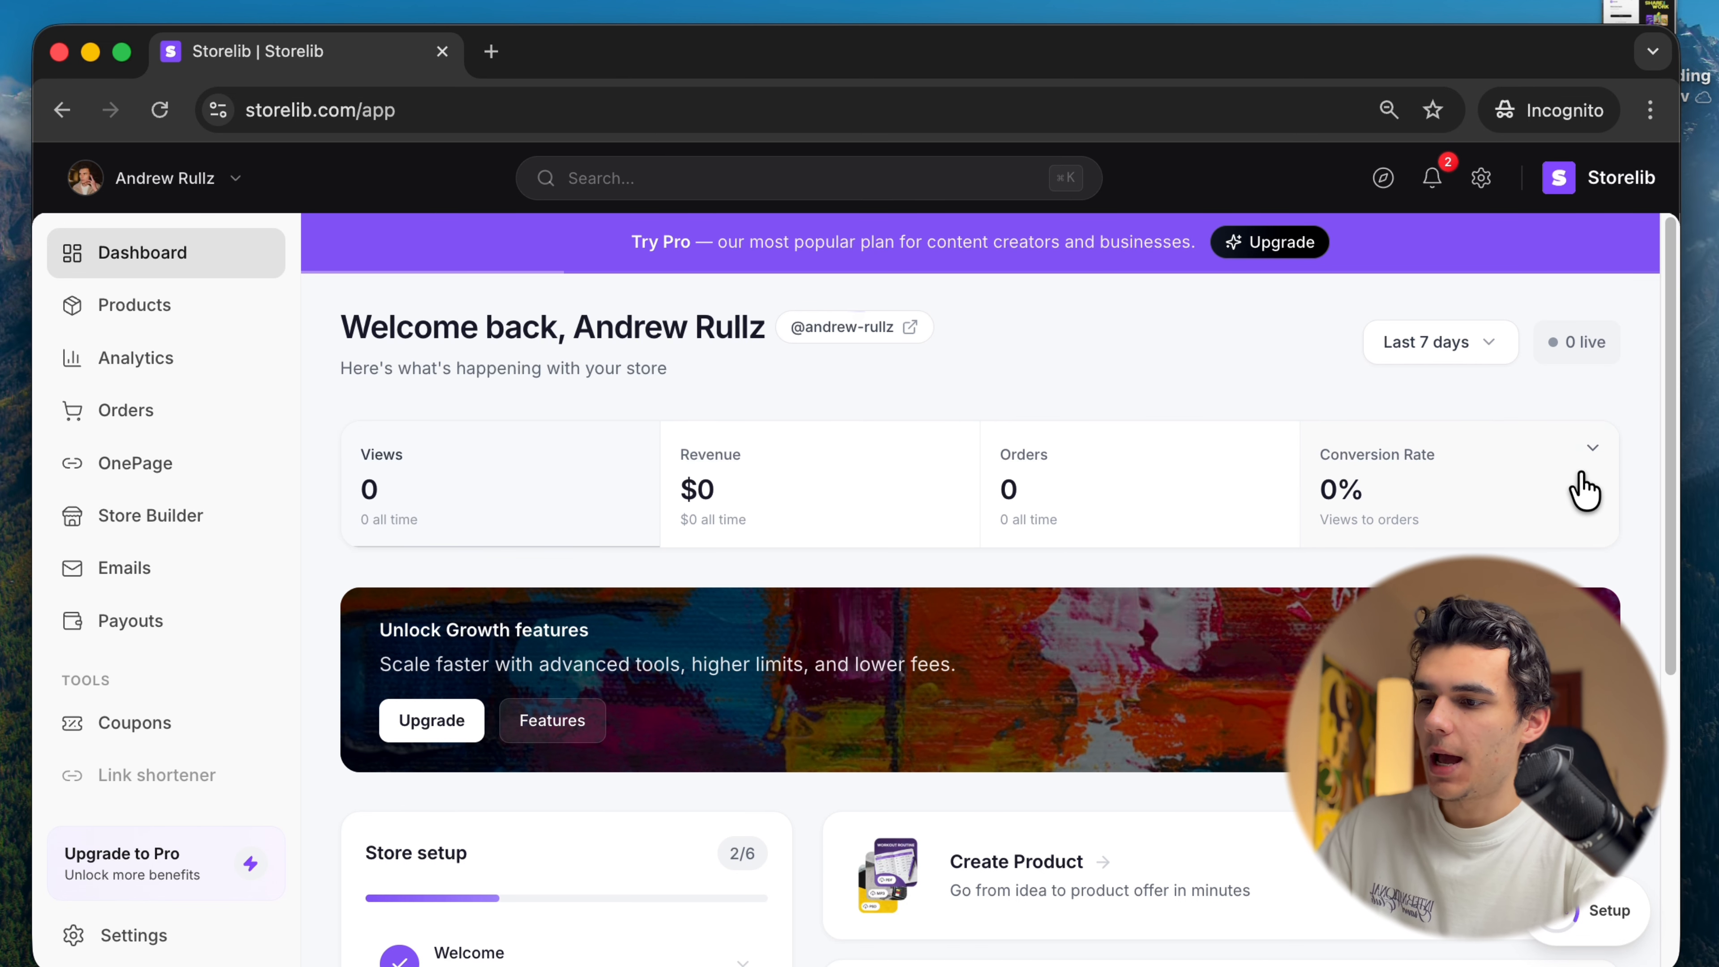
Examine the dashboard's Views, Revenue and Orders charts, including the sample data, and collapse the chart again
{"action": "left_click", "coordinate": [1592, 448]}
{"action": "left_click", "coordinate": [812, 476]}
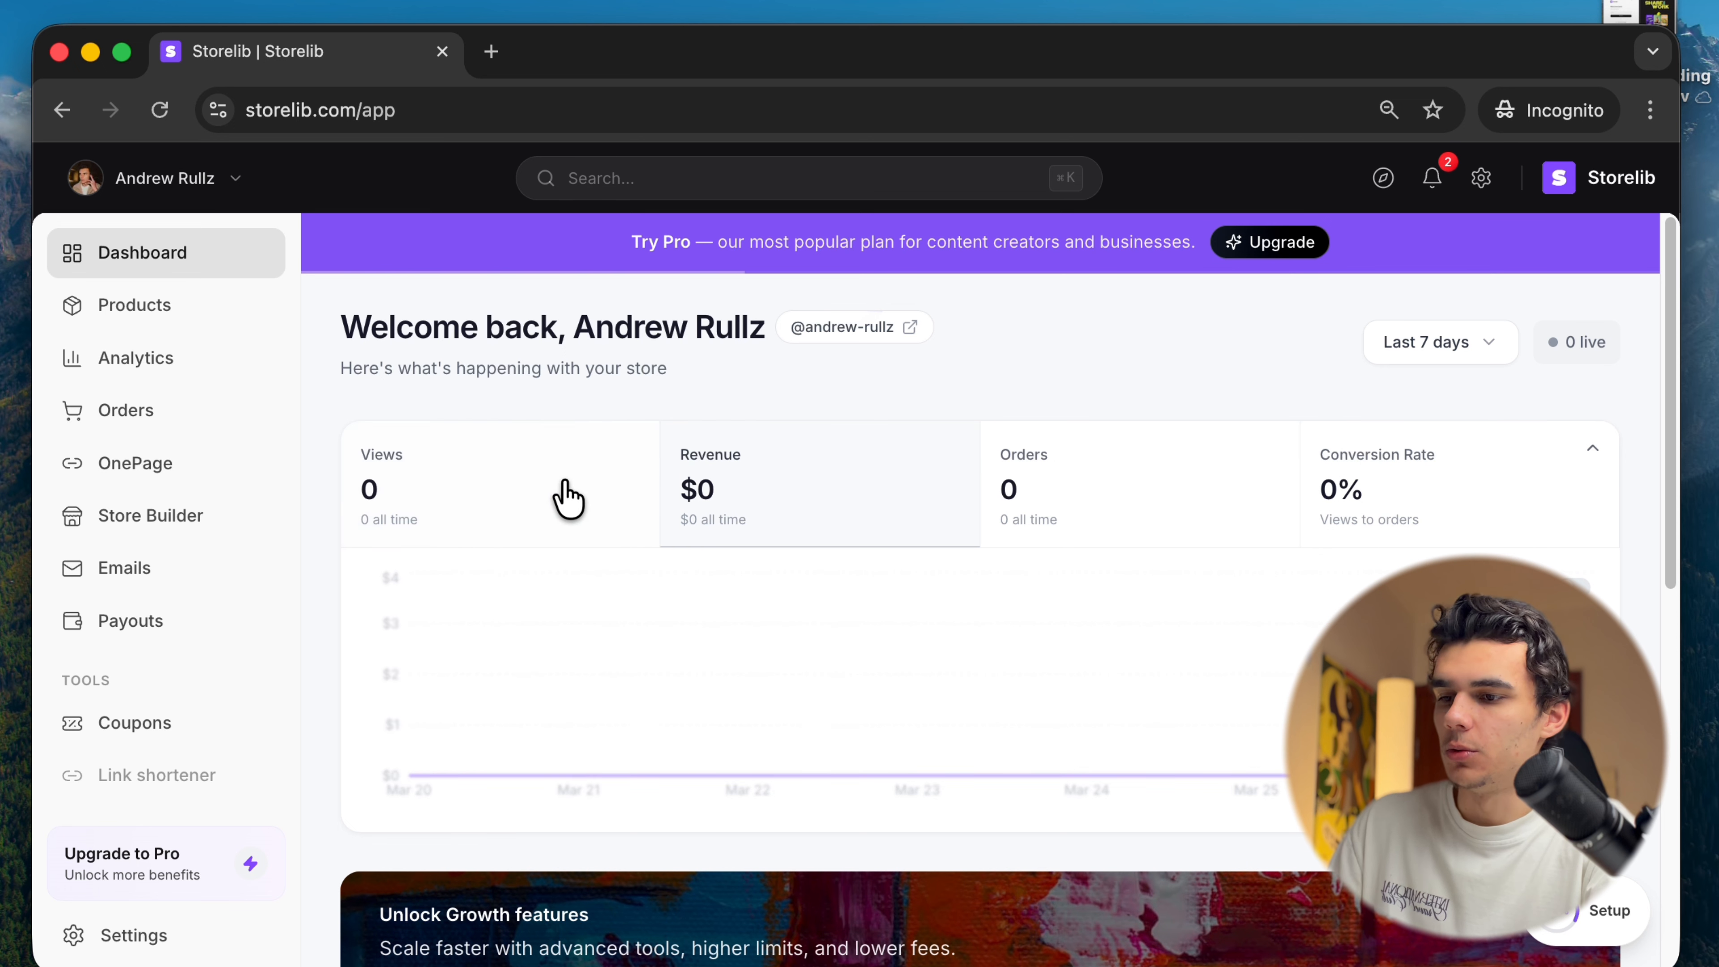
{"action": "left_click", "coordinate": [565, 486]}
{"action": "left_click", "coordinate": [878, 492]}
{"action": "left_click", "coordinate": [1143, 505]}
{"action": "left_click", "coordinate": [1557, 588]}
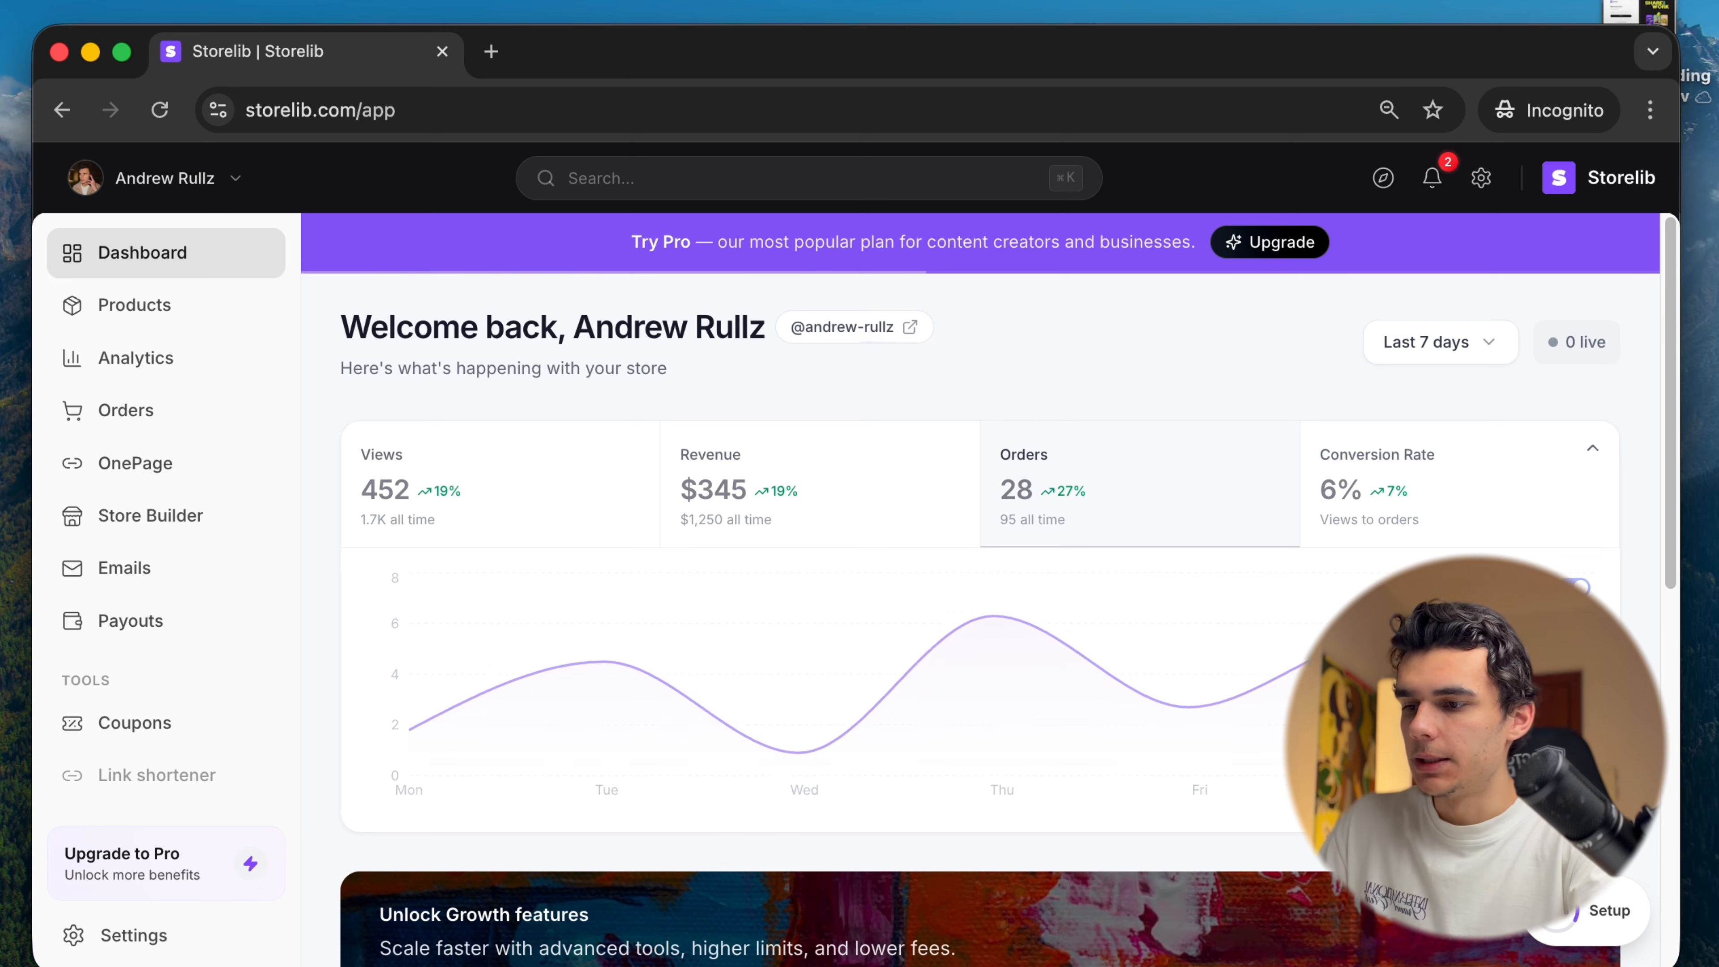
{"action": "left_click", "coordinate": [1575, 586]}
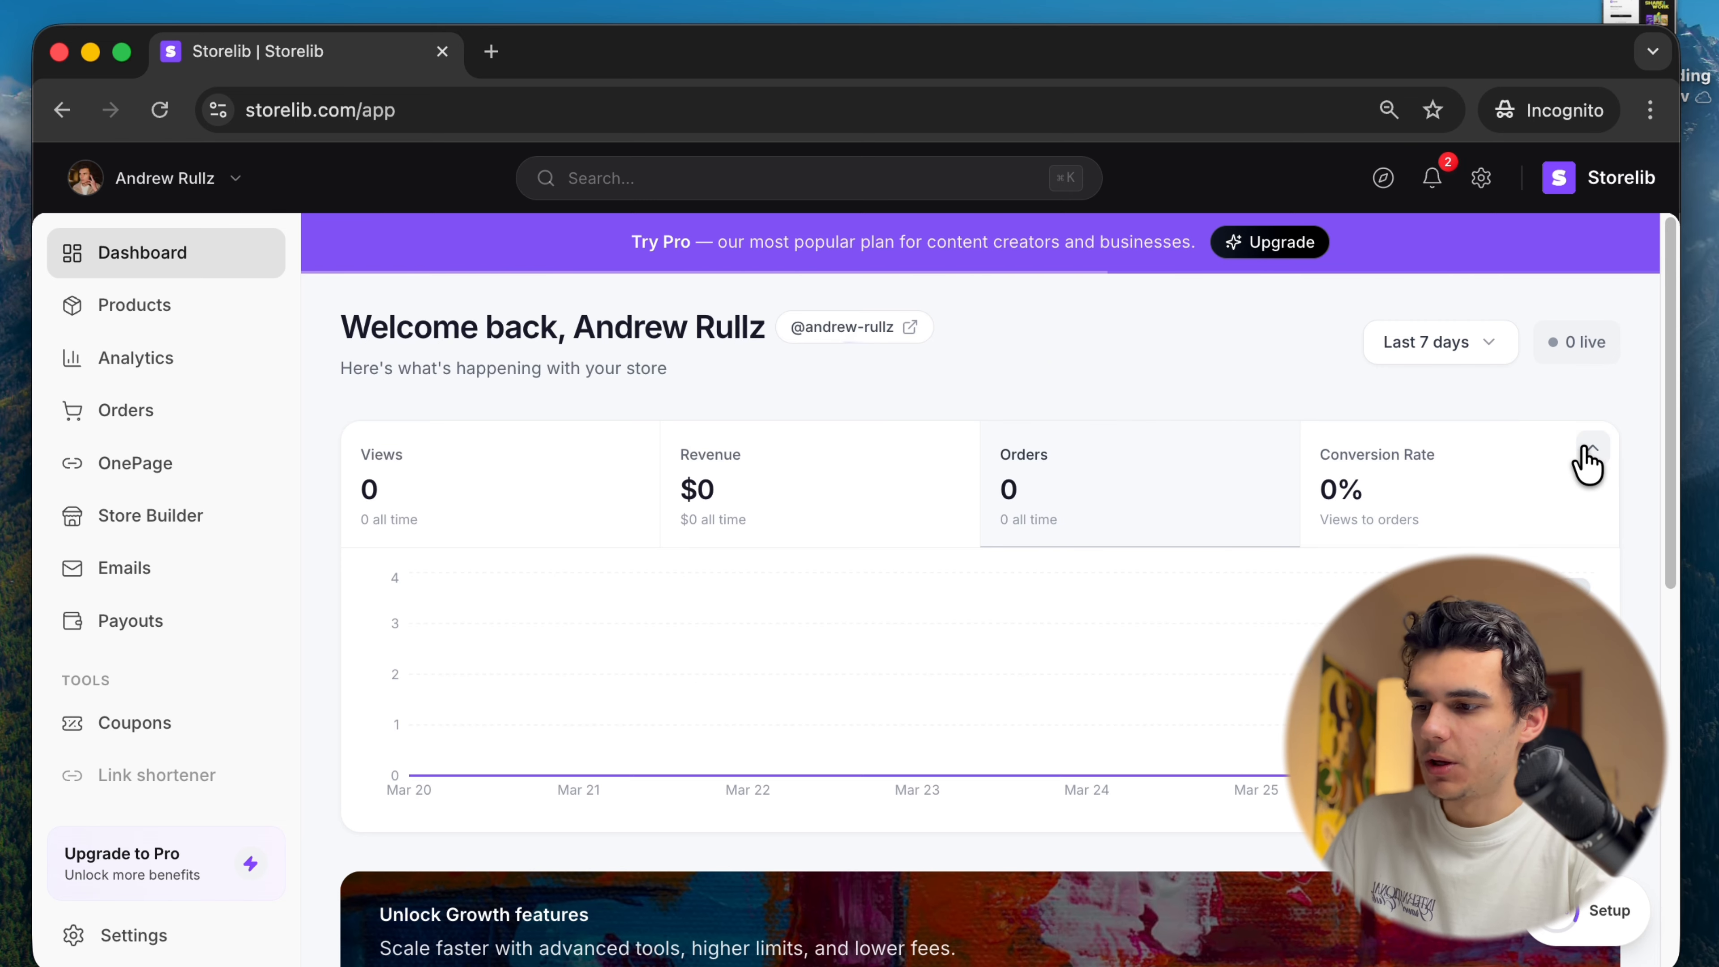
{"action": "left_click", "coordinate": [1589, 452]}
{"action": "left_click", "coordinate": [629, 525]}
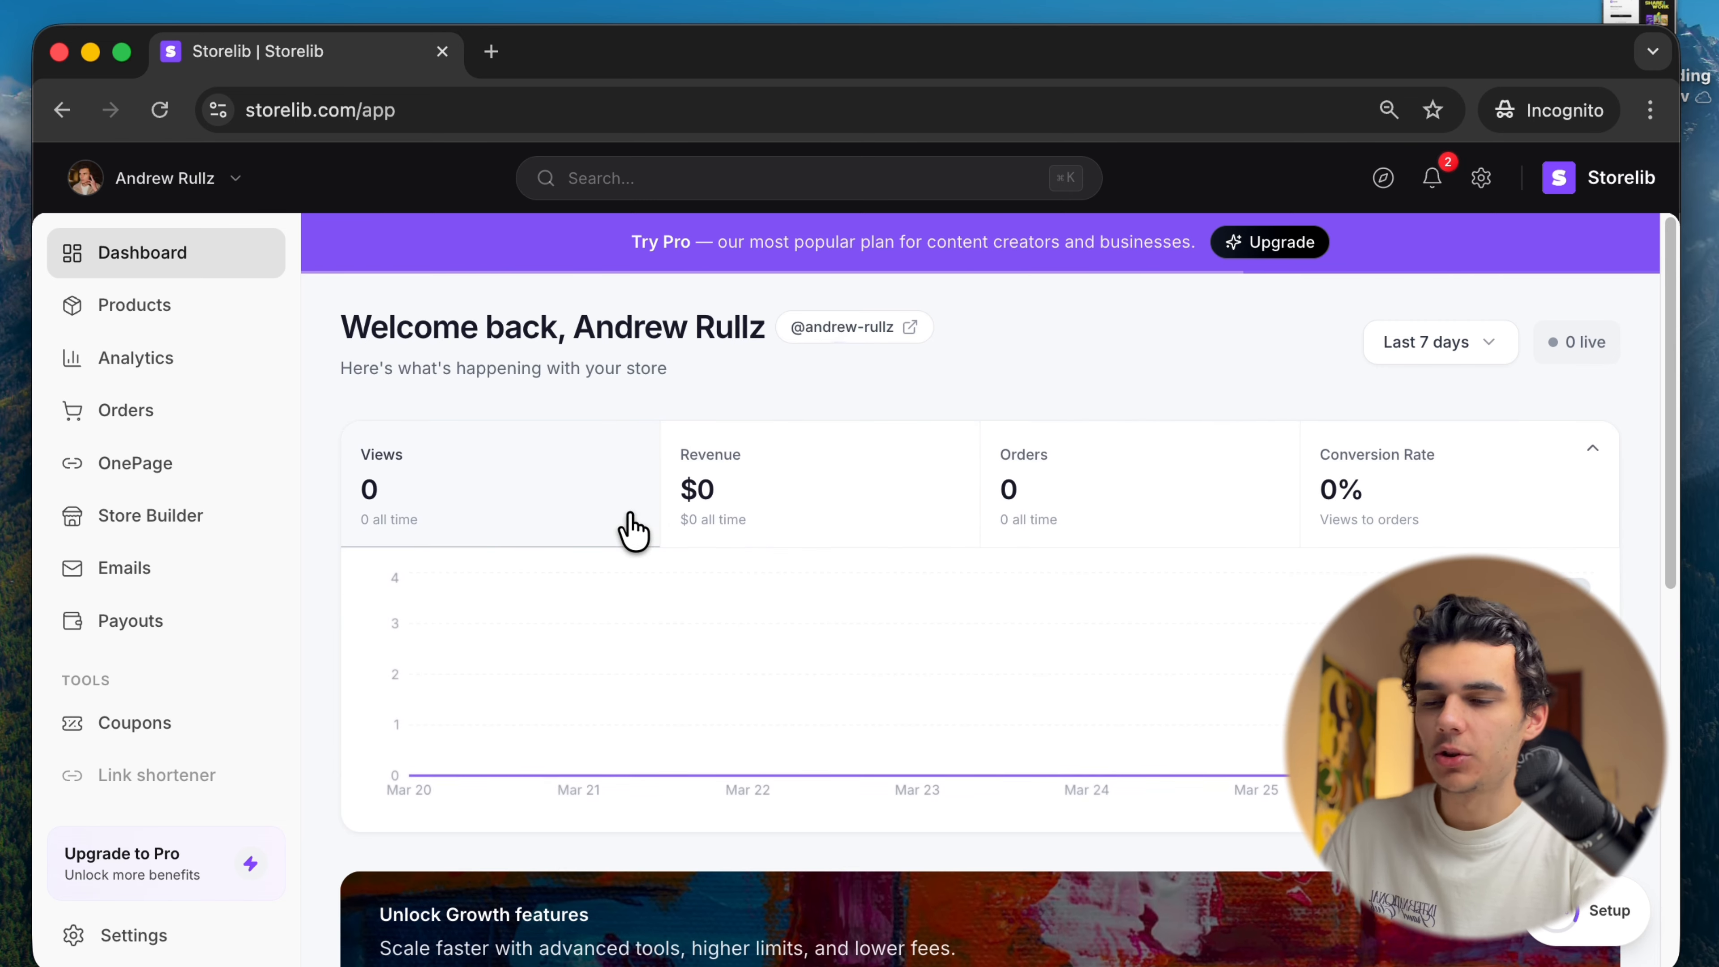
{"action": "left_click", "coordinate": [1596, 453]}
Look through the dashboard's store setup checklist and the shortcut cards for products, OnePage, analytics and custom domain
{"action": "scroll", "coordinate": [1048, 622], "scroll_direction": "down", "scroll_amount": 5}
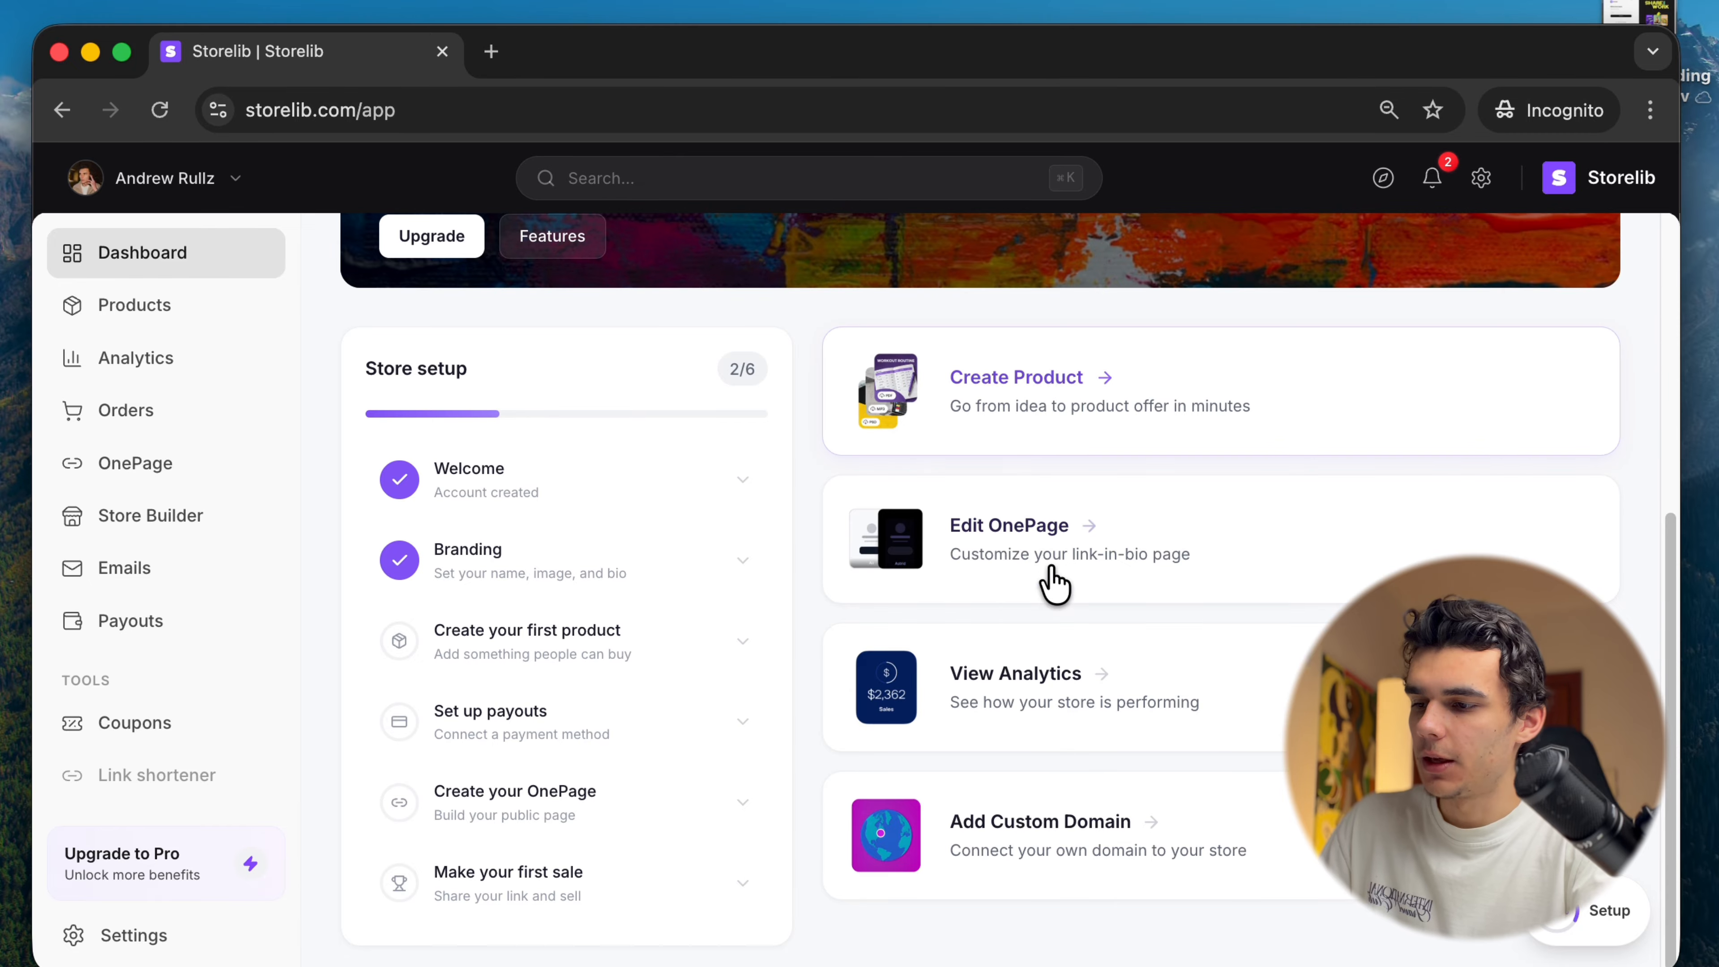
{"action": "scroll", "coordinate": [595, 475], "scroll_direction": "up", "scroll_amount": 10}
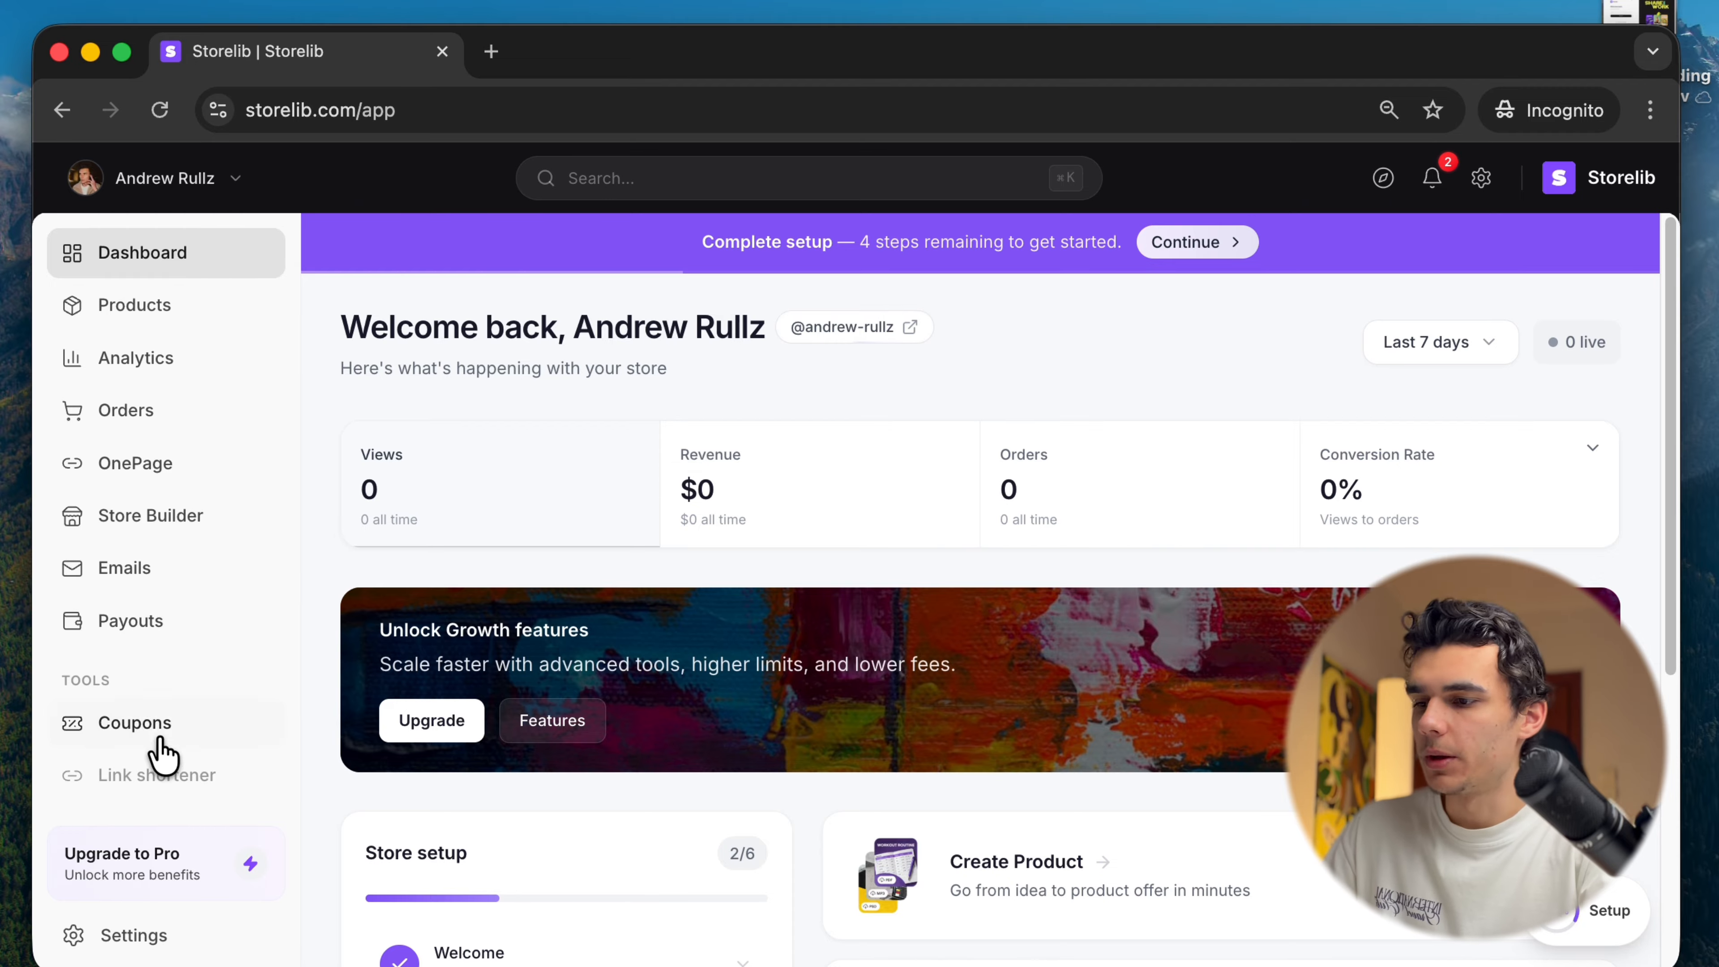
{"action": "scroll", "coordinate": [595, 677], "scroll_direction": "down", "scroll_amount": 3}
{"action": "scroll", "coordinate": [603, 684], "scroll_direction": "down", "scroll_amount": 3}
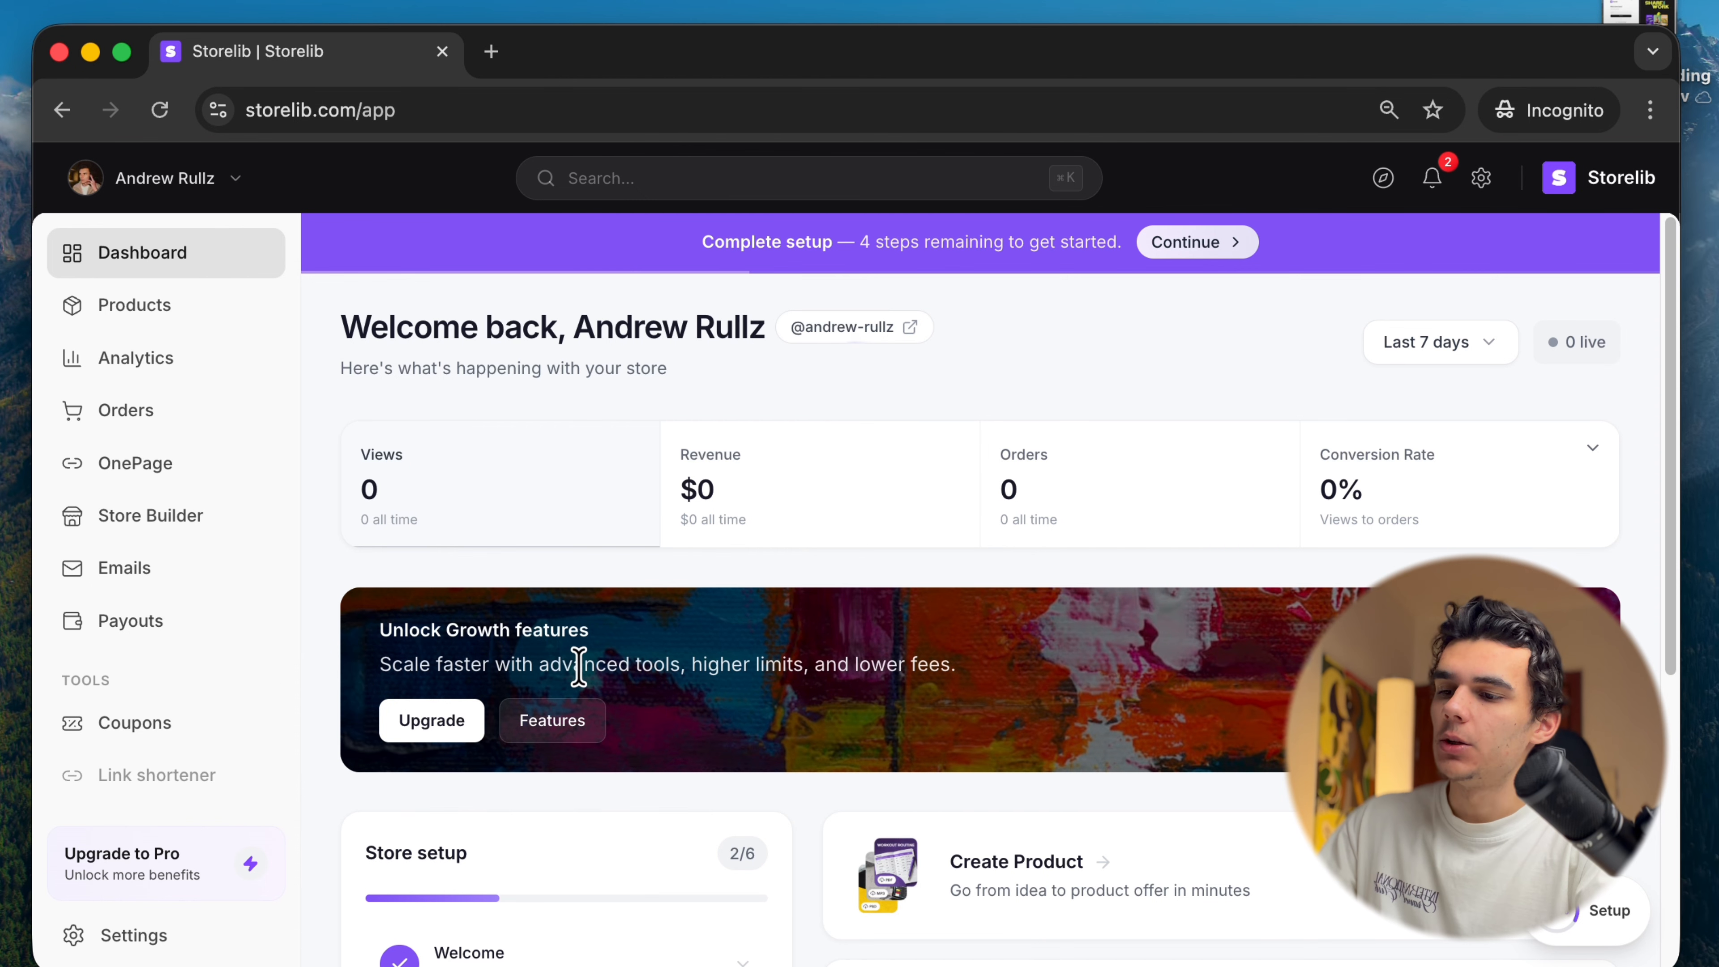
{"action": "scroll", "coordinate": [575, 660], "scroll_direction": "down", "scroll_amount": 6}
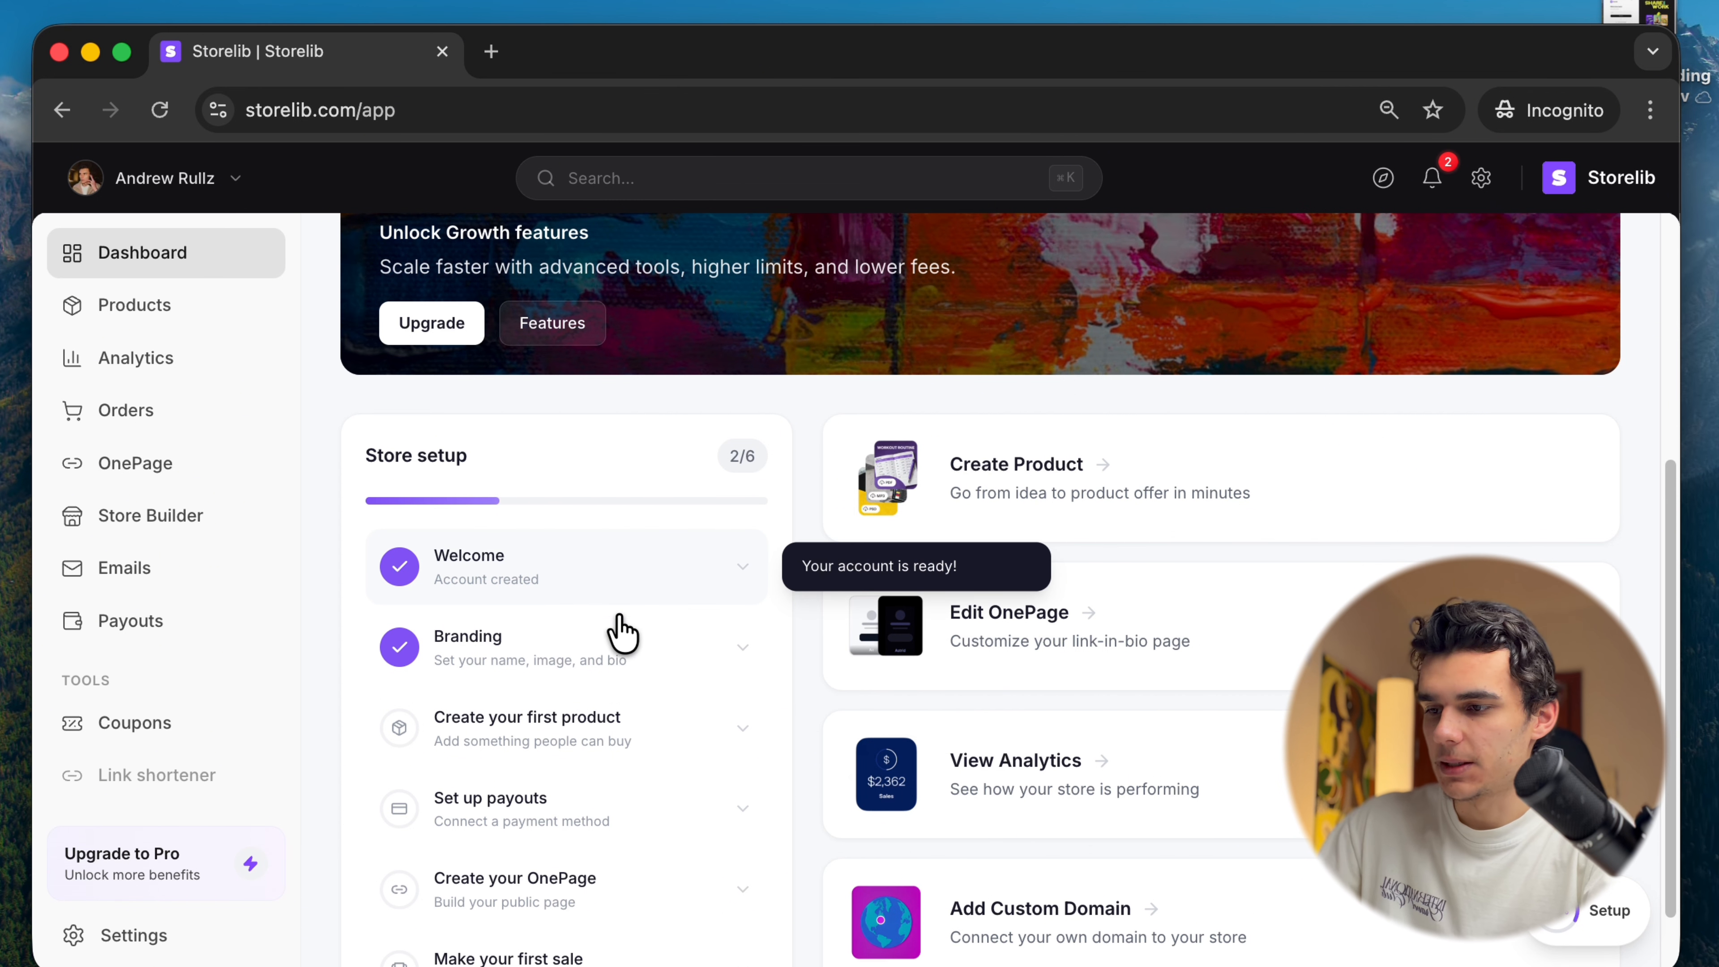
{"action": "scroll", "coordinate": [675, 641], "scroll_direction": "up", "scroll_amount": 6}
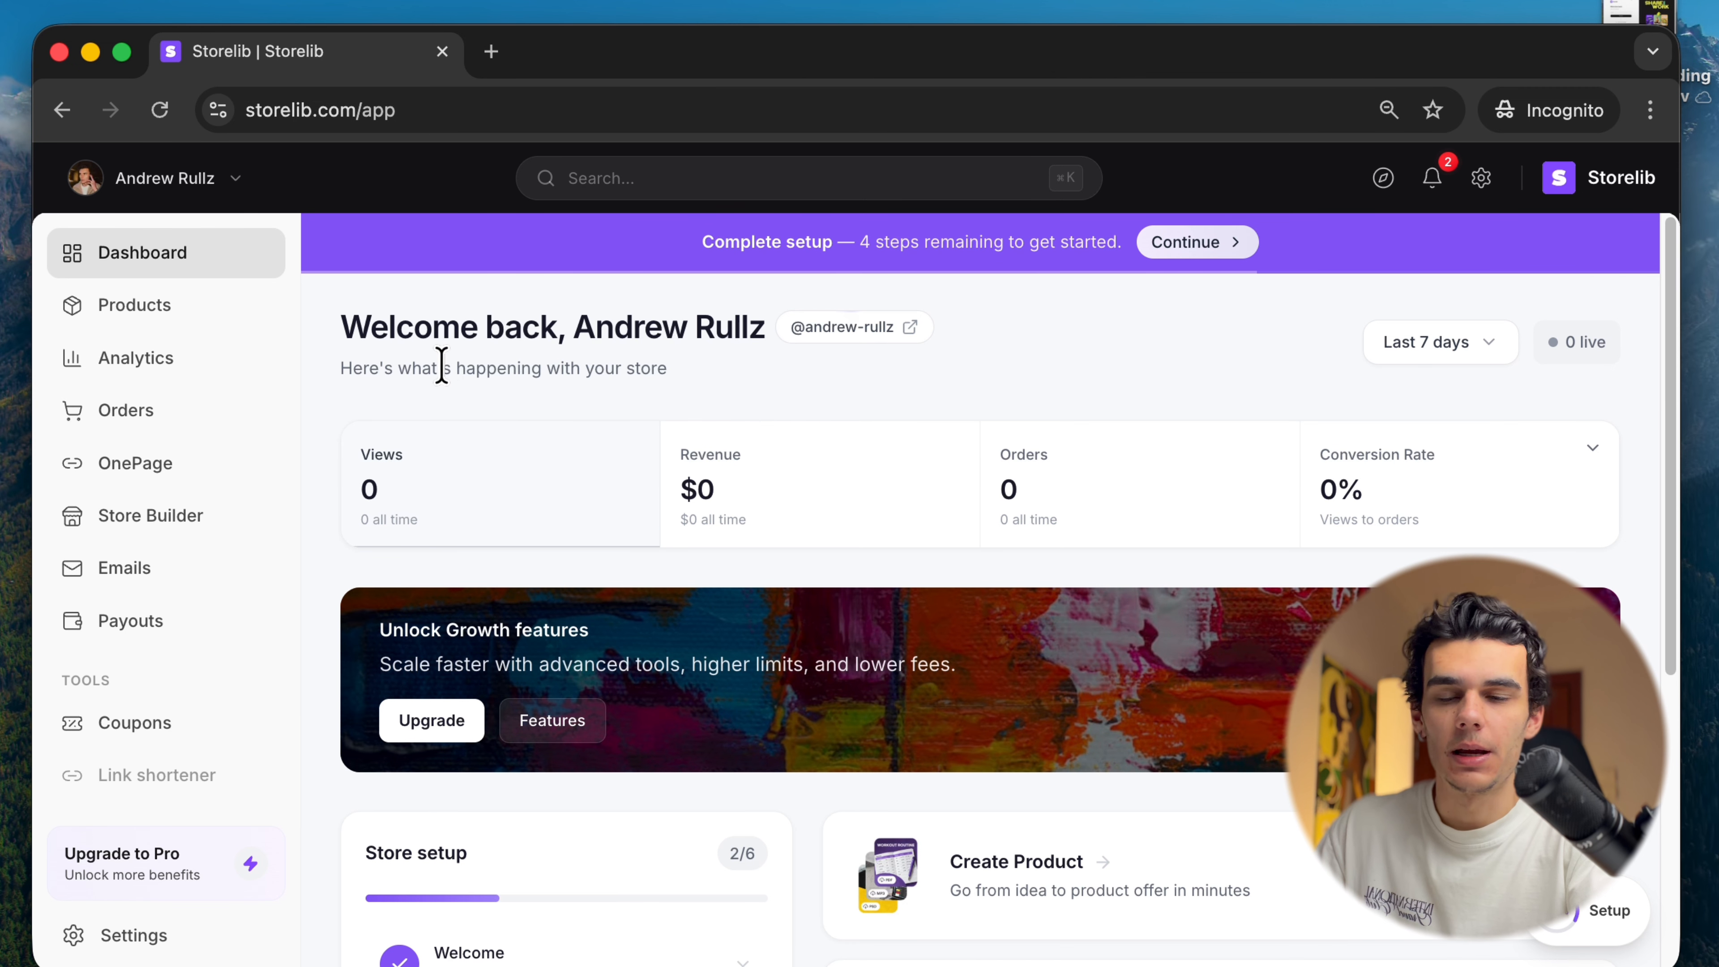
Create a new product and title it "CineTone Lightroom Presets Pack 1000 Cinematic Film Looks"
{"action": "left_click", "coordinate": [166, 323]}
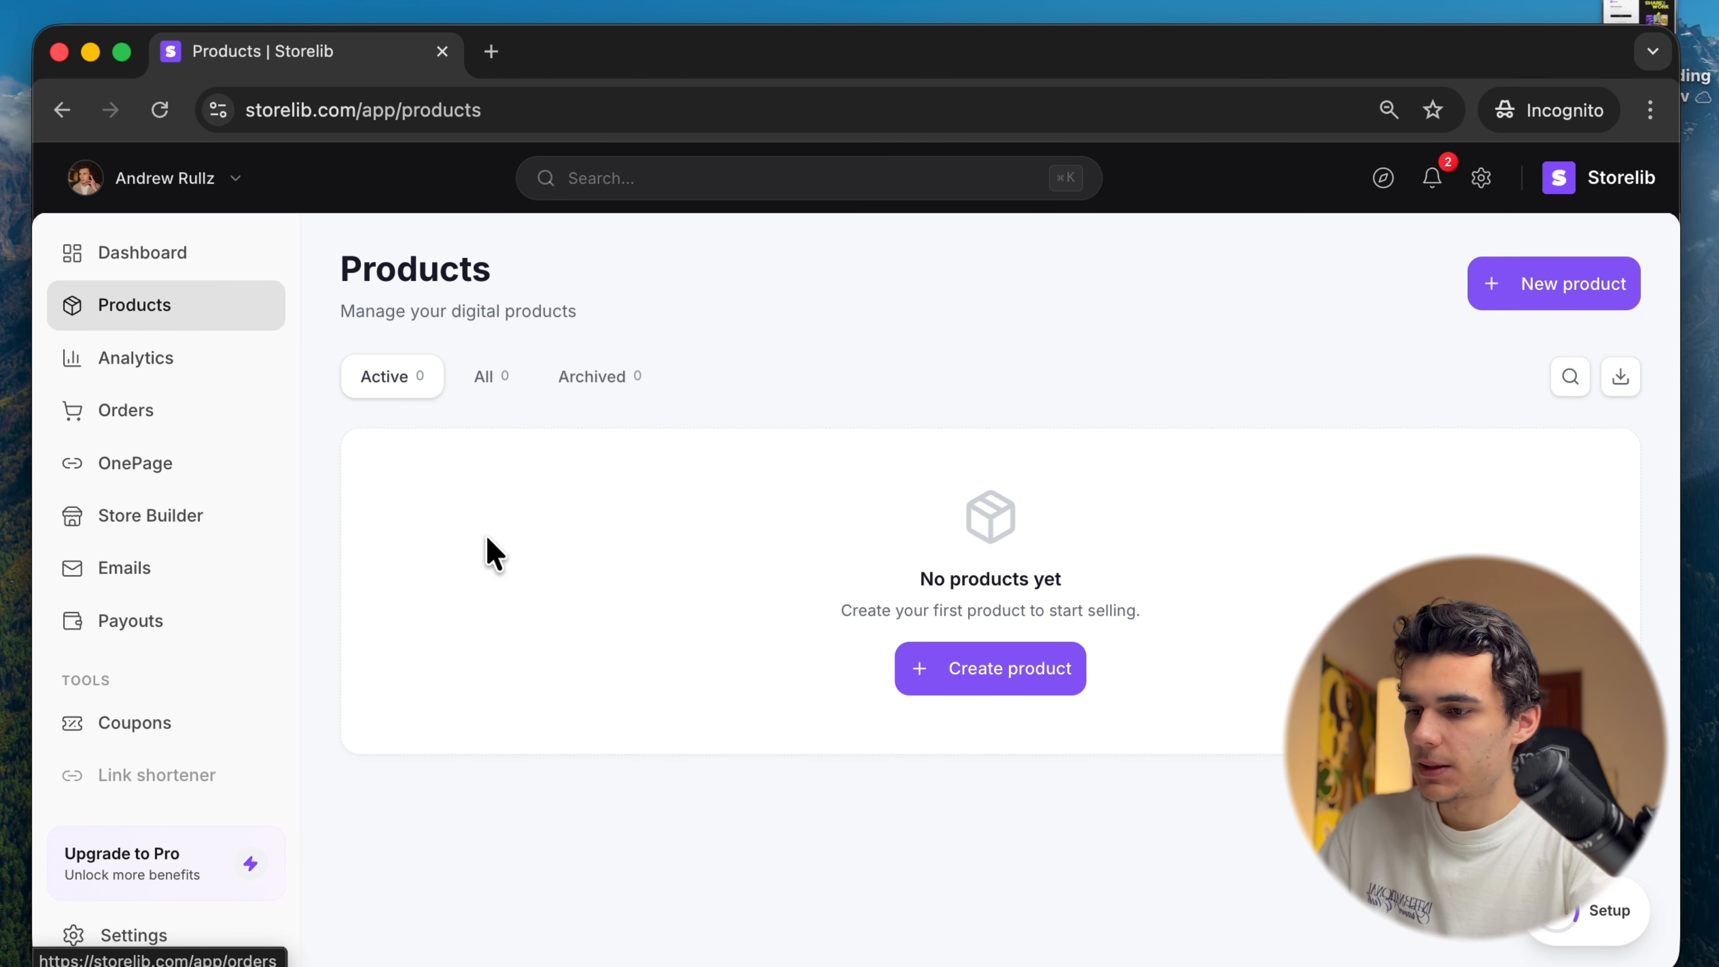
{"action": "left_click", "coordinate": [1535, 298]}
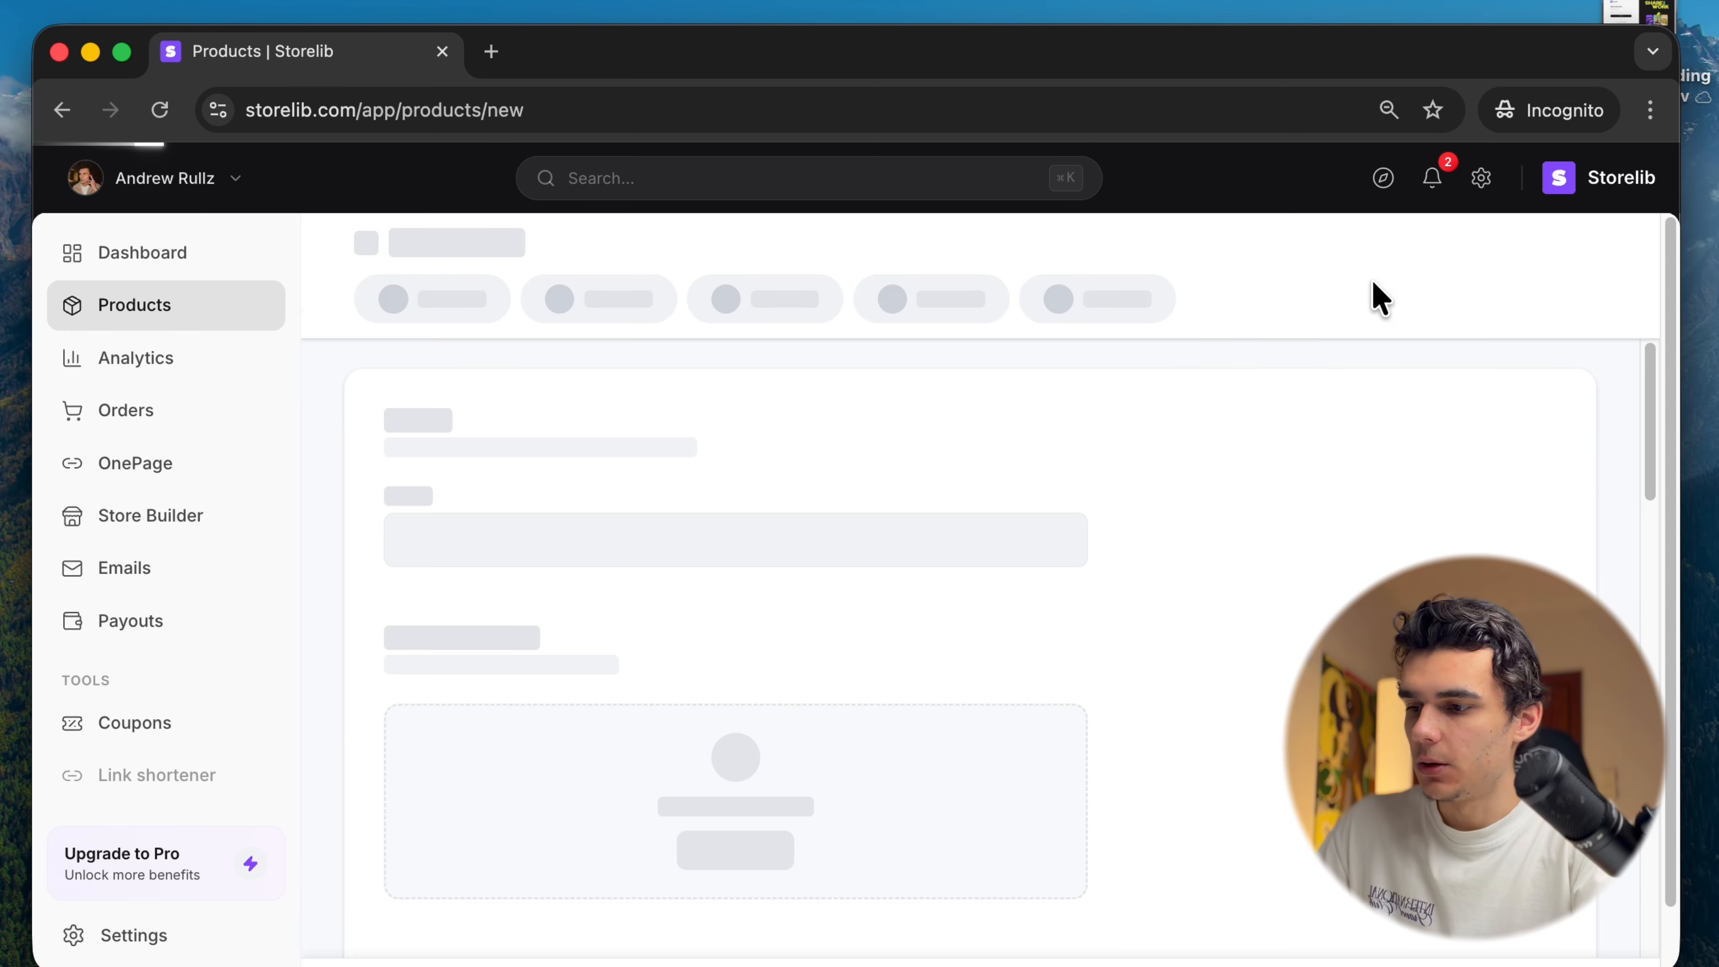
{"action": "left_click", "coordinate": [698, 547]}
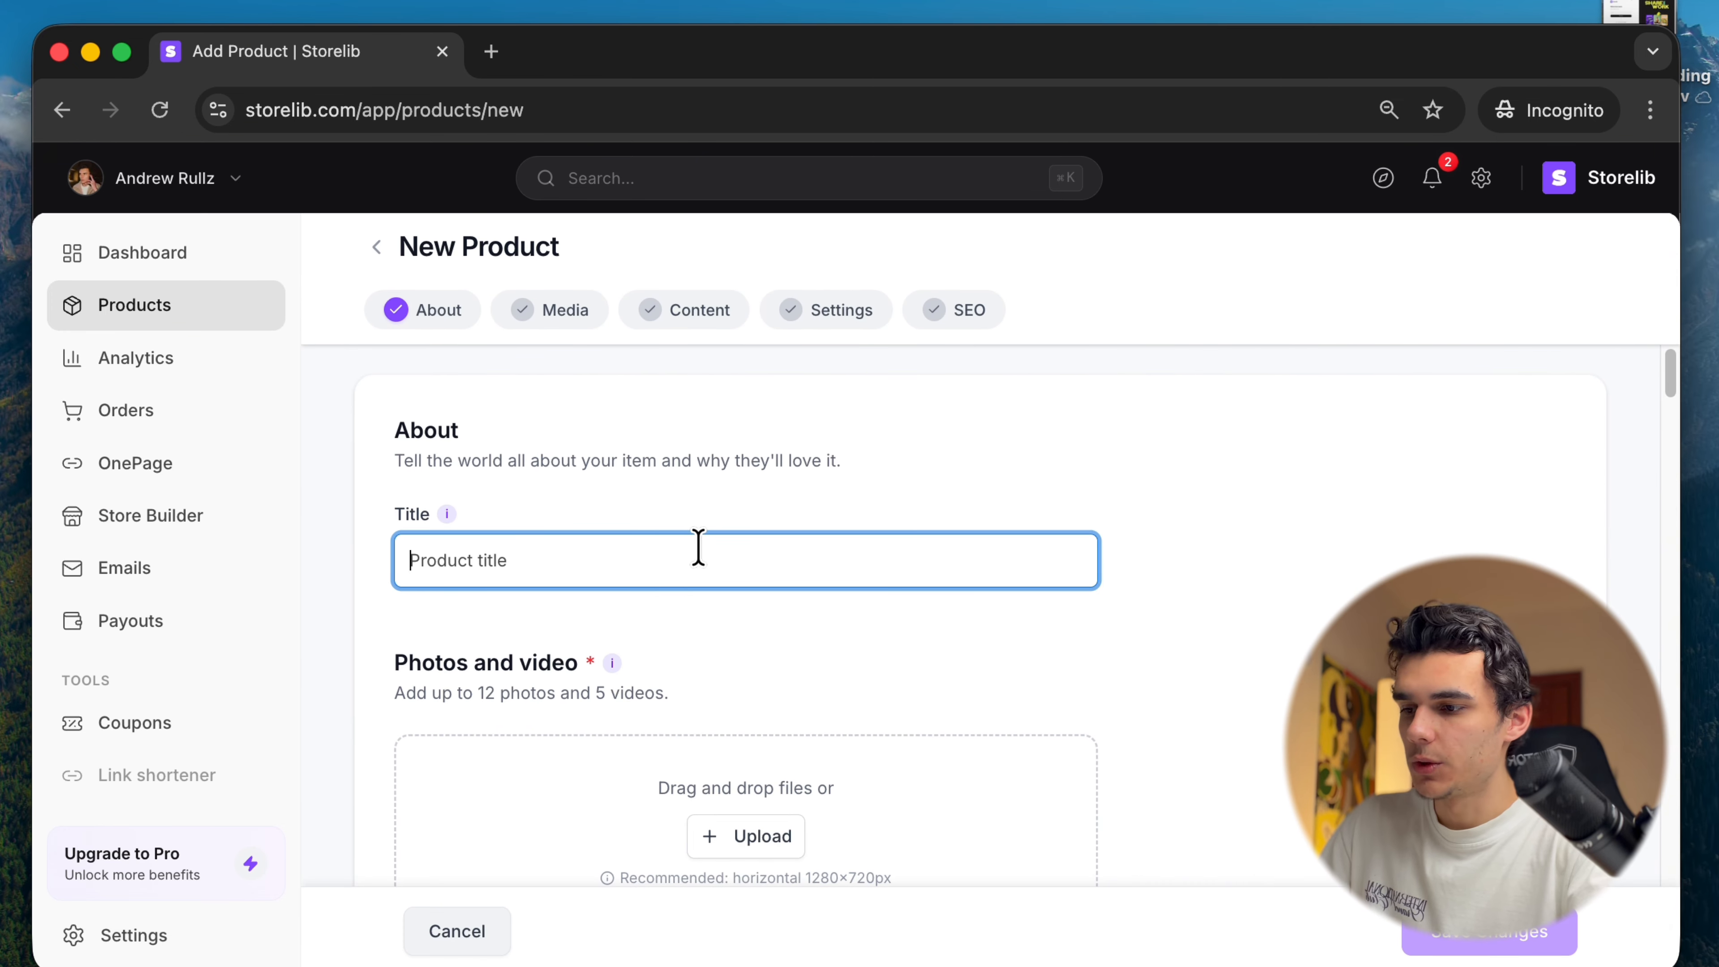
{"action": "key", "text": "super+Tab"}
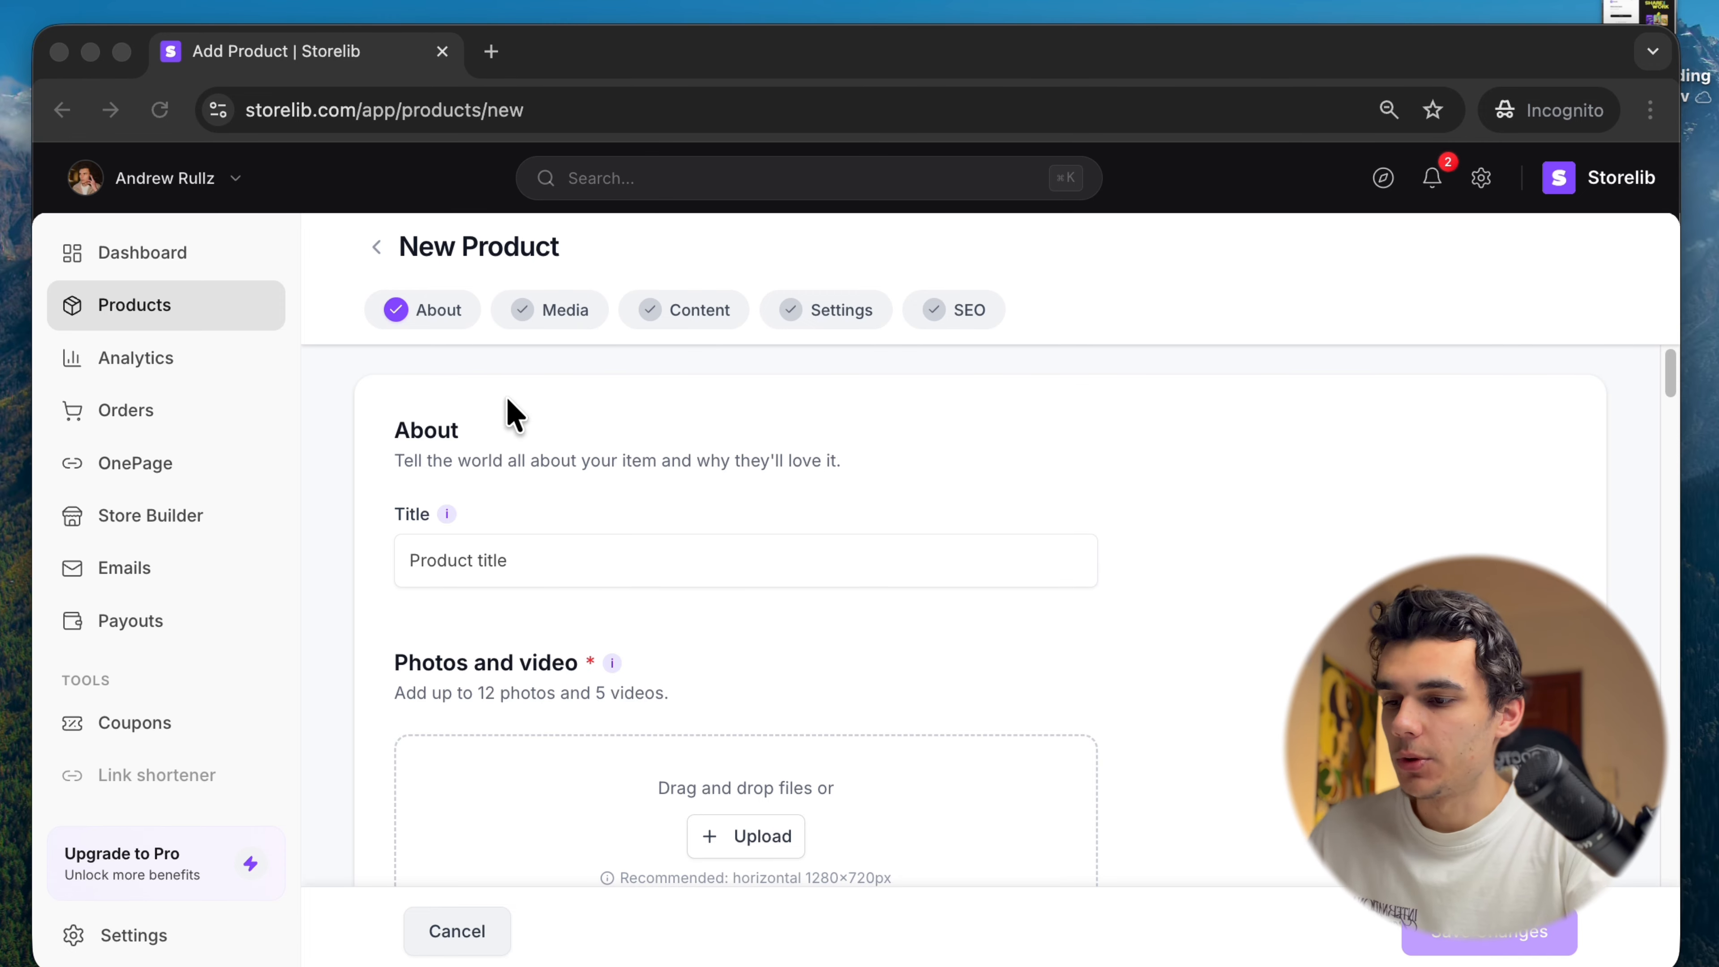
{"action": "left_click", "coordinate": [594, 559]}
{"action": "scroll", "coordinate": [606, 568], "scroll_direction": "down", "scroll_amount": 5}
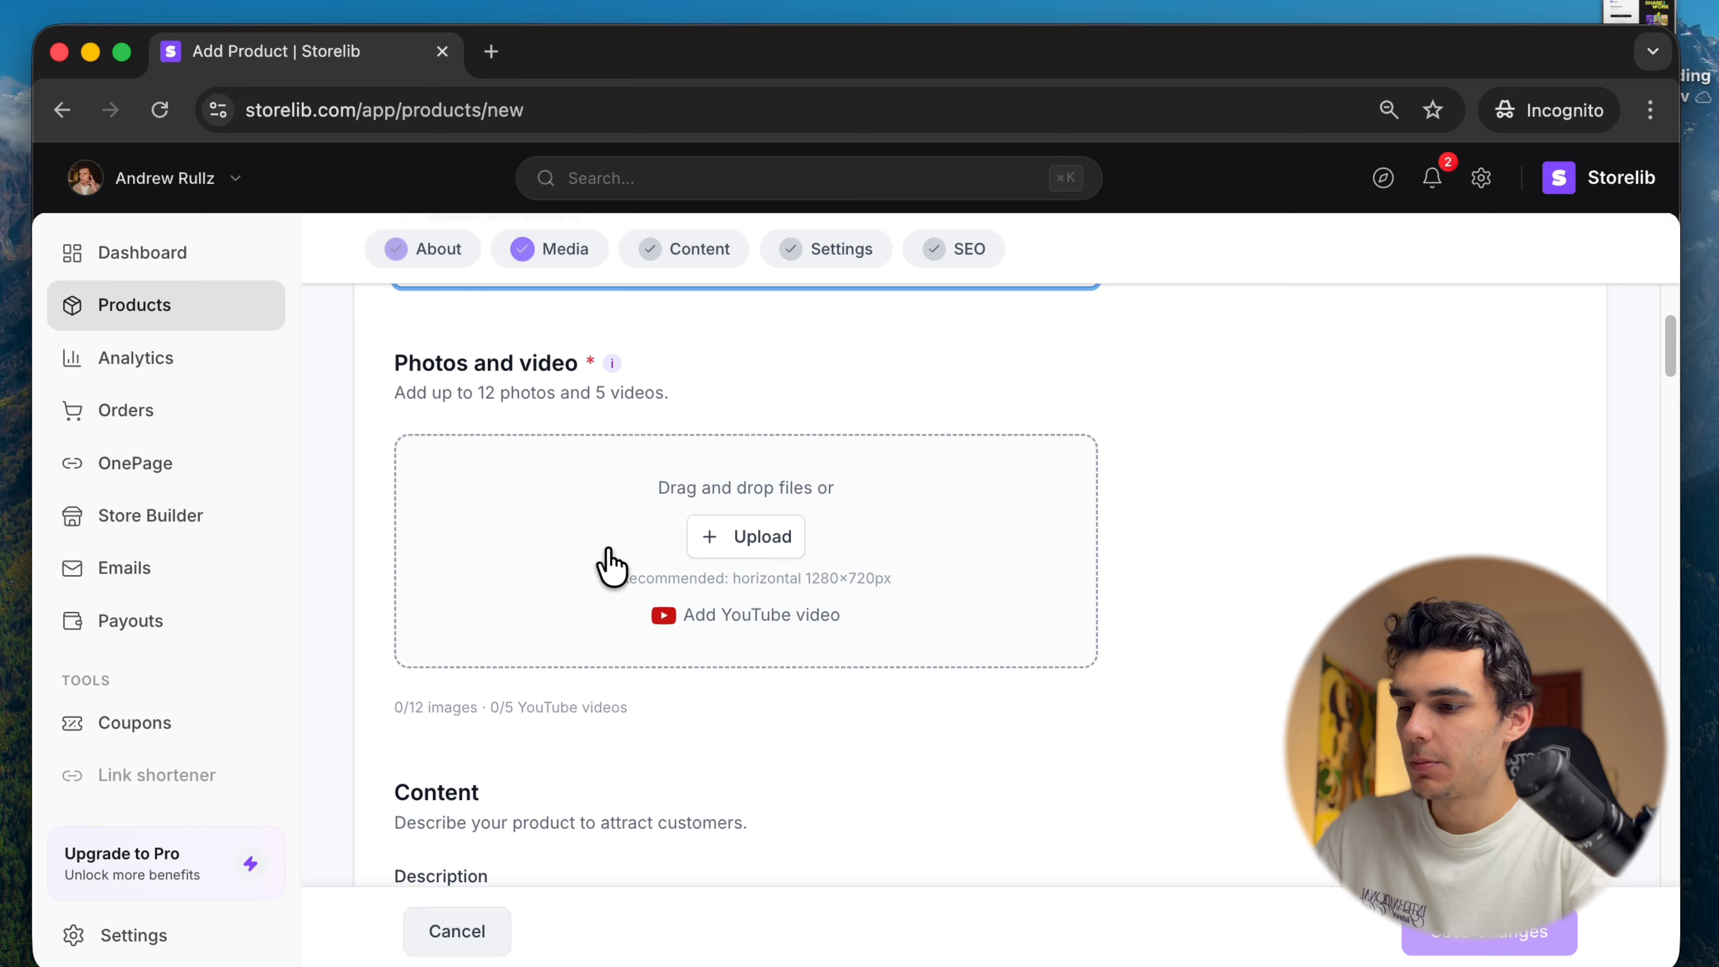
{"action": "scroll", "coordinate": [611, 535], "scroll_direction": "up", "scroll_amount": 5}
{"action": "type", "text": "CineTone Lightroom Presets Pack 1000 Cinematic Film Looks"}
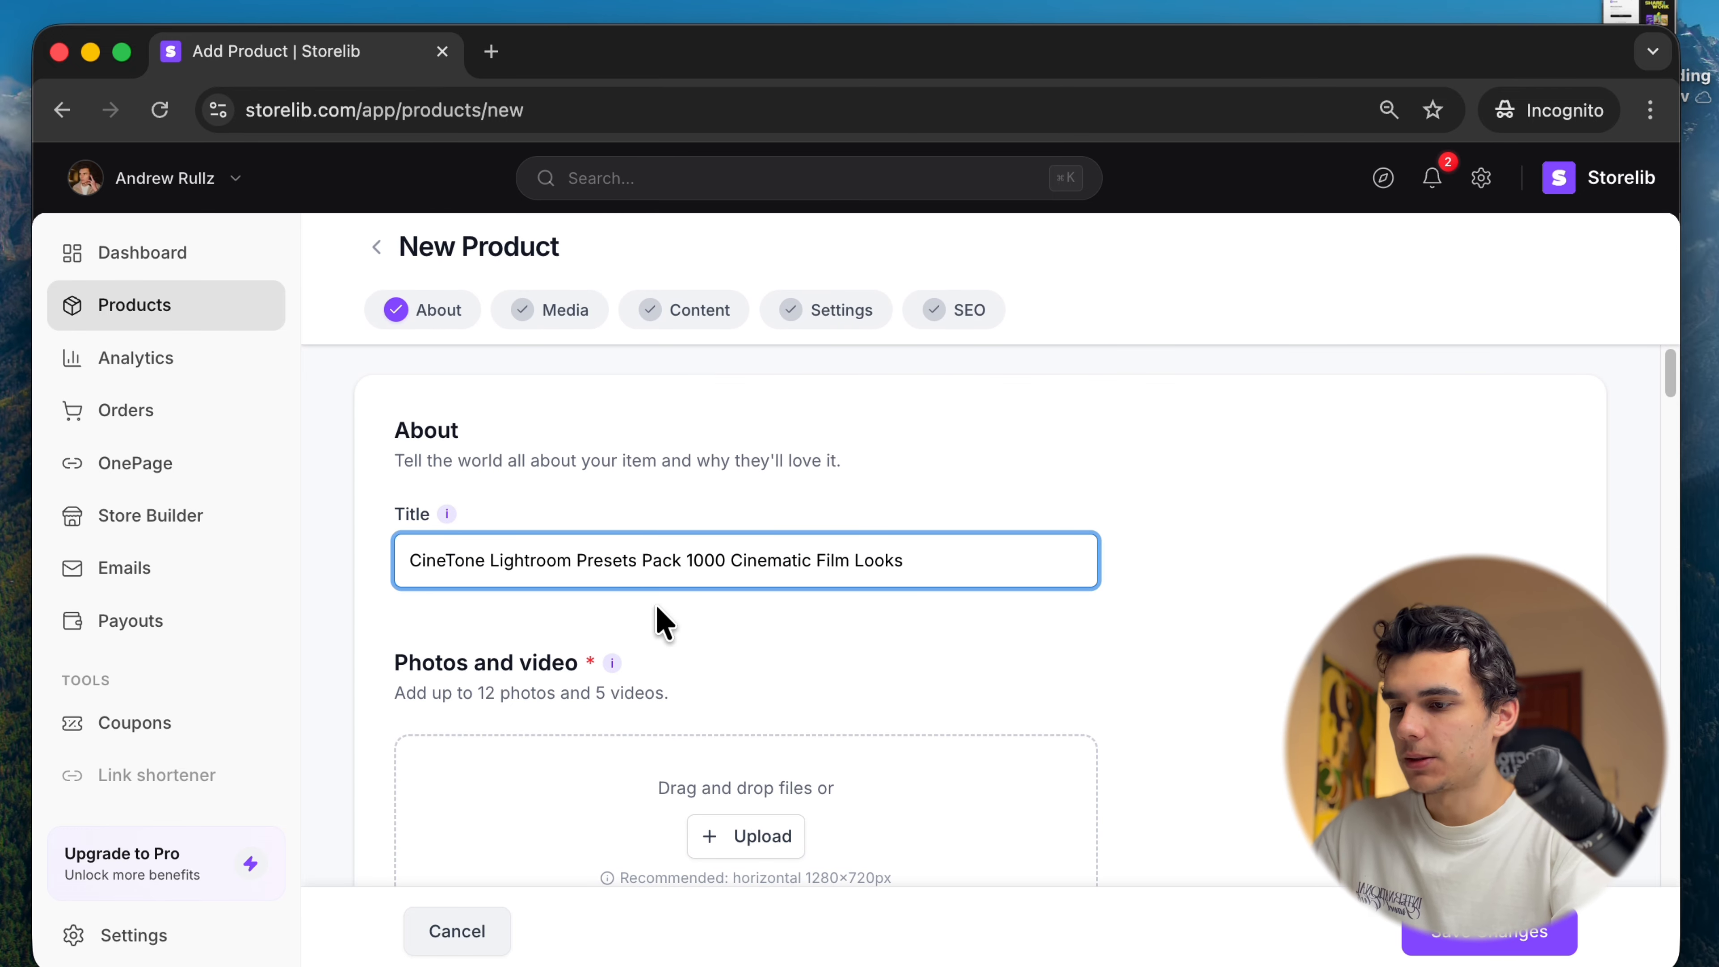
Add "Multiple effects copy.png" and "Multiple effects.png" from the Desktop folder Cinematic Preset Pack as product photos
{"action": "scroll", "coordinate": [568, 576], "scroll_direction": "down", "scroll_amount": 5}
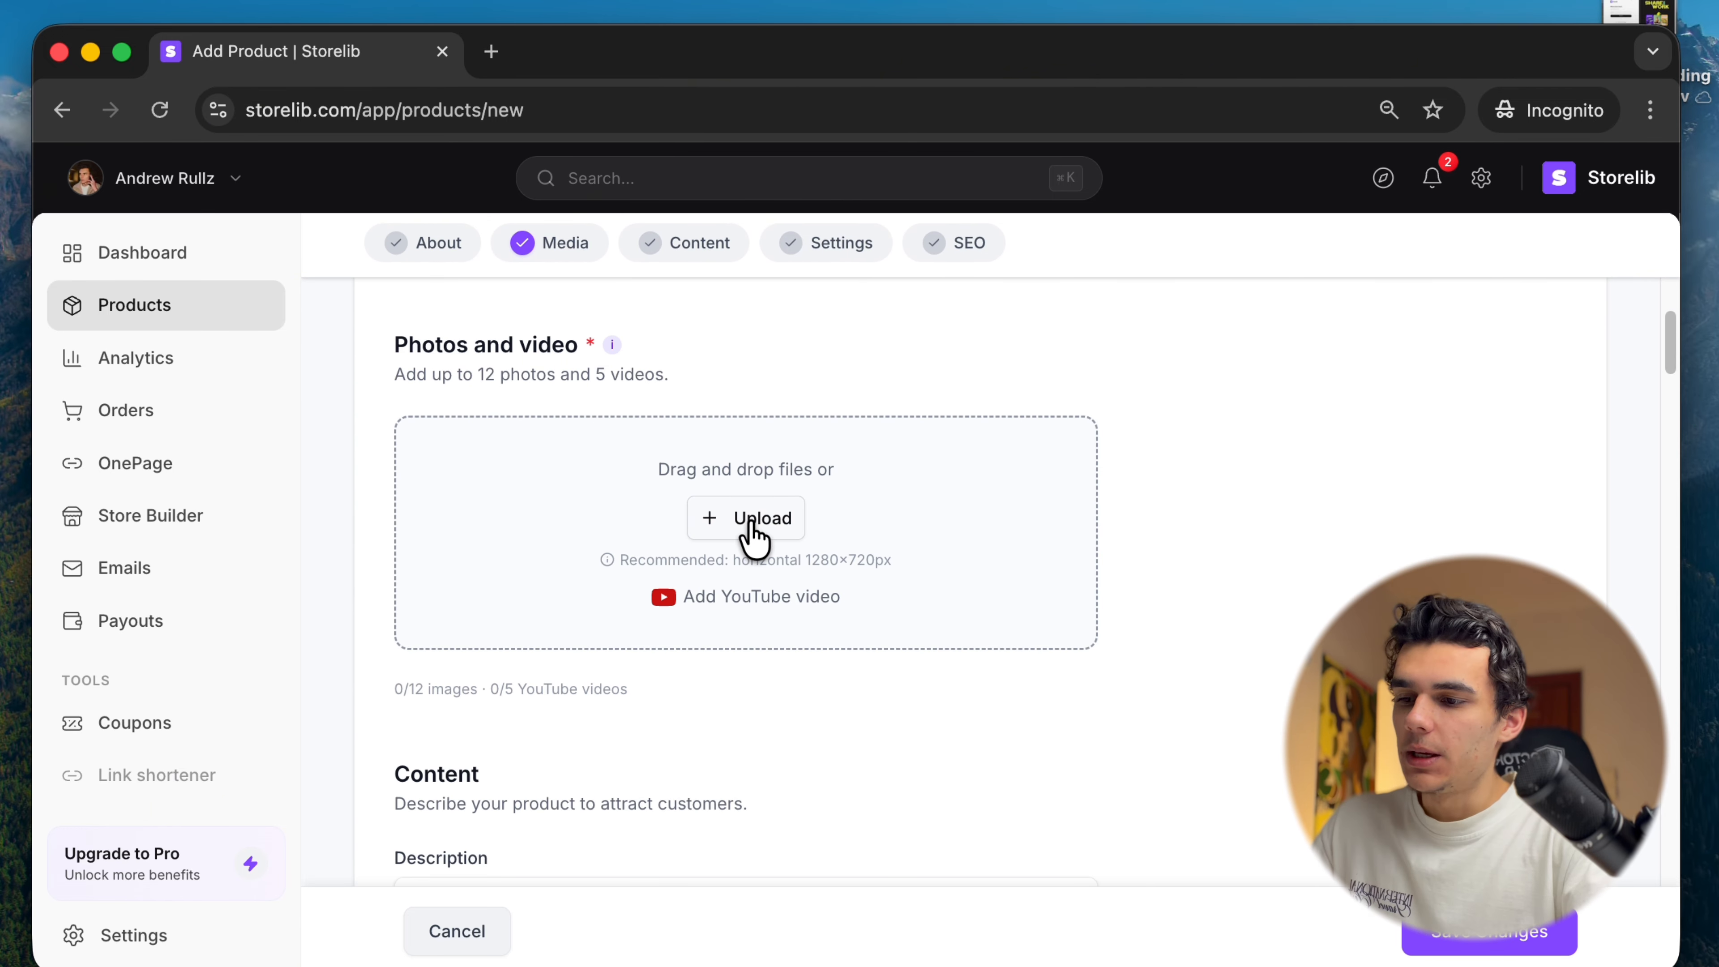
{"action": "left_click", "coordinate": [753, 530]}
{"action": "left_click", "coordinate": [379, 423]}
{"action": "left_click", "coordinate": [881, 387]}
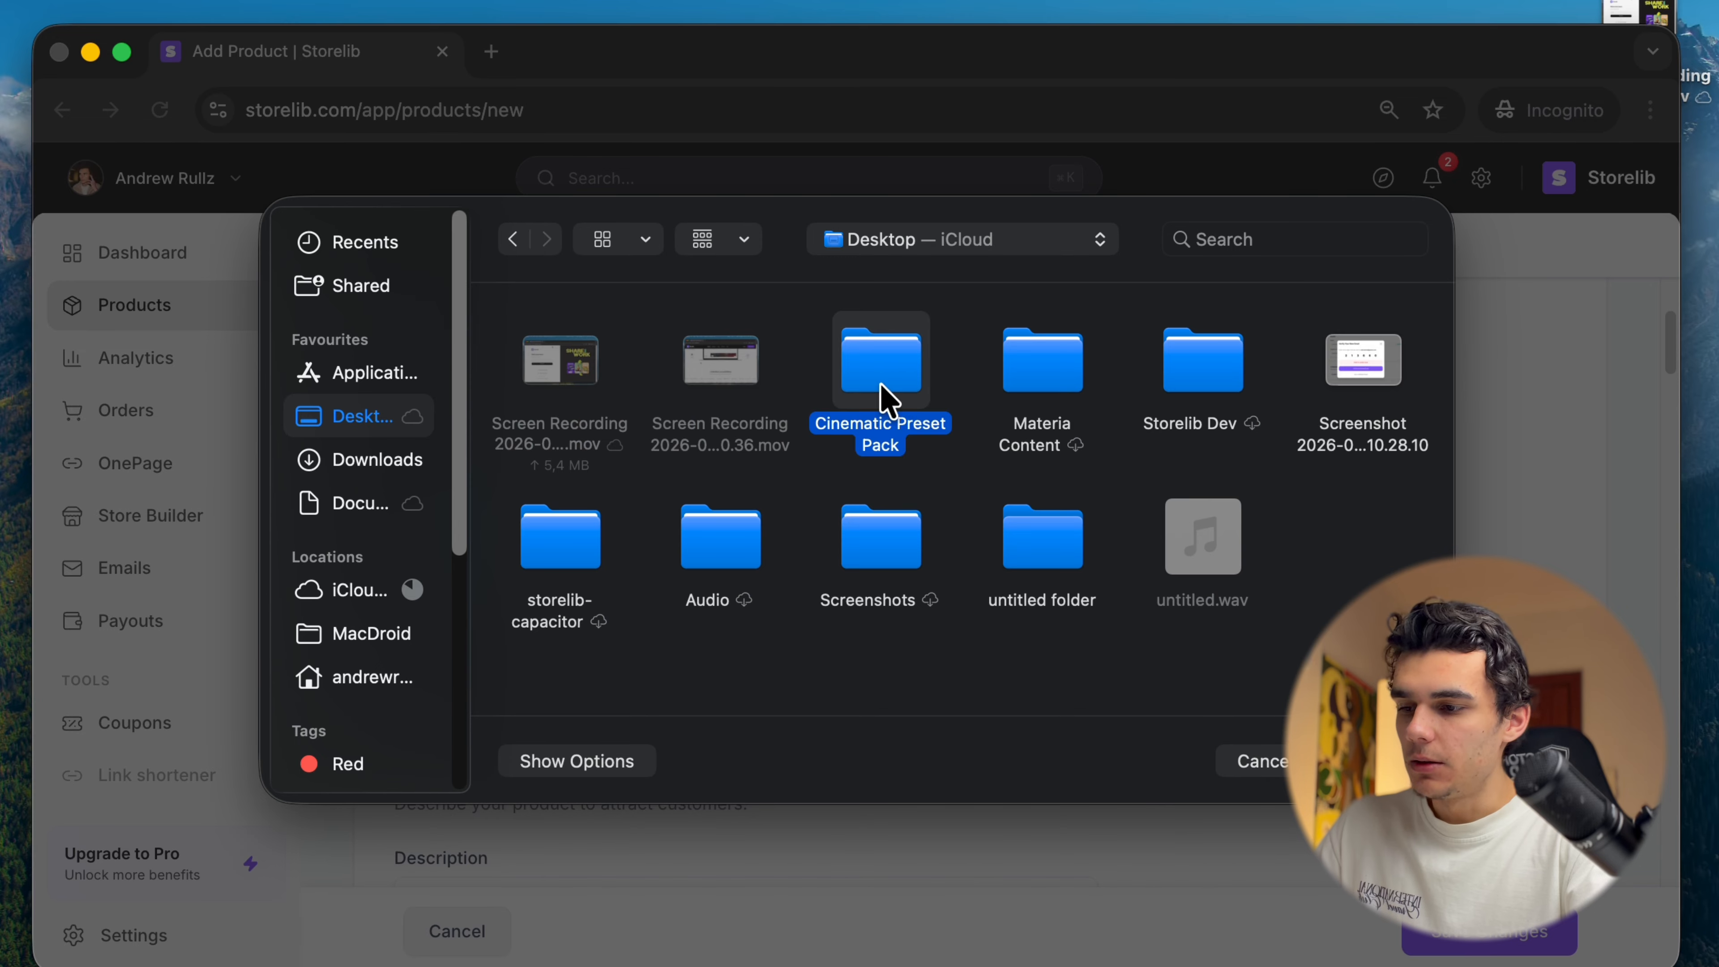
{"action": "double_click", "coordinate": [881, 379]}
{"action": "left_click", "coordinate": [708, 368]}
{"action": "left_click", "coordinate": [861, 369], "text": "super"}
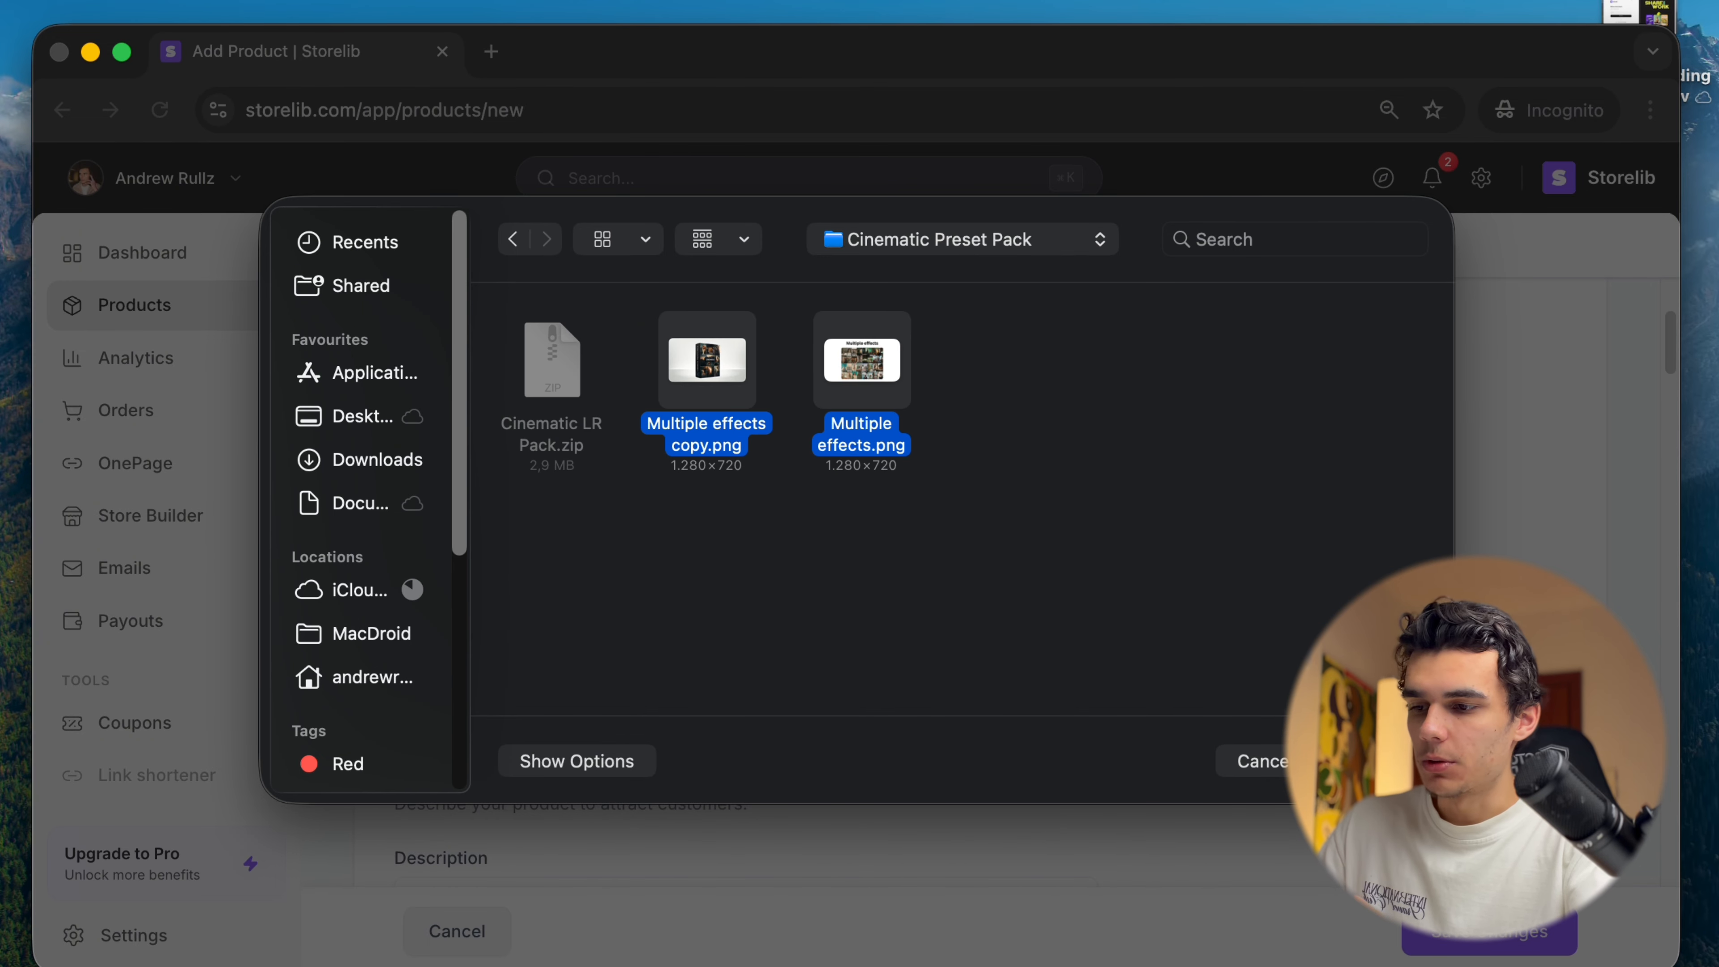
{"action": "key", "text": "Return"}
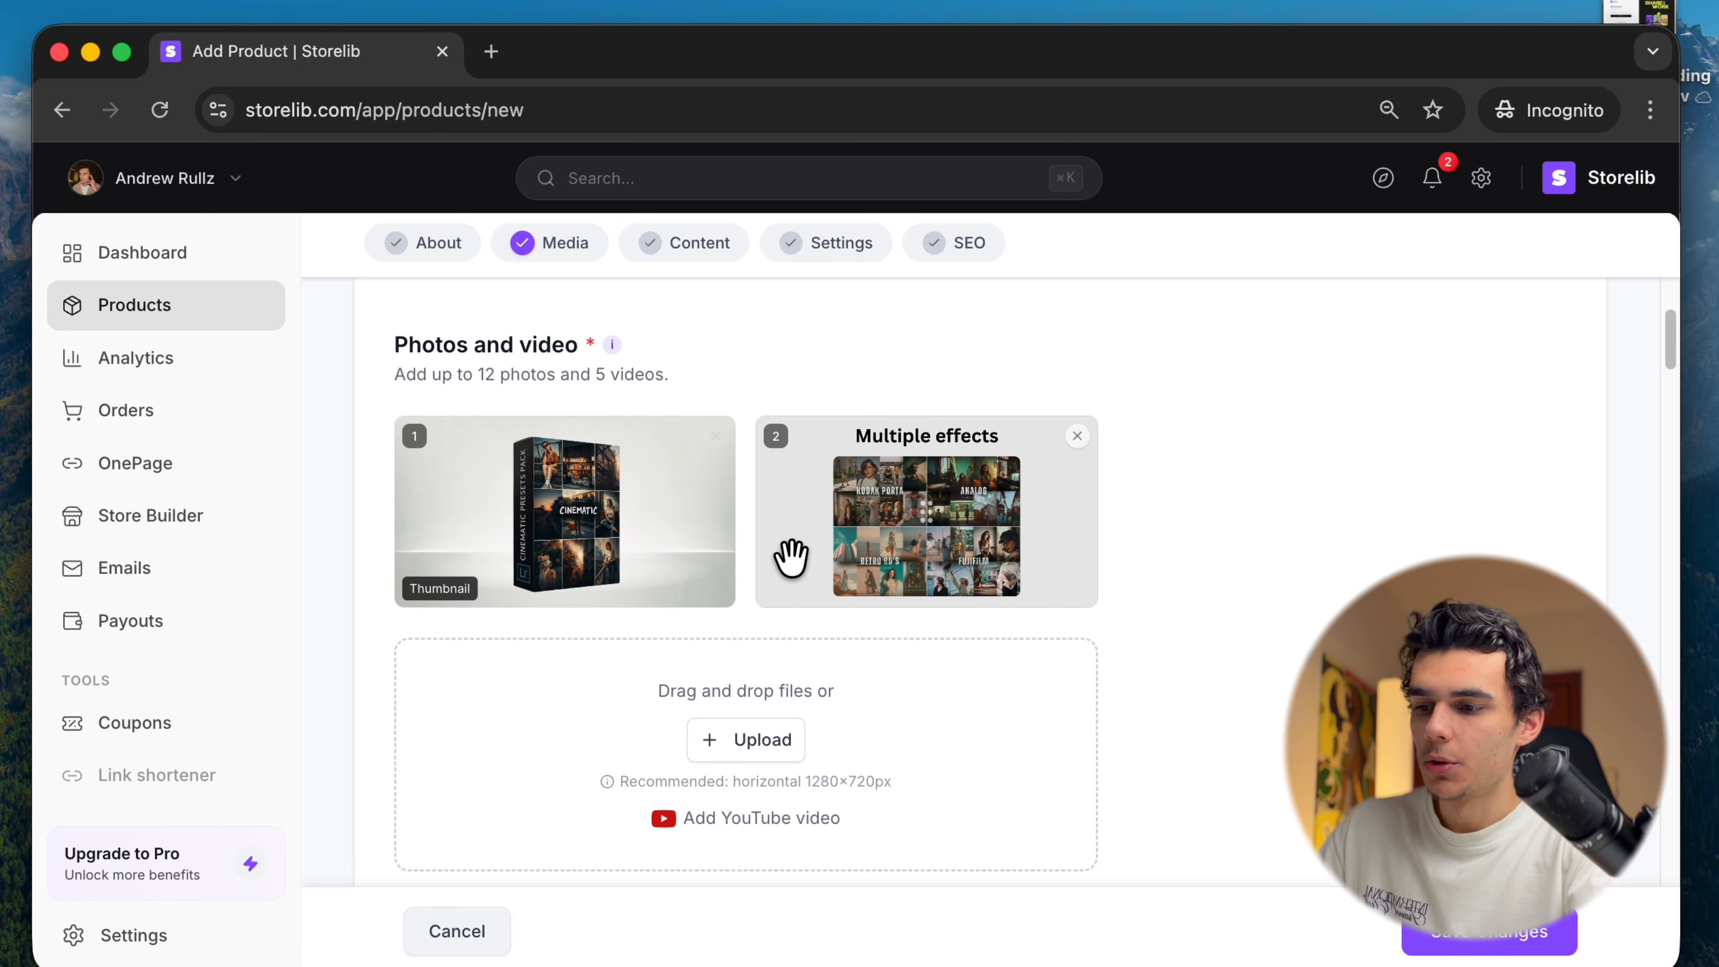
{"action": "left_click_drag", "start_coordinate": [791, 552], "coordinate": [811, 585]}
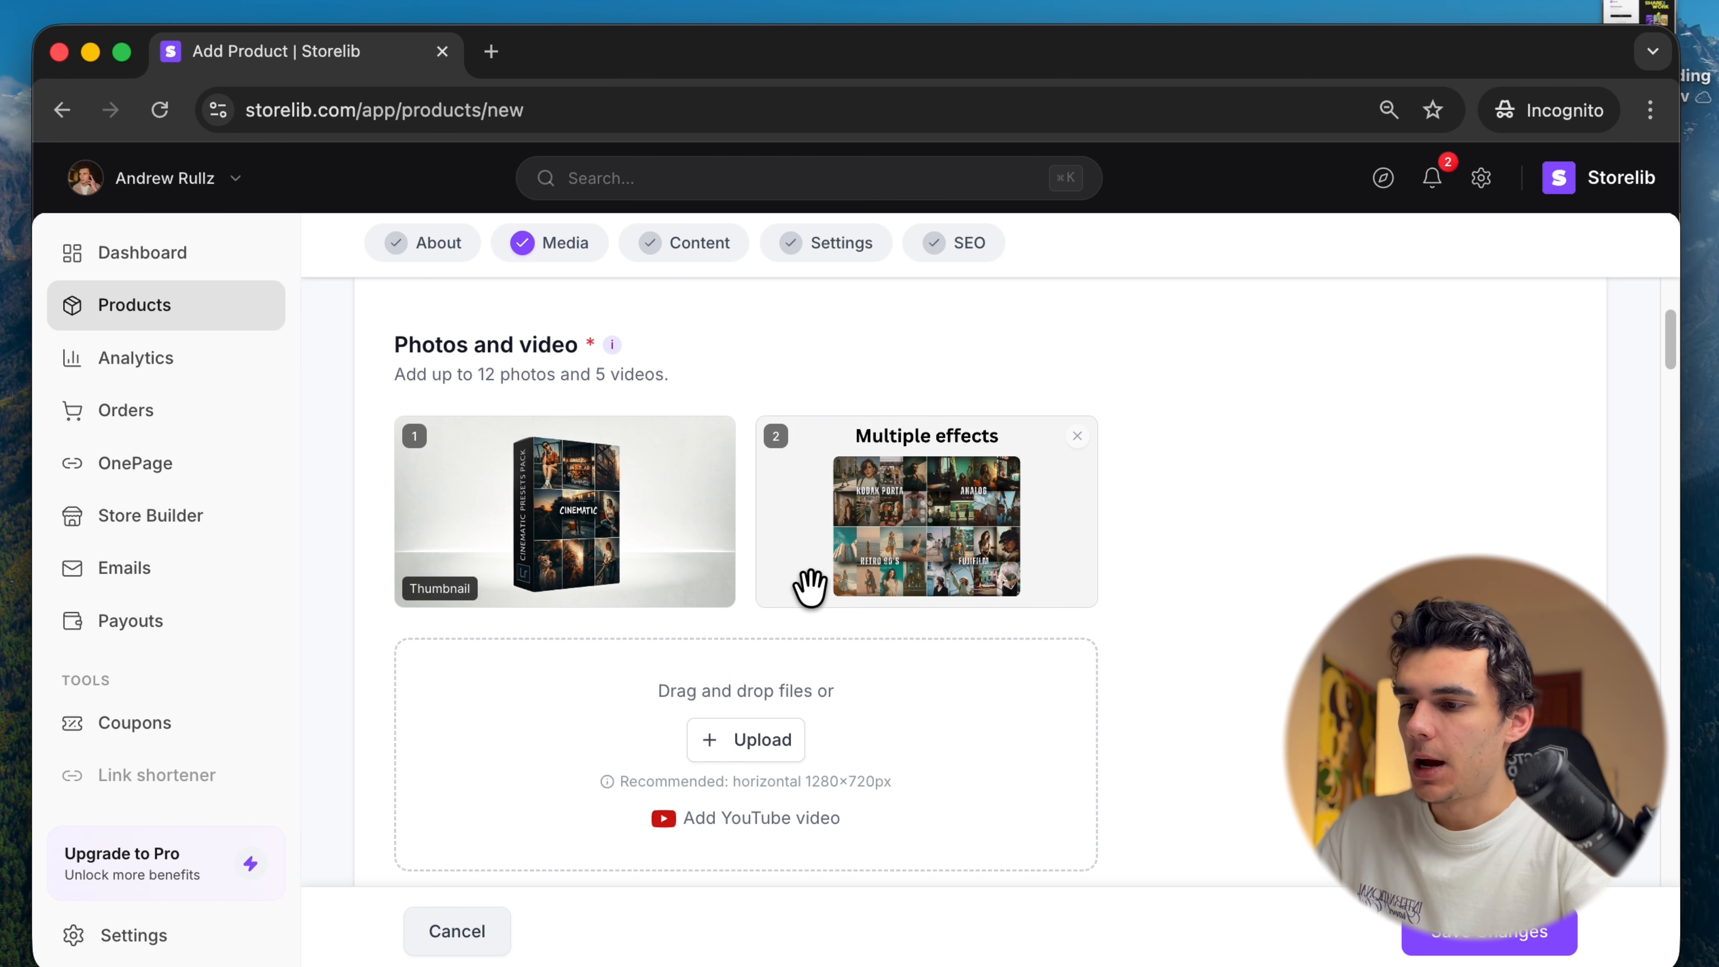
Paste the prepared sales text about the 1000 cinematic Lightroom presets into the product's description
{"action": "scroll", "coordinate": [810, 586], "scroll_direction": "down", "scroll_amount": 9}
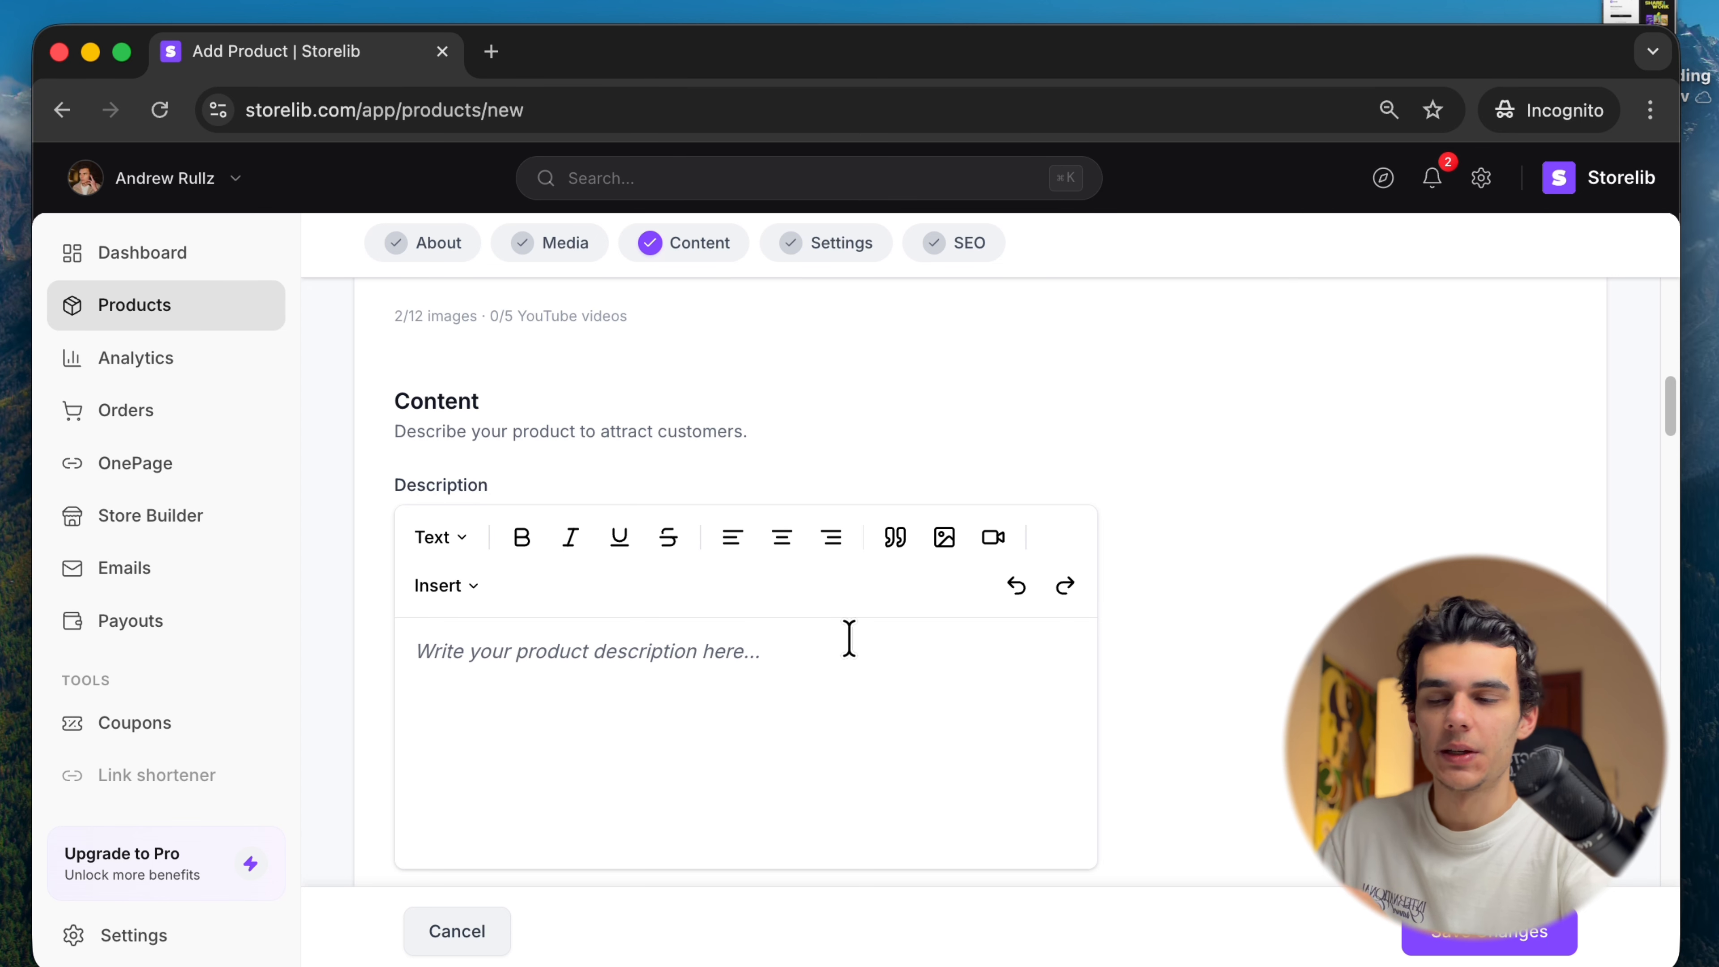
{"action": "scroll", "coordinate": [1201, 622], "scroll_direction": "down", "scroll_amount": 3}
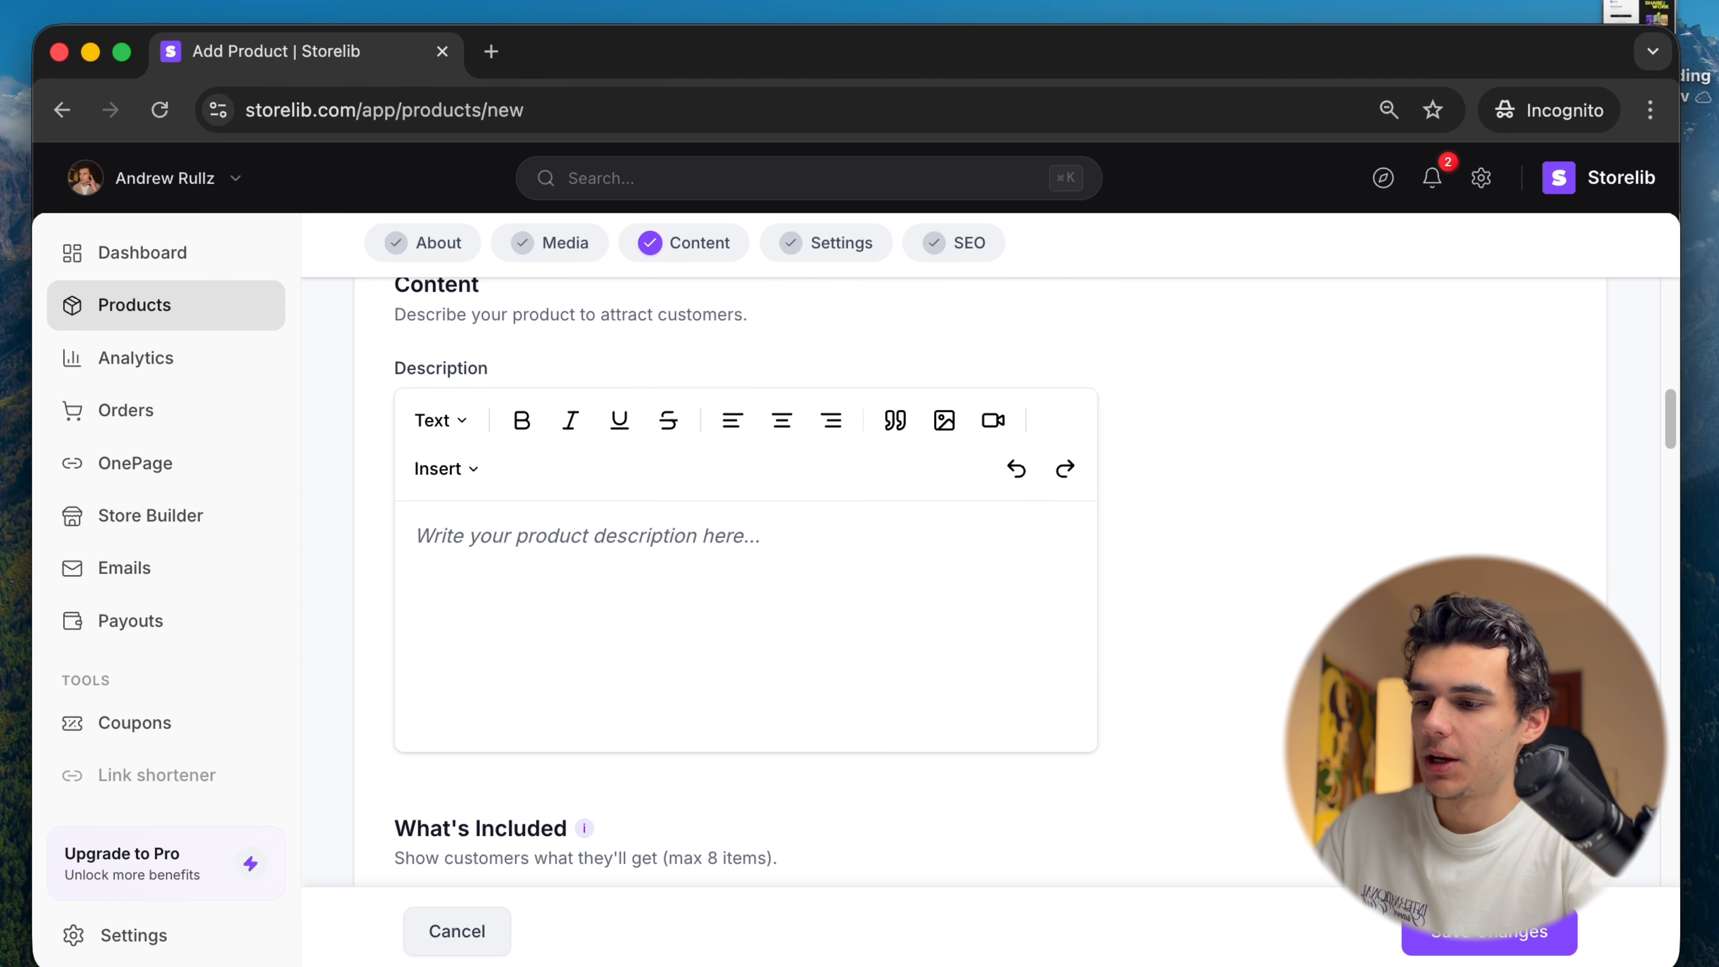
{"action": "key", "text": "super+Tab"}
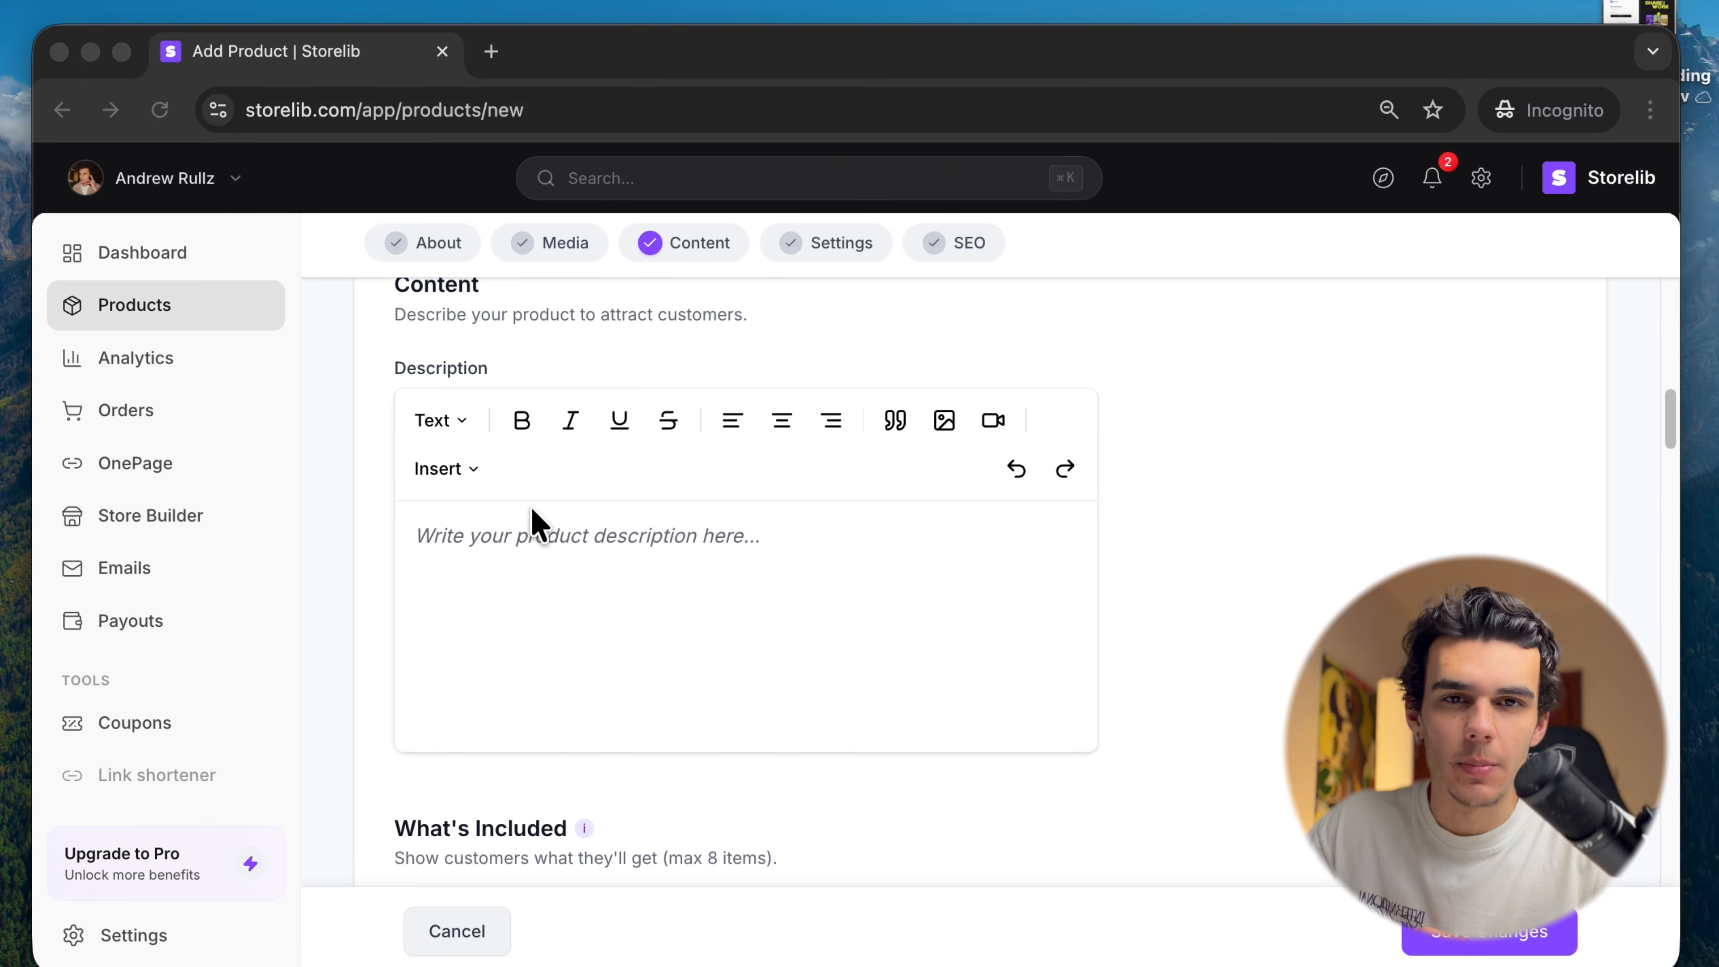
{"action": "left_click", "coordinate": [492, 599]}
{"action": "key", "text": "super+v"}
{"action": "scroll", "coordinate": [659, 584], "scroll_direction": "up", "scroll_amount": 10}
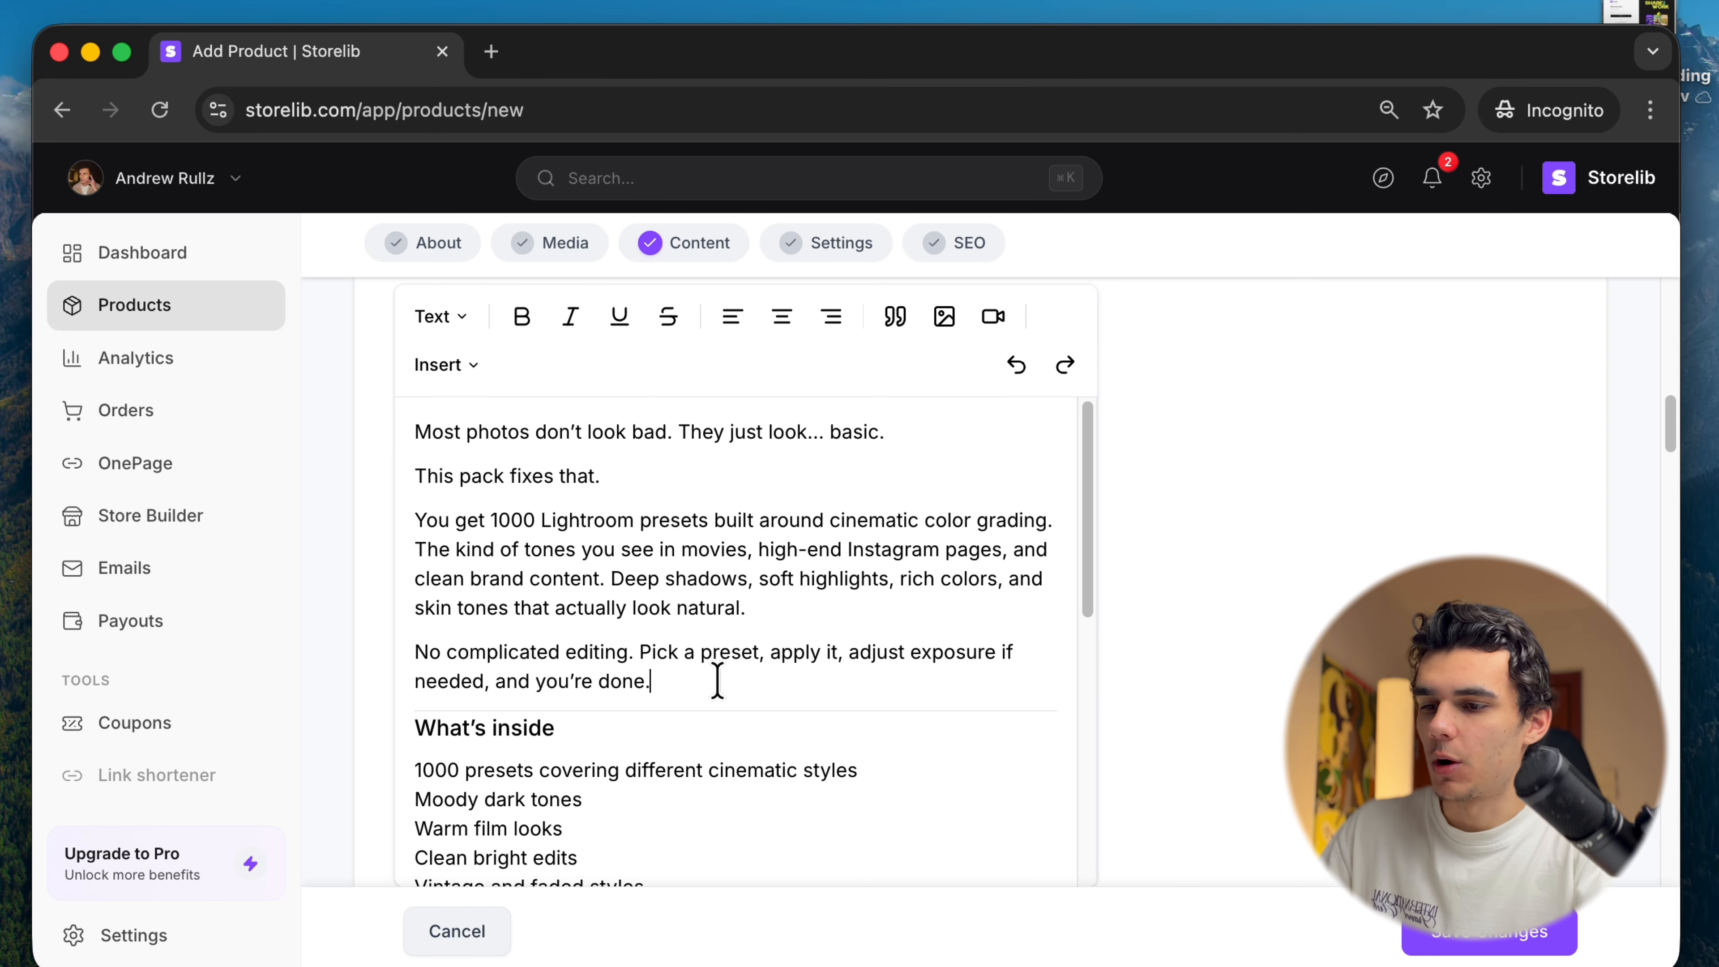
Insert blank lines in the description before the "What's inside" and "Works for" sections
{"action": "key", "text": "Return"}
{"action": "scroll", "coordinate": [718, 680], "scroll_direction": "down", "scroll_amount": 3}
{"action": "key", "text": "Return"}
{"action": "scroll", "coordinate": [673, 777], "scroll_direction": "down", "scroll_amount": 3}
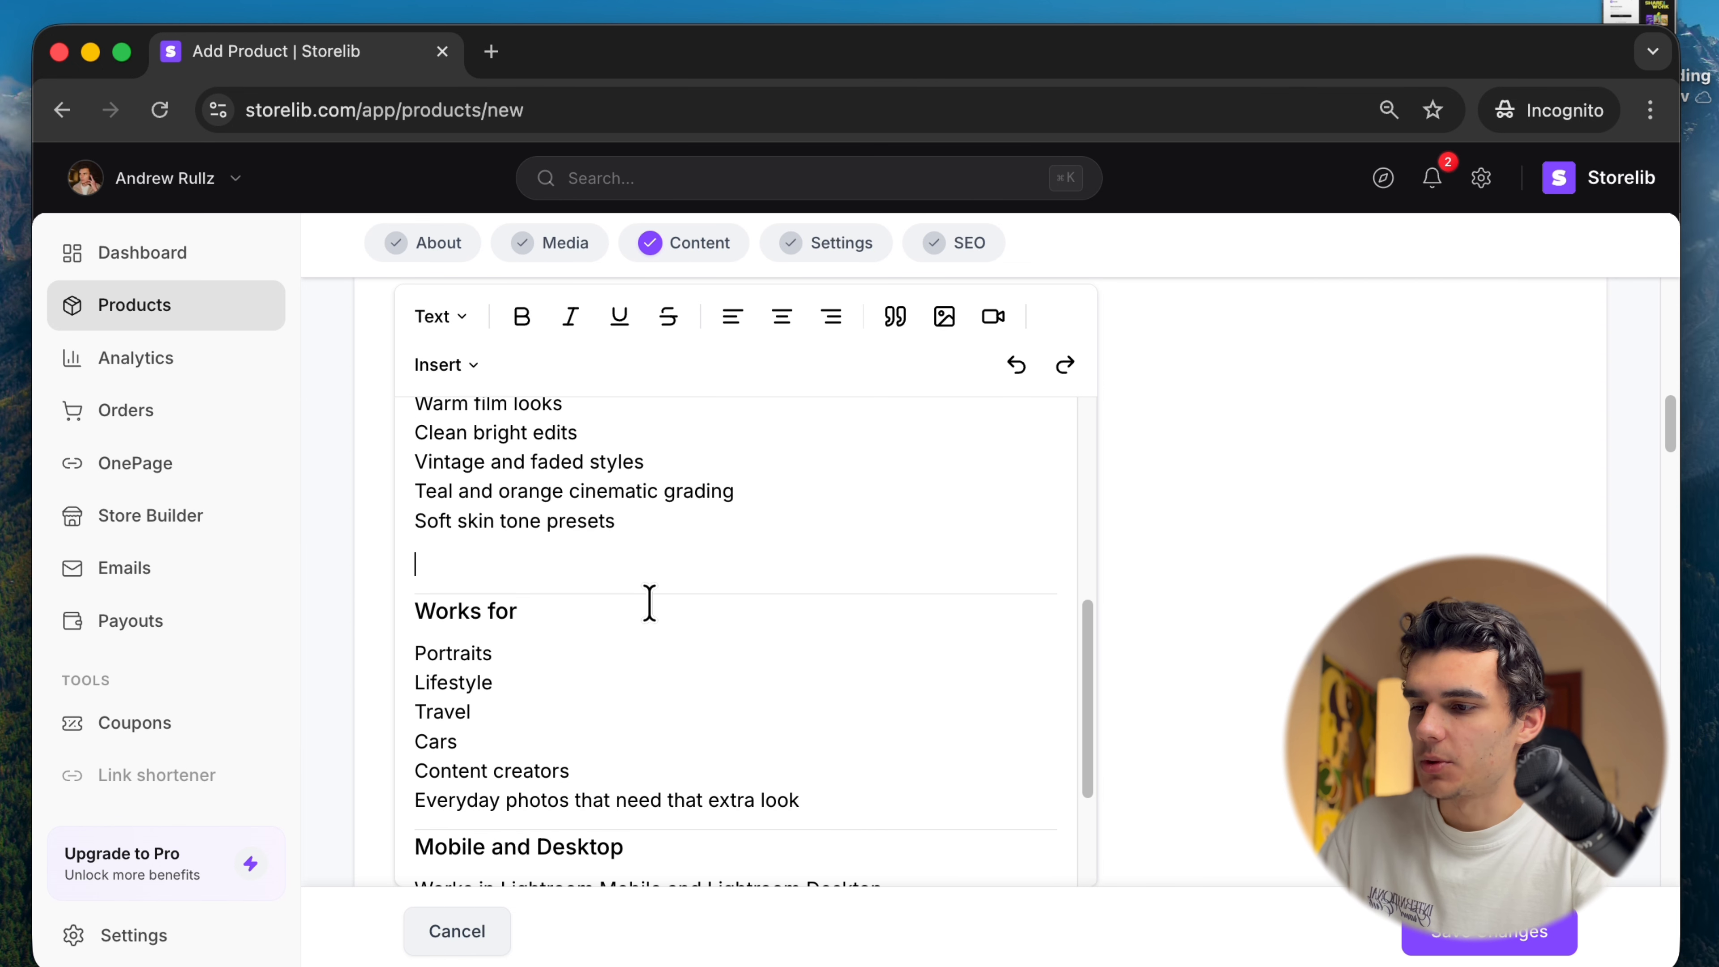
{"action": "scroll", "coordinate": [529, 611], "scroll_direction": "down", "scroll_amount": 3}
Add two custom entries, "120 Presets" and "PST", to the product's What's Included list
{"action": "scroll", "coordinate": [1265, 660], "scroll_direction": "down", "scroll_amount": 10}
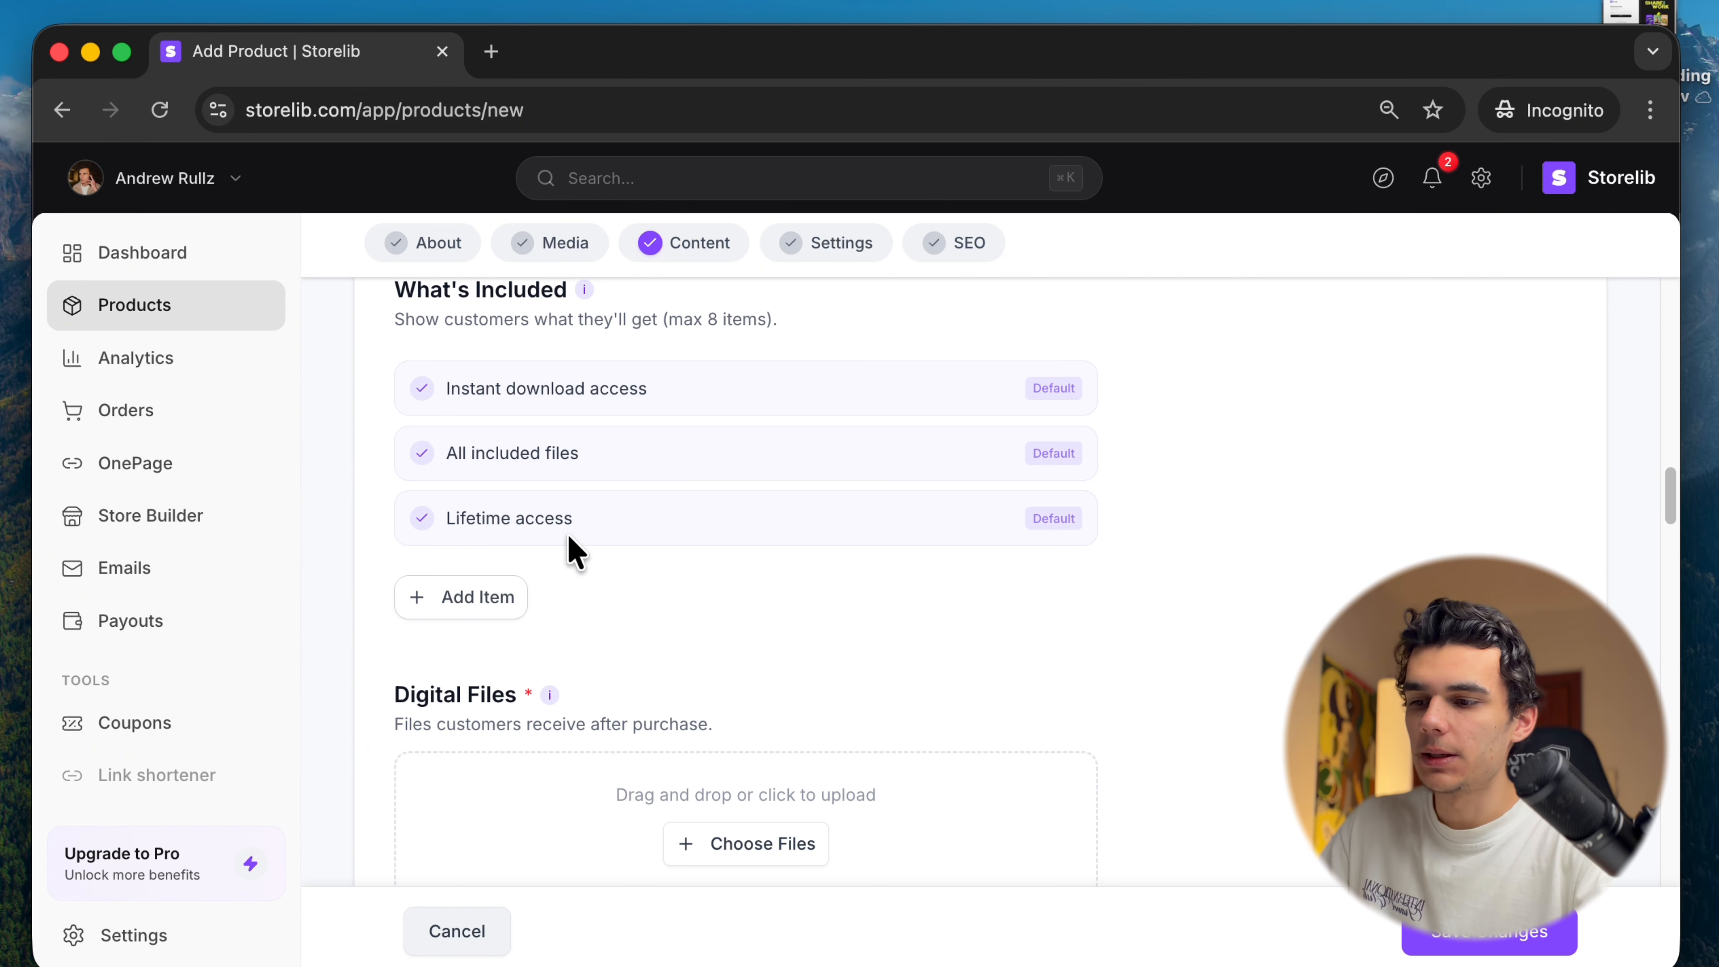
{"action": "scroll", "coordinate": [599, 487], "scroll_direction": "up", "scroll_amount": 1}
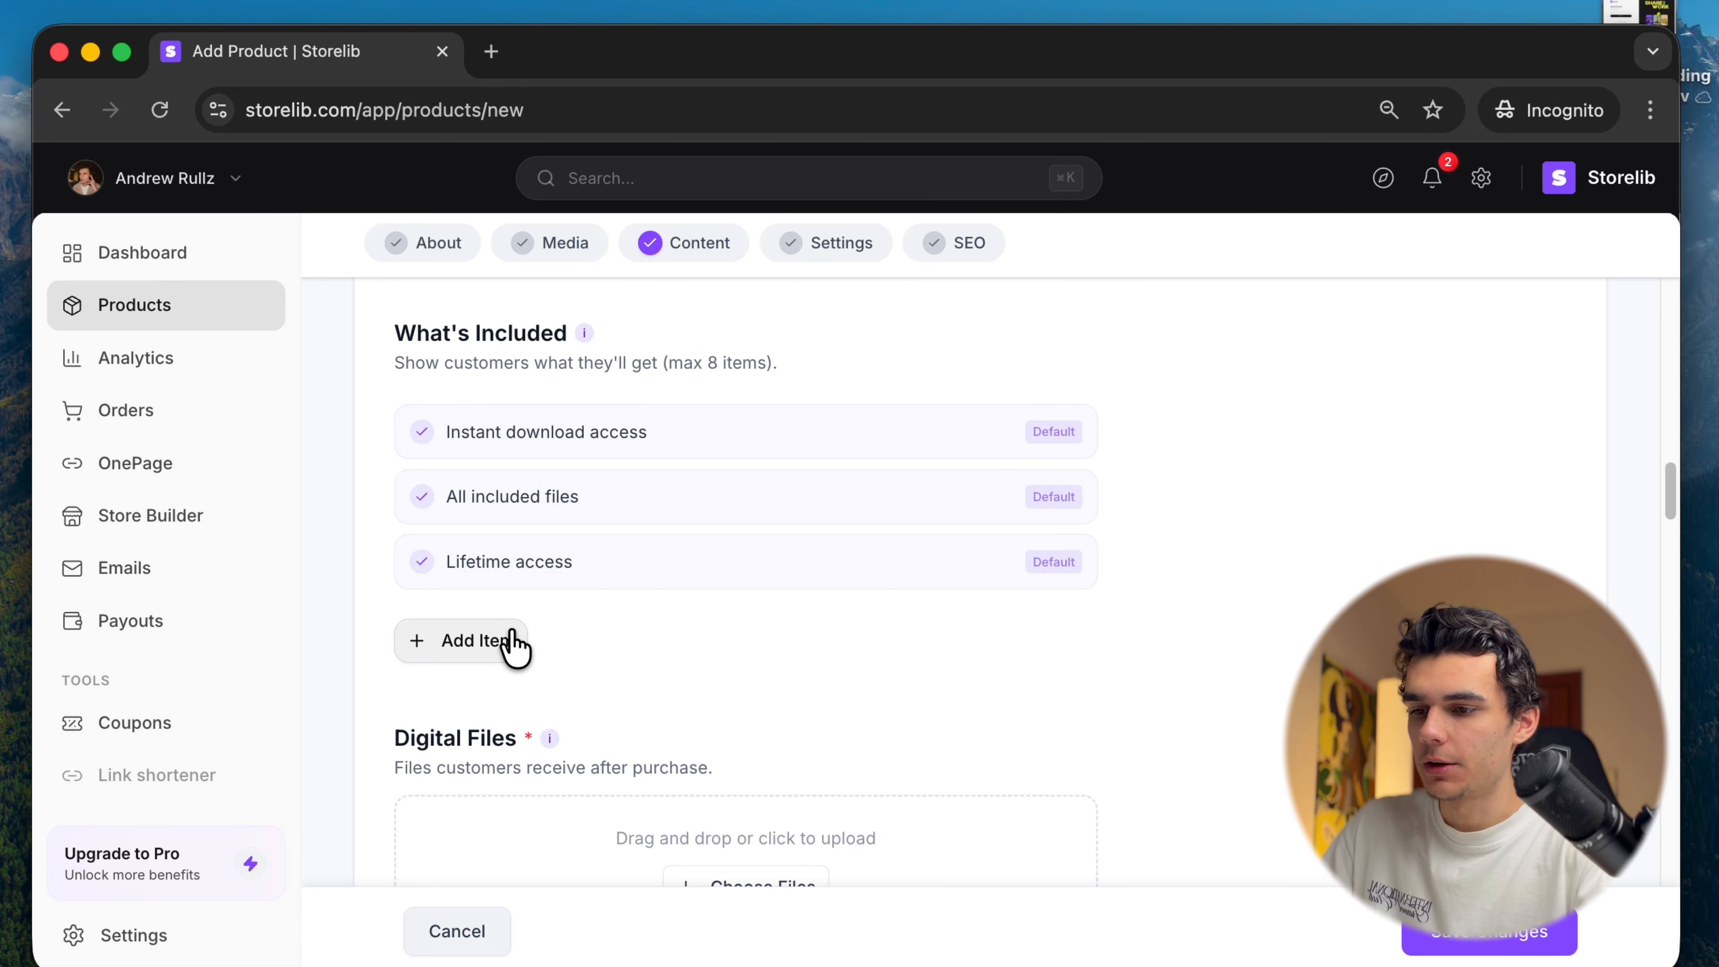
{"action": "left_click", "coordinate": [515, 646]}
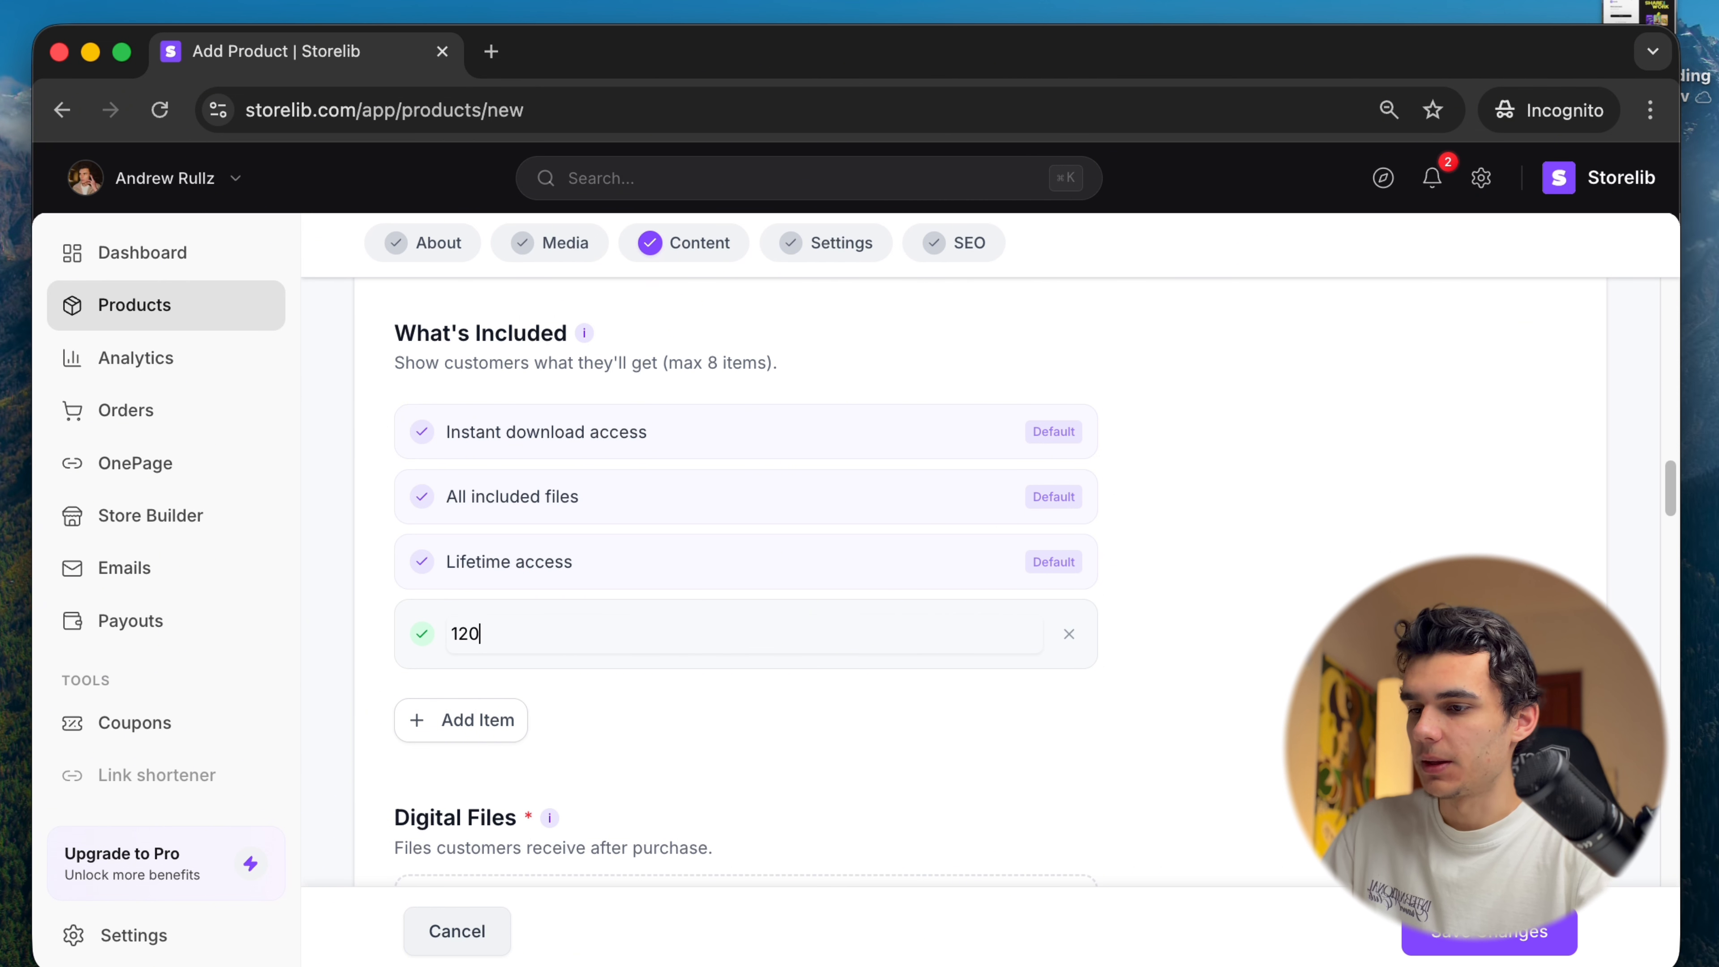
{"action": "type", "text": "120 Presets"}
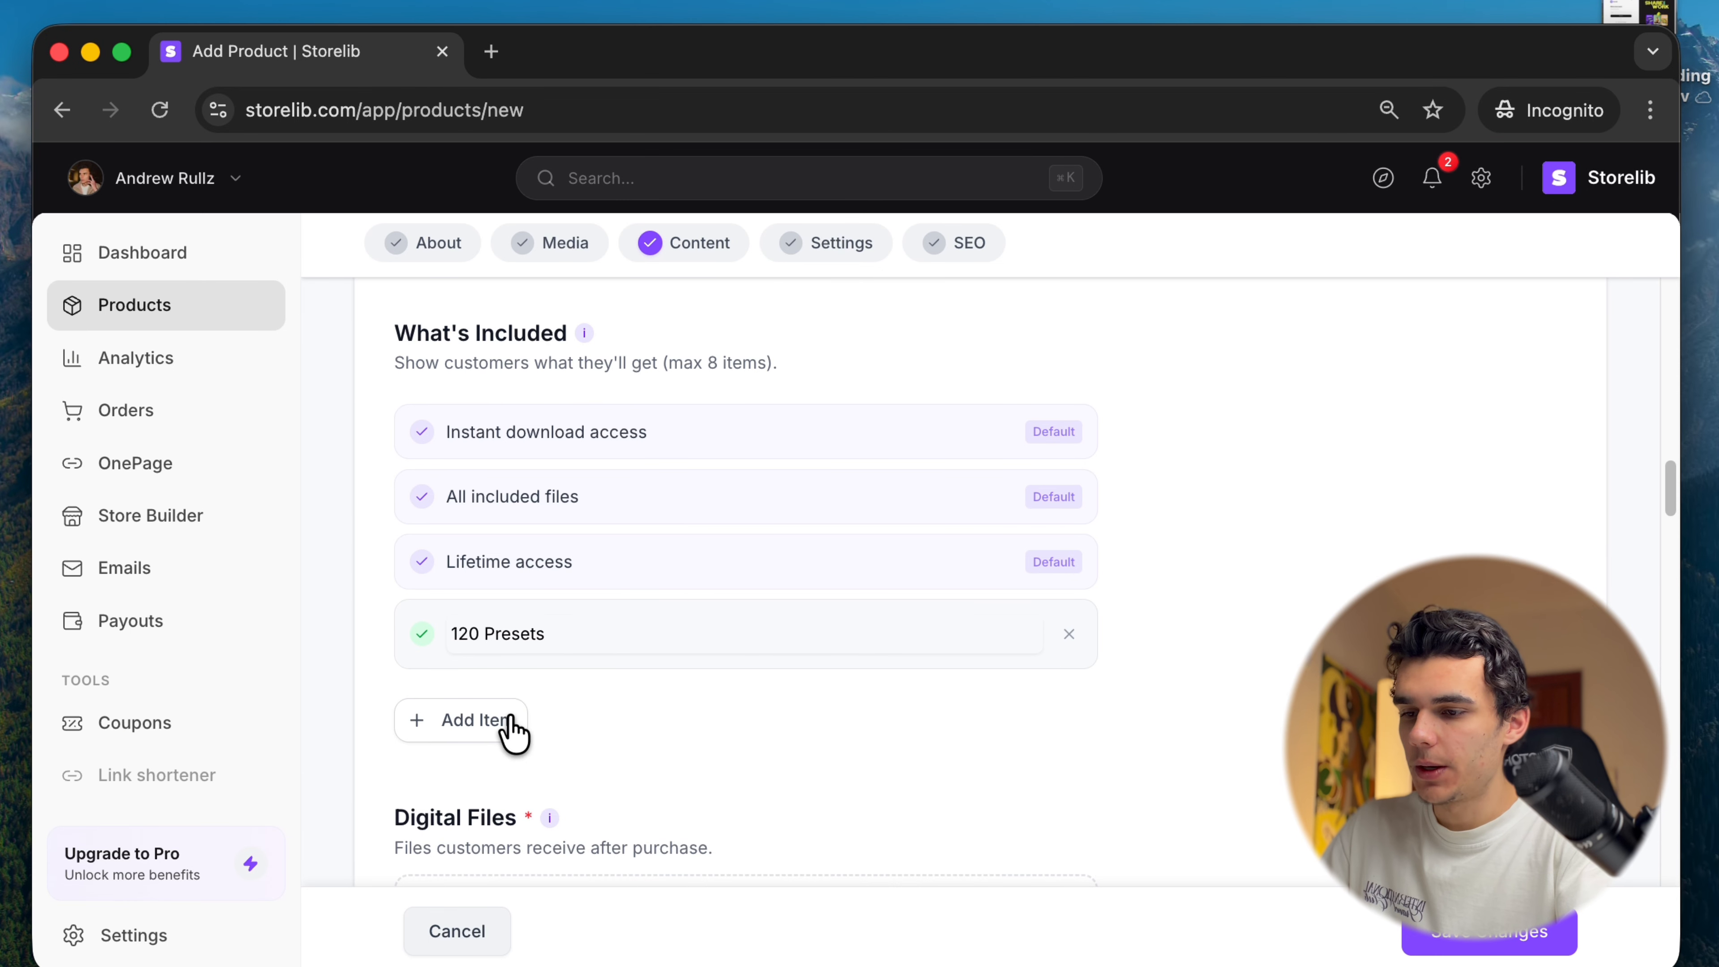
{"action": "left_click", "coordinate": [510, 730]}
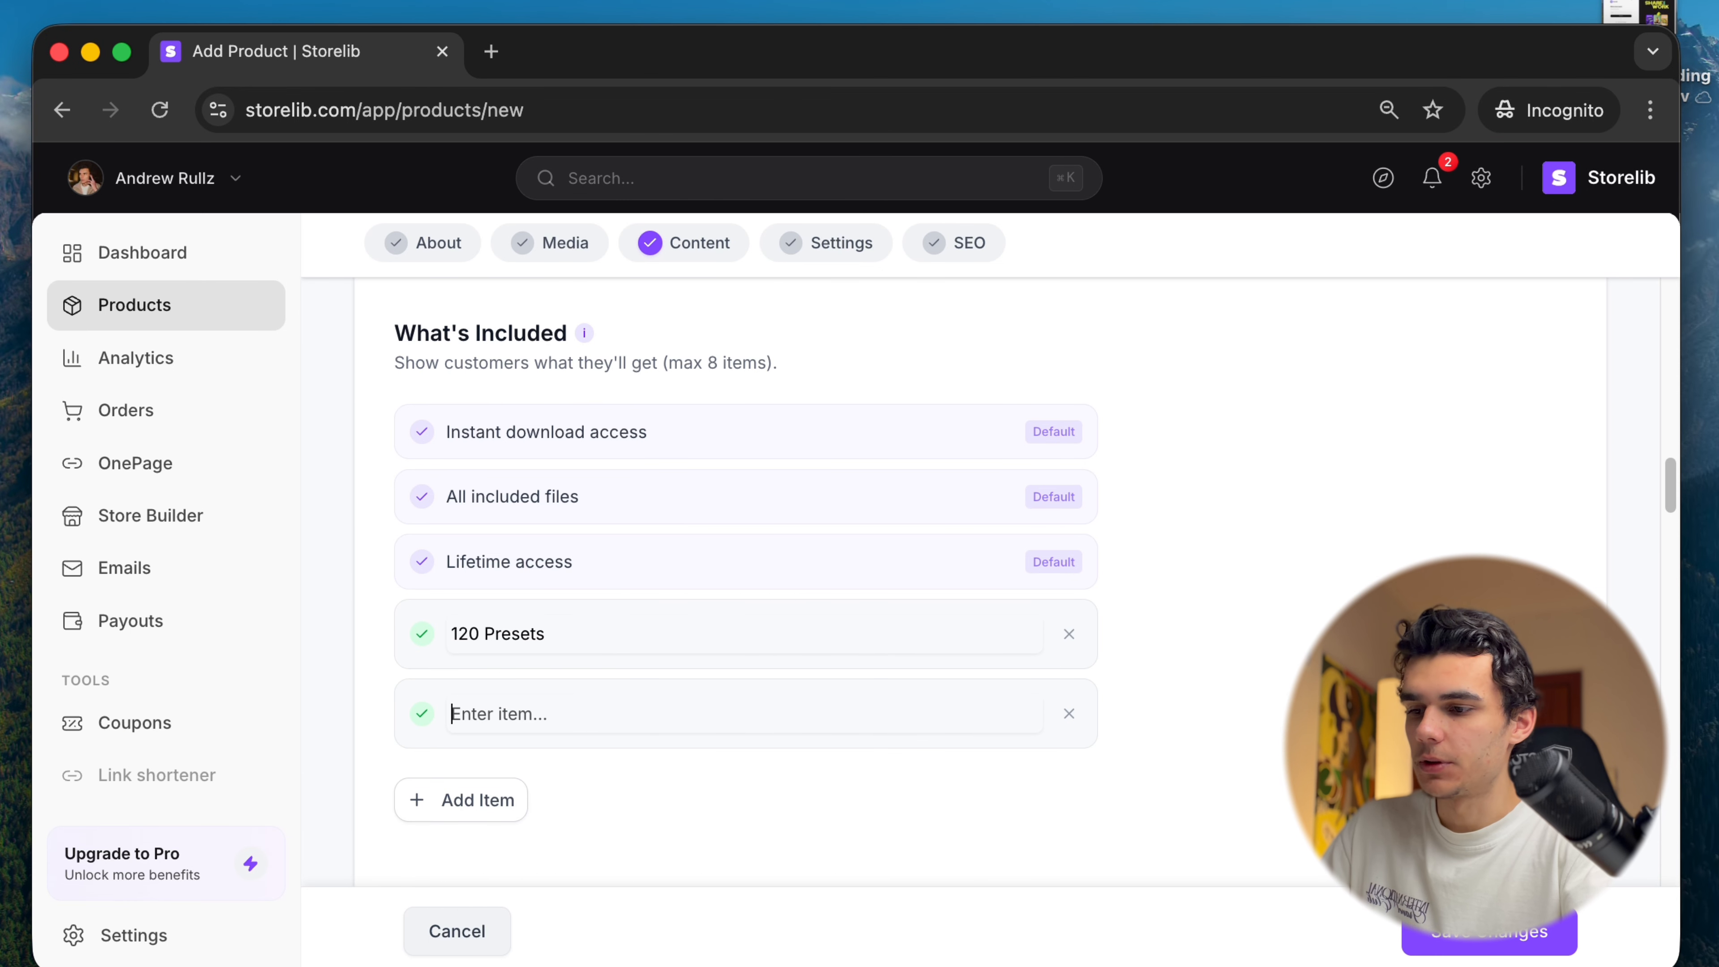
{"action": "scroll", "coordinate": [738, 727], "scroll_direction": "down", "scroll_amount": 8}
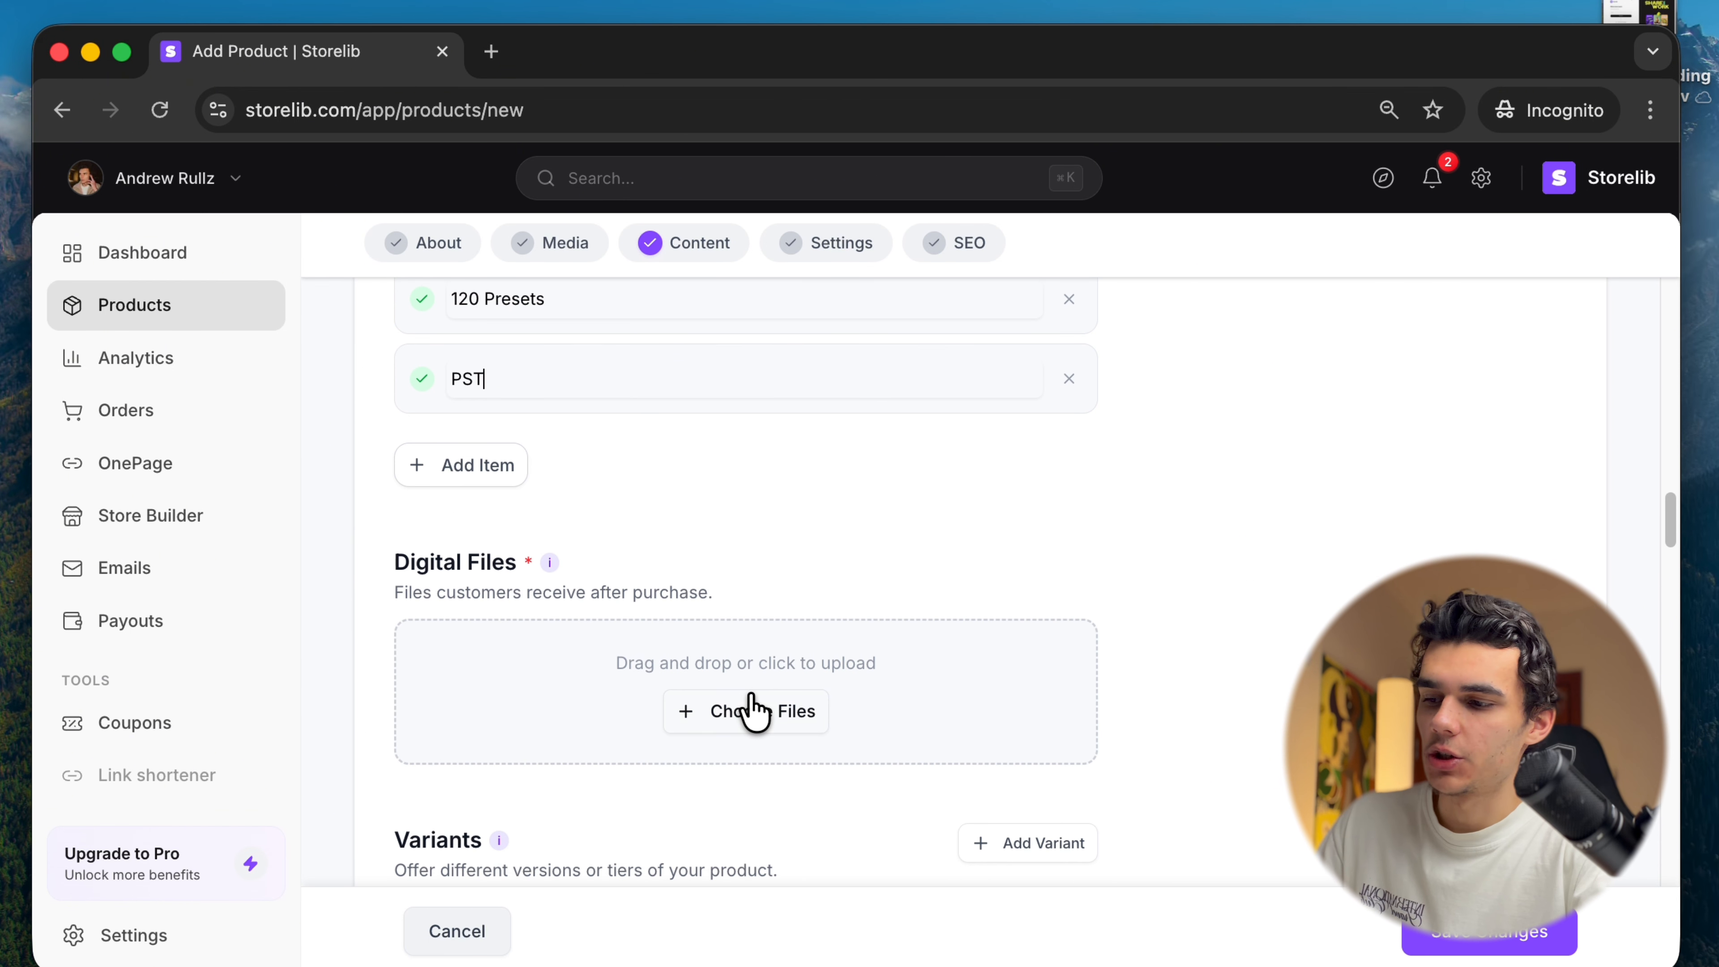
Upload "Cinematic LR Pack.zip" from the Cinematic Preset Pack folder as the product's digital file
{"action": "left_click", "coordinate": [769, 486]}
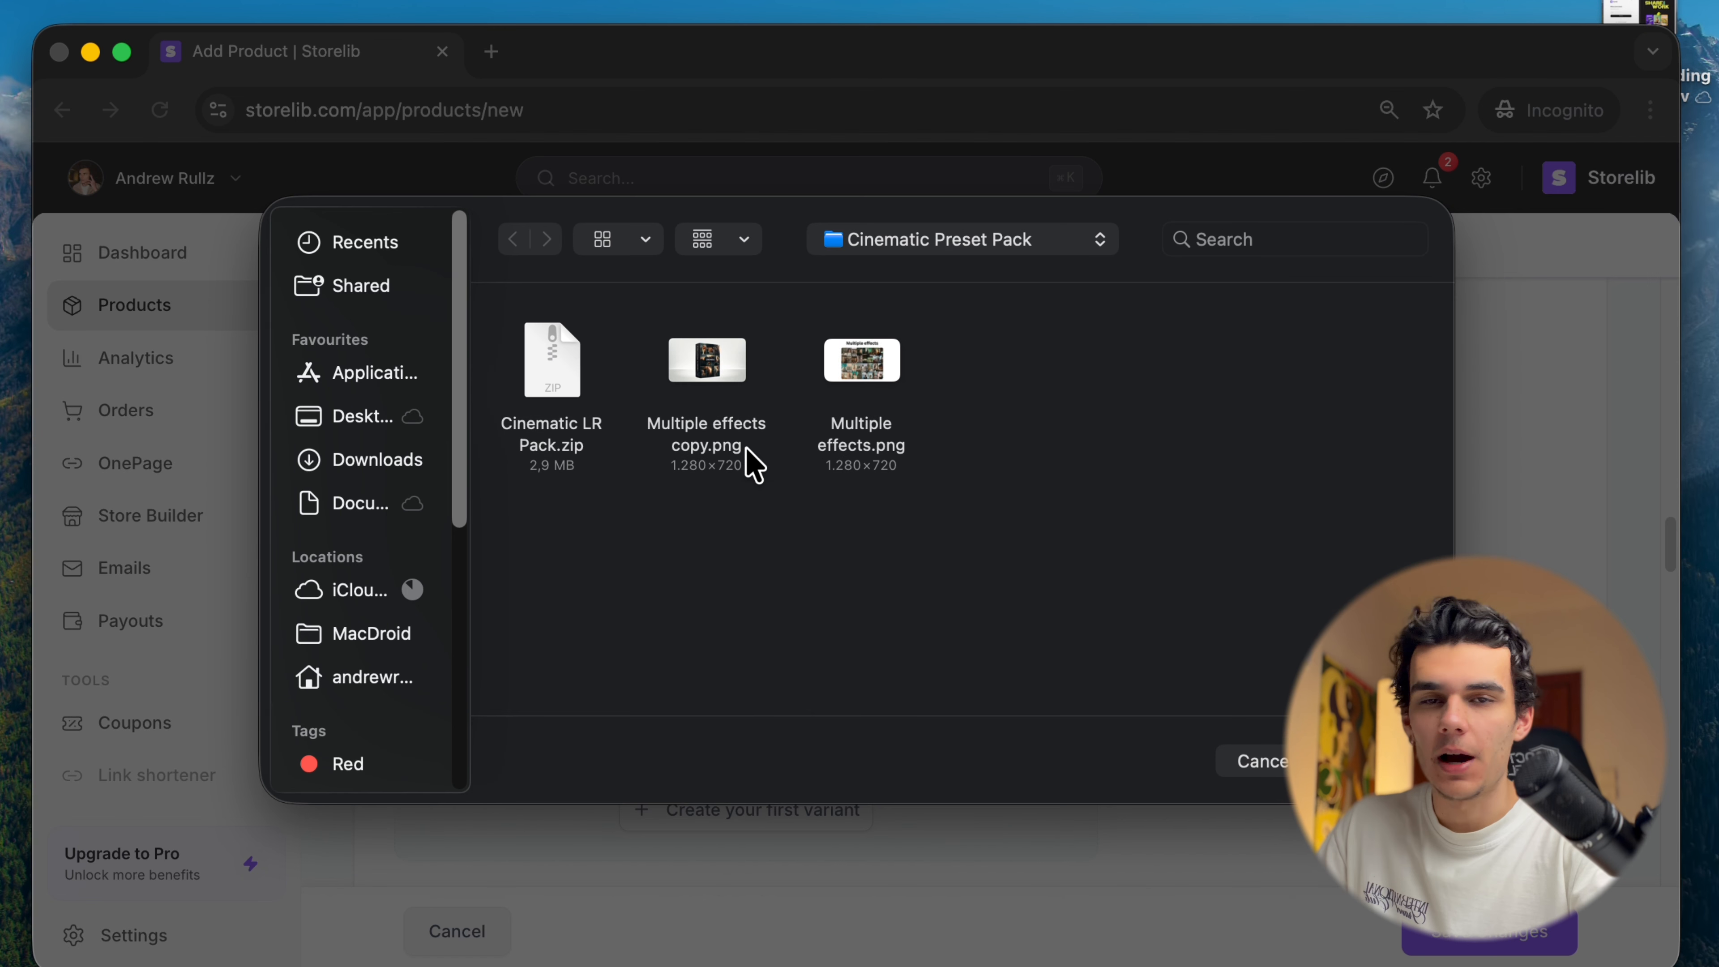
{"action": "left_click", "coordinate": [538, 367]}
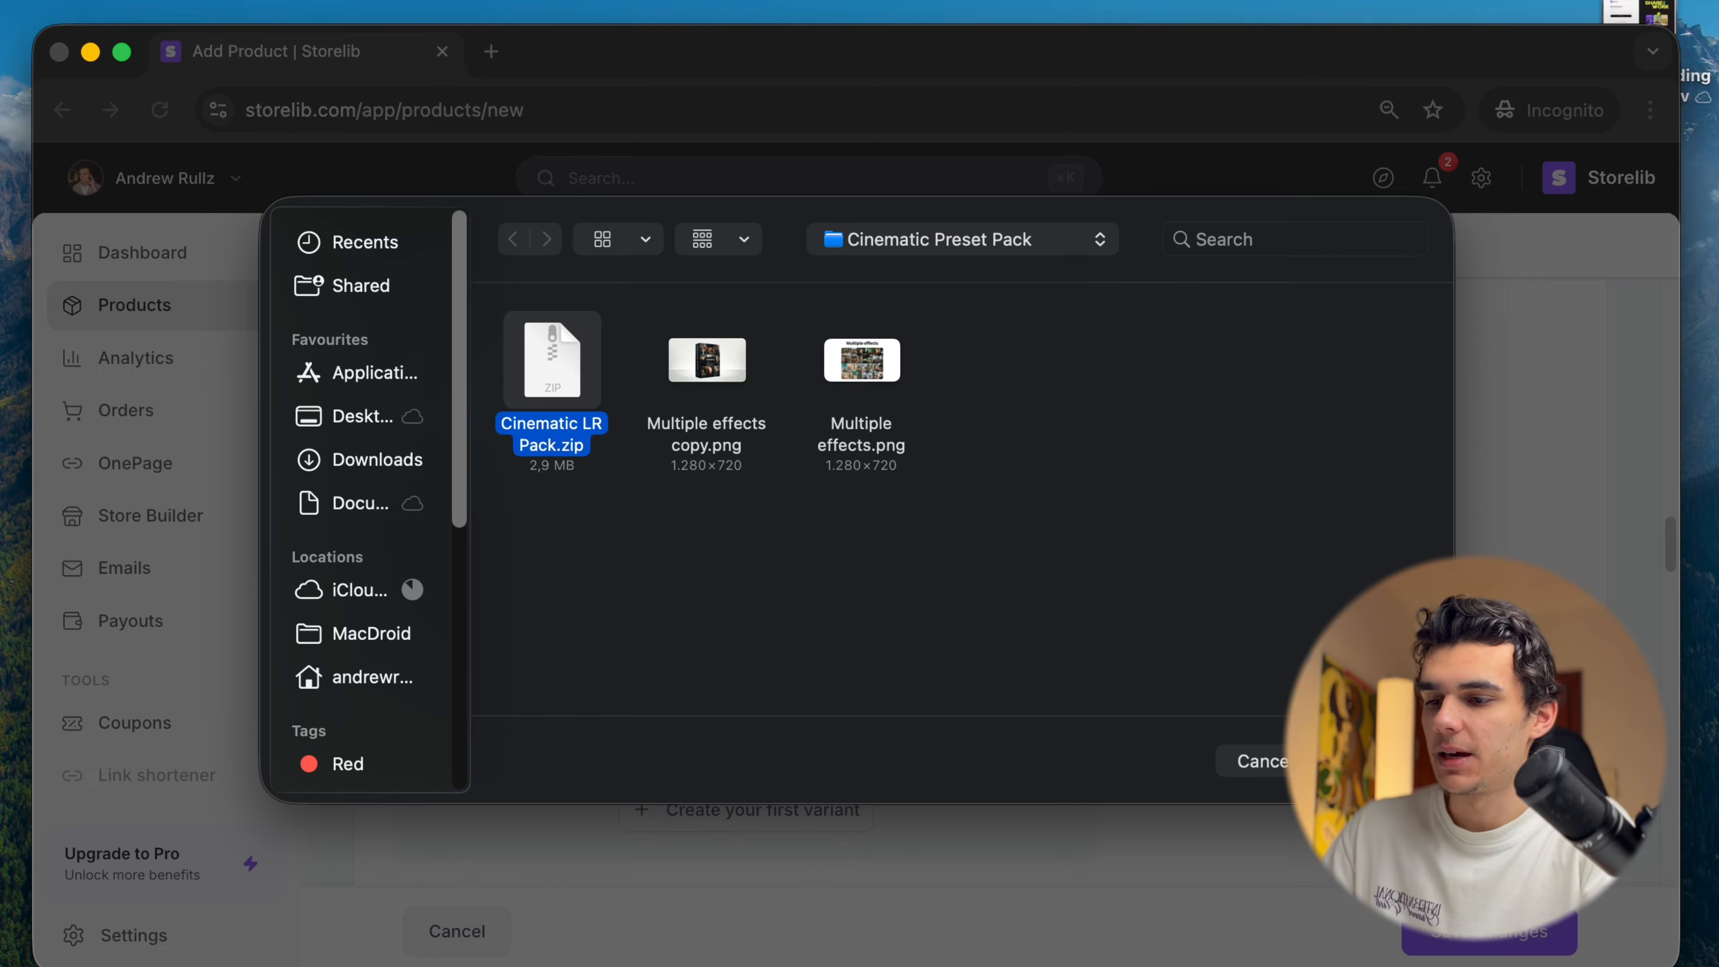
{"action": "left_click", "coordinate": [1378, 761]}
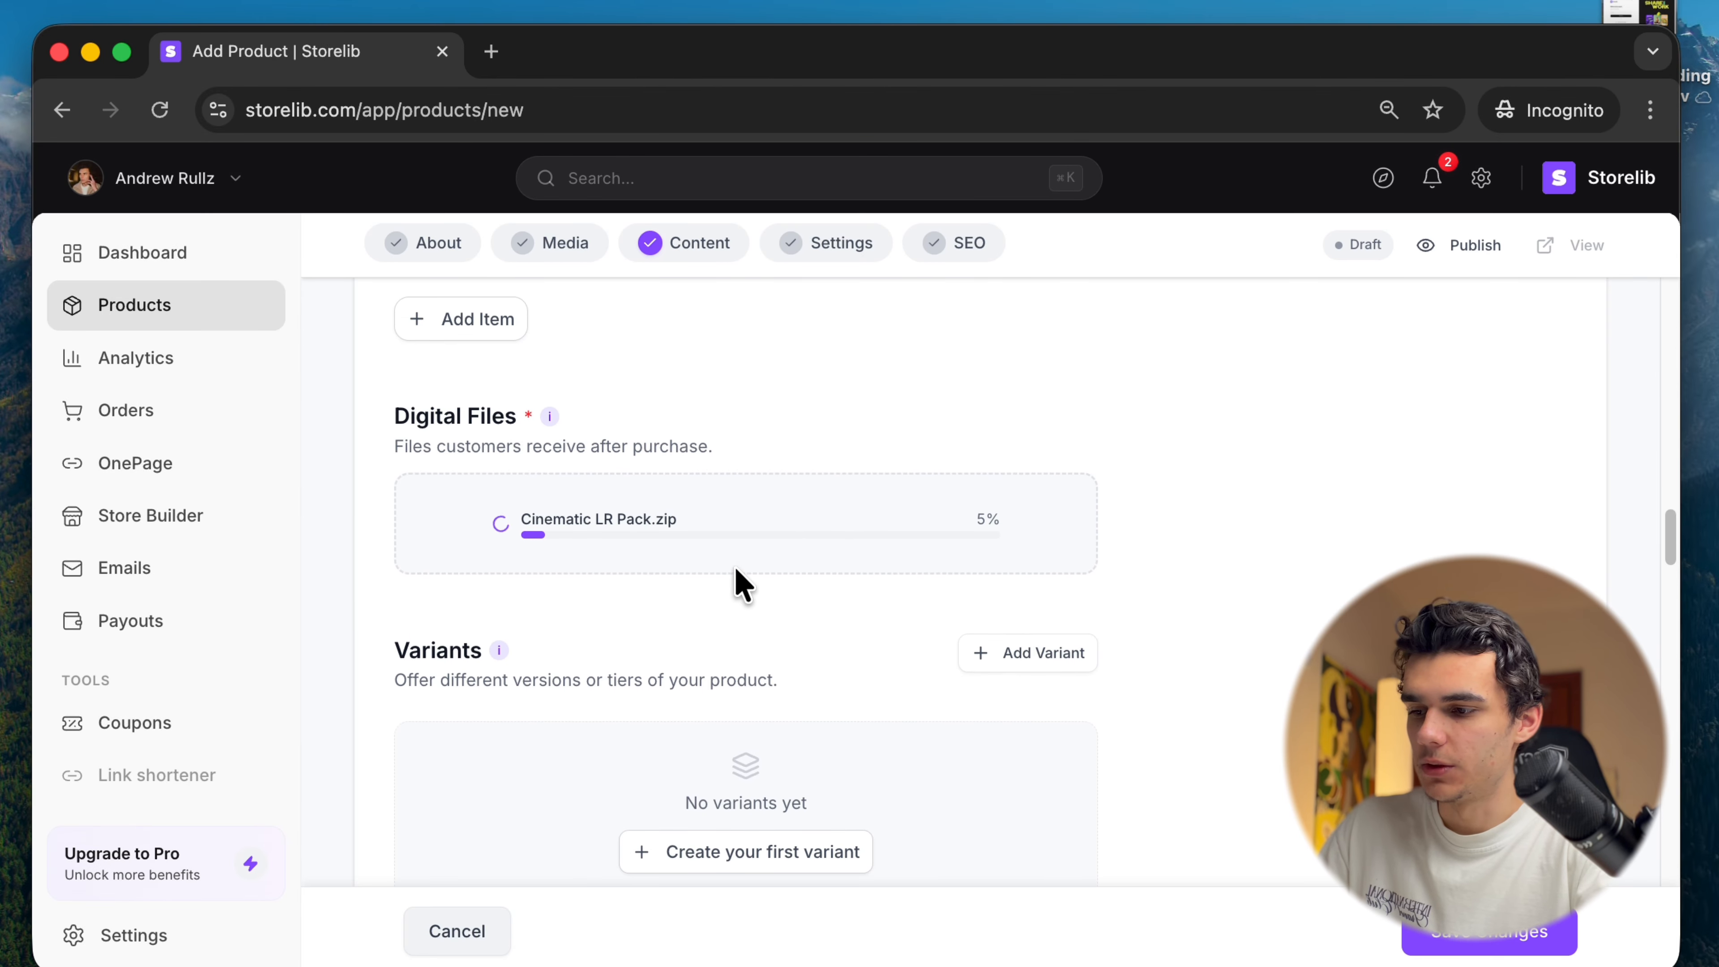
Set the product's price to 20 USD and its compare-at price to 50 USD
{"action": "scroll", "coordinate": [717, 535], "scroll_direction": "down", "scroll_amount": 3}
{"action": "scroll", "coordinate": [609, 556], "scroll_direction": "down", "scroll_amount": 5}
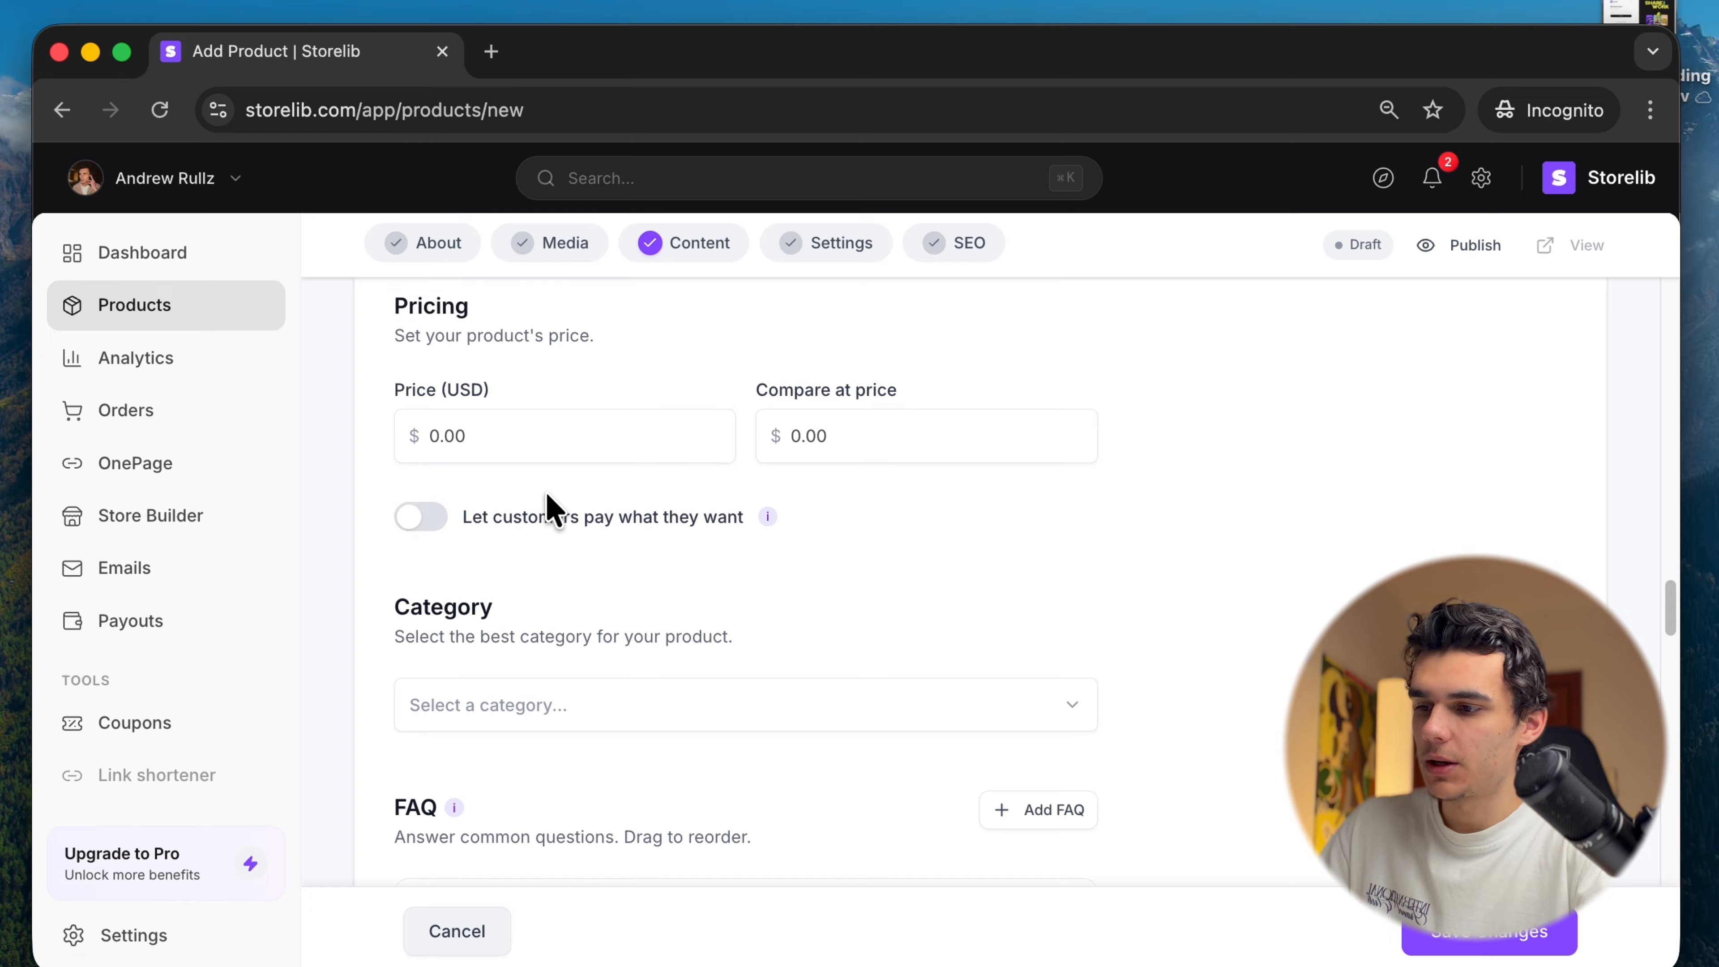
{"action": "left_click", "coordinate": [529, 437]}
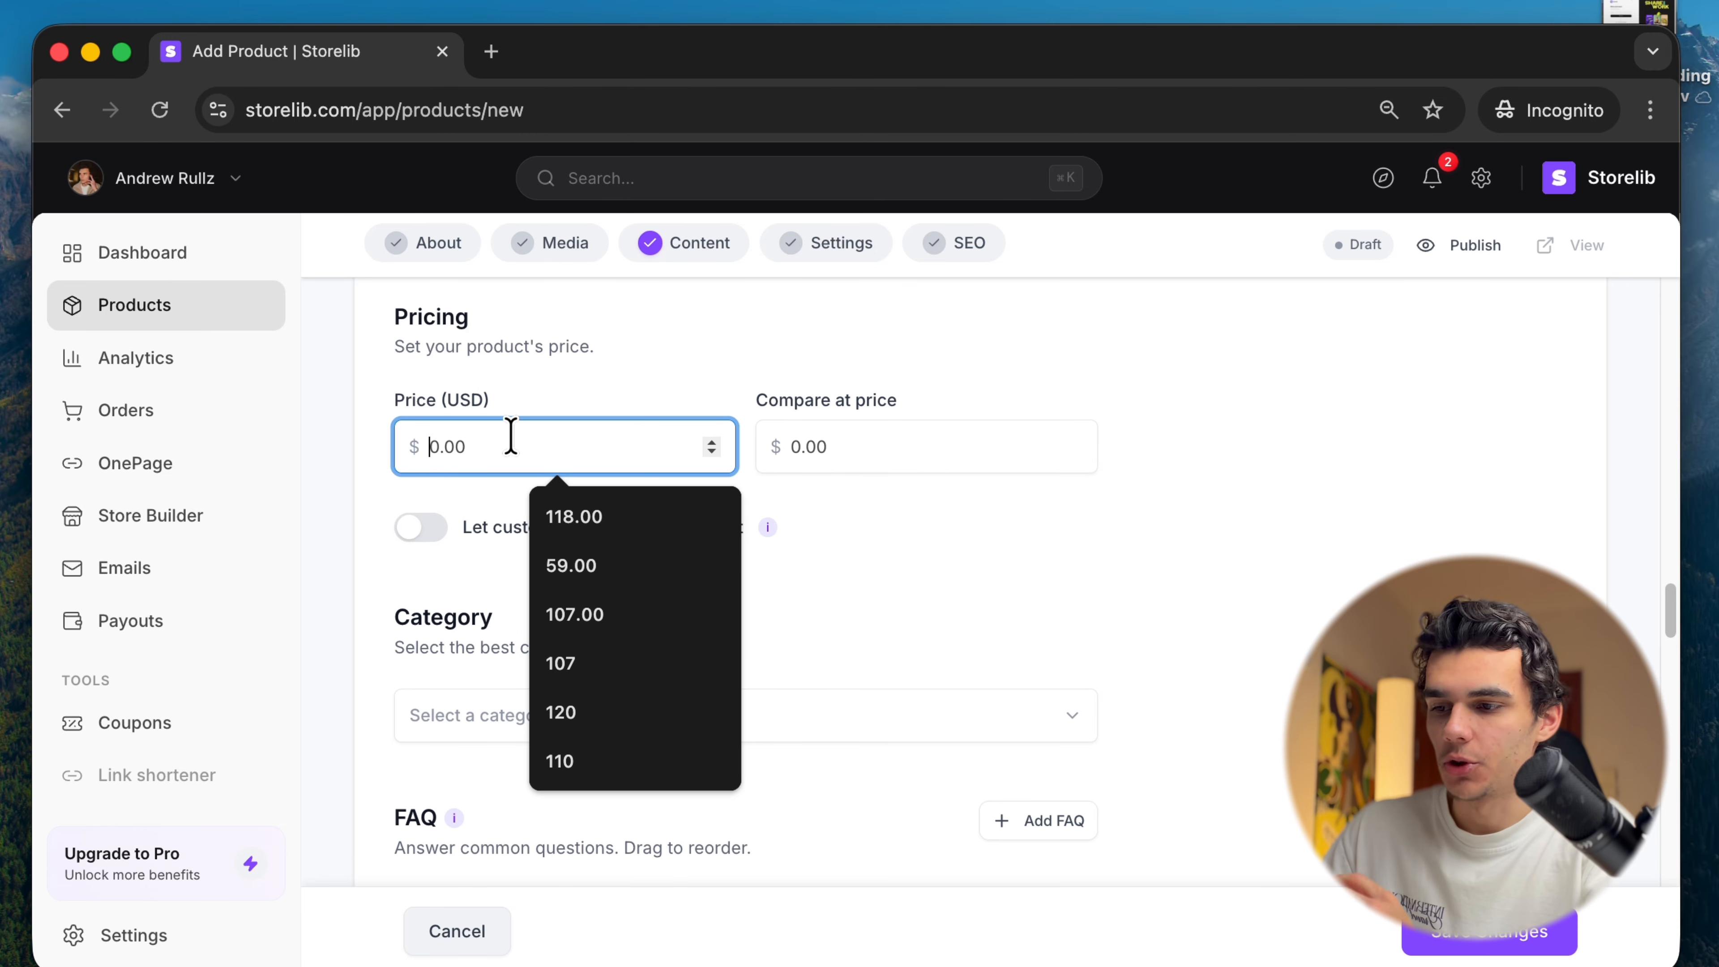
{"action": "type", "text": "20"}
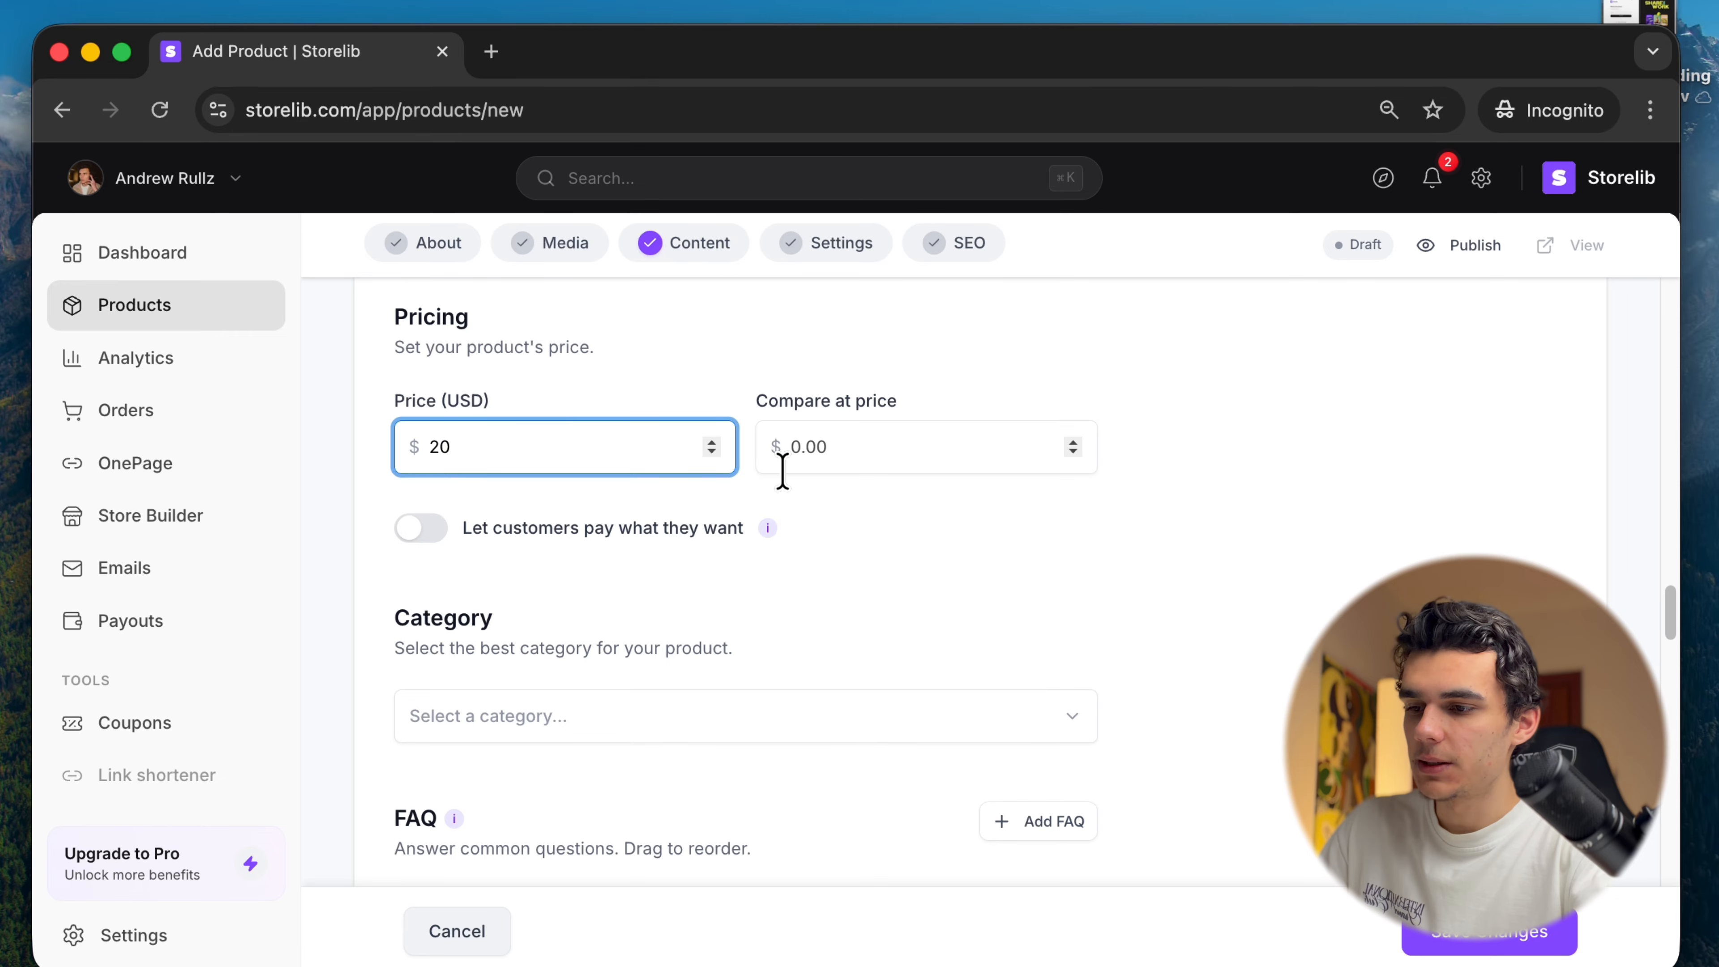
{"action": "left_click", "coordinate": [793, 448]}
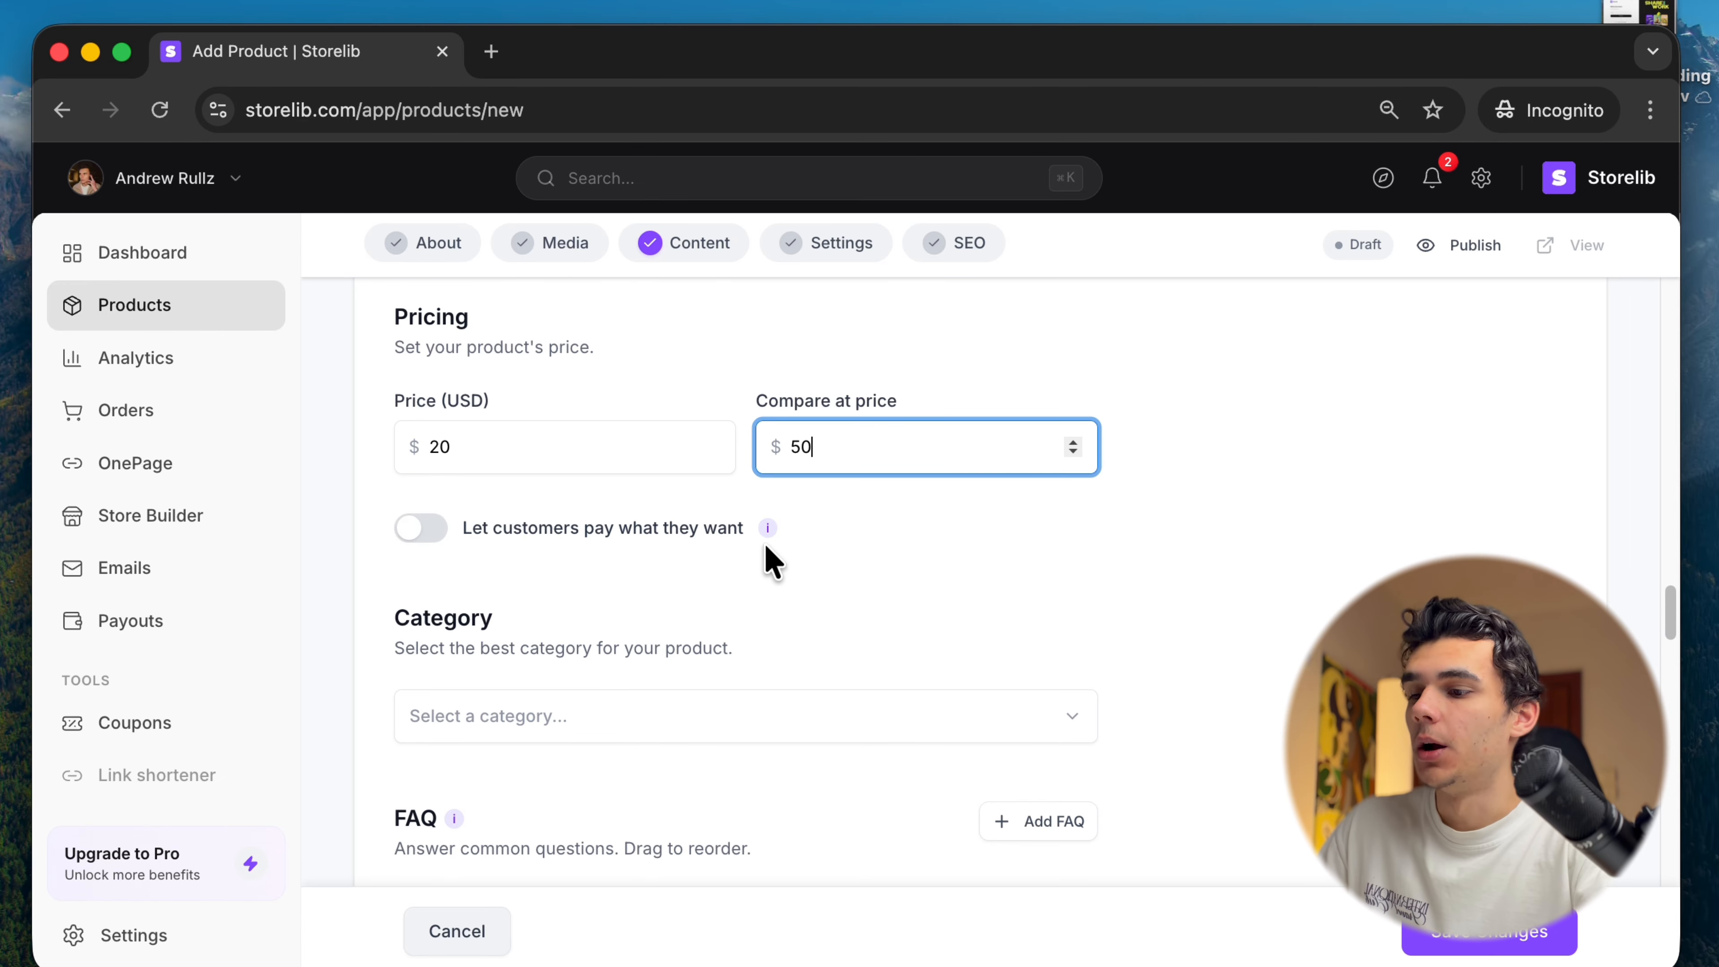
{"action": "left_click", "coordinate": [773, 561]}
Try the option that lets customers pay what they want, and turn it off again
{"action": "left_click", "coordinate": [414, 528]}
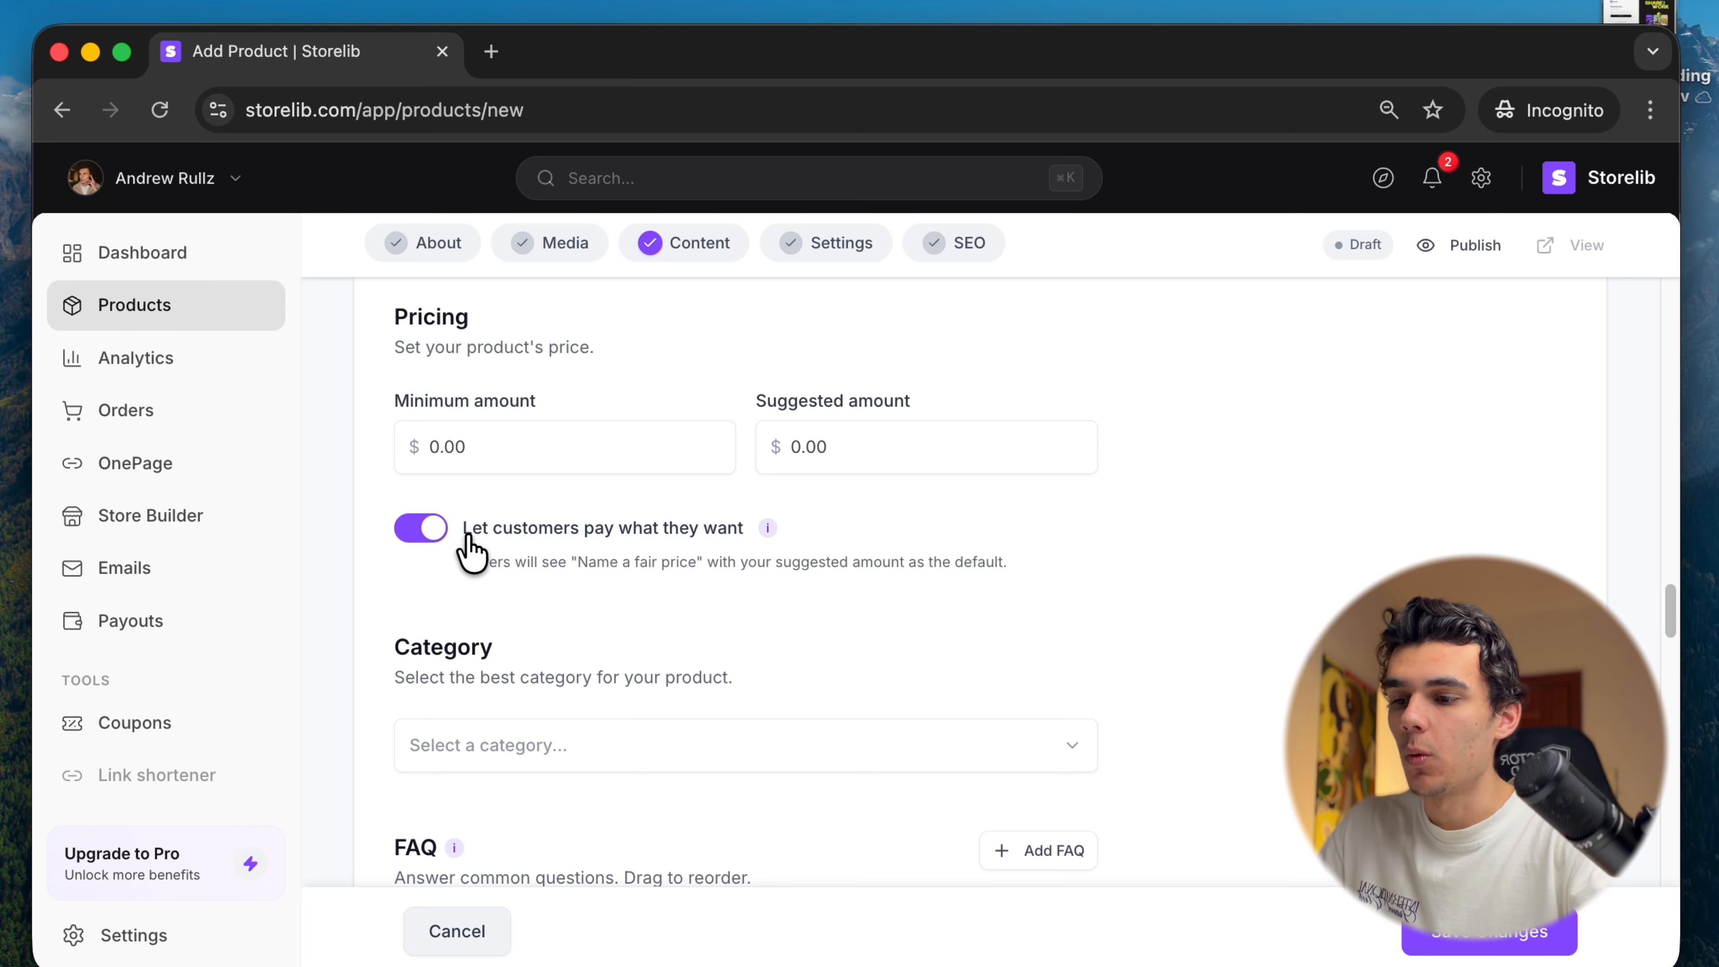
{"action": "left_click", "coordinate": [418, 530]}
{"action": "left_click", "coordinate": [418, 529]}
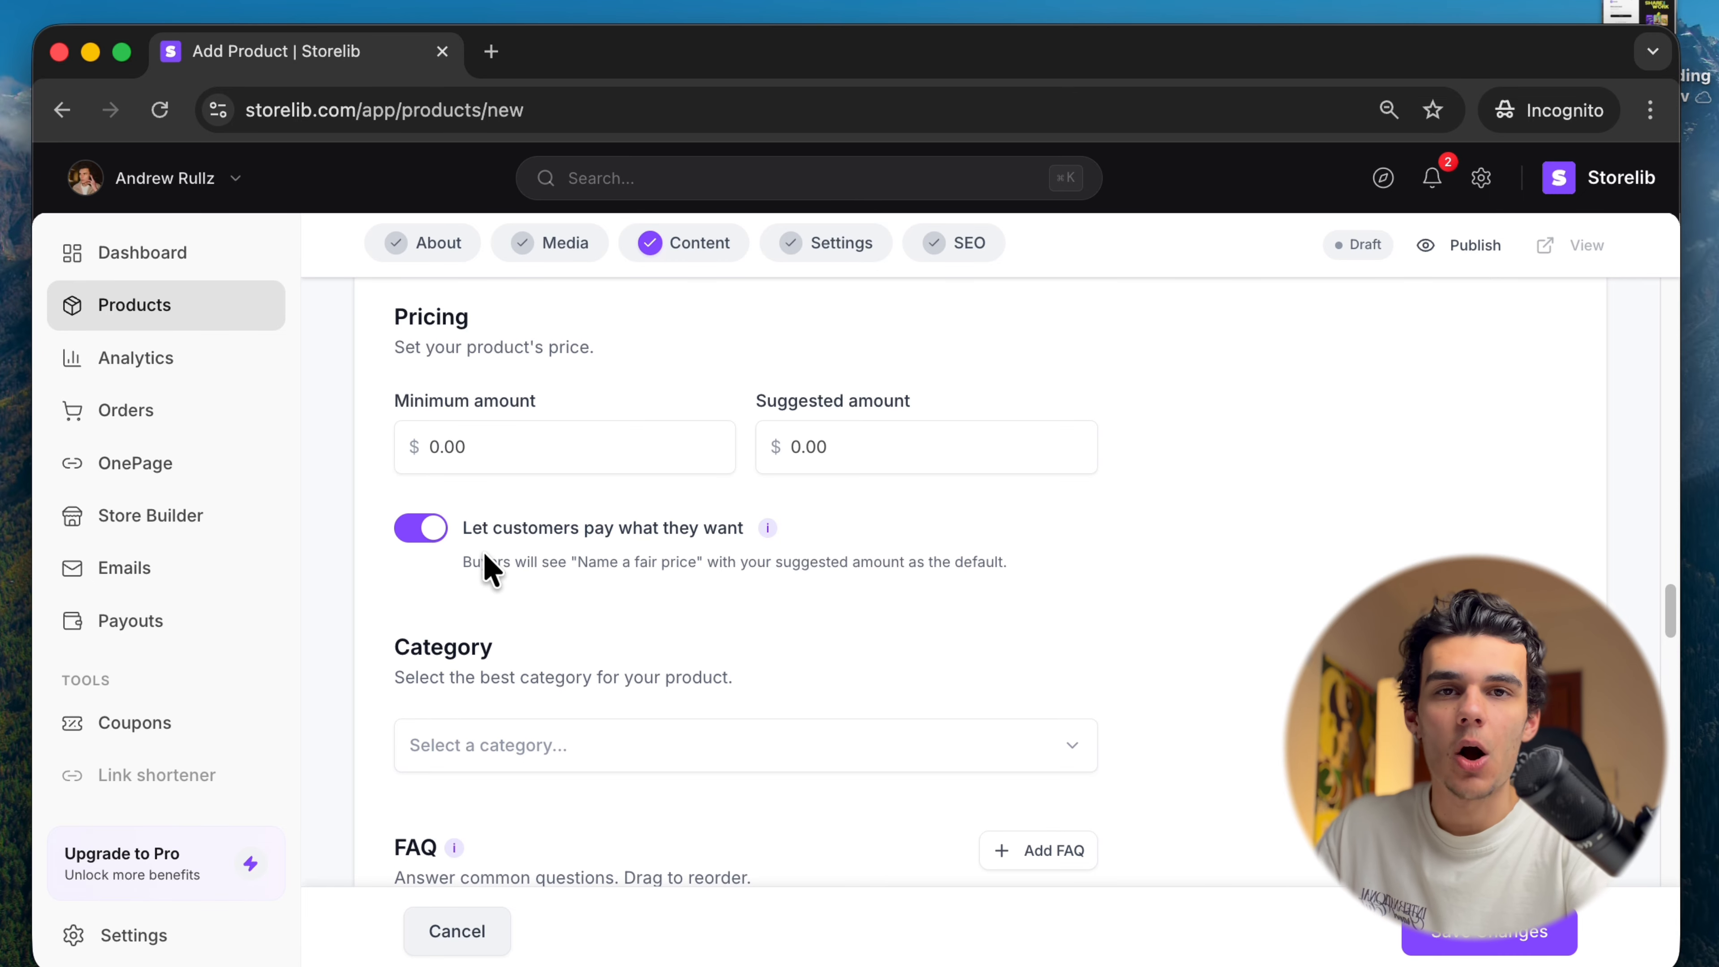
{"action": "left_click", "coordinate": [420, 530]}
Assign the AI-suggested category Lightroom Presets to the product
{"action": "scroll", "coordinate": [541, 640], "scroll_direction": "down", "scroll_amount": 2}
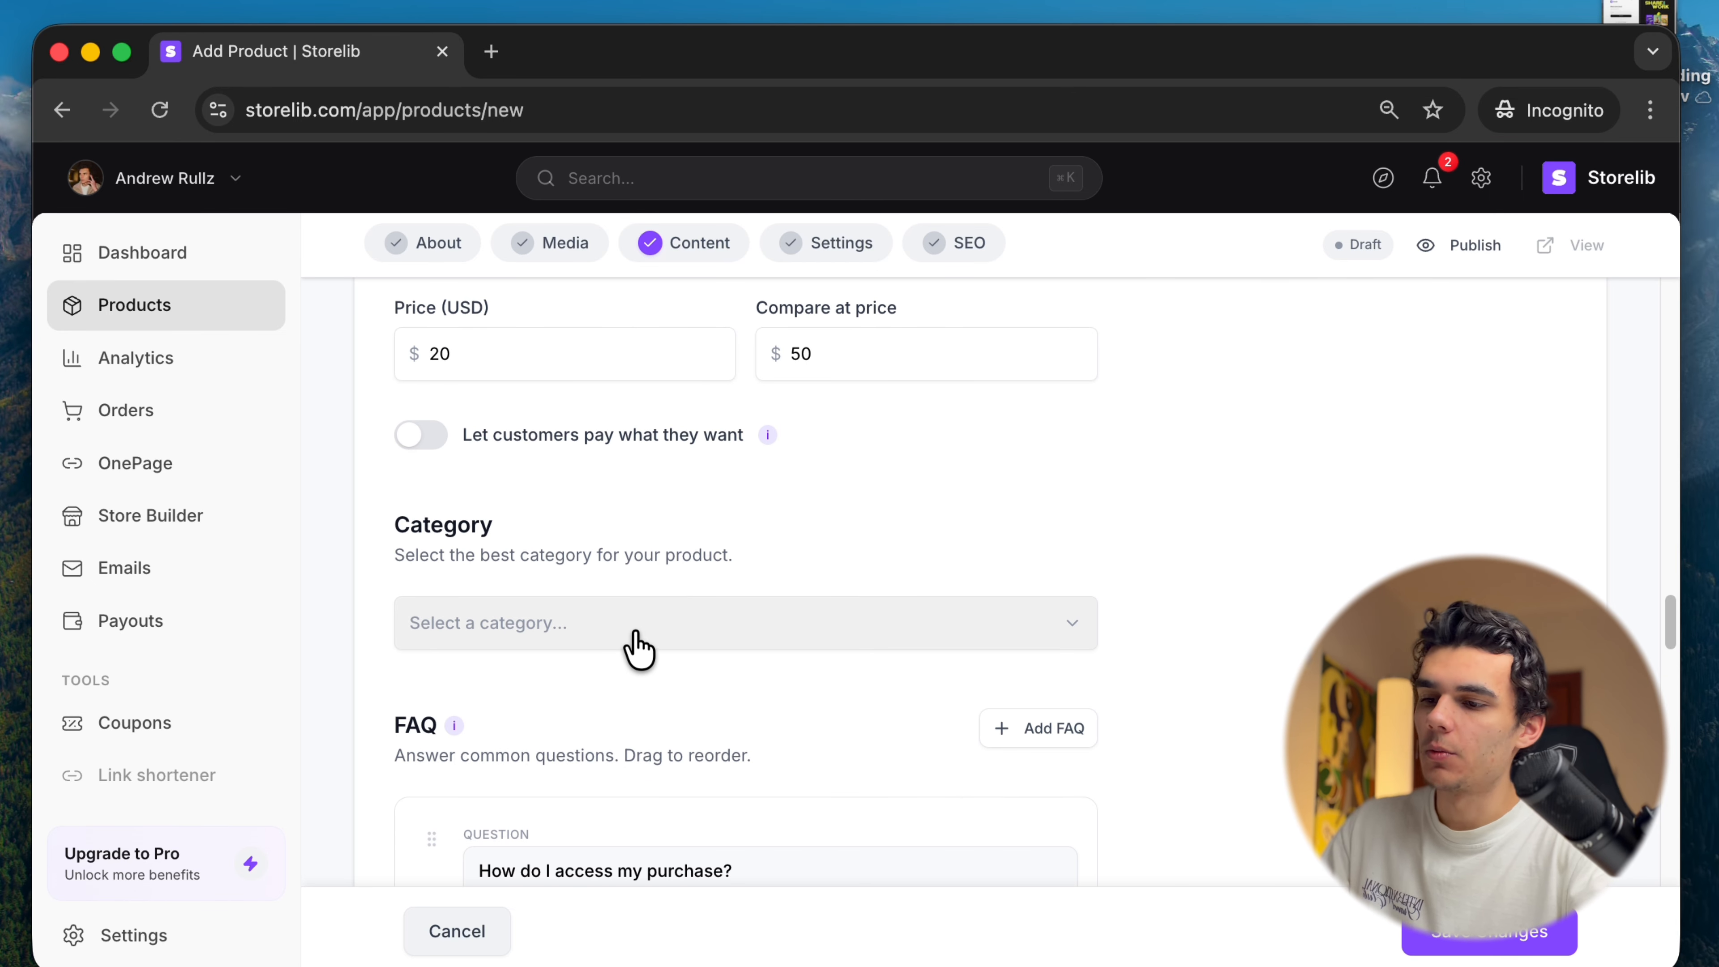
{"action": "scroll", "coordinate": [642, 637], "scroll_direction": "down", "scroll_amount": 2}
{"action": "left_click", "coordinate": [619, 552]}
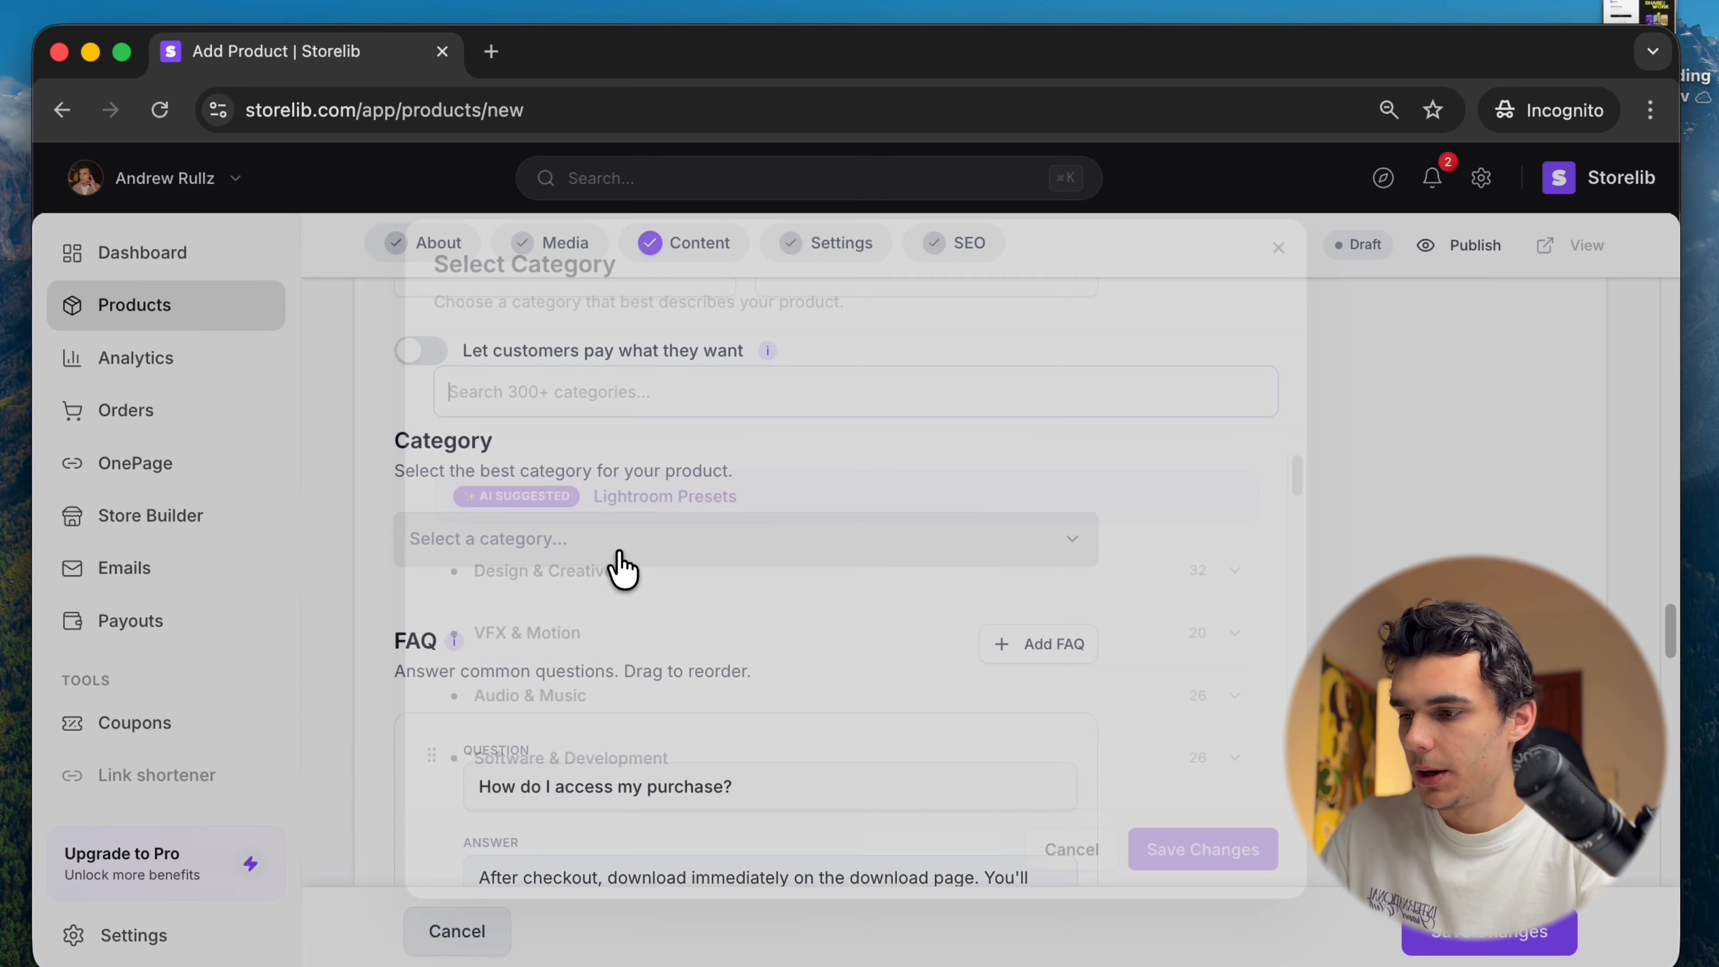
{"action": "left_click", "coordinate": [670, 500]}
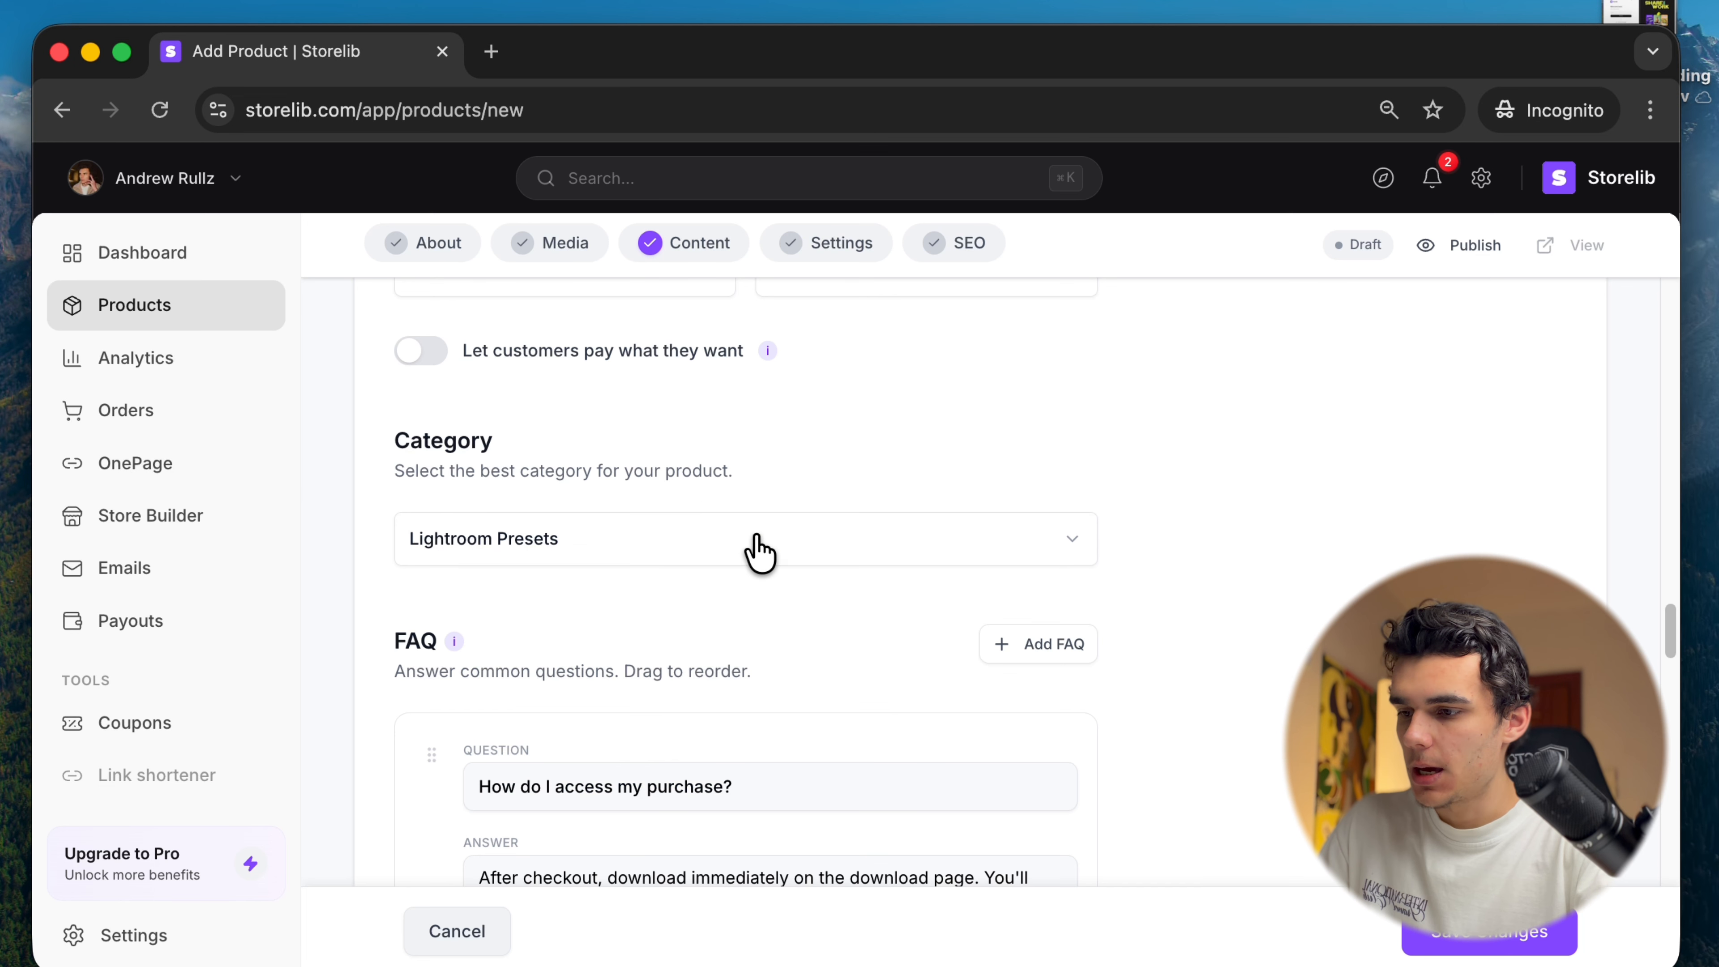
Look through the default FAQ entries, and try adding a blank question, deleting it again
{"action": "scroll", "coordinate": [974, 680], "scroll_direction": "down", "scroll_amount": 10}
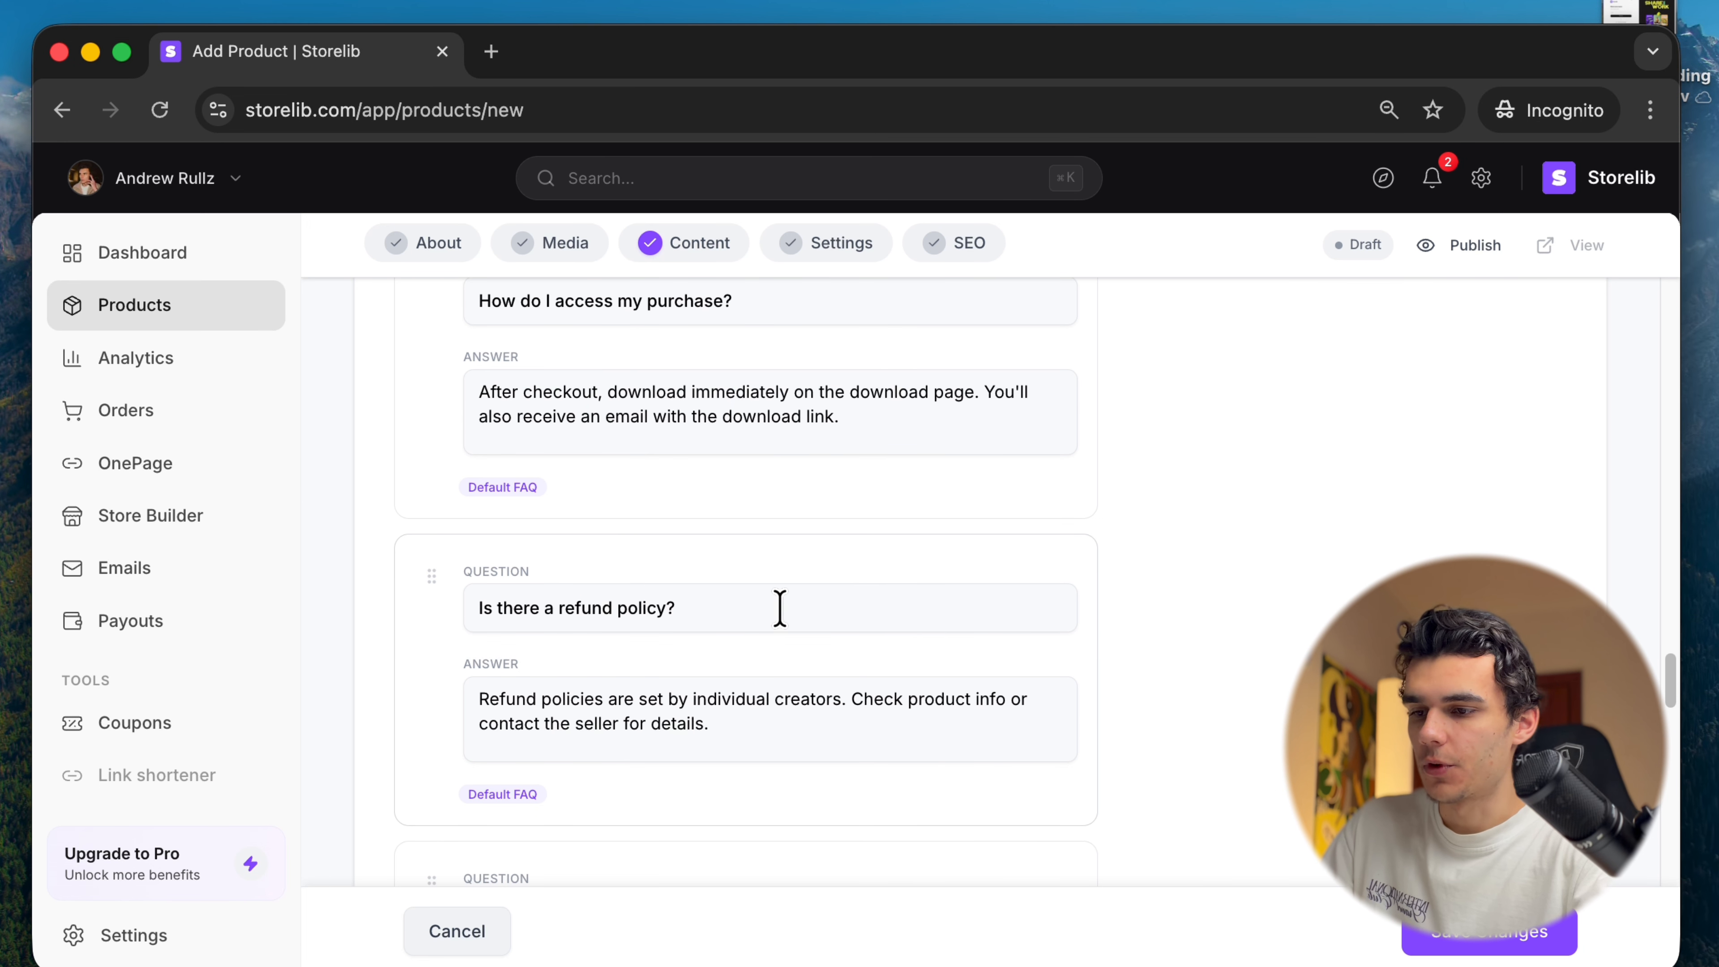
{"action": "scroll", "coordinate": [771, 613], "scroll_direction": "up", "scroll_amount": 4}
{"action": "scroll", "coordinate": [769, 616], "scroll_direction": "down", "scroll_amount": 5}
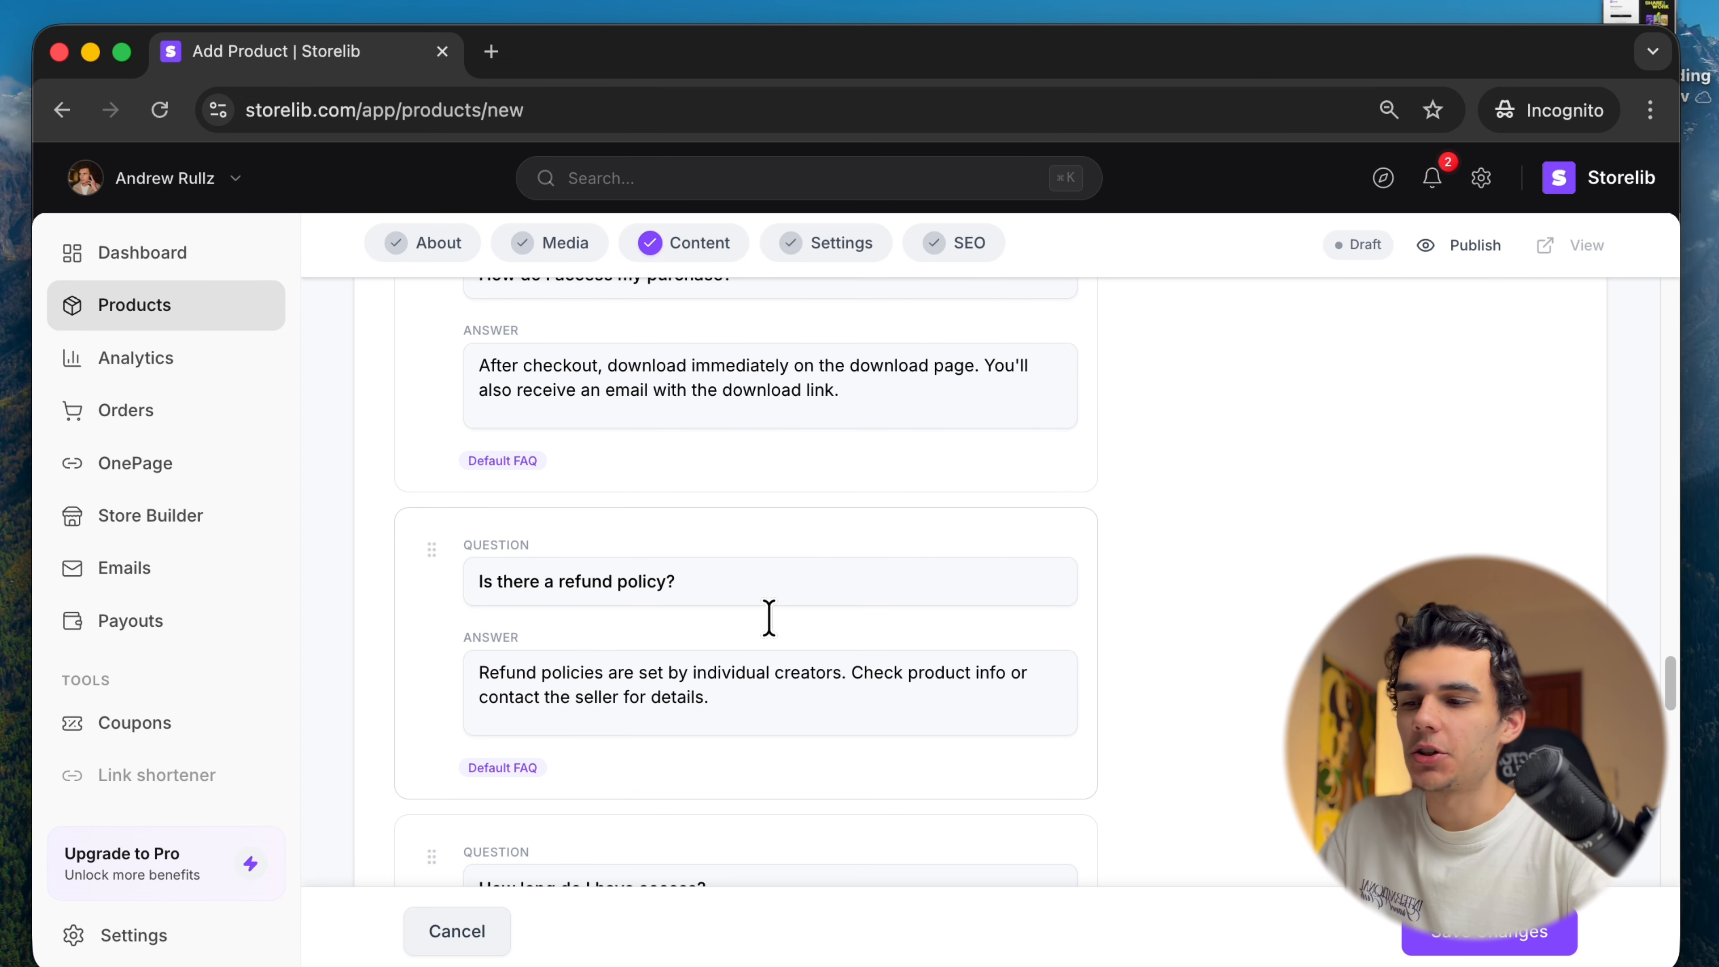
{"action": "scroll", "coordinate": [769, 616], "scroll_direction": "down", "scroll_amount": 10}
{"action": "scroll", "coordinate": [768, 627], "scroll_direction": "up", "scroll_amount": 20}
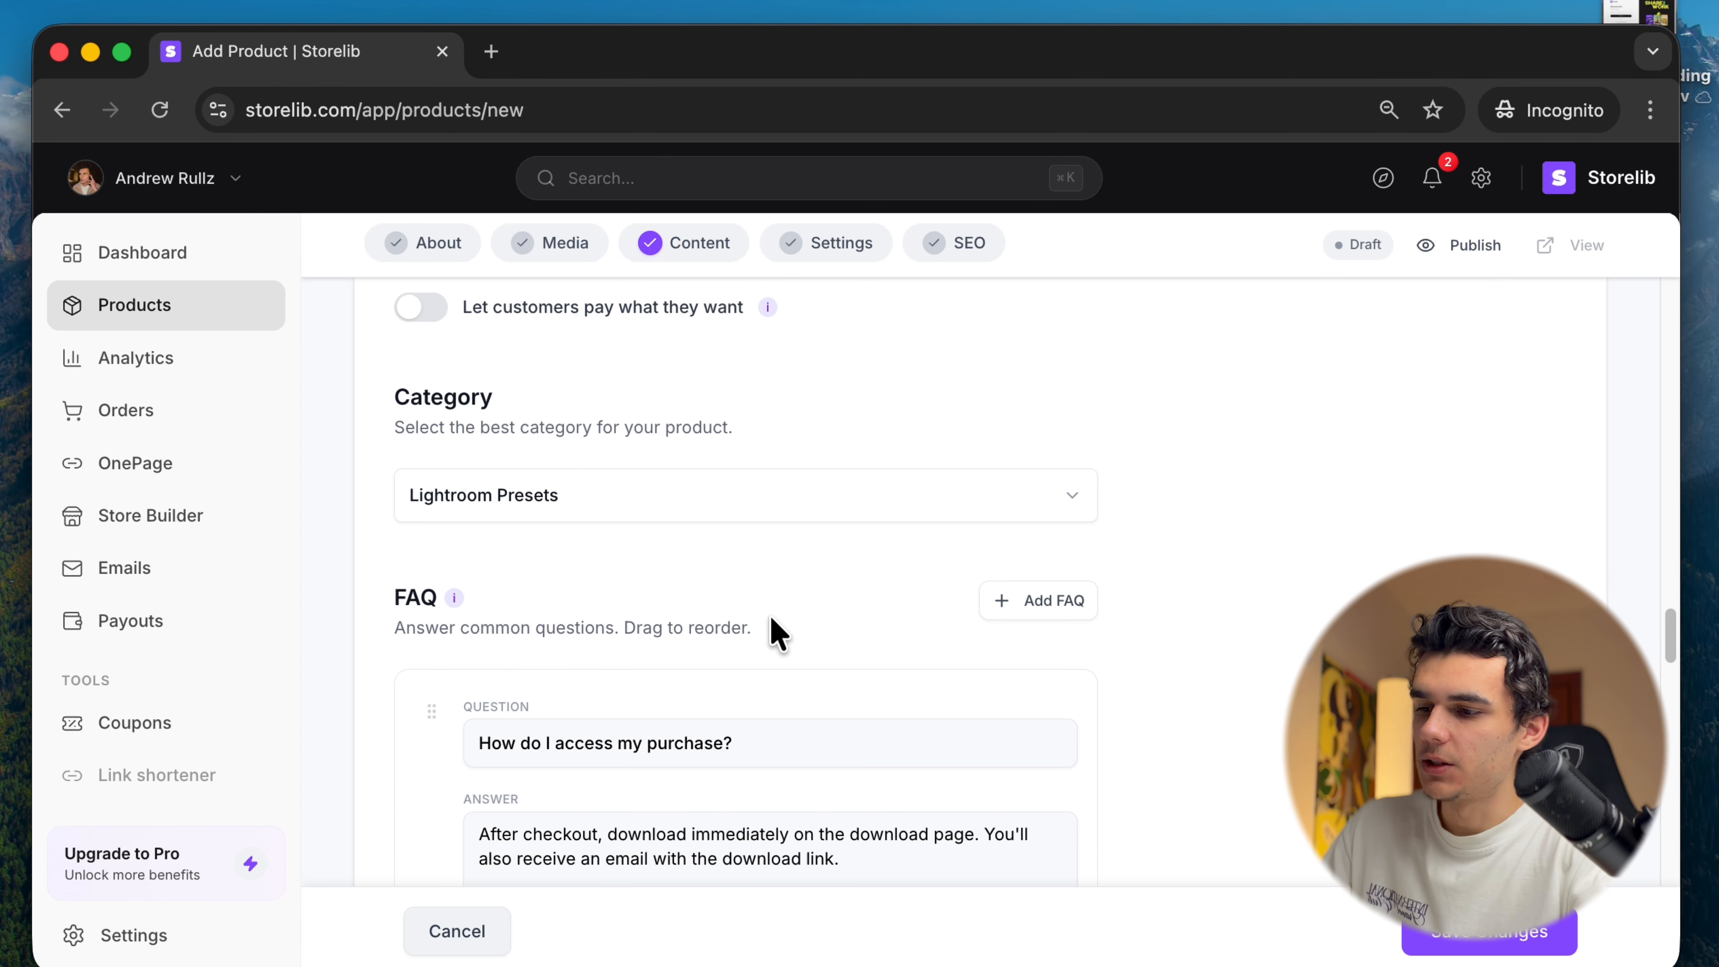
{"action": "left_click", "coordinate": [1020, 619]}
{"action": "left_click", "coordinate": [703, 539]}
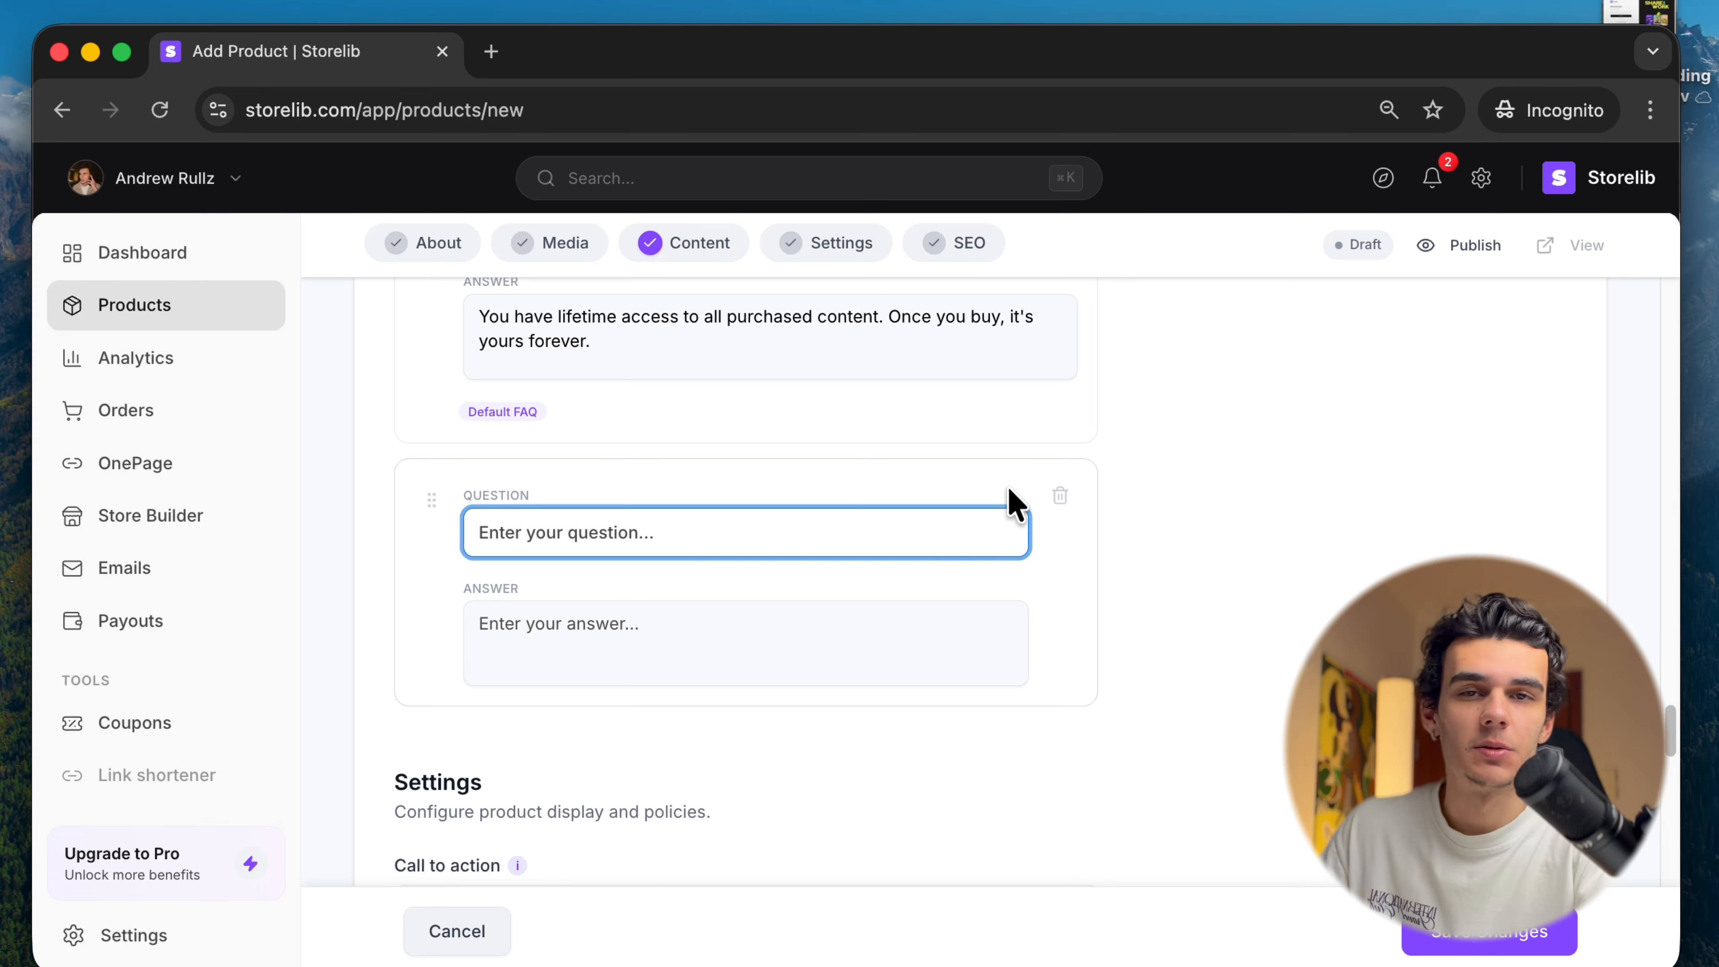
{"action": "scroll", "coordinate": [988, 515], "scroll_direction": "up", "scroll_amount": 8}
{"action": "scroll", "coordinate": [975, 541], "scroll_direction": "down", "scroll_amount": 10}
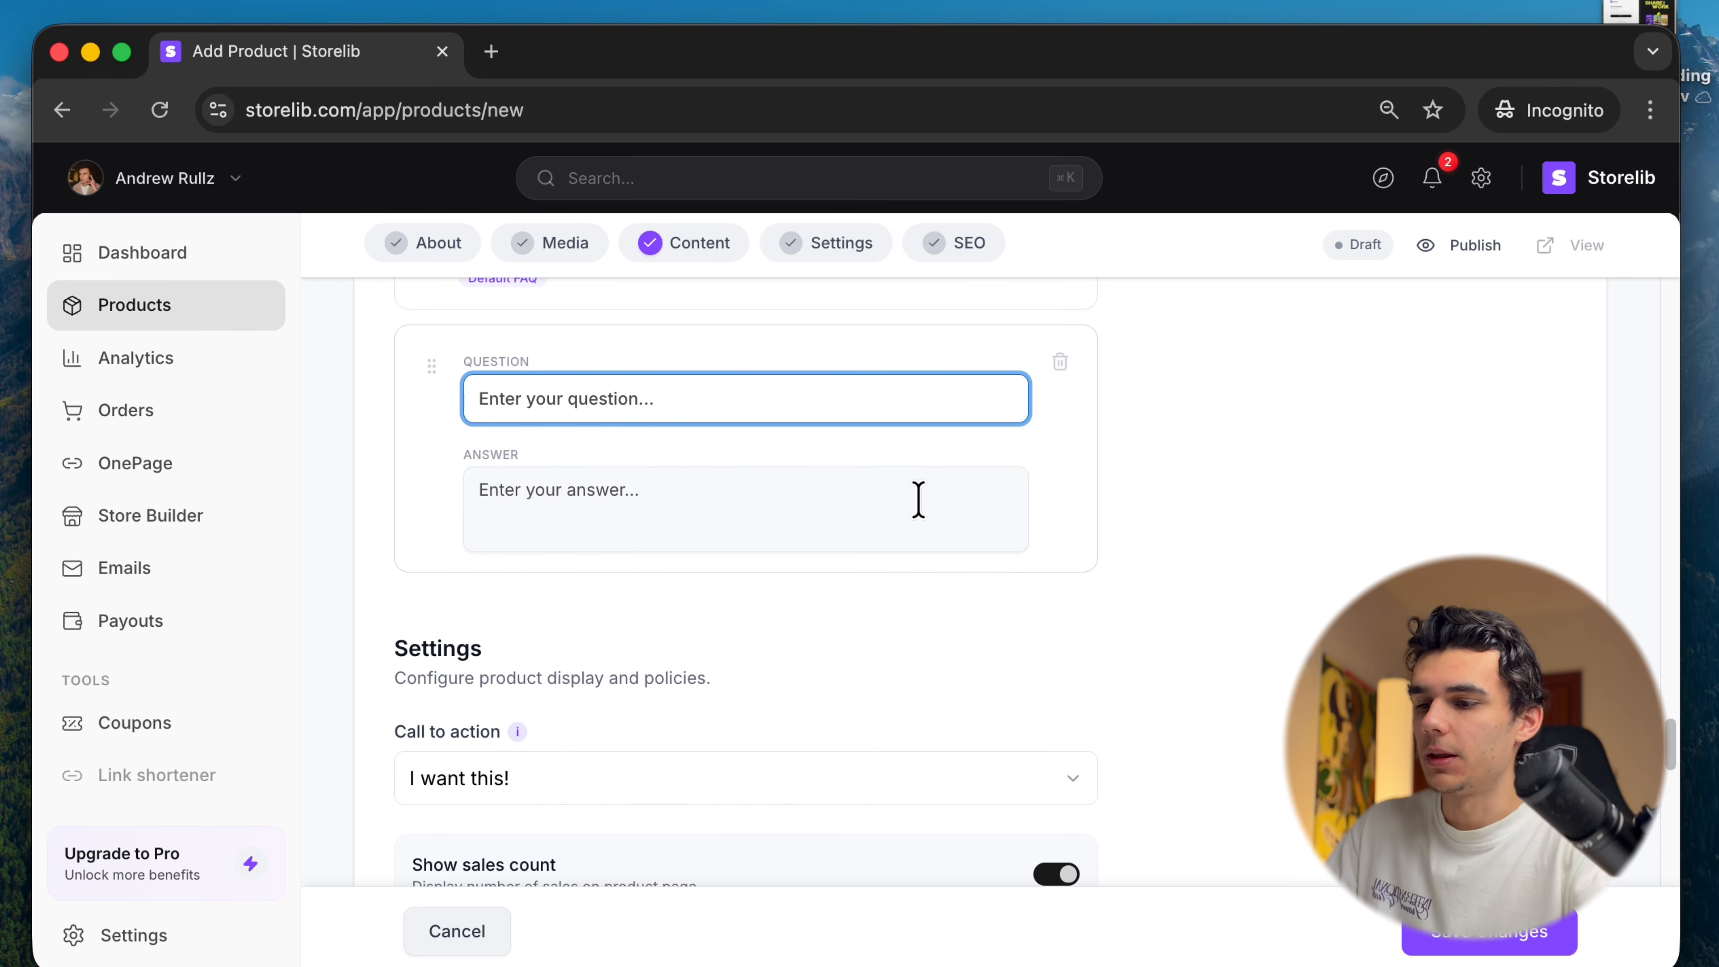
{"action": "scroll", "coordinate": [812, 507], "scroll_direction": "up", "scroll_amount": 1}
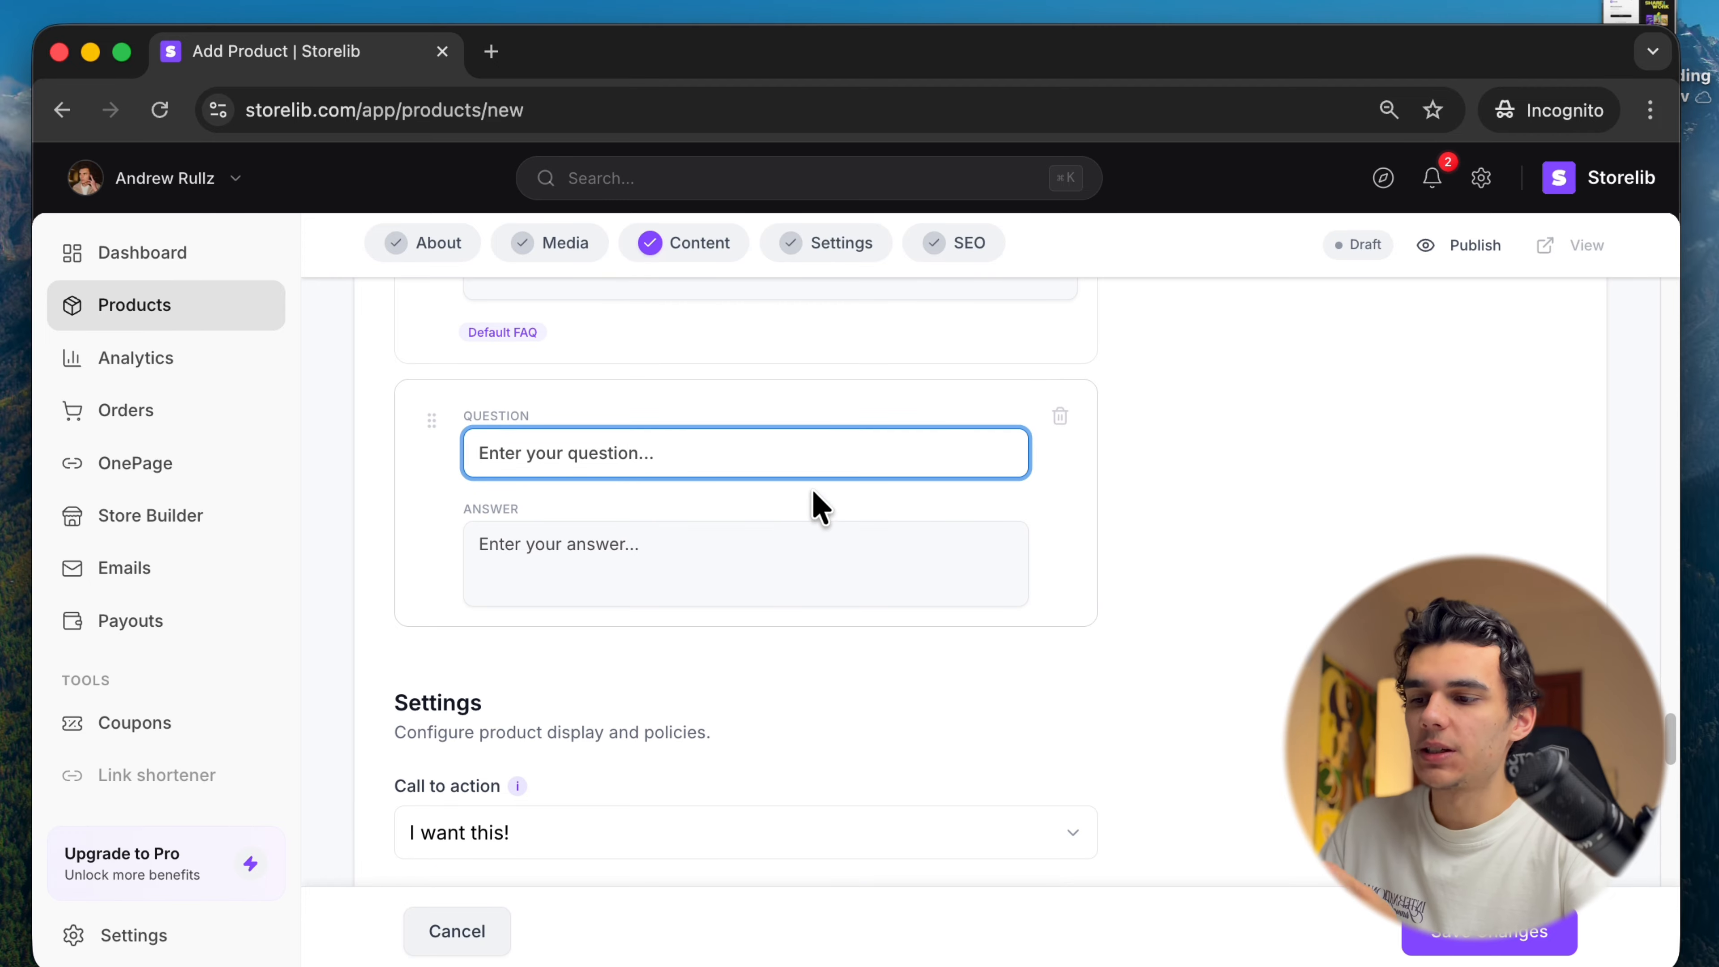
{"action": "left_click", "coordinate": [1058, 417]}
Look over the product's display and policy settings, and try the product sales limit, switching it off again
{"action": "scroll", "coordinate": [829, 595], "scroll_direction": "down", "scroll_amount": 1}
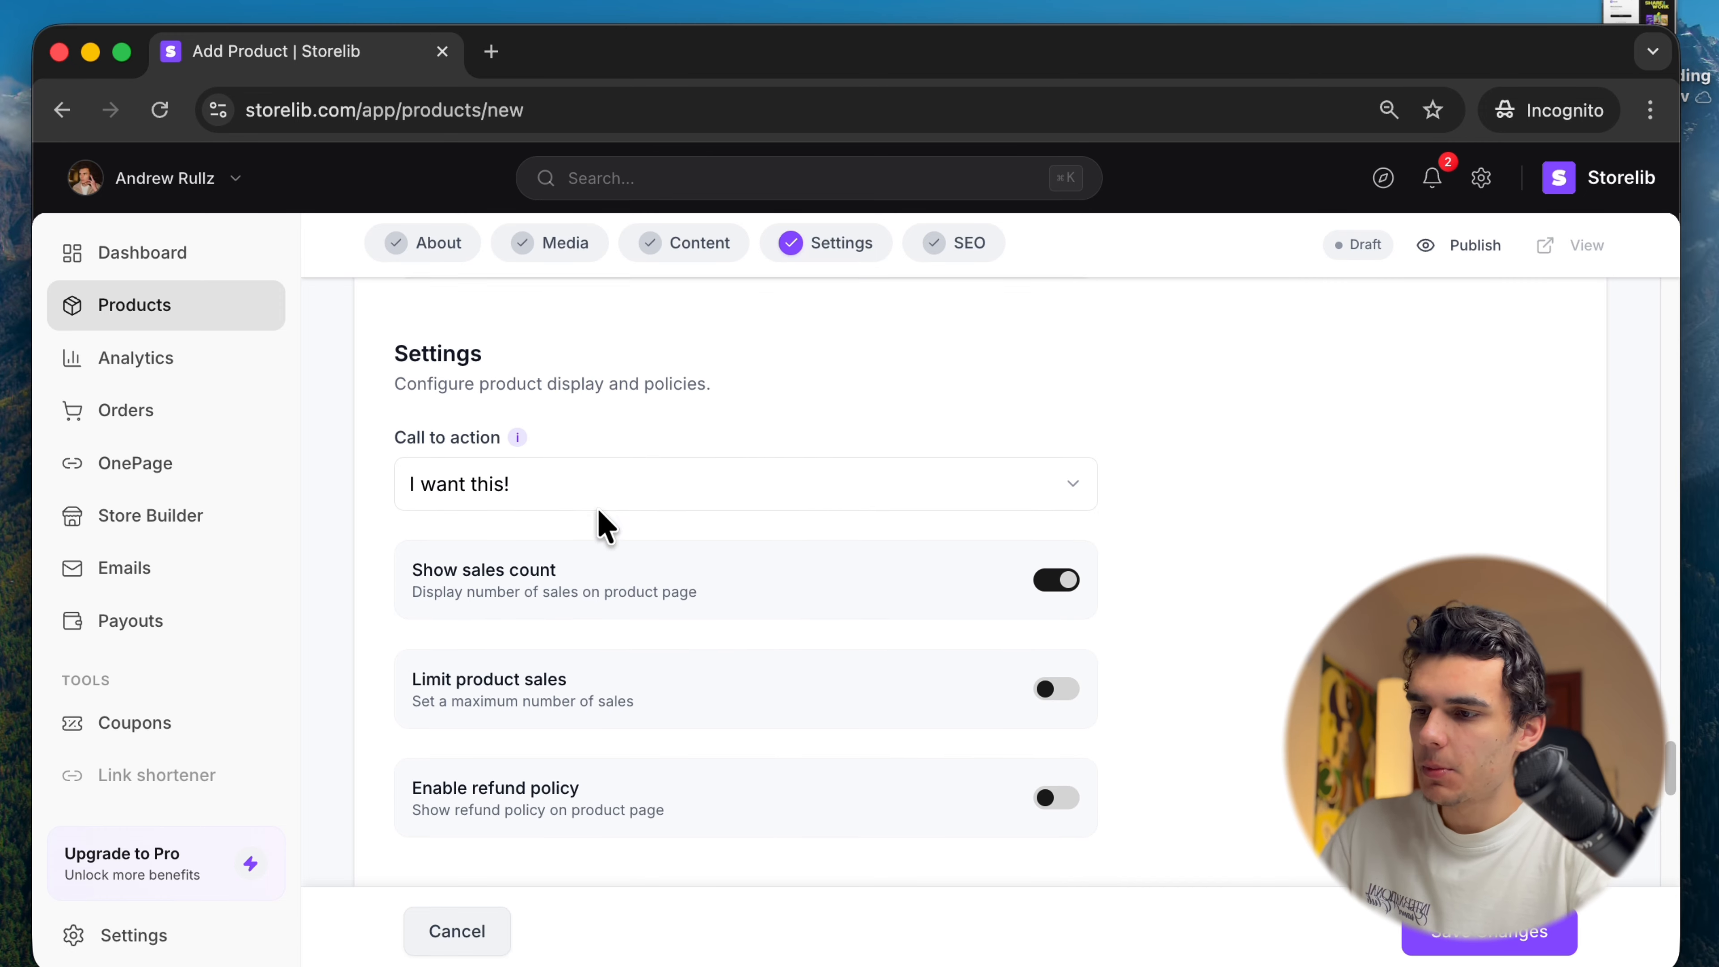
{"action": "scroll", "coordinate": [603, 526], "scroll_direction": "down", "scroll_amount": 3}
{"action": "scroll", "coordinate": [618, 511], "scroll_direction": "up", "scroll_amount": 2}
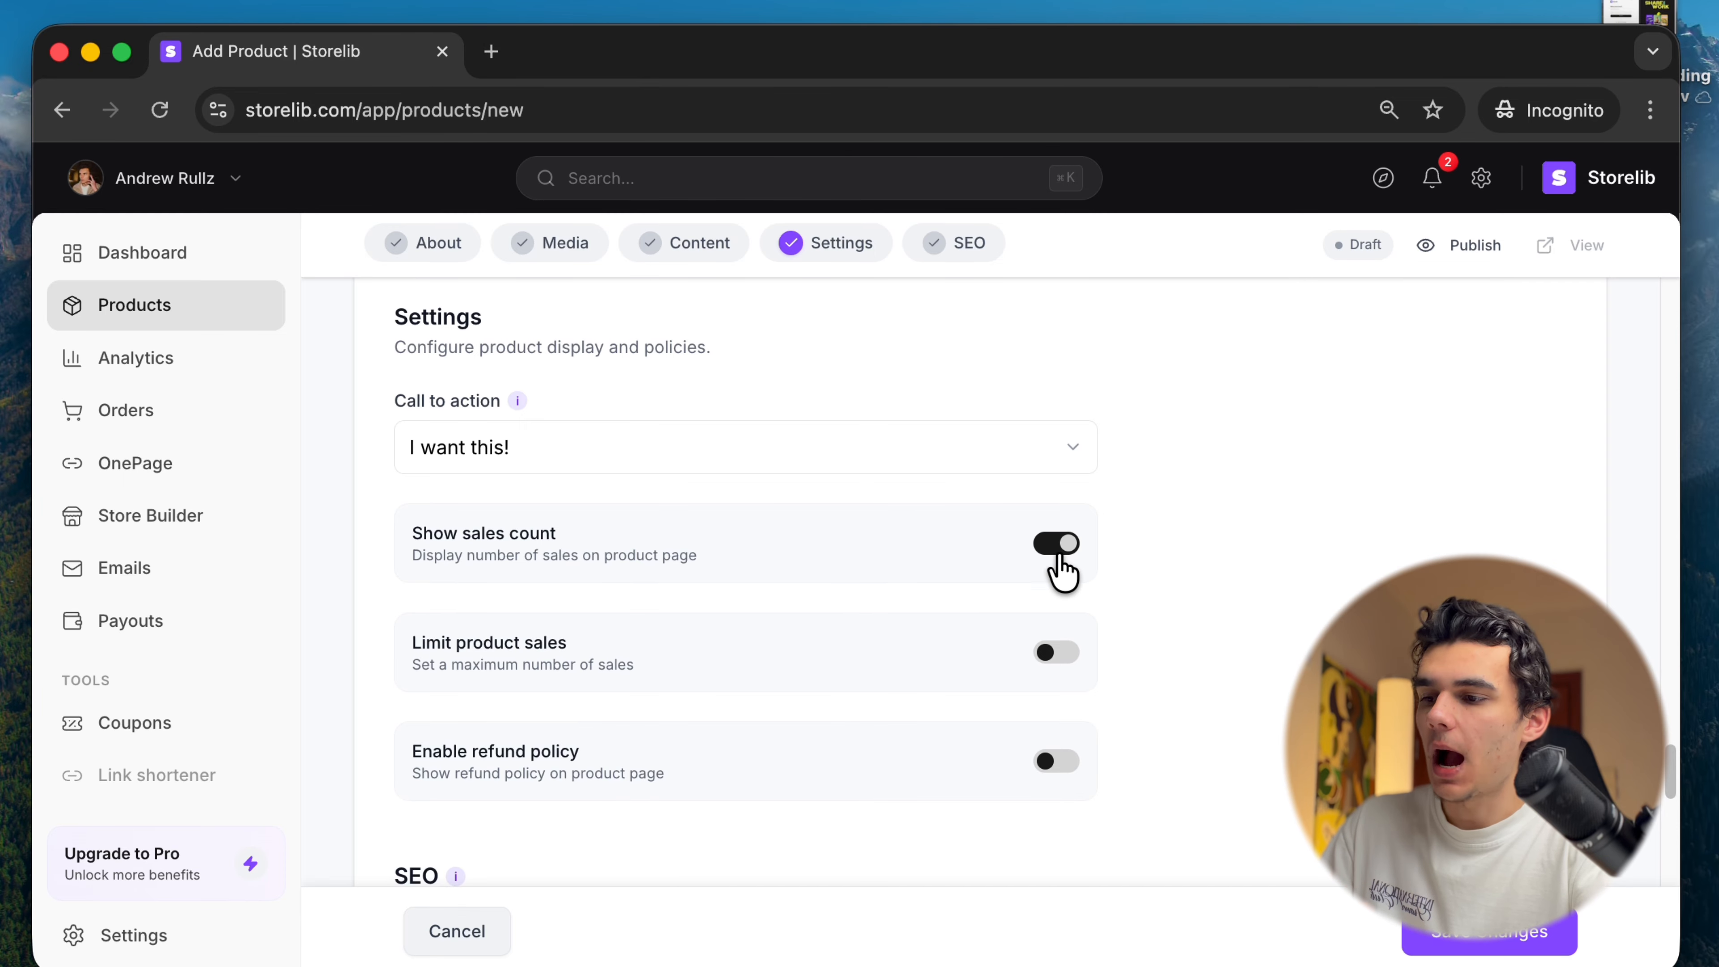
{"action": "scroll", "coordinate": [969, 606], "scroll_direction": "down", "scroll_amount": 1}
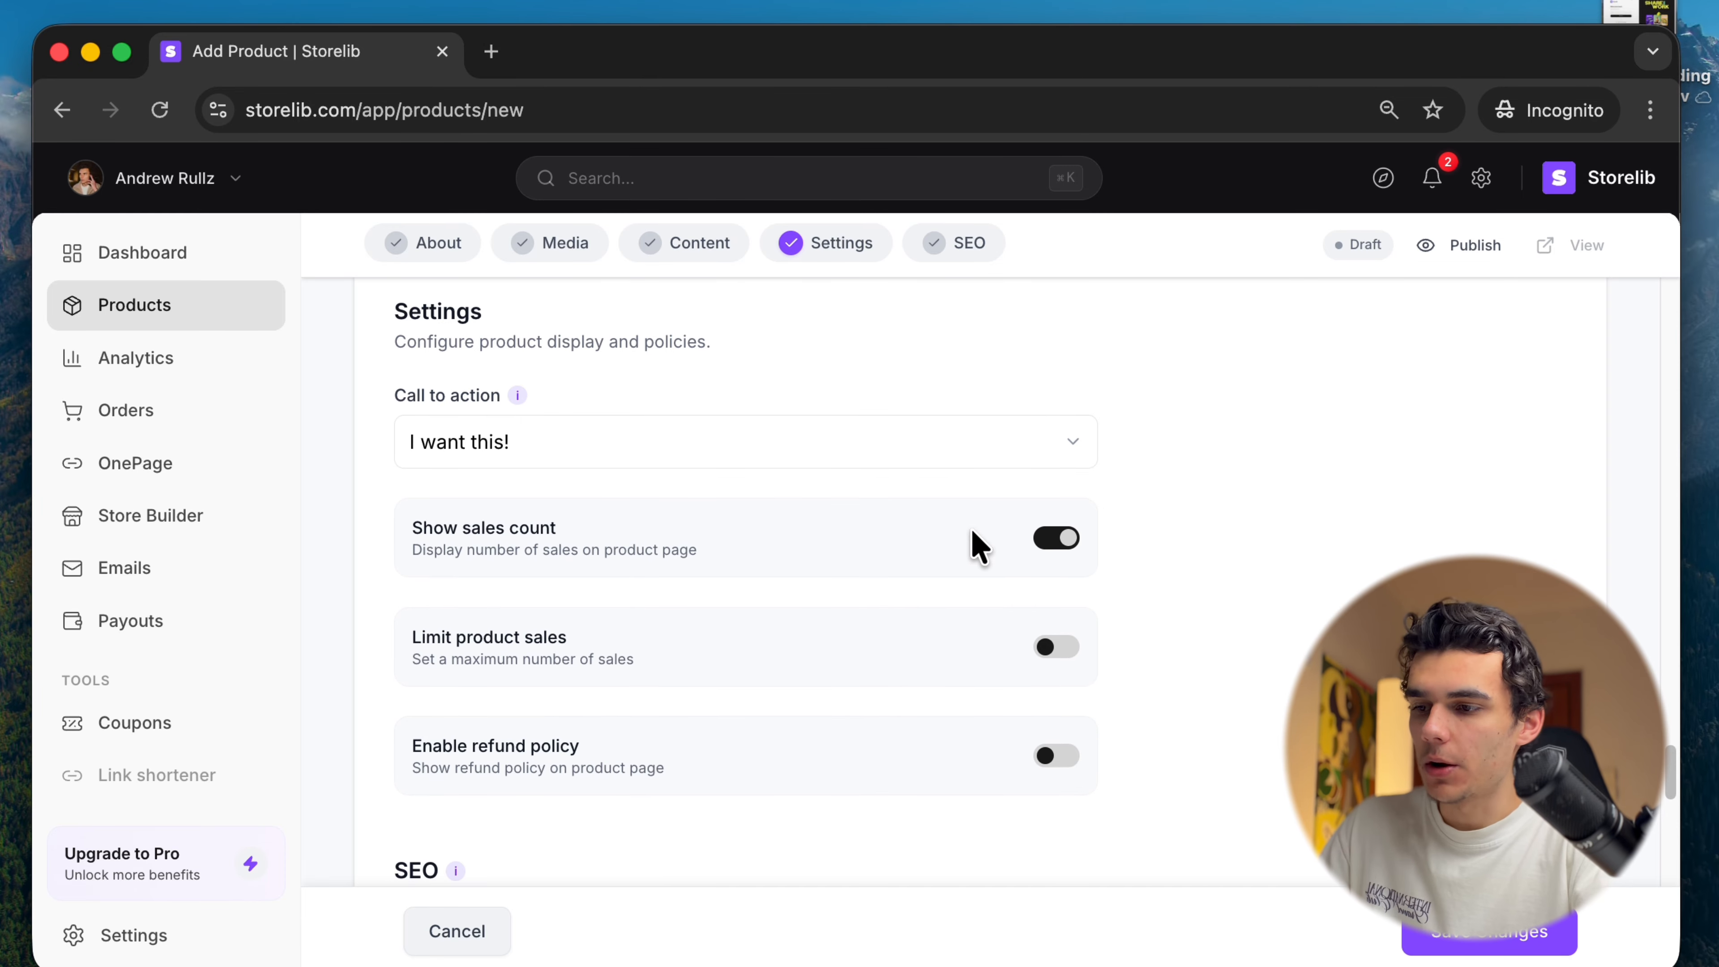
{"action": "scroll", "coordinate": [1026, 578], "scroll_direction": "down", "scroll_amount": 3}
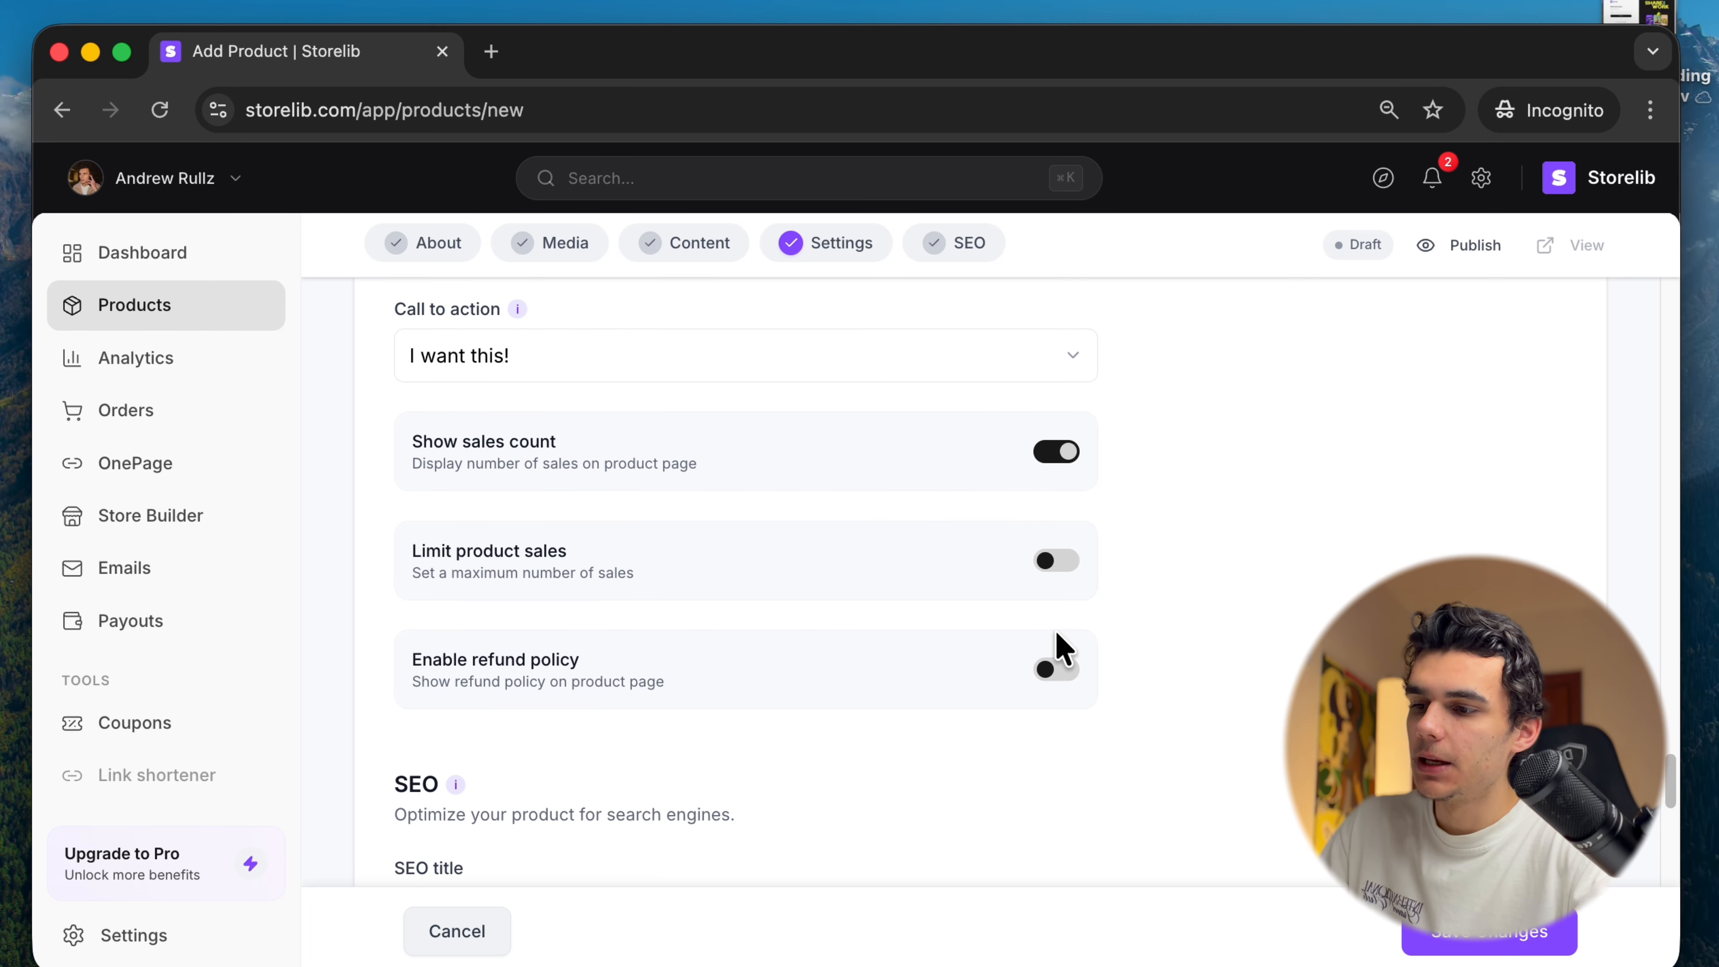
{"action": "left_click", "coordinate": [1051, 572]}
{"action": "left_click", "coordinate": [526, 636]}
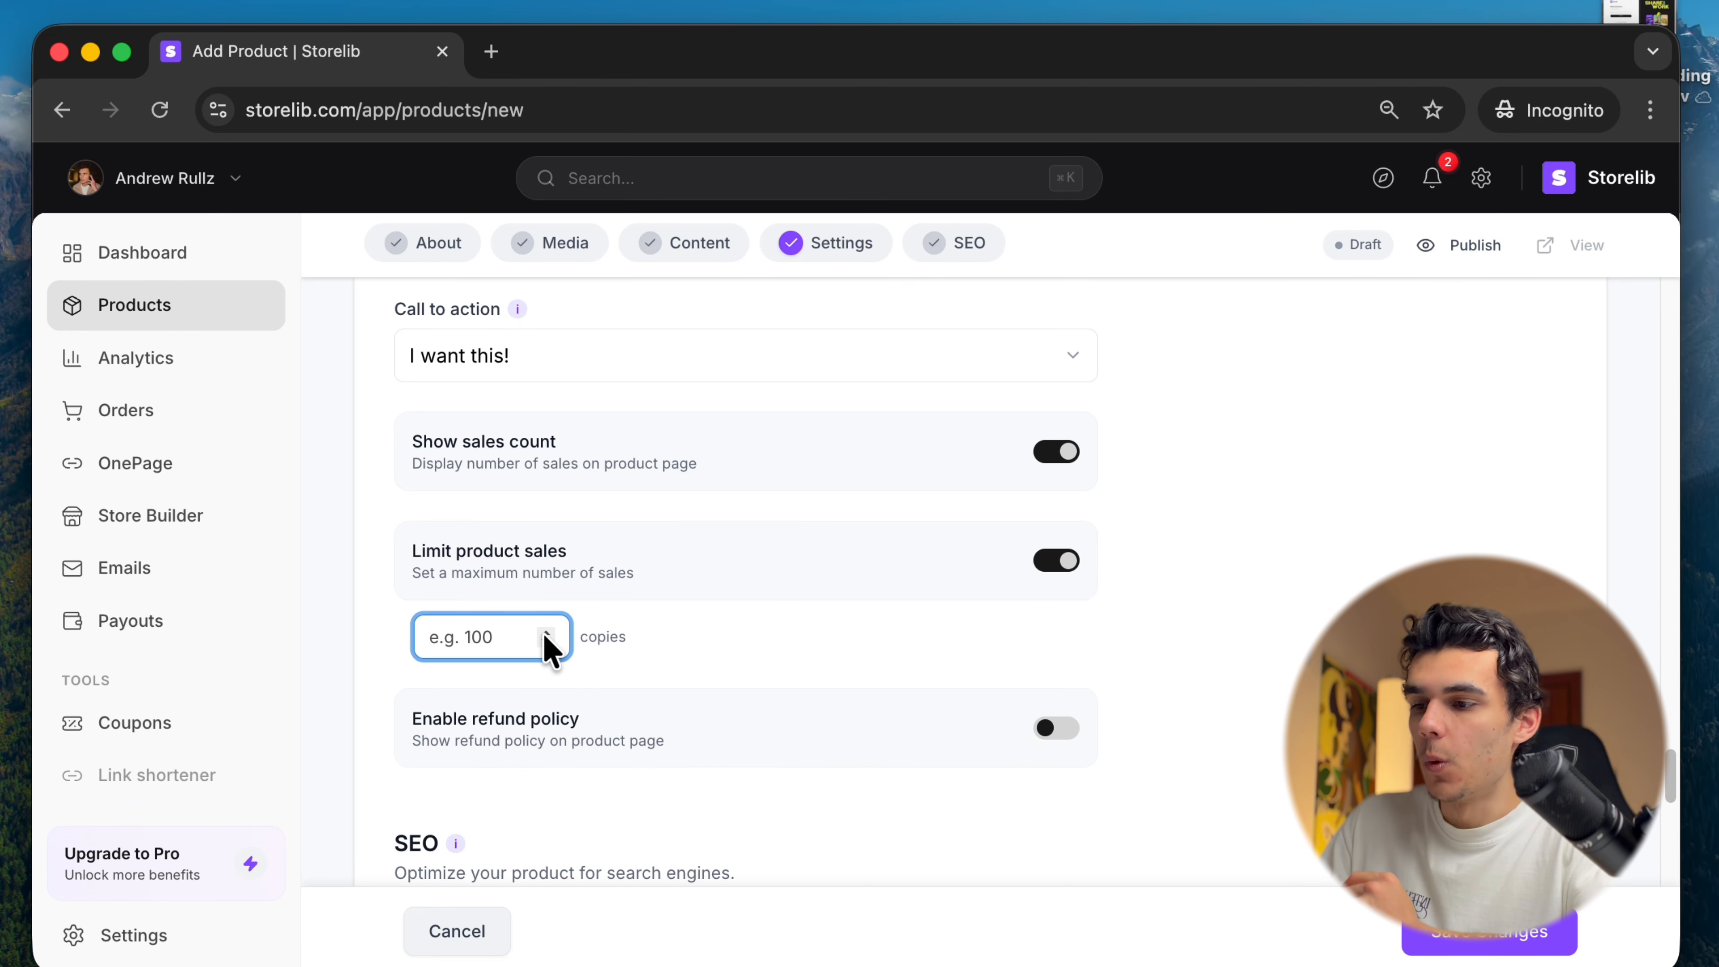
{"action": "left_click", "coordinate": [1055, 560]}
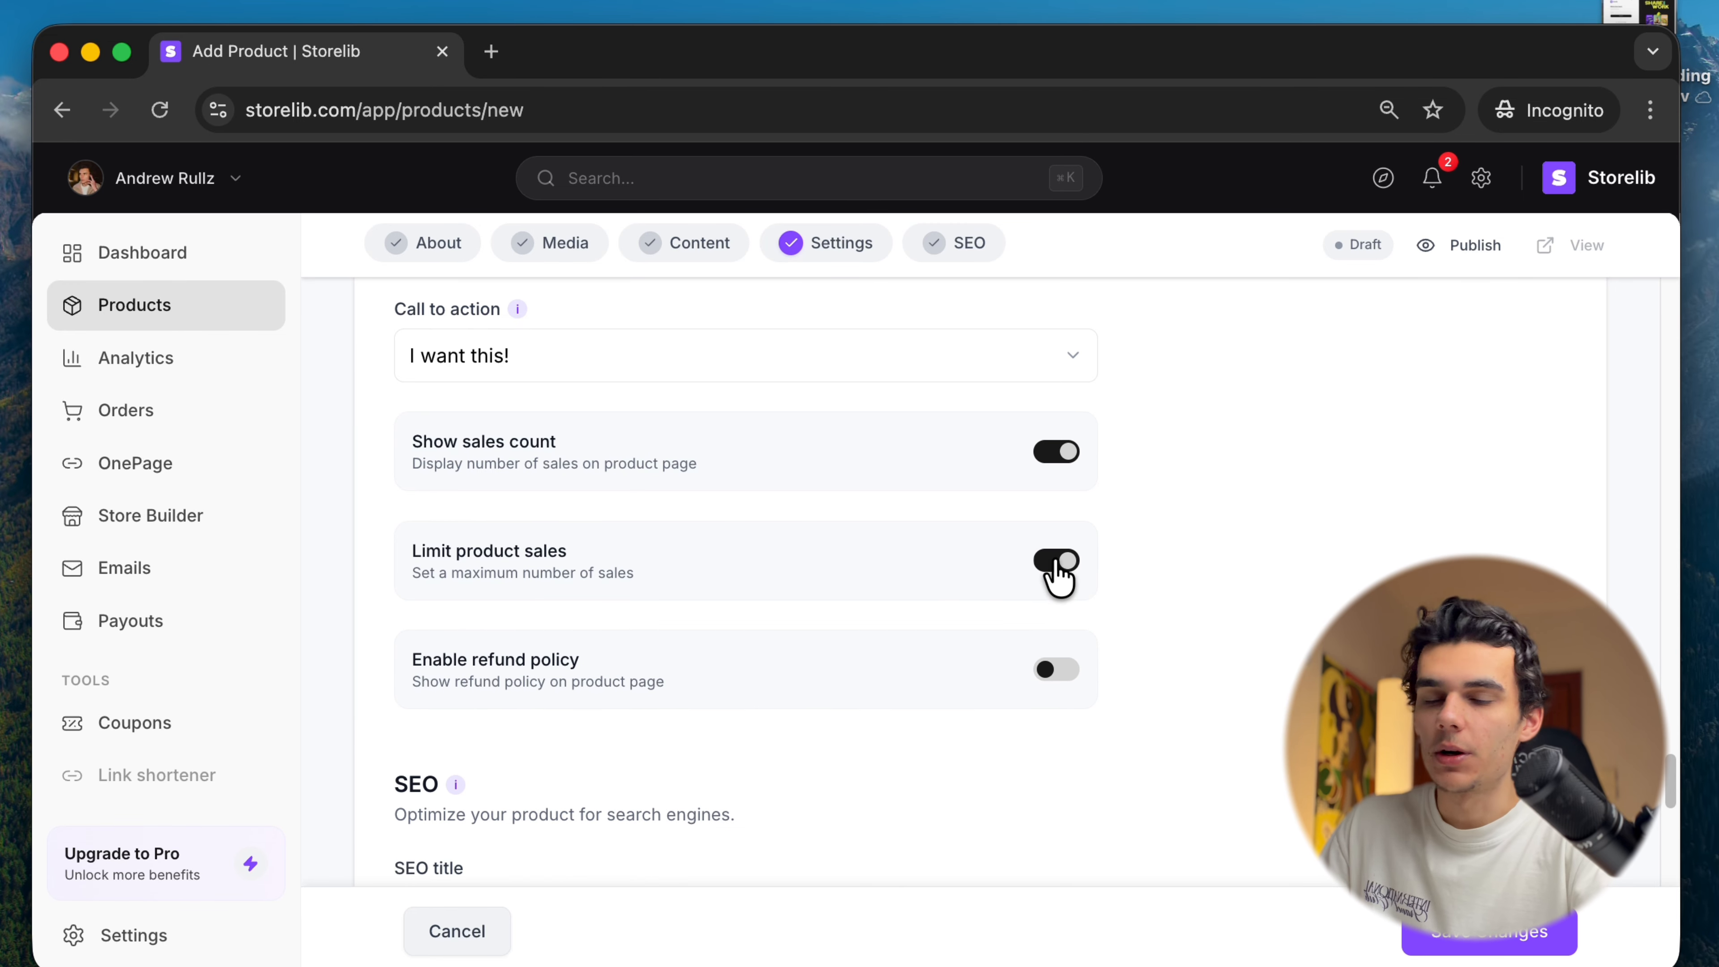
Enable the product's refund policy with a 7-day money back guarantee
{"action": "scroll", "coordinate": [1049, 582], "scroll_direction": "down", "scroll_amount": 3}
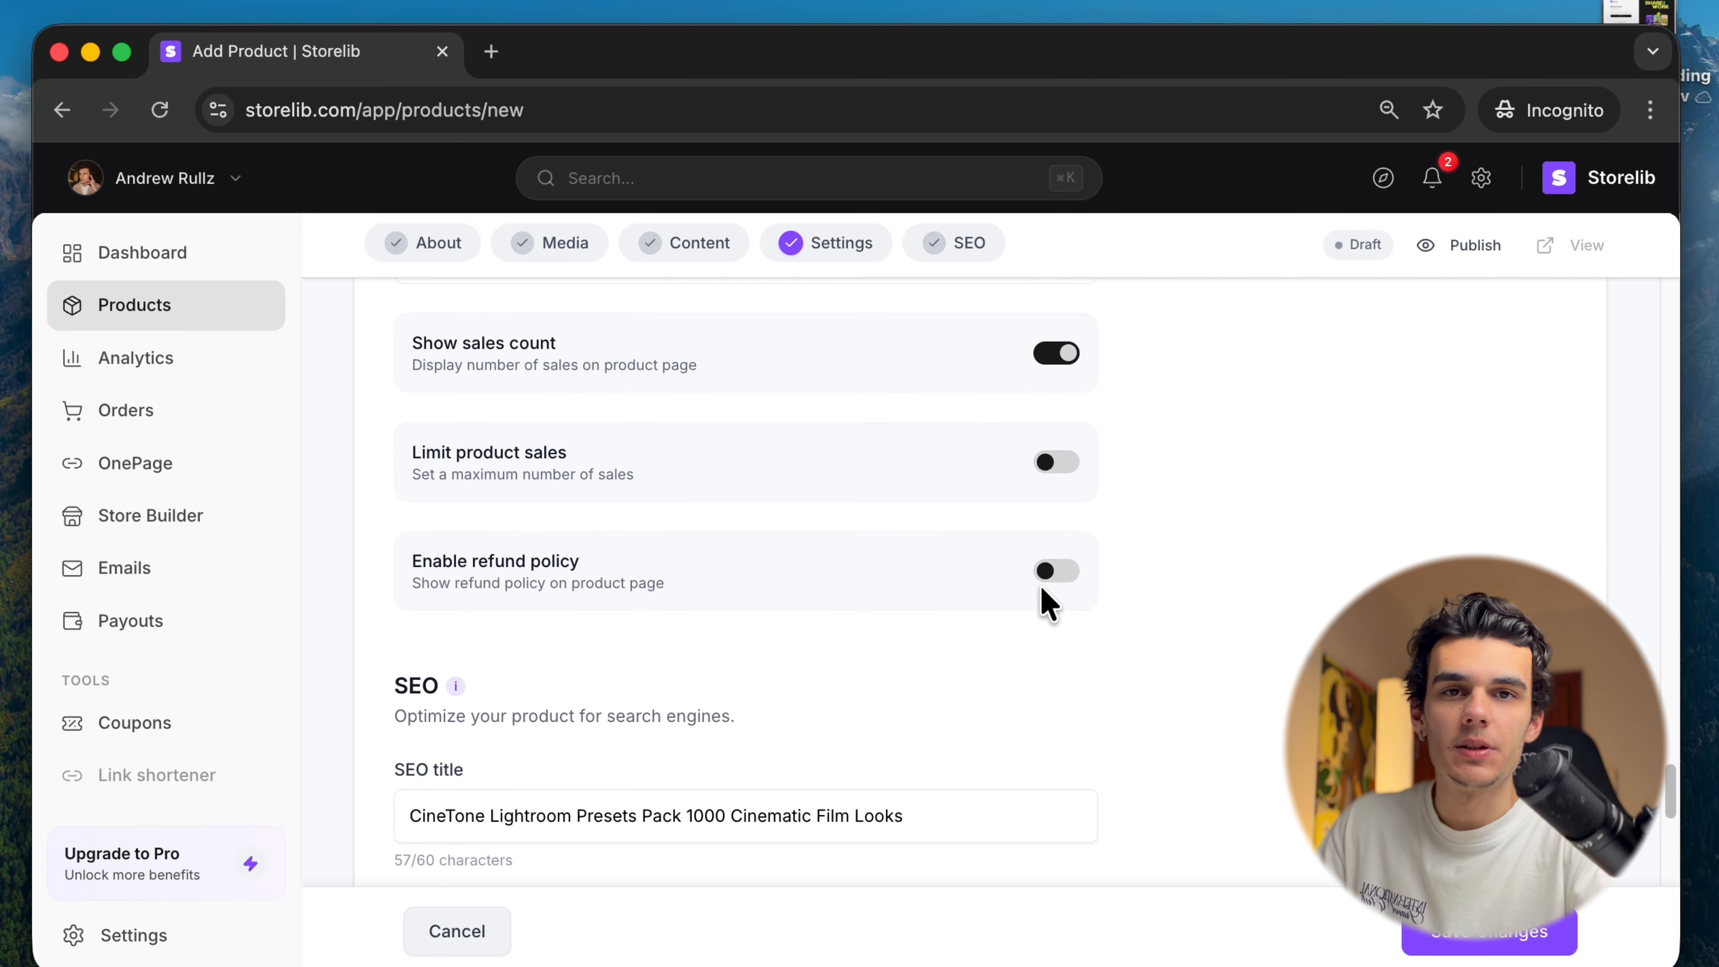
{"action": "left_click", "coordinate": [1054, 564]}
{"action": "left_click", "coordinate": [888, 617]}
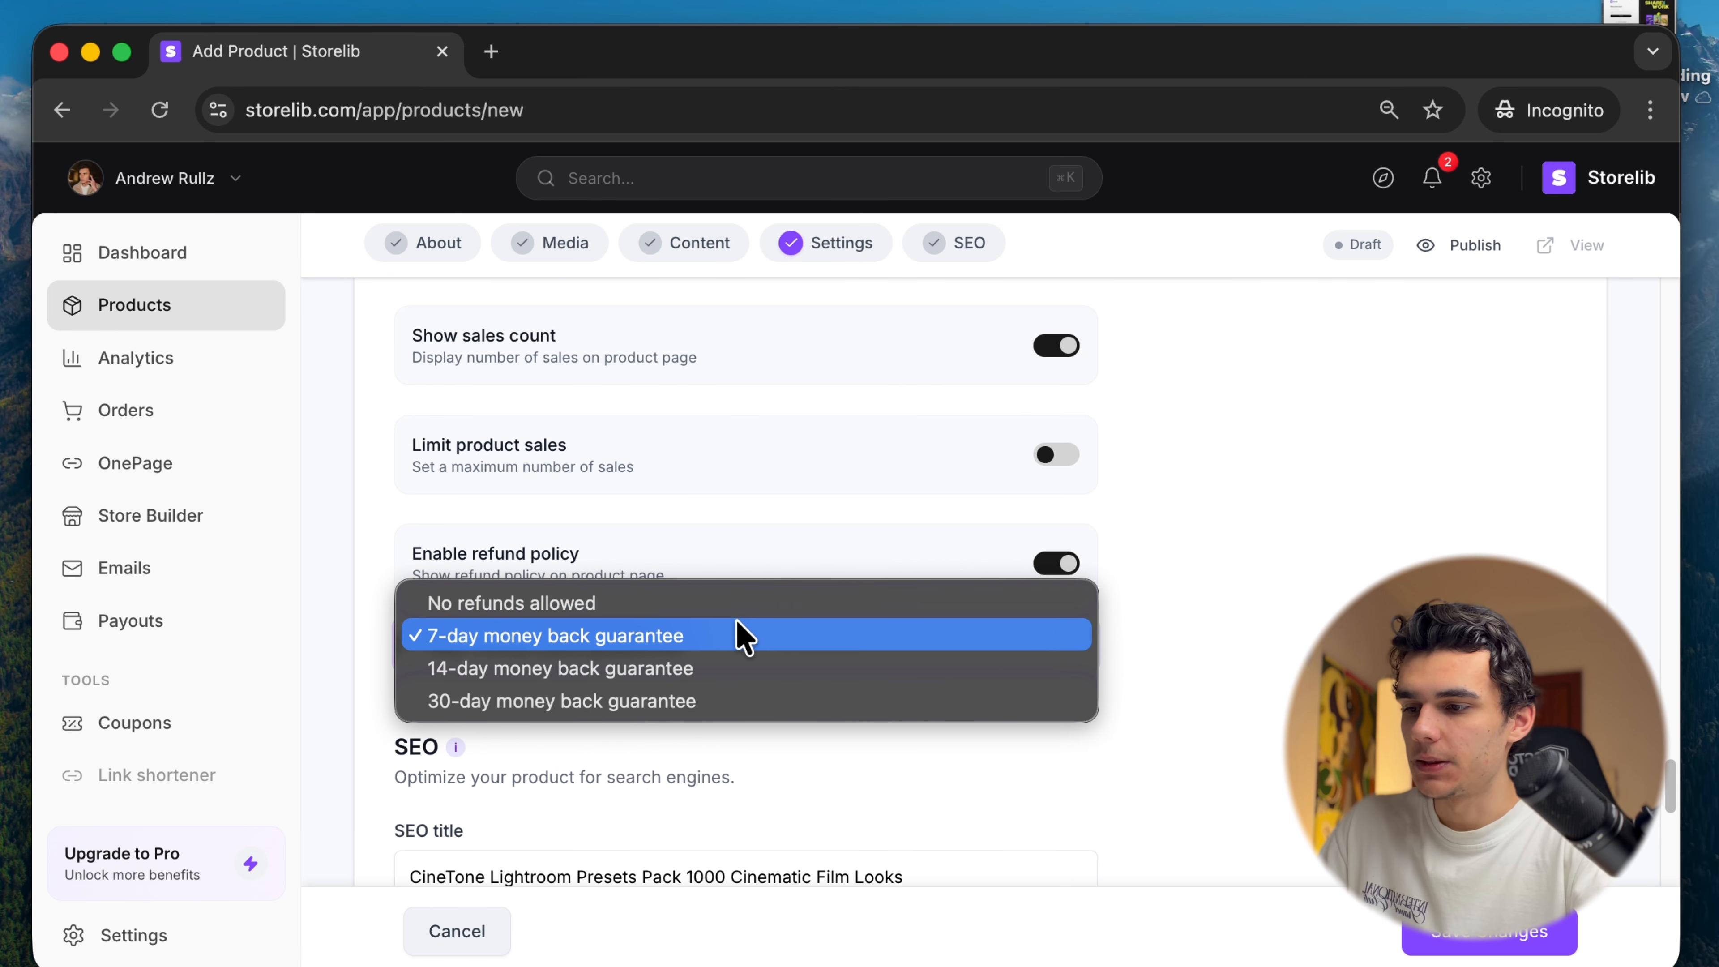
{"action": "left_click", "coordinate": [964, 643]}
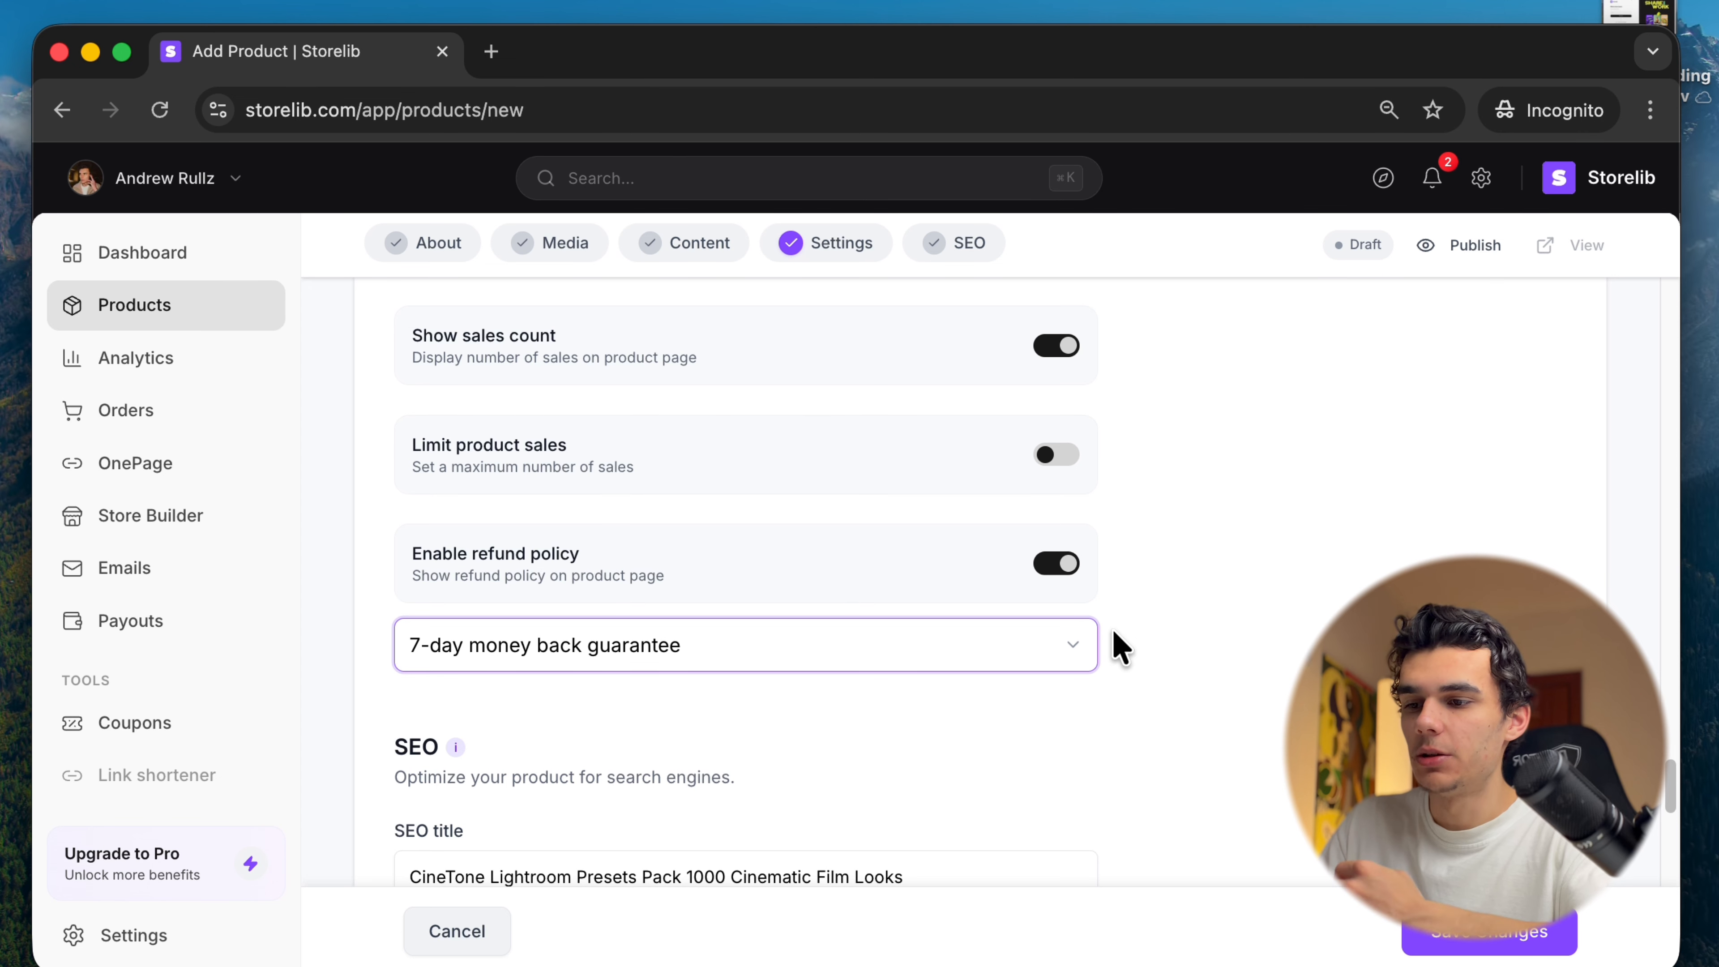
Examine the product's SEO title, SEO description, product URL and search preview
{"action": "scroll", "coordinate": [1155, 672], "scroll_direction": "down", "scroll_amount": 8}
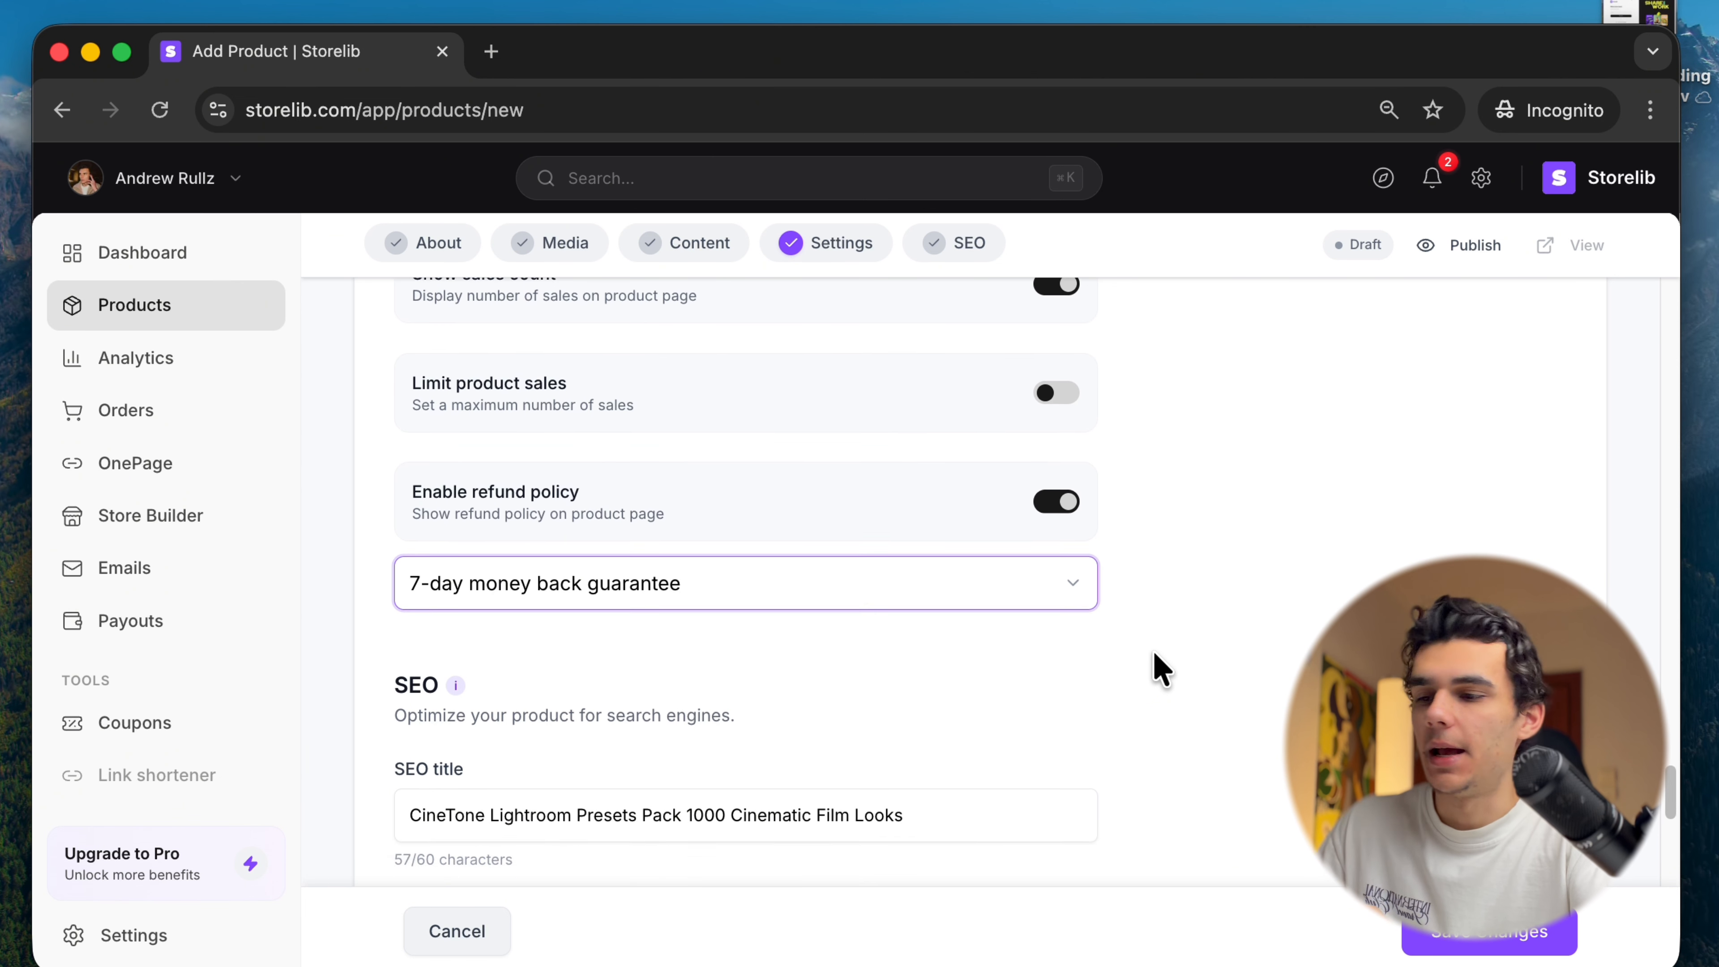
{"action": "scroll", "coordinate": [802, 451], "scroll_direction": "up", "scroll_amount": 2}
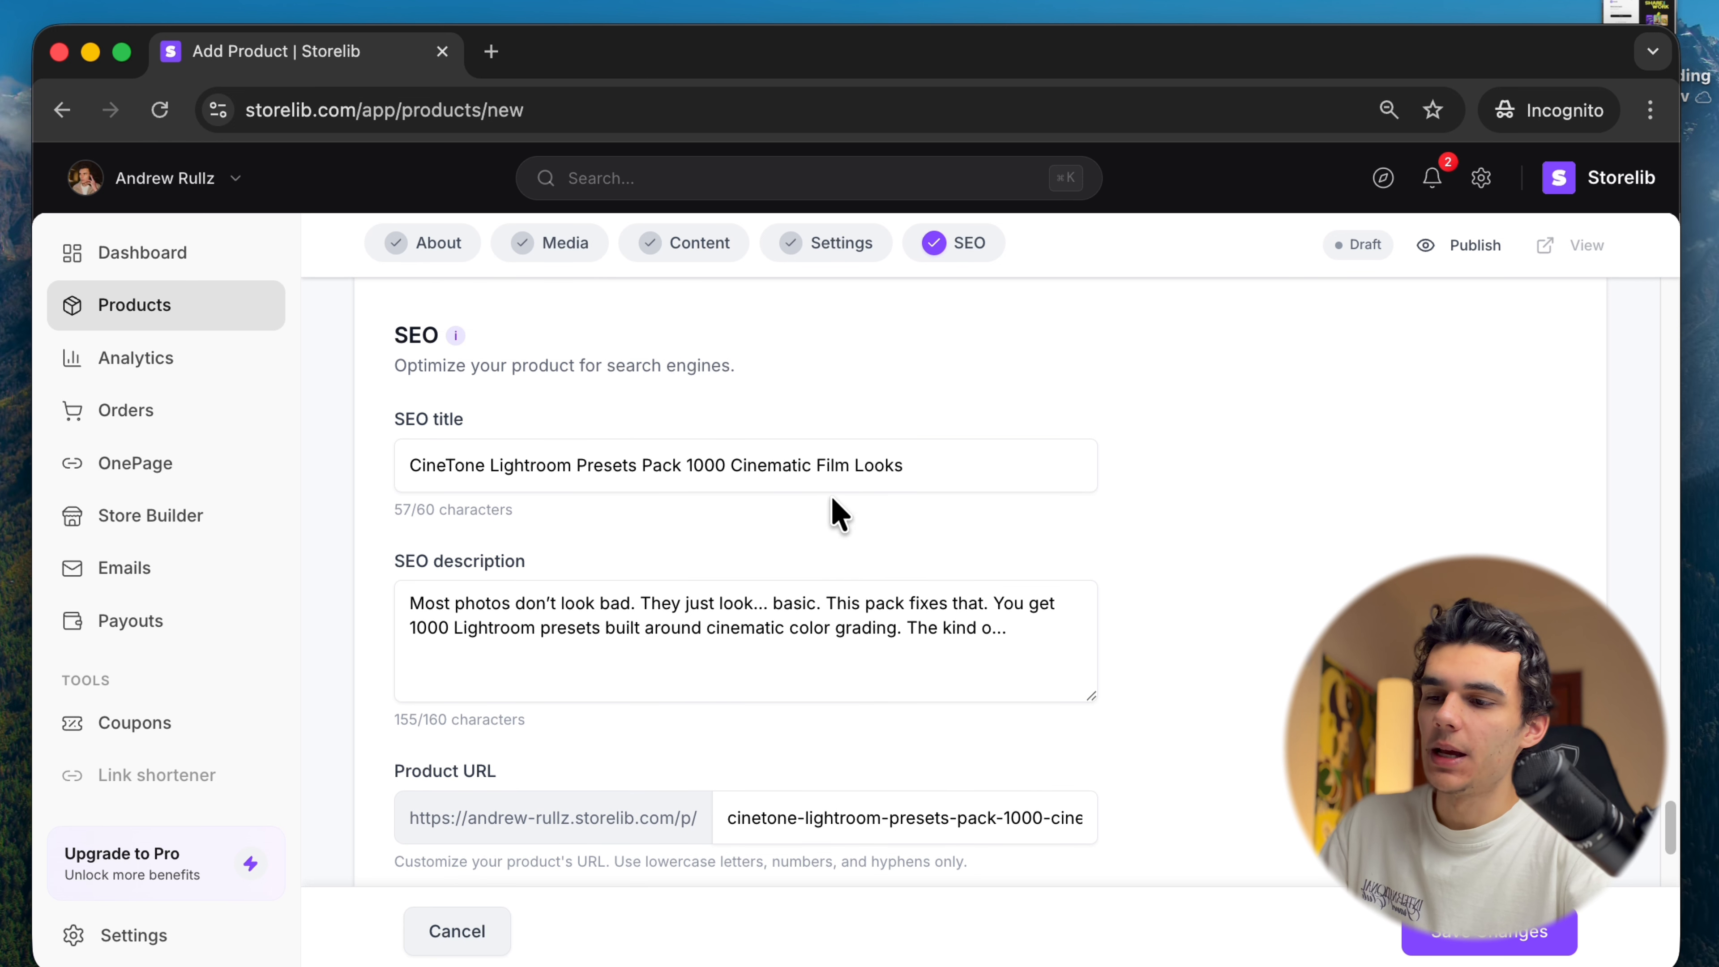
{"action": "left_click", "coordinate": [1027, 642]}
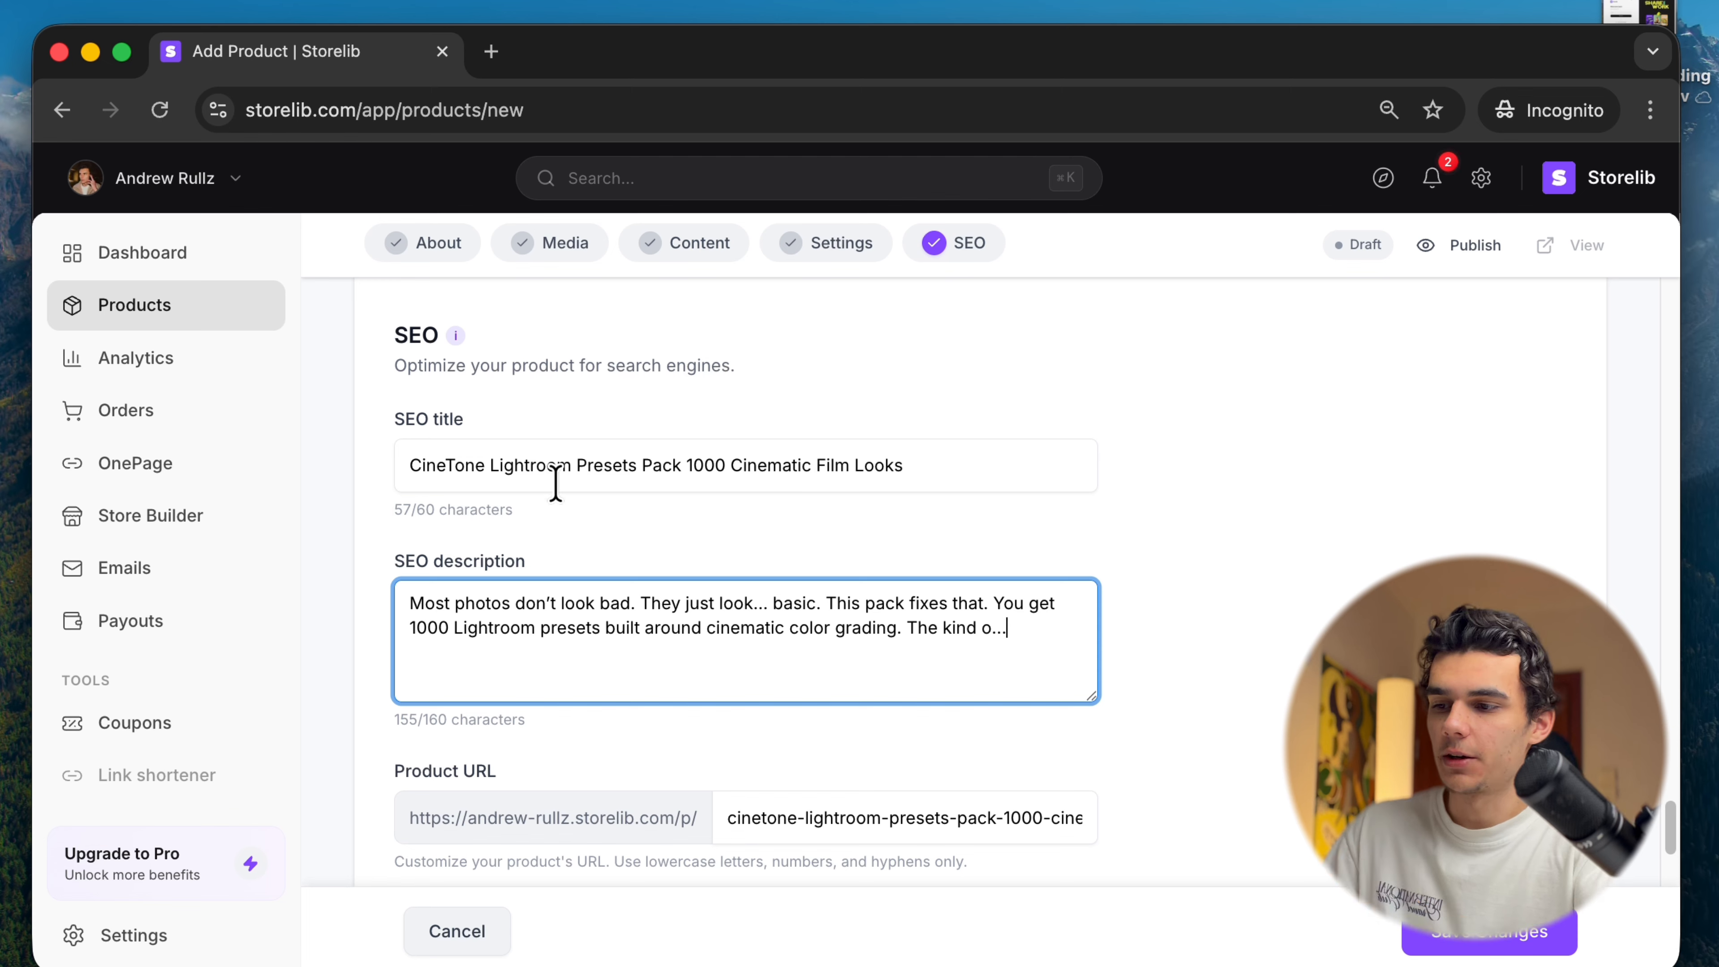
{"action": "scroll", "coordinate": [587, 547], "scroll_direction": "up", "scroll_amount": 1}
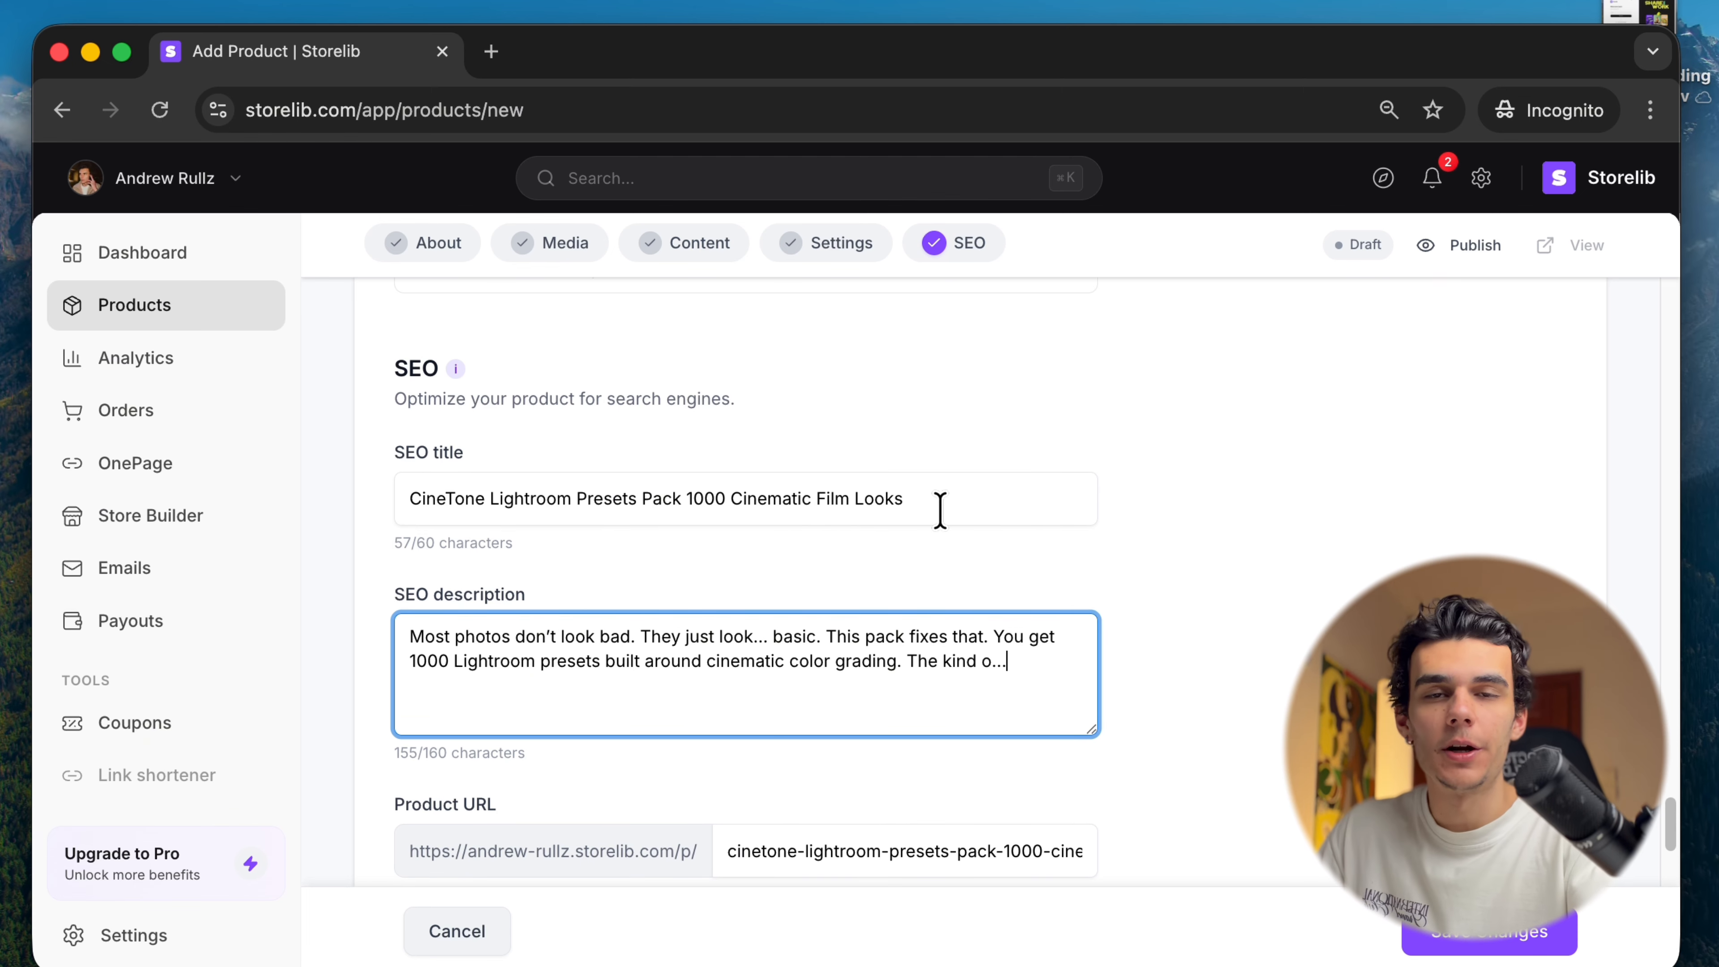
{"action": "left_click", "coordinate": [899, 509]}
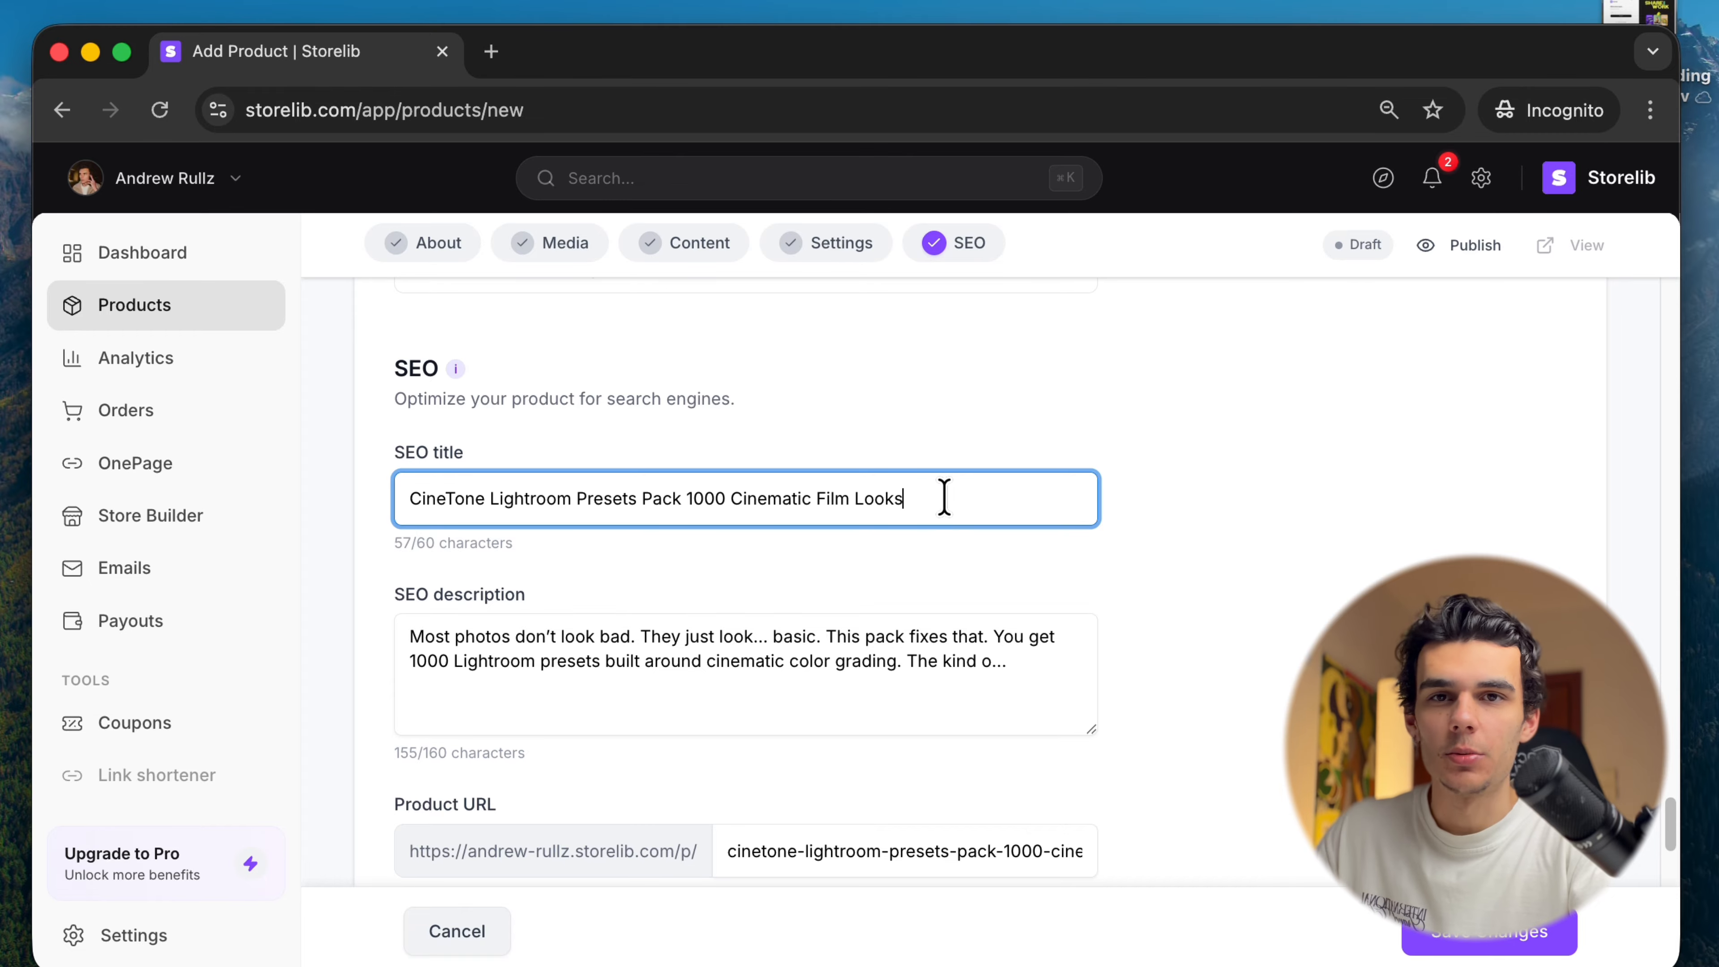
{"action": "scroll", "coordinate": [981, 613], "scroll_direction": "down", "scroll_amount": 5}
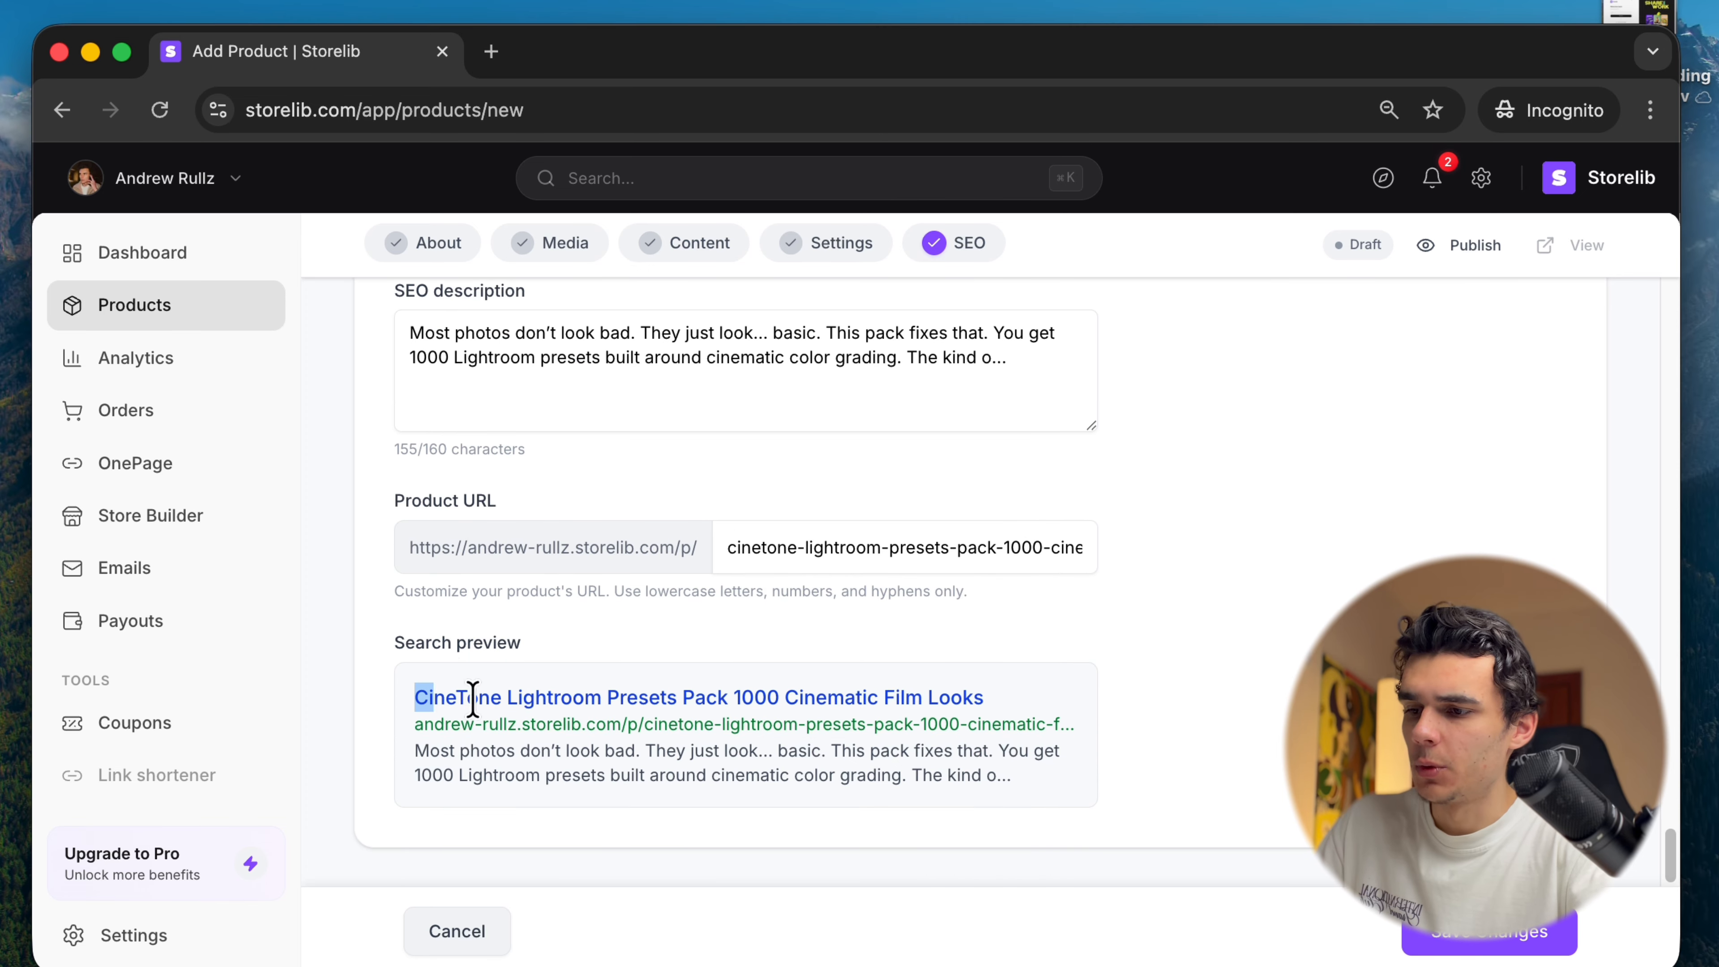
{"action": "left_click_drag", "start_coordinate": [472, 698], "coordinate": [1042, 717]}
{"action": "left_click", "coordinate": [1042, 717]}
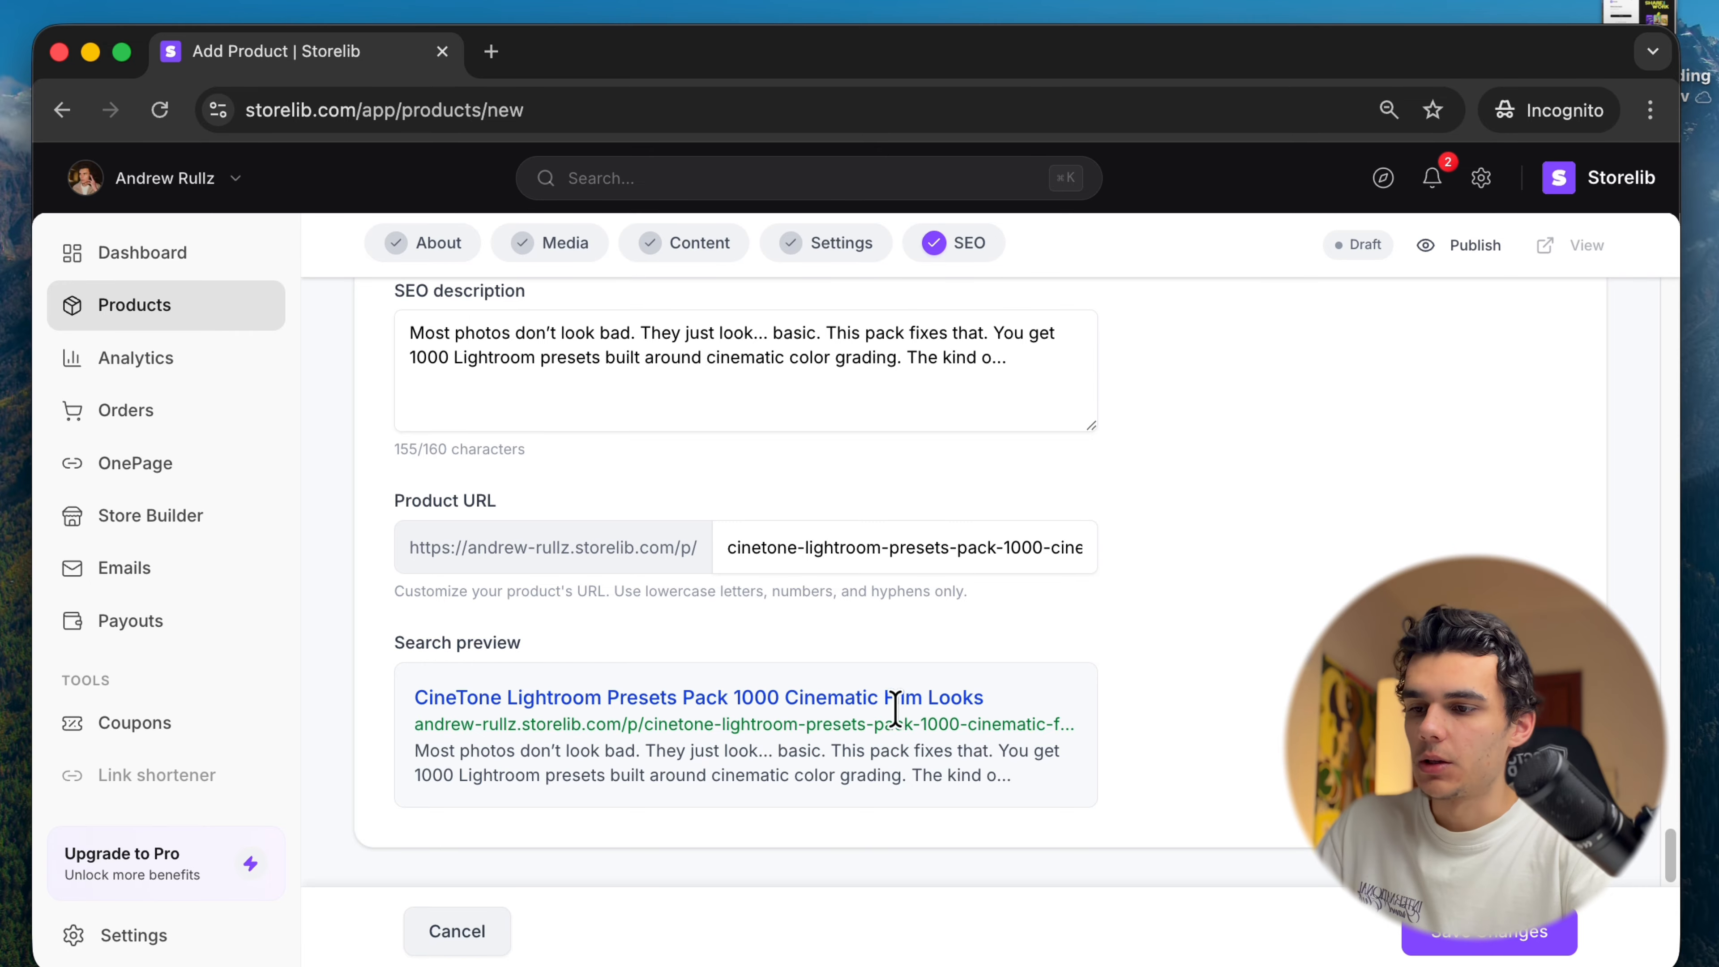
Save the completed Lightroom presets product and publish it to the store
{"action": "scroll", "coordinate": [900, 708], "scroll_direction": "up", "scroll_amount": 15}
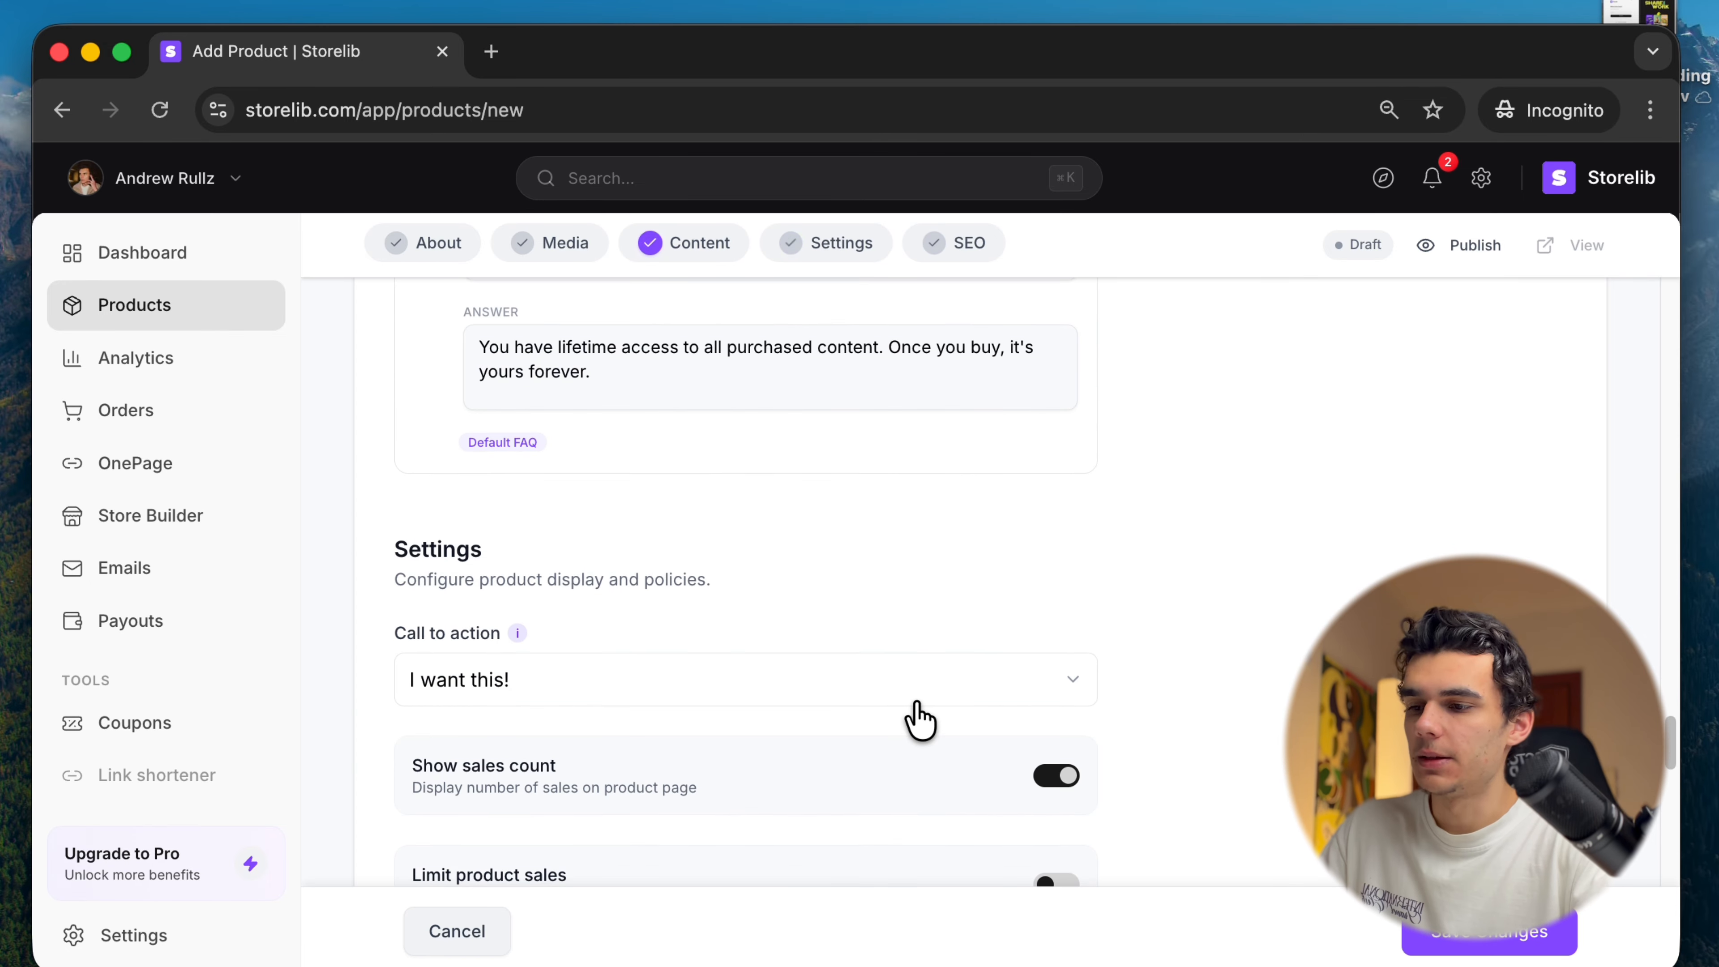
{"action": "scroll", "coordinate": [920, 718], "scroll_direction": "down", "scroll_amount": 15}
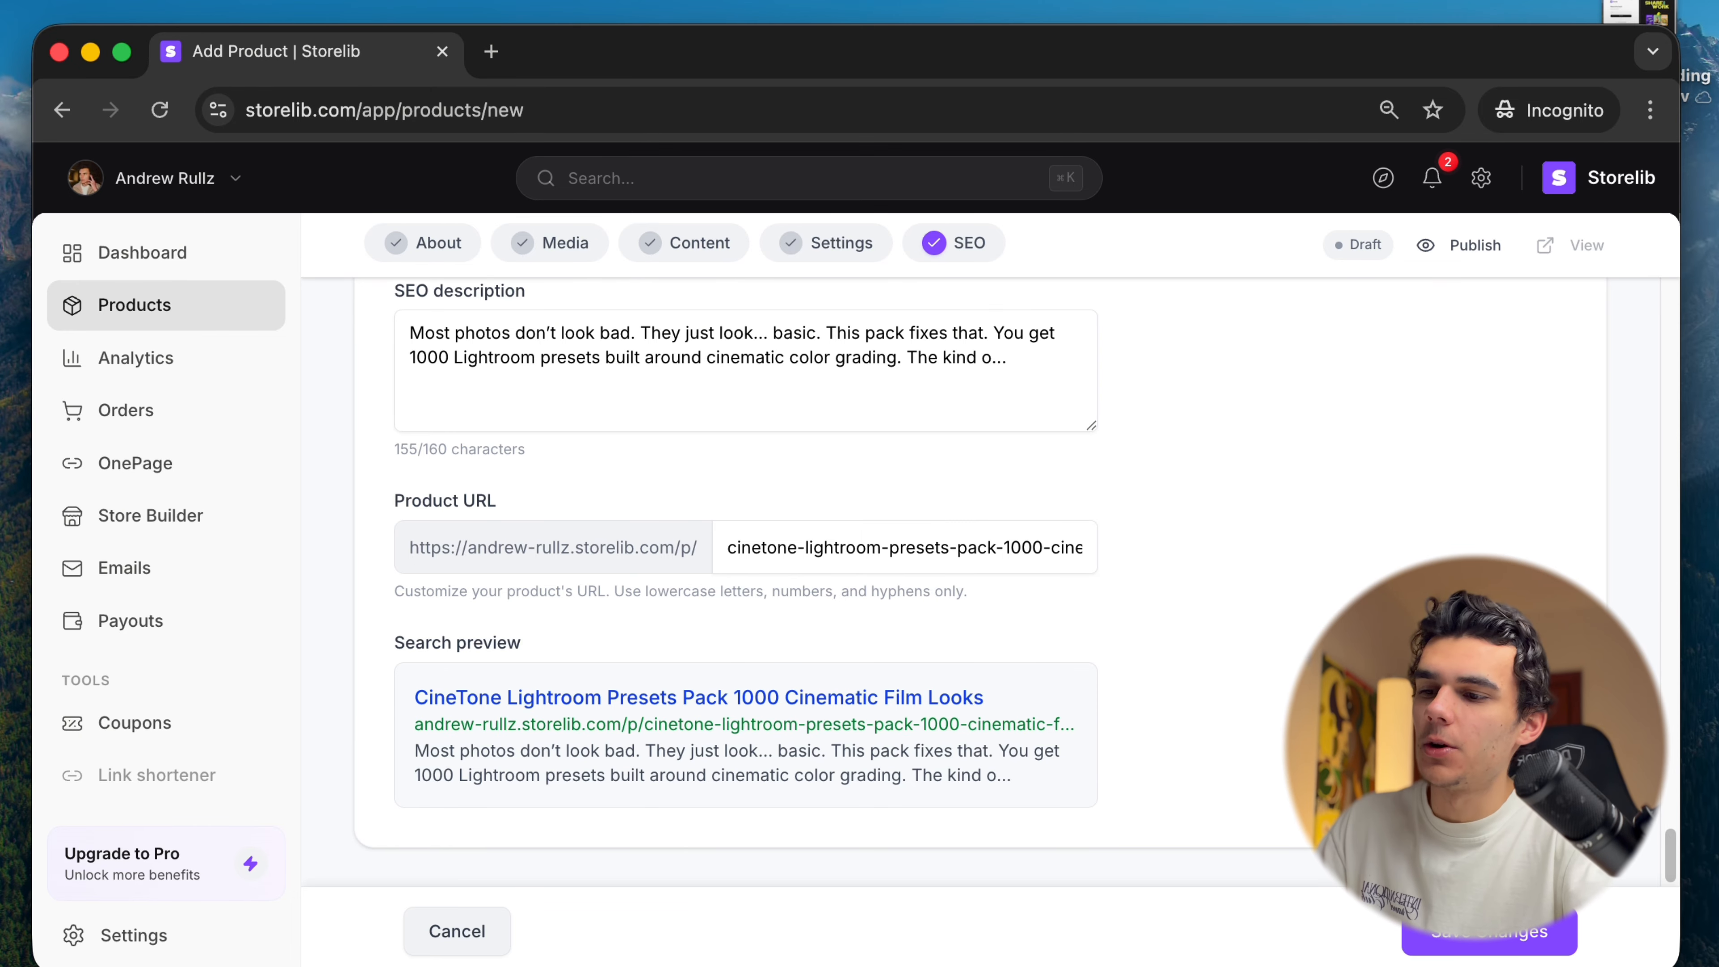
{"action": "left_click", "coordinate": [1502, 946]}
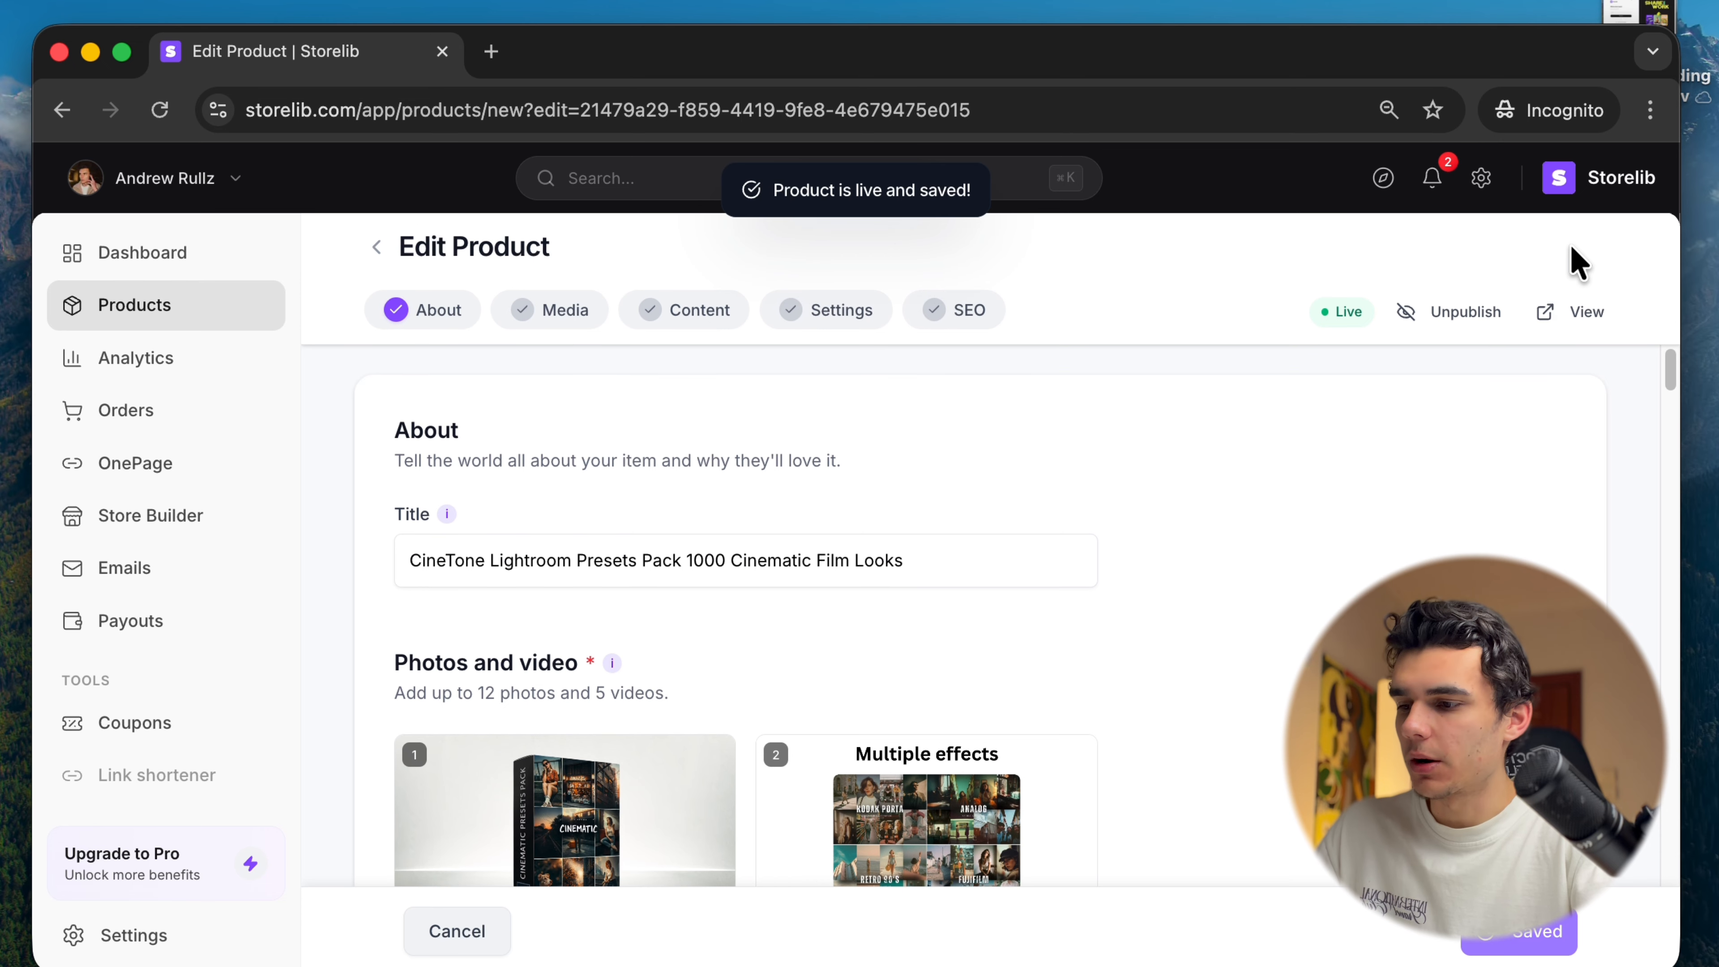
View the live product page, checking its image gallery, pricing box and description
{"action": "left_click", "coordinate": [1572, 313]}
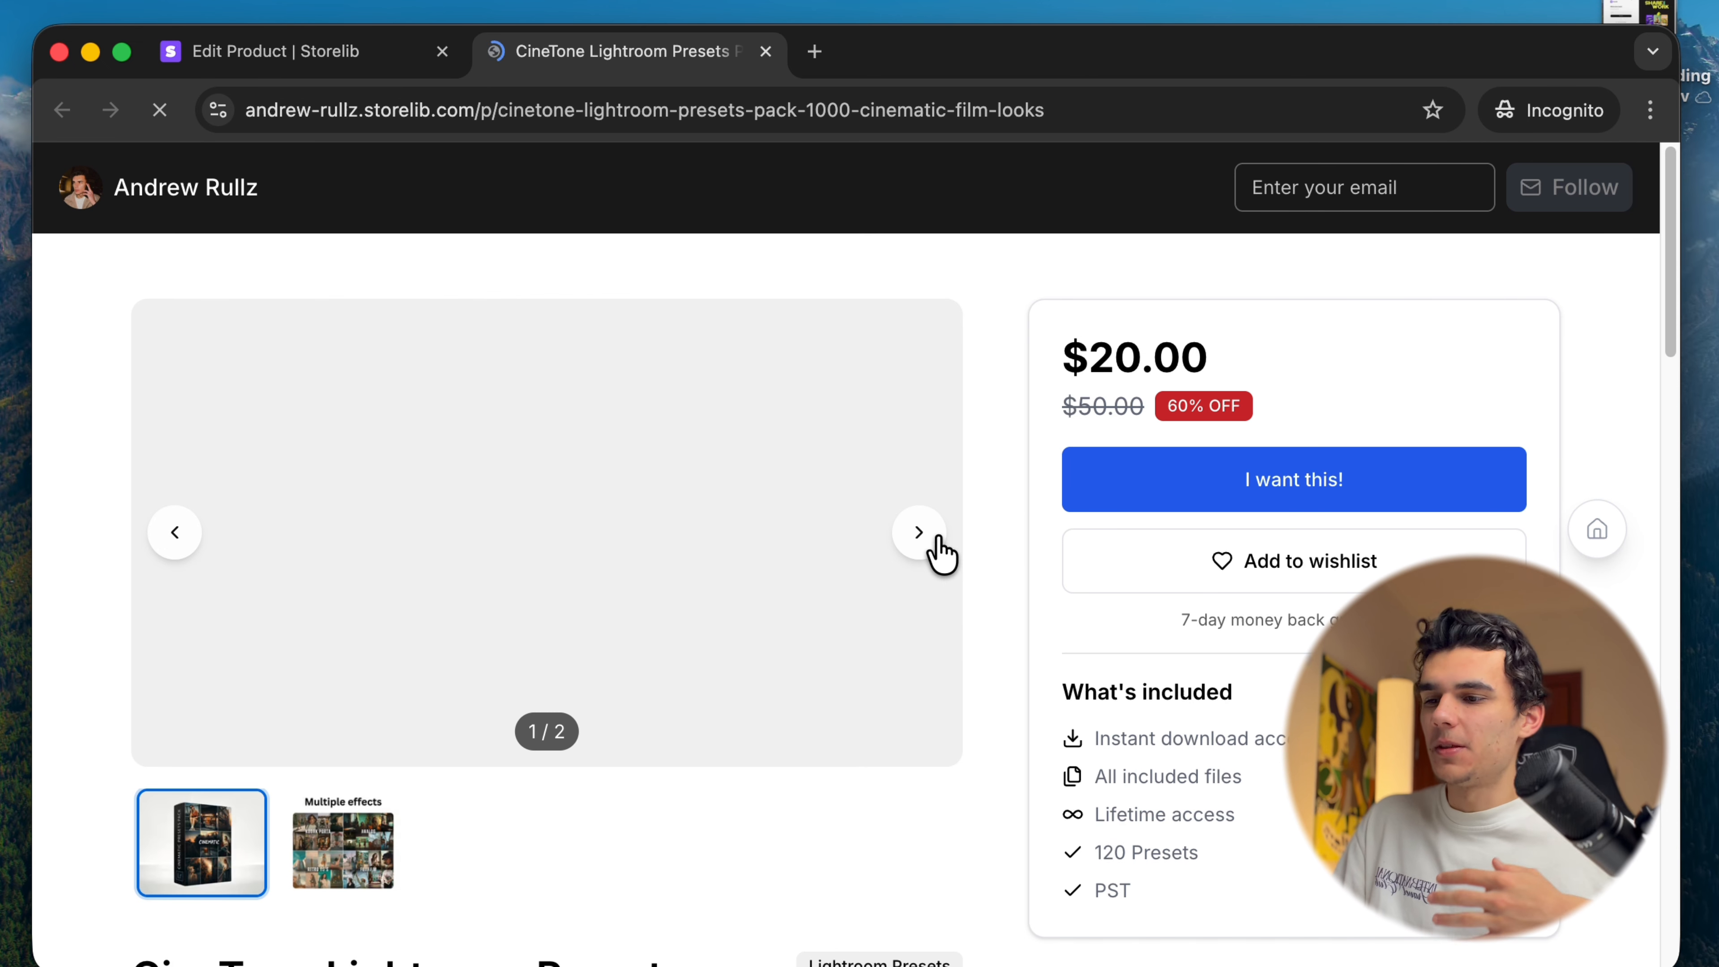
{"action": "left_click", "coordinate": [918, 534]}
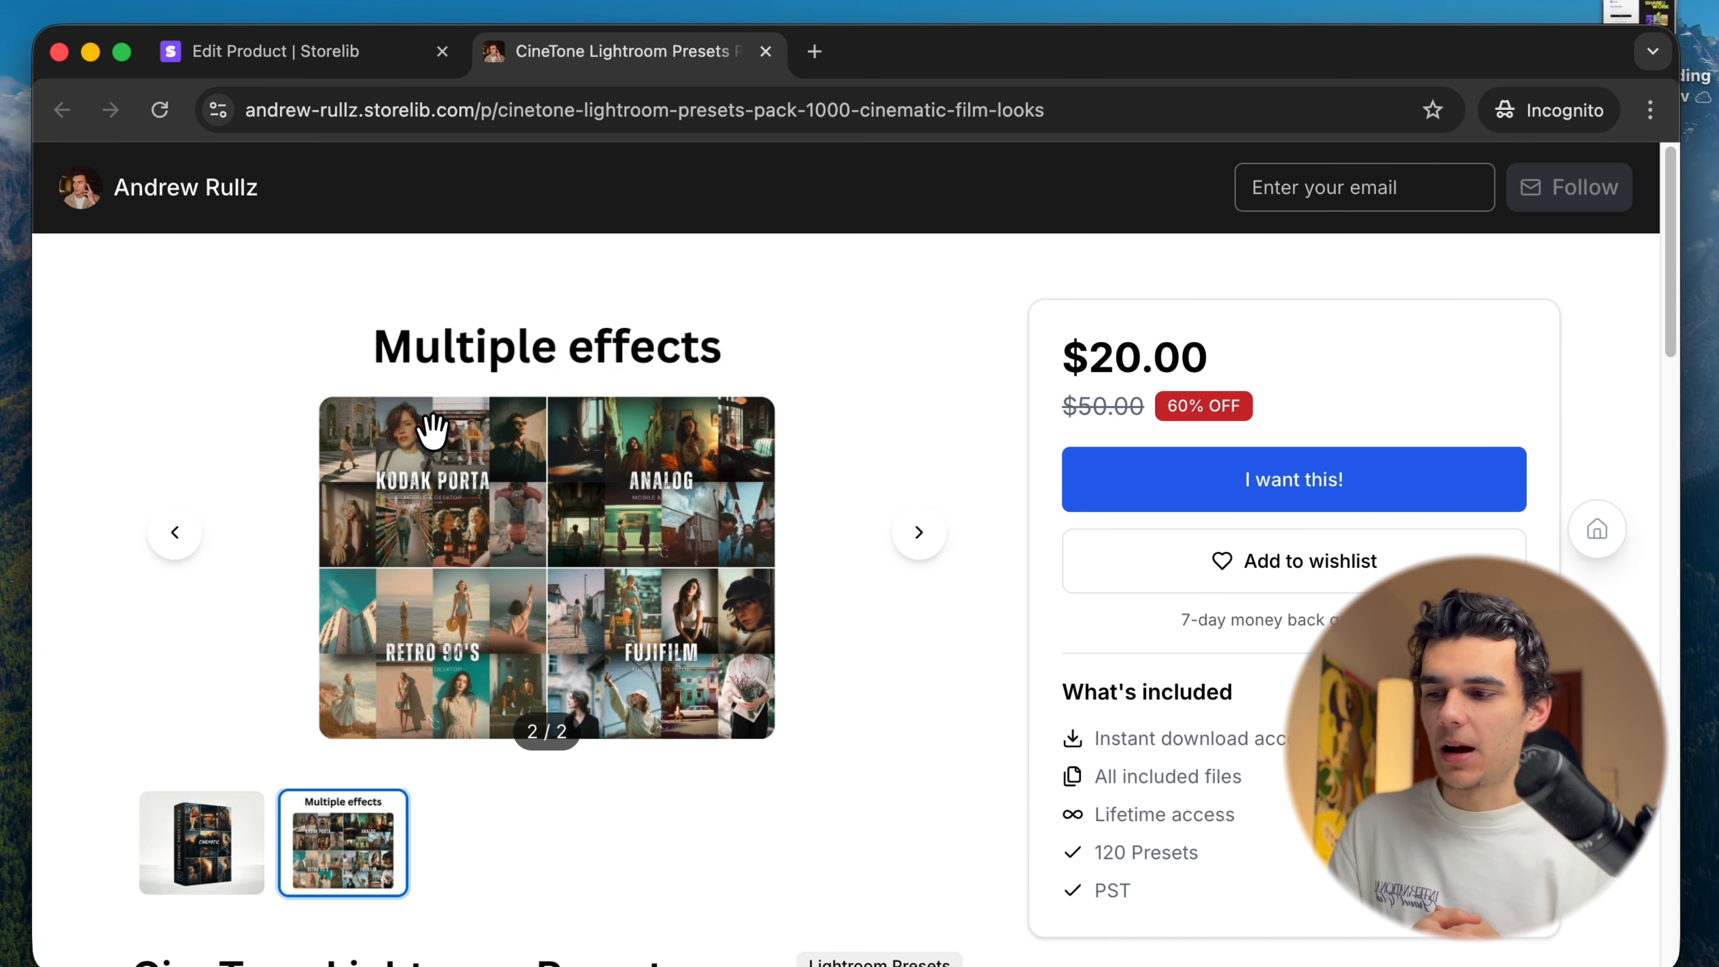
{"action": "left_click", "coordinate": [177, 534]}
{"action": "scroll", "coordinate": [924, 641], "scroll_direction": "down", "scroll_amount": 8}
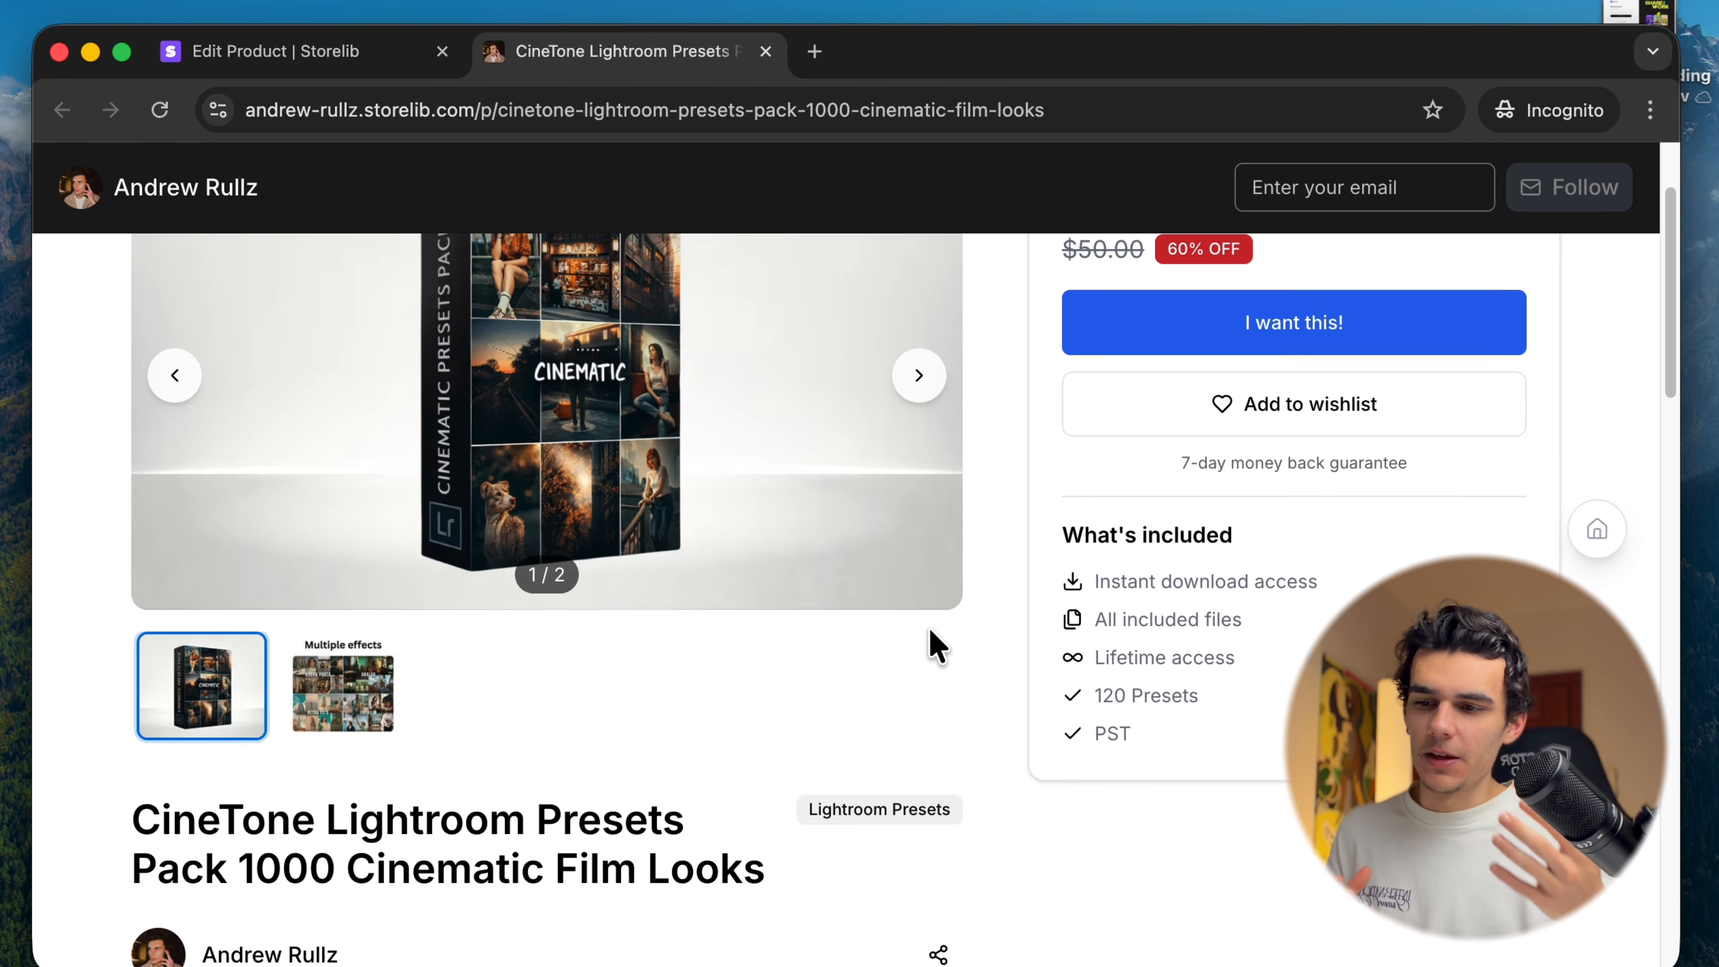
{"action": "scroll", "coordinate": [940, 647], "scroll_direction": "down", "scroll_amount": 15}
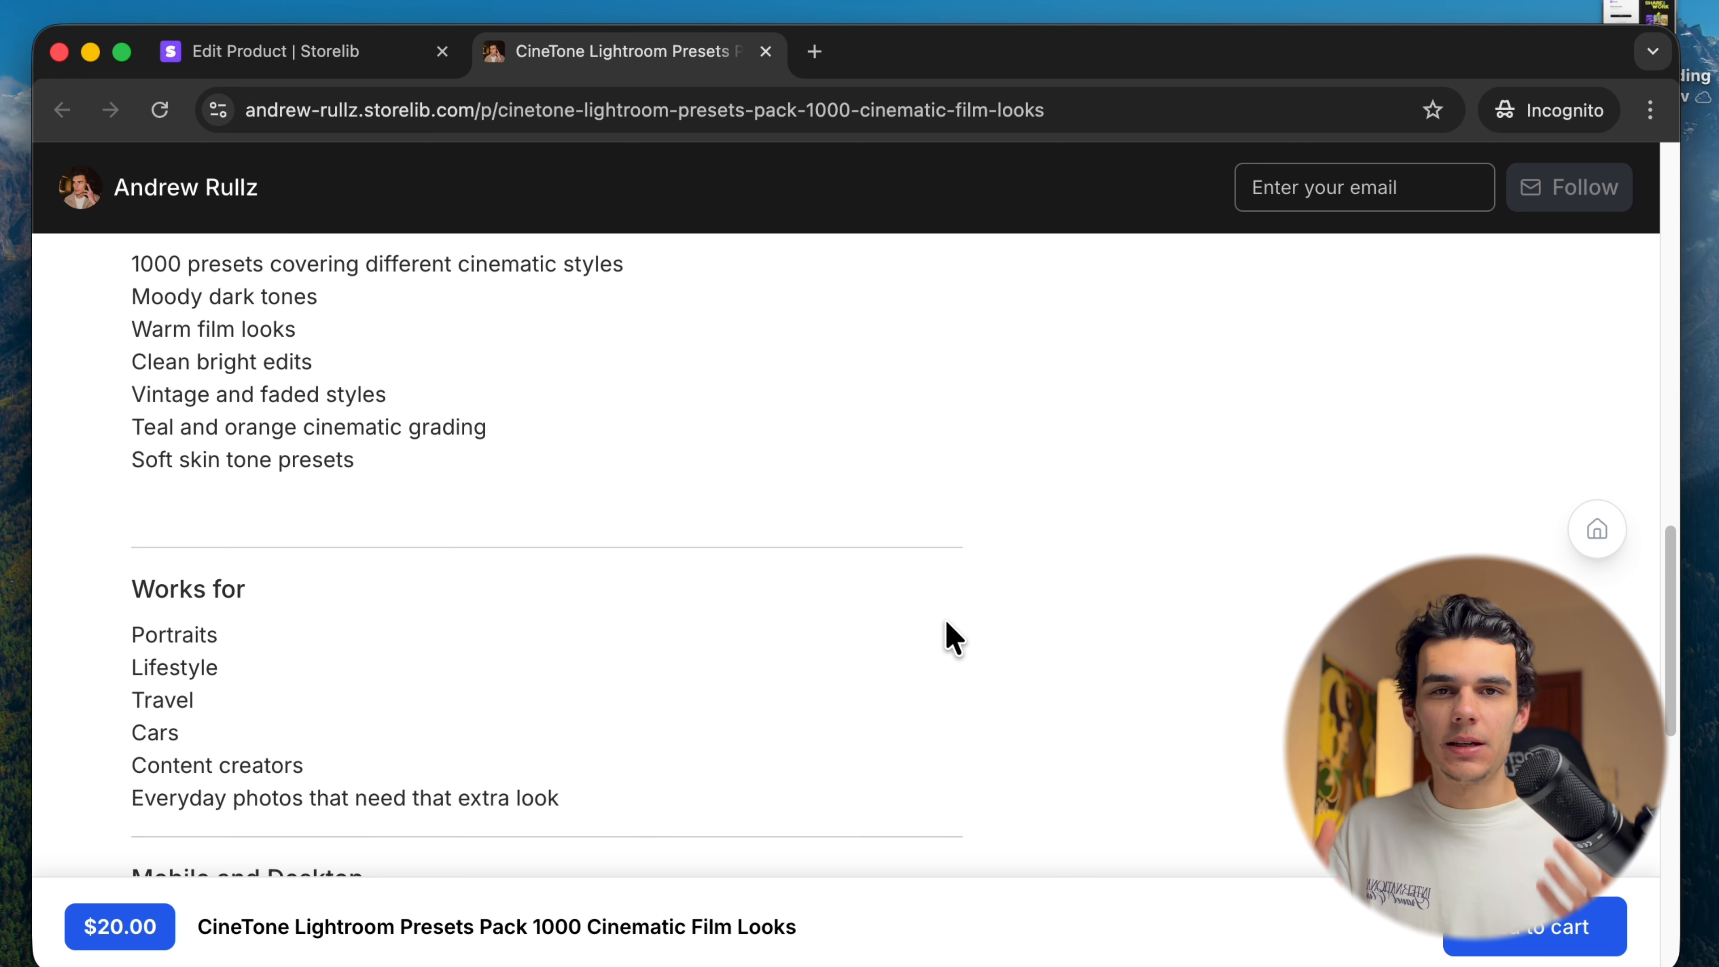
{"action": "scroll", "coordinate": [945, 623], "scroll_direction": "down", "scroll_amount": 4}
{"action": "scroll", "coordinate": [946, 626], "scroll_direction": "up", "scroll_amount": 20}
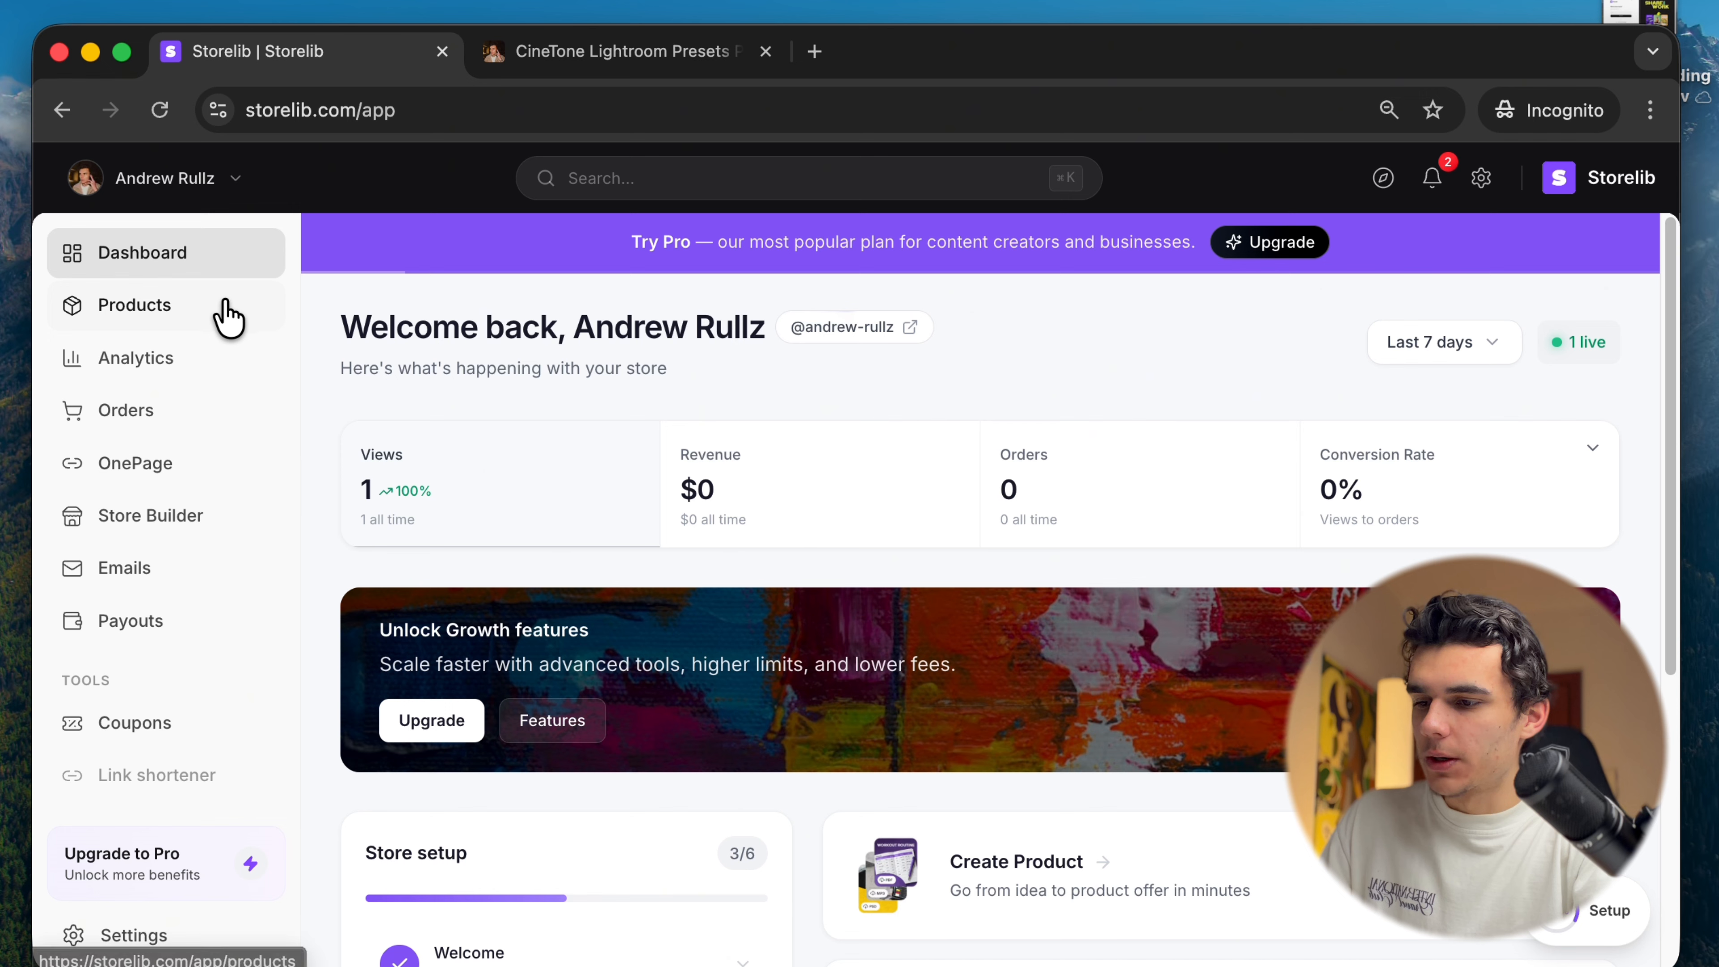
Open the product page of the CineTone Lightroom Presets Pack for editing in the Store Builder
{"action": "left_click", "coordinate": [196, 518]}
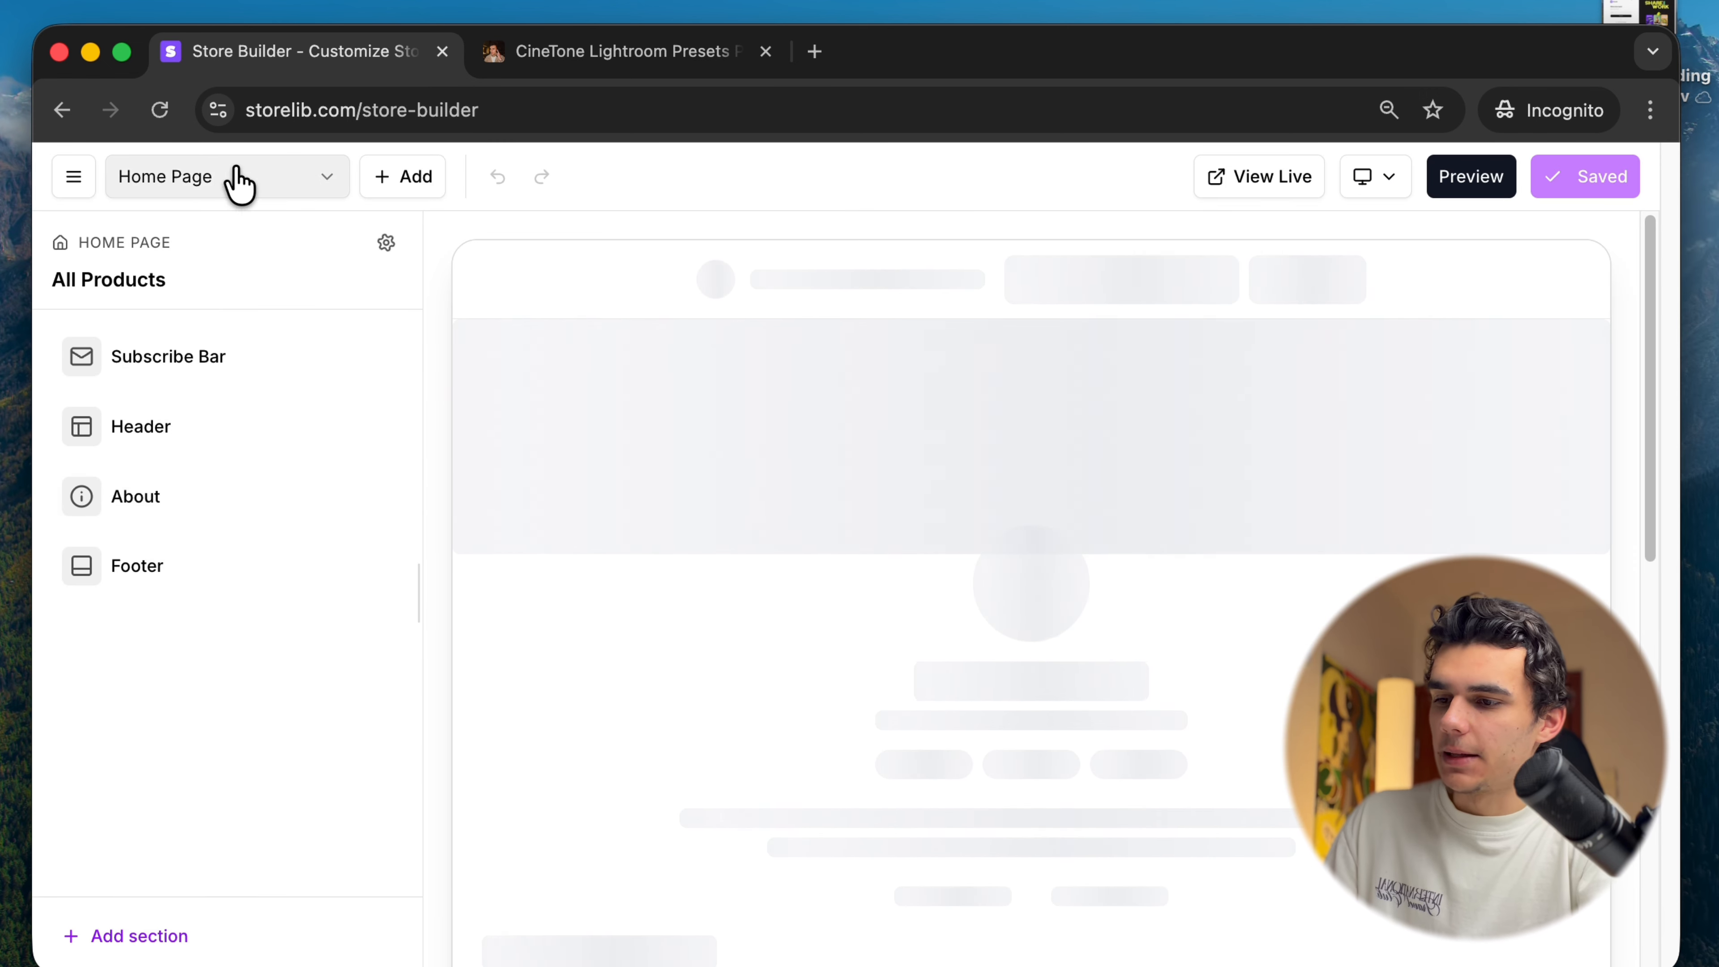
{"action": "left_click", "coordinate": [227, 189]}
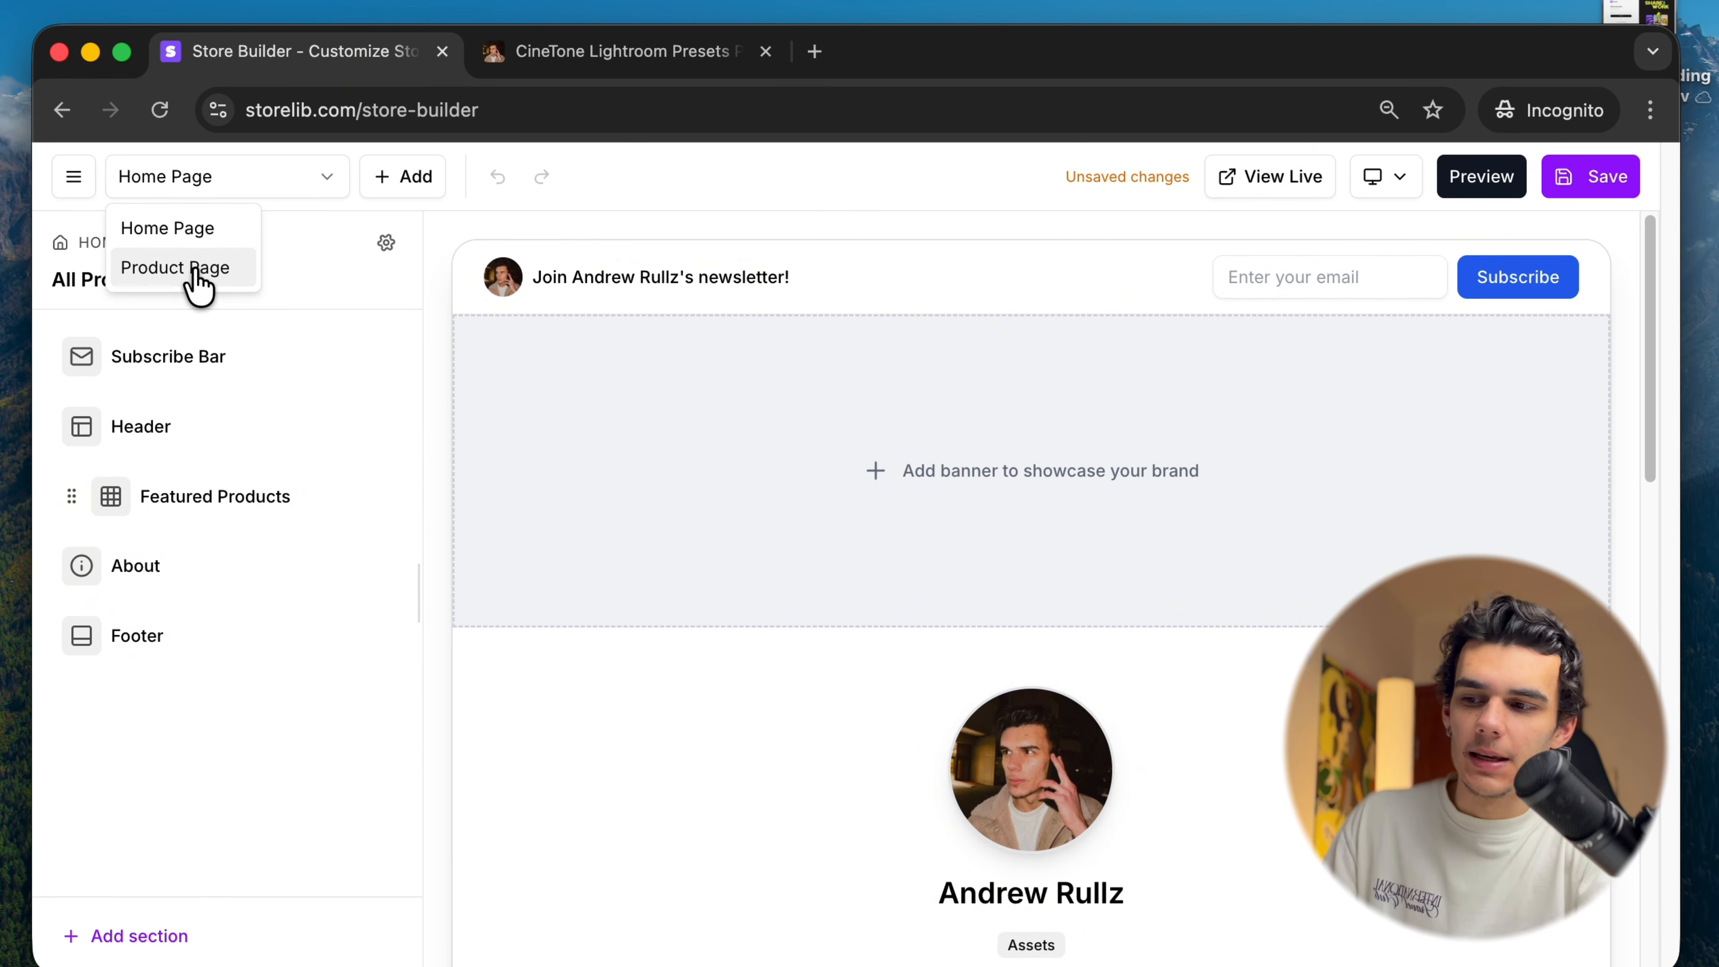
{"action": "left_click", "coordinate": [195, 268]}
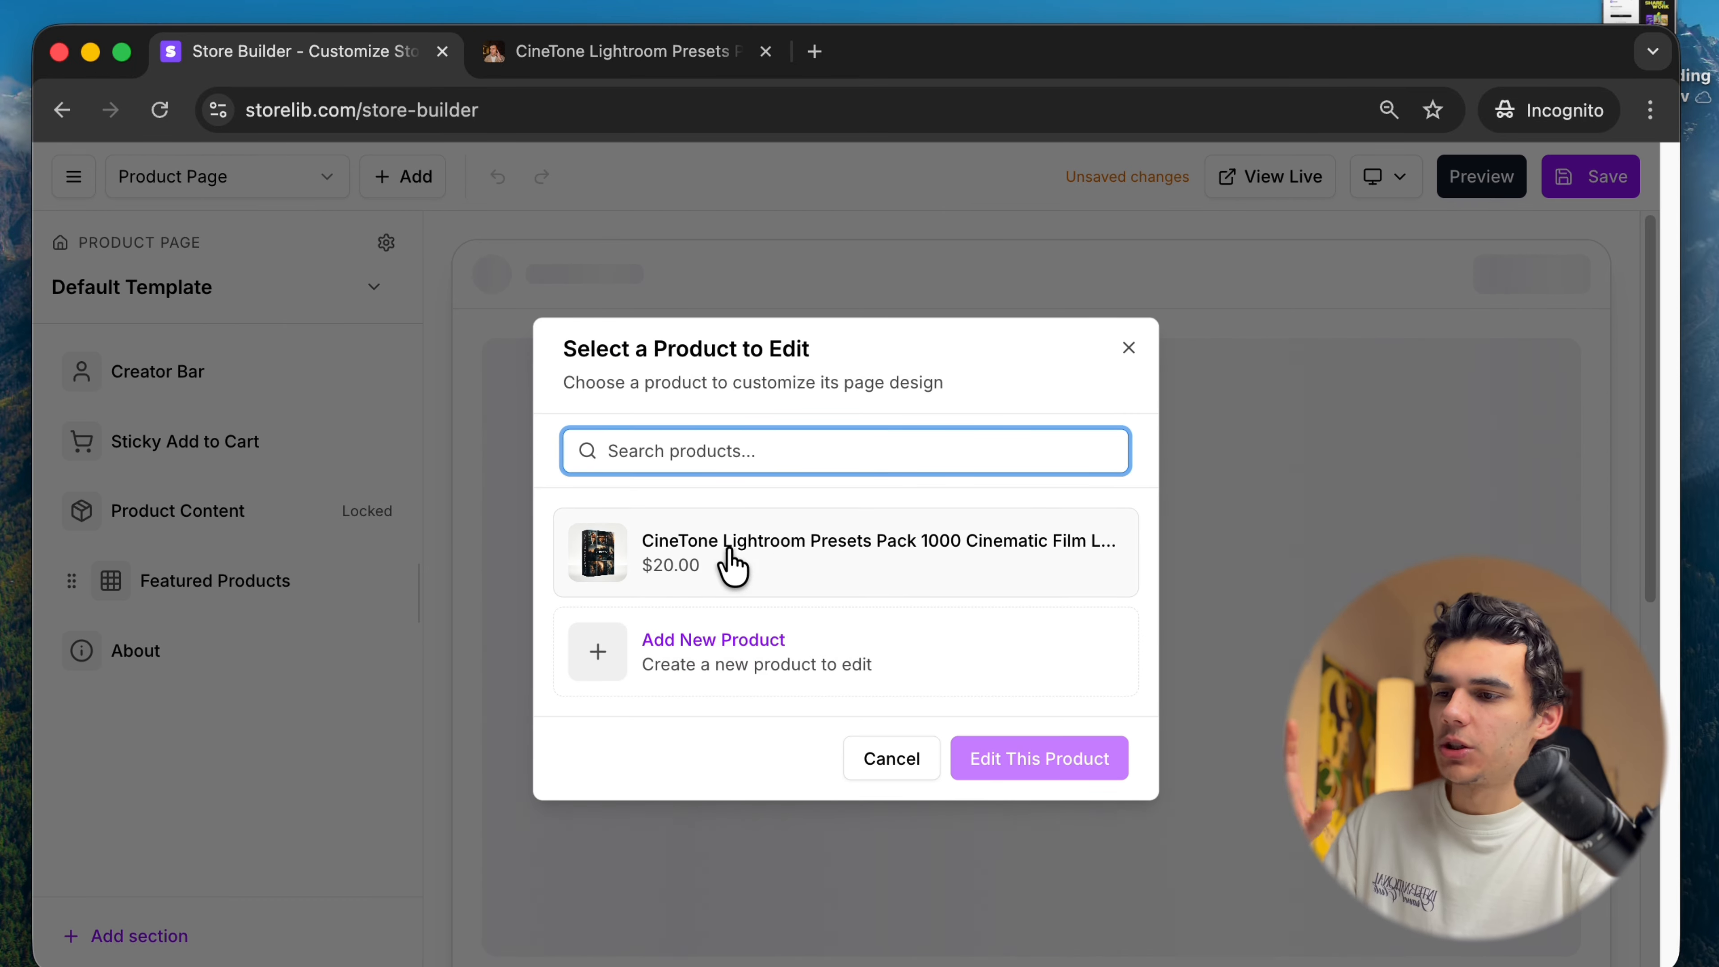
{"action": "left_click", "coordinate": [765, 565]}
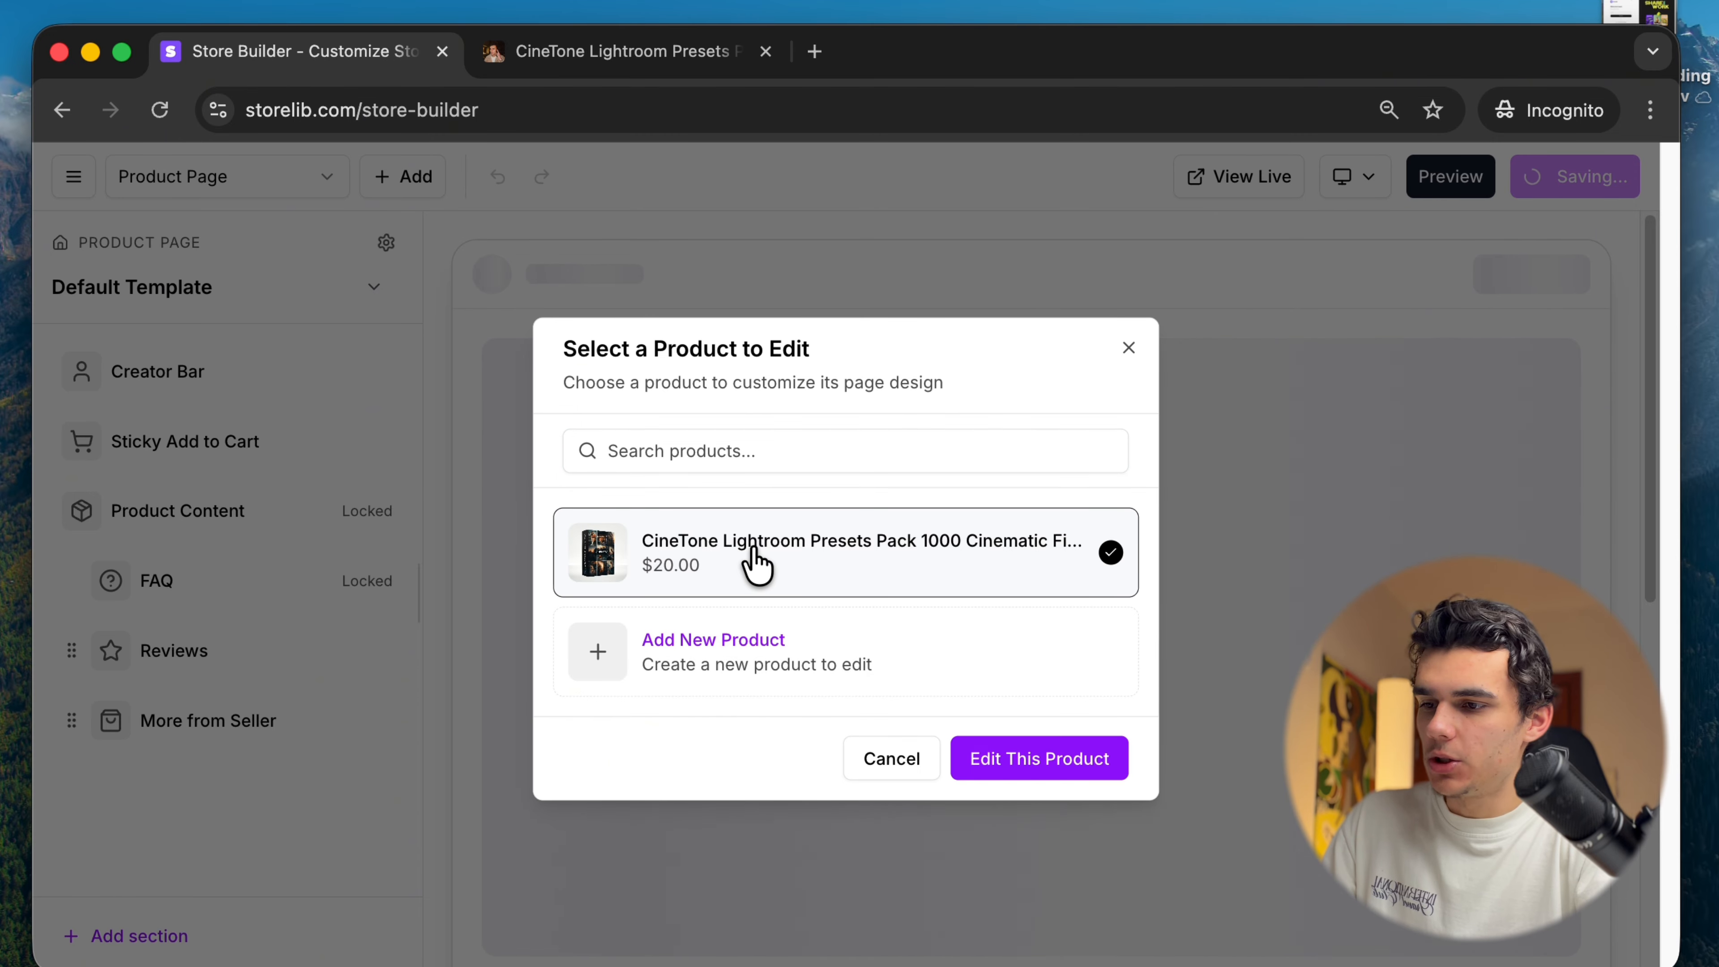
{"action": "left_click", "coordinate": [1053, 758]}
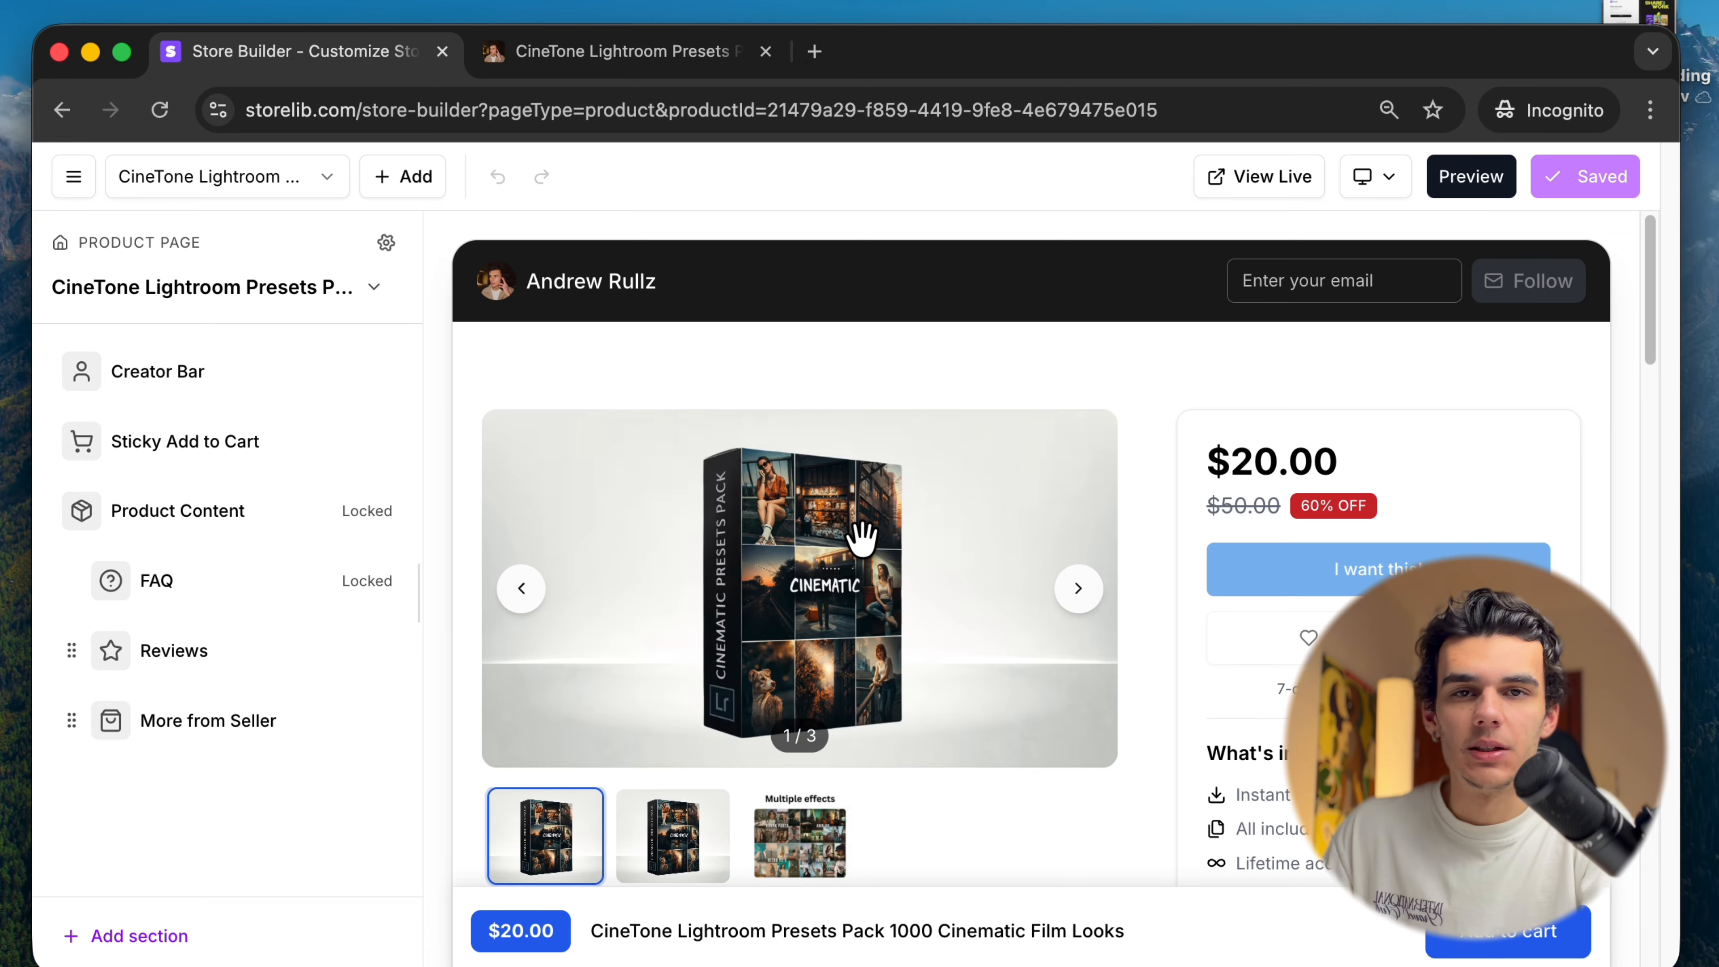
Set the background colour of the product page's Creator Bar to #1c1c1c
{"action": "scroll", "coordinate": [861, 535], "scroll_direction": "down", "scroll_amount": 10}
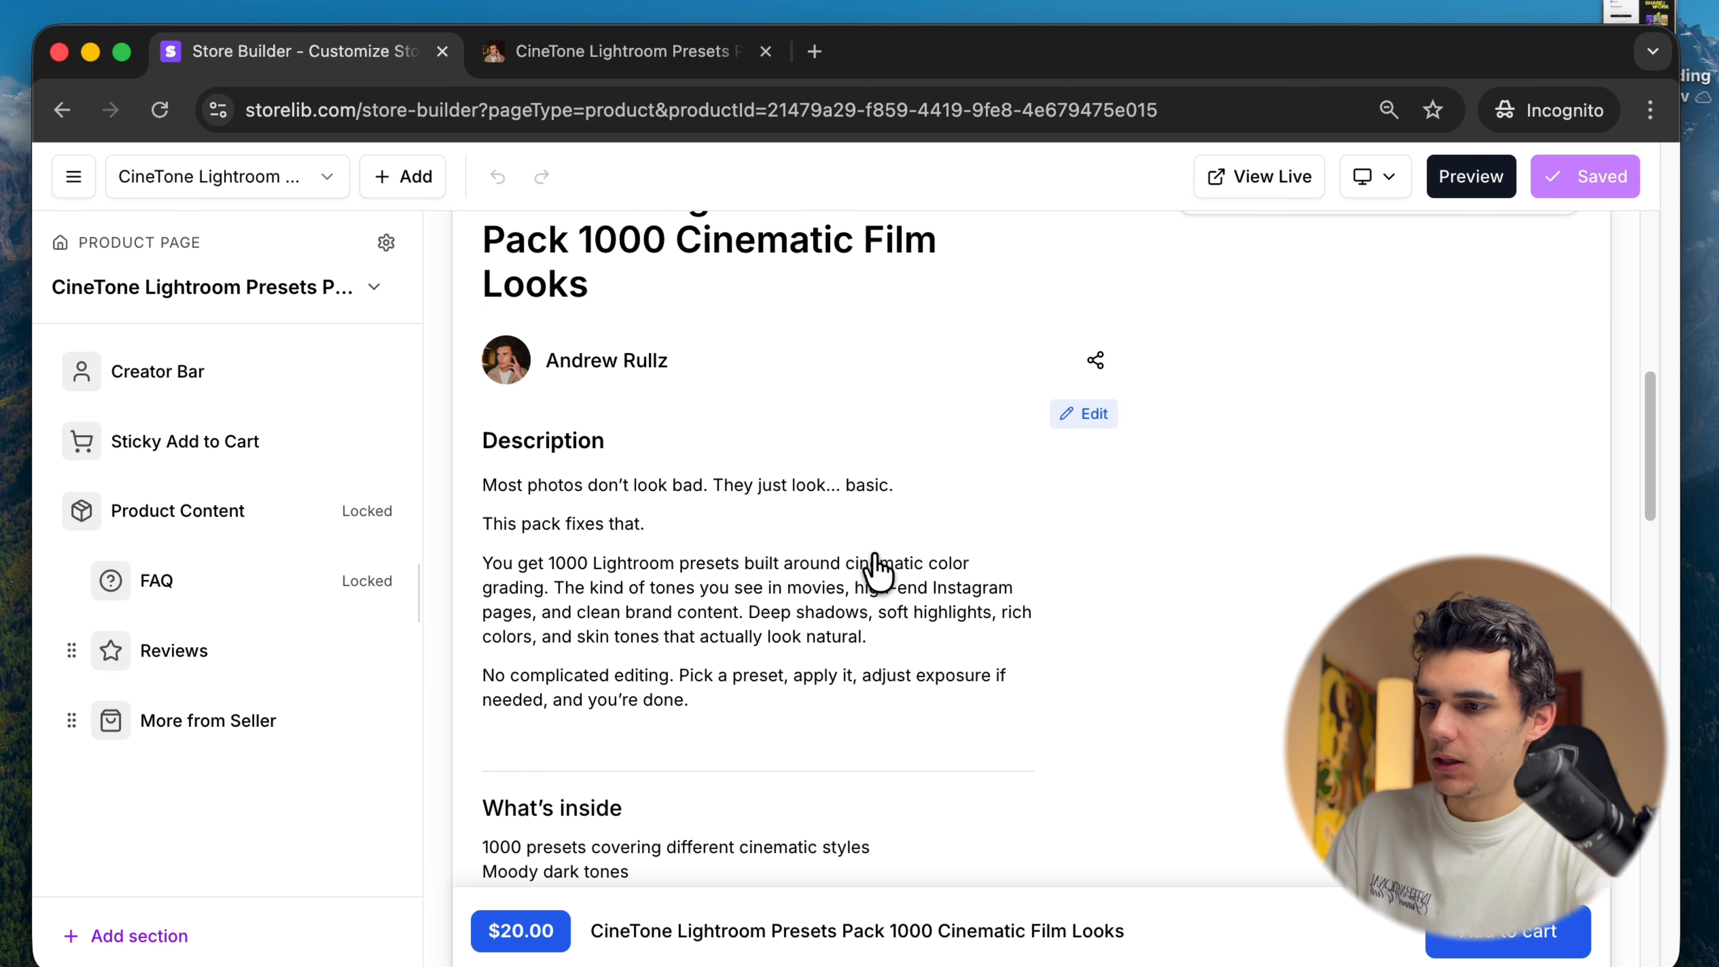
{"action": "scroll", "coordinate": [875, 564], "scroll_direction": "down", "scroll_amount": 5}
{"action": "scroll", "coordinate": [875, 549], "scroll_direction": "up", "scroll_amount": 15}
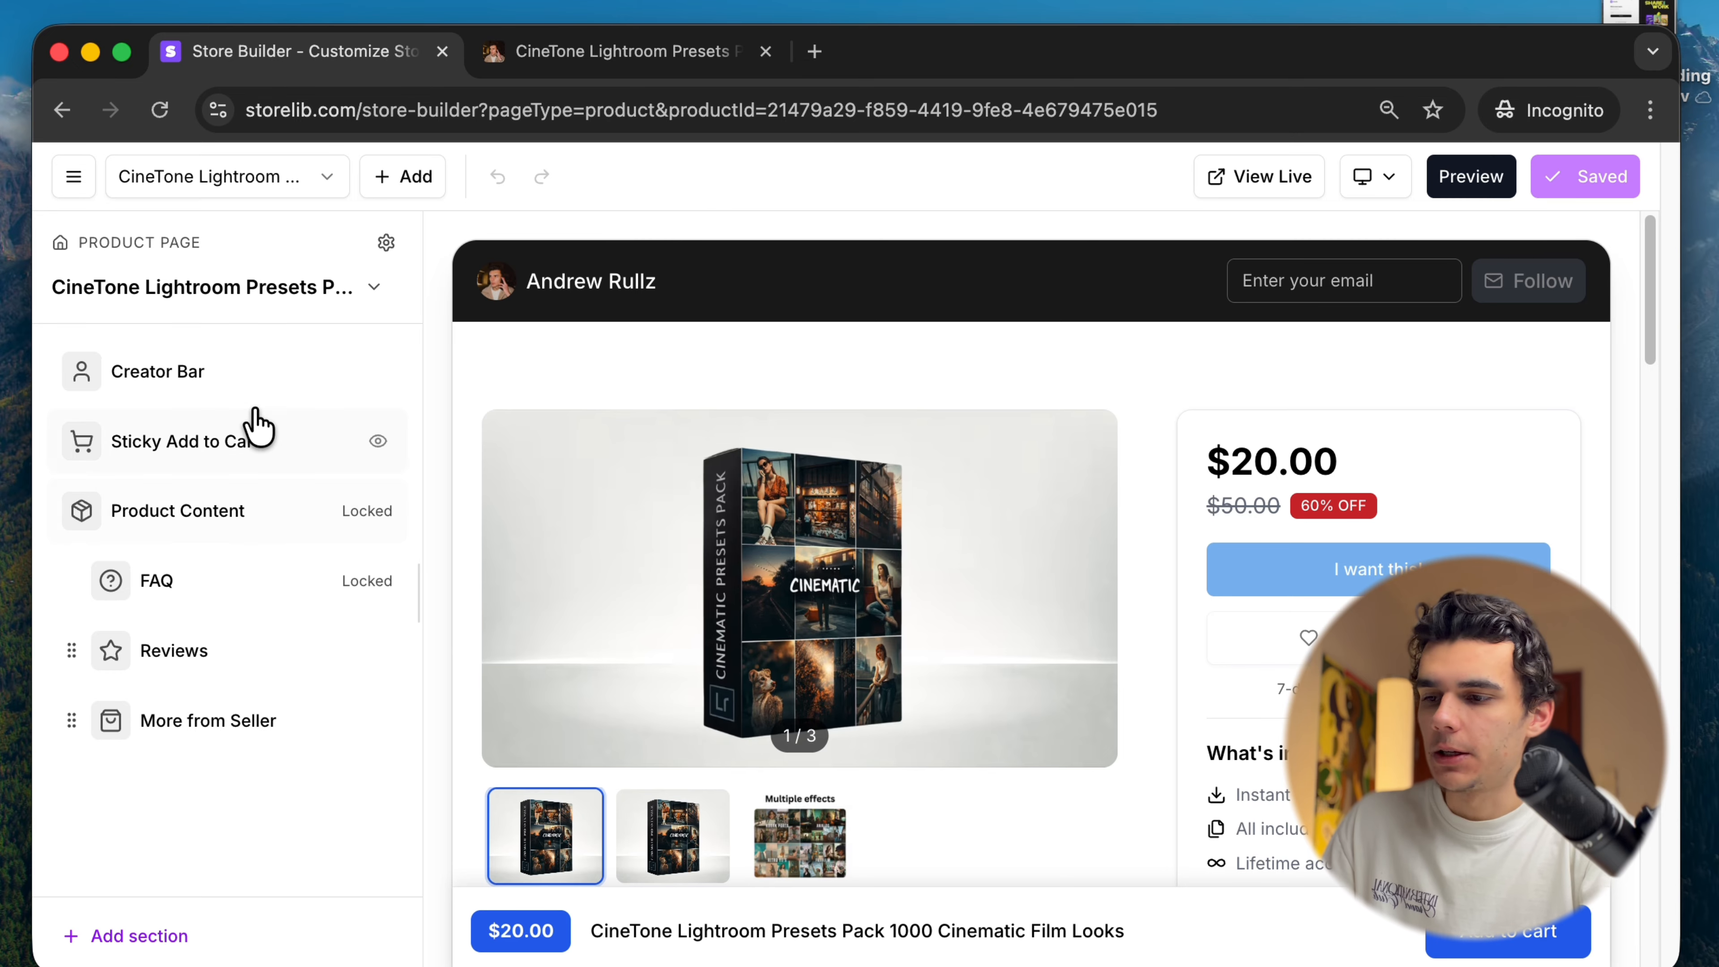
{"action": "left_click", "coordinate": [228, 397]}
{"action": "scroll", "coordinate": [230, 557], "scroll_direction": "down", "scroll_amount": 3}
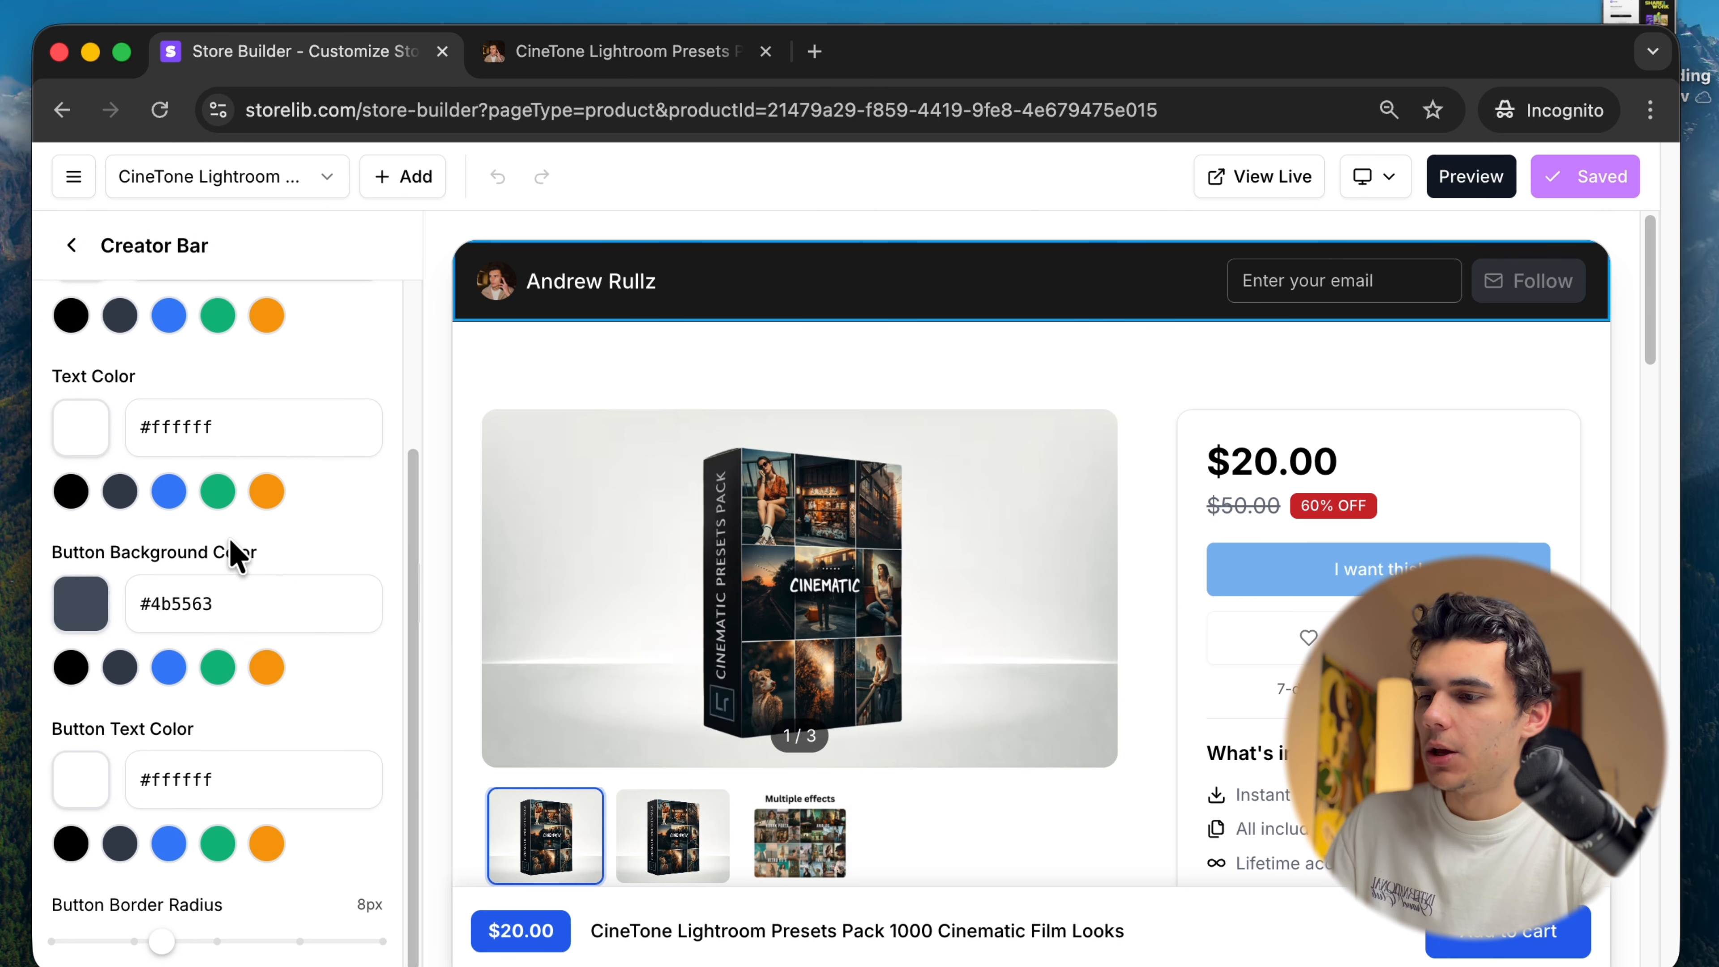
{"action": "scroll", "coordinate": [84, 596], "scroll_direction": "up", "scroll_amount": 3}
{"action": "left_click", "coordinate": [79, 477]}
{"action": "left_click_drag", "start_coordinate": [191, 568], "coordinate": [55, 645]}
Look through the product page layout and the spacing and colour settings of its Reviews section
{"action": "scroll", "coordinate": [735, 474], "scroll_direction": "down", "scroll_amount": 15}
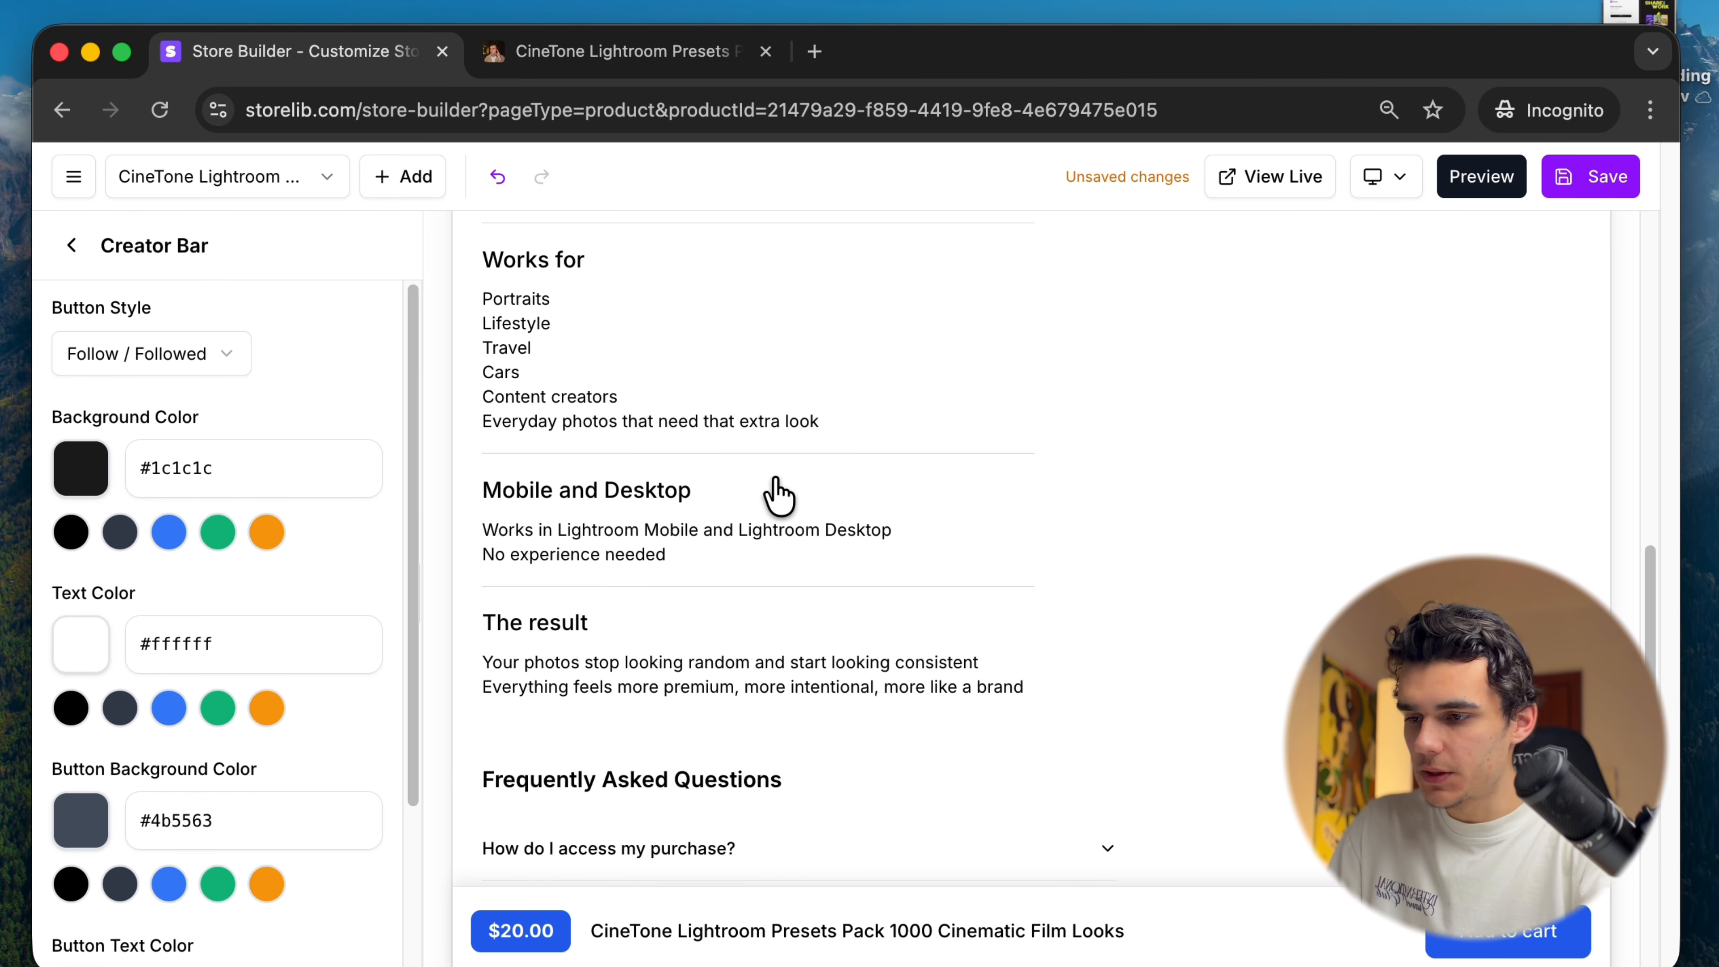
{"action": "left_click", "coordinate": [829, 515]}
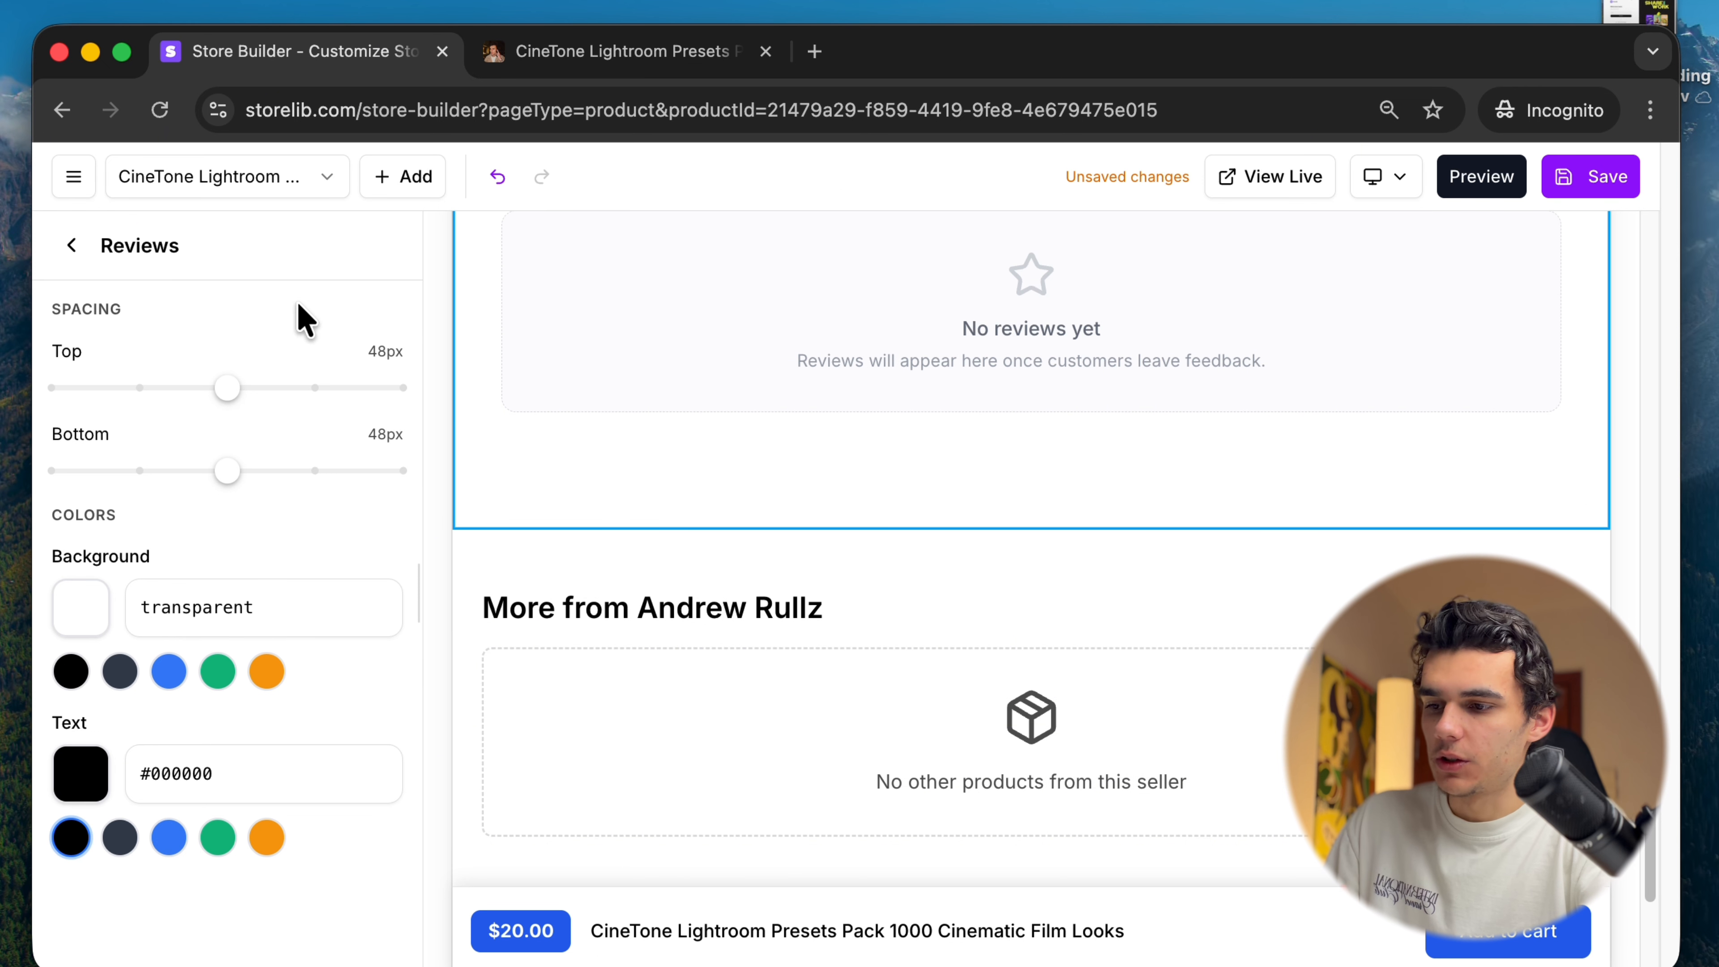
{"action": "left_click", "coordinate": [87, 250]}
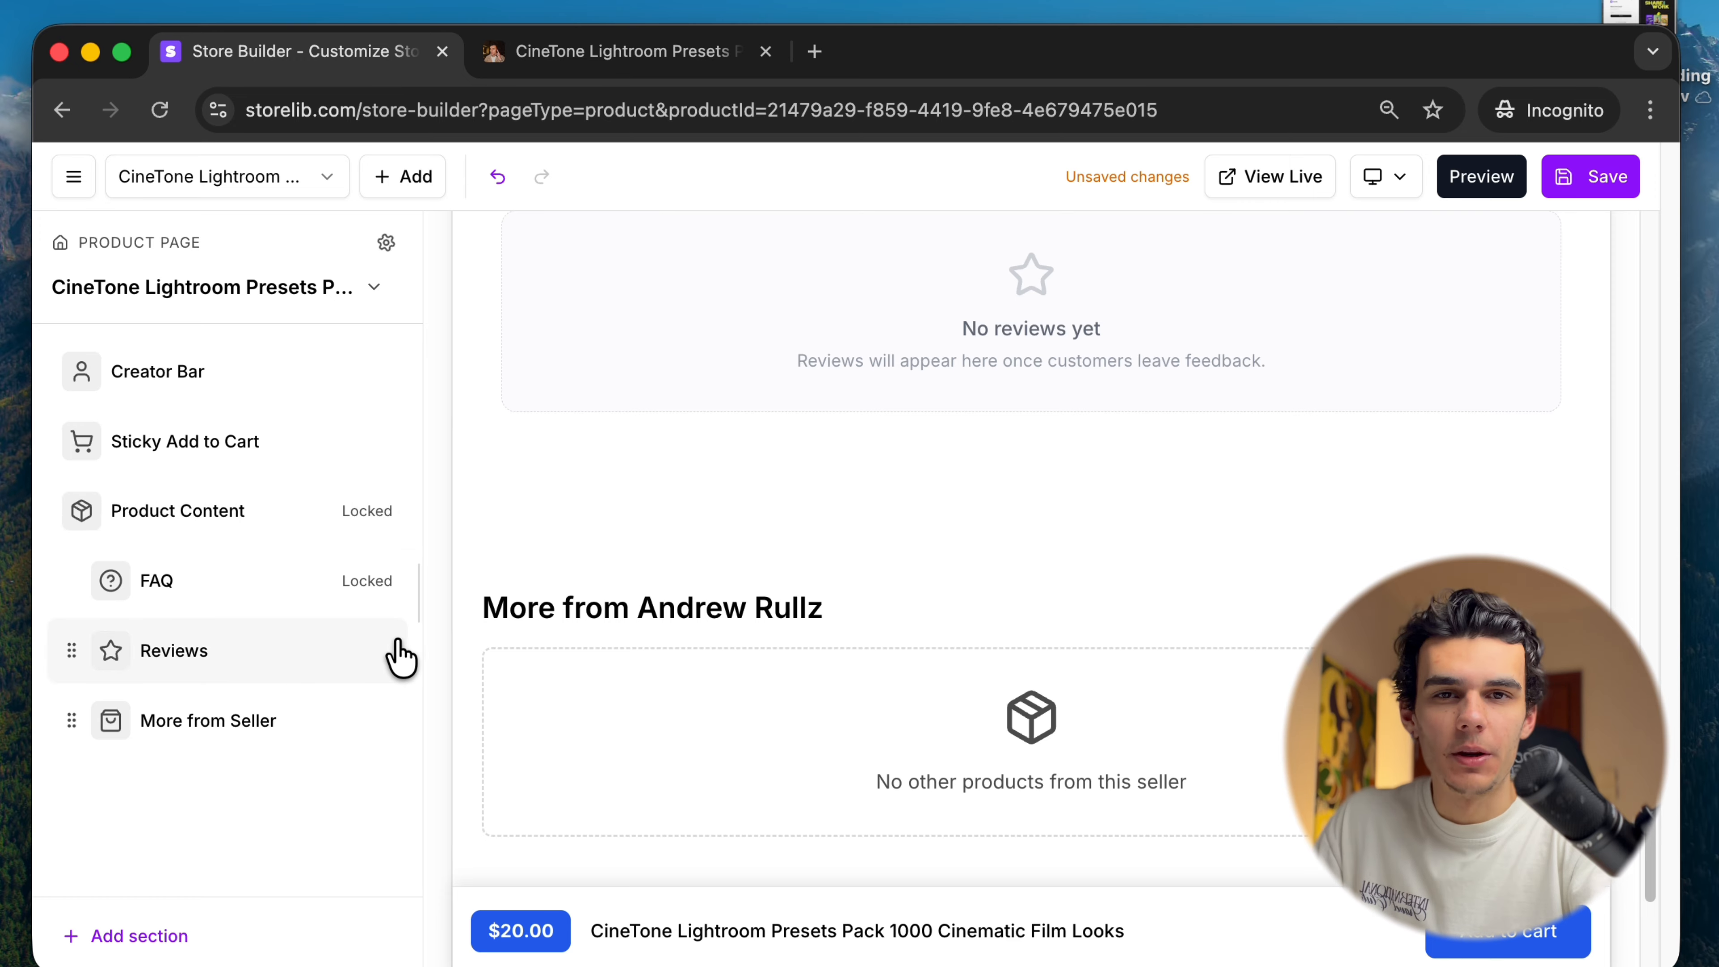
{"action": "scroll", "coordinate": [645, 626], "scroll_direction": "up", "scroll_amount": 10}
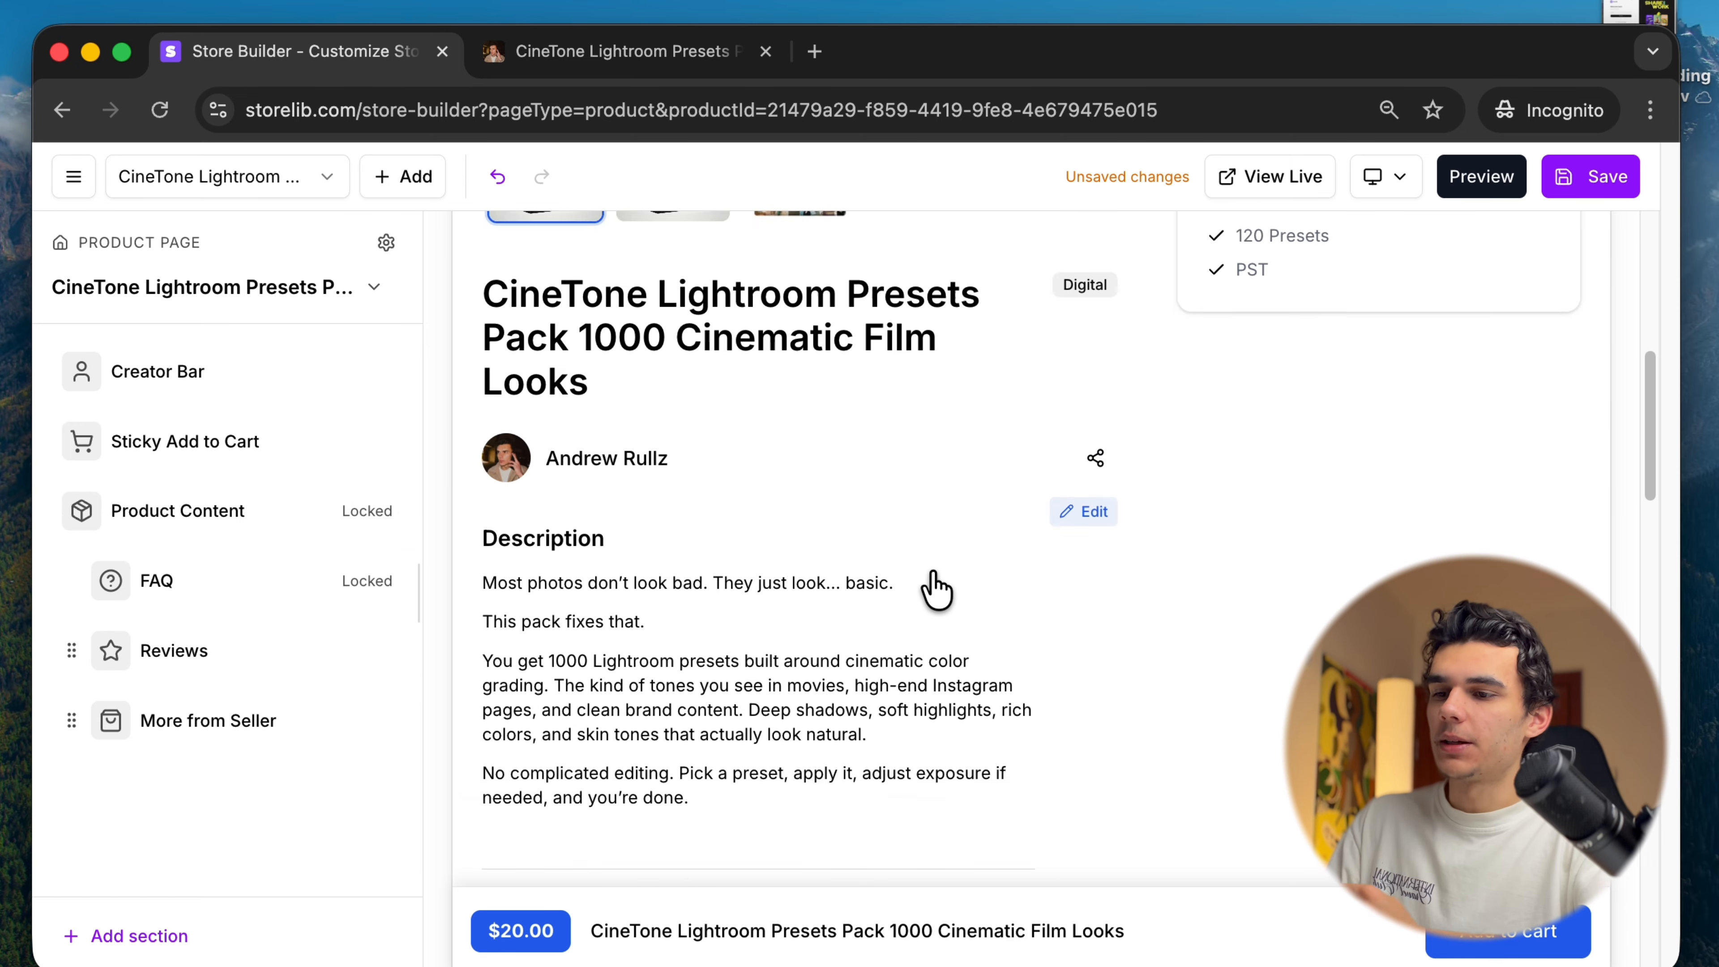
{"action": "scroll", "coordinate": [936, 589], "scroll_direction": "up", "scroll_amount": 5}
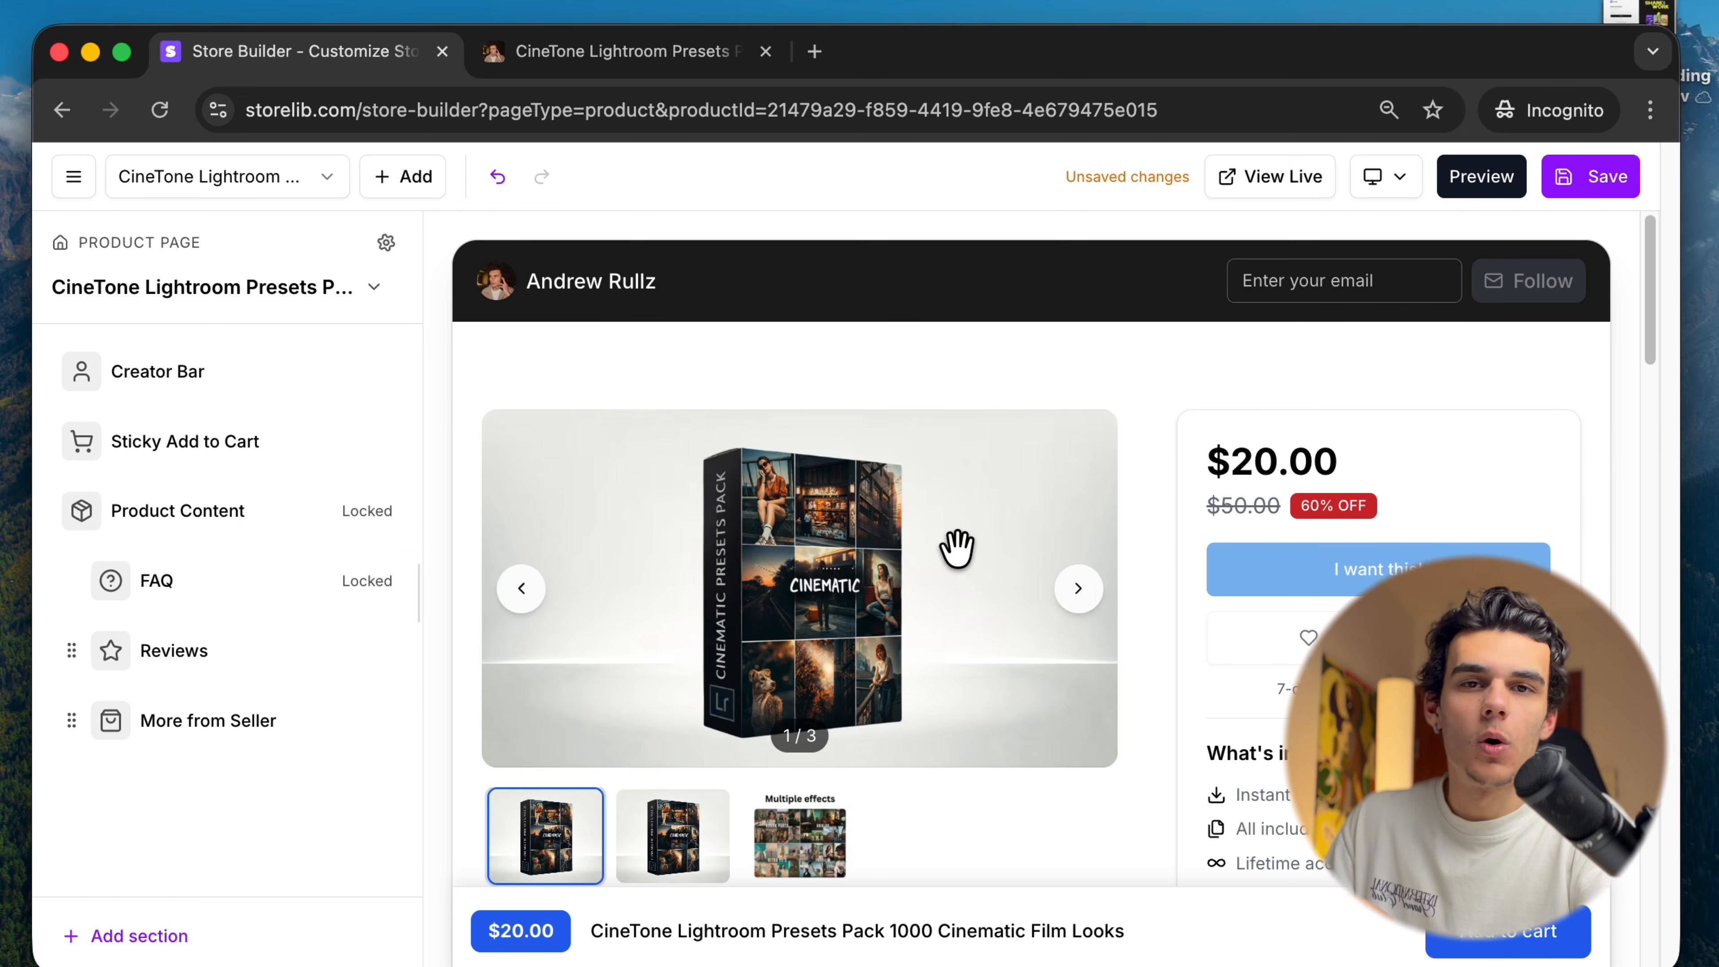
{"action": "scroll", "coordinate": [959, 545], "scroll_direction": "down", "scroll_amount": 1}
Switch the Store Builder to the Home Page and look over its banner area, profile and featured products
{"action": "left_click", "coordinate": [230, 177]}
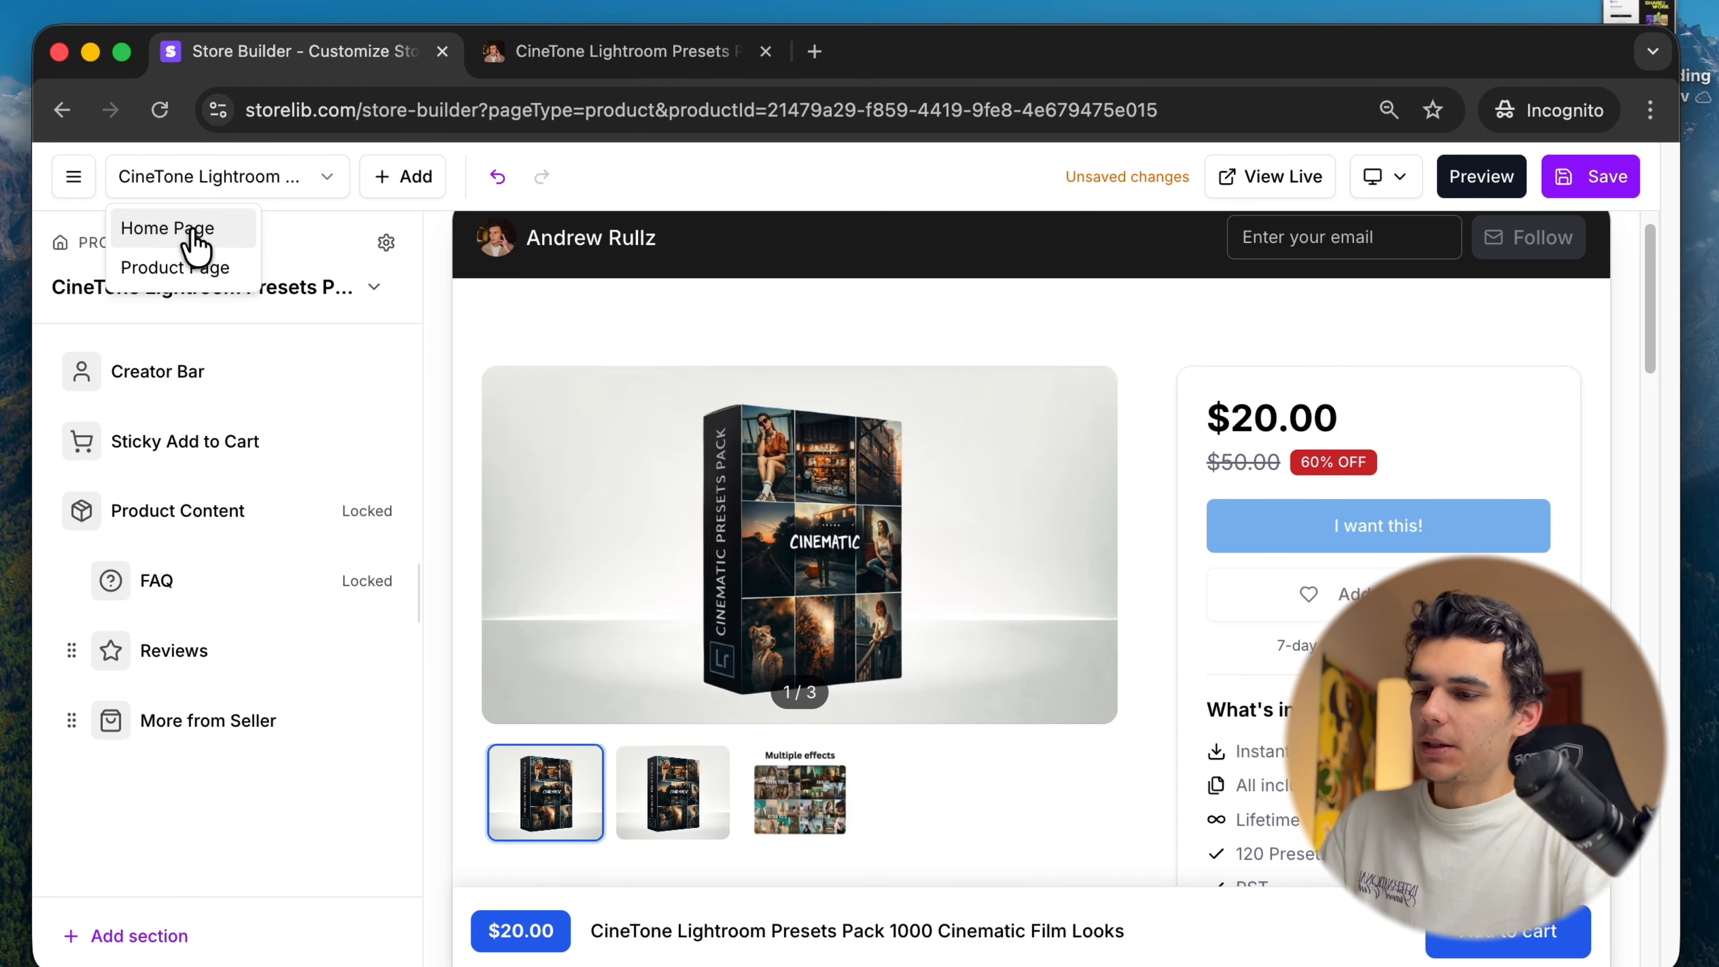
{"action": "left_click", "coordinate": [181, 228]}
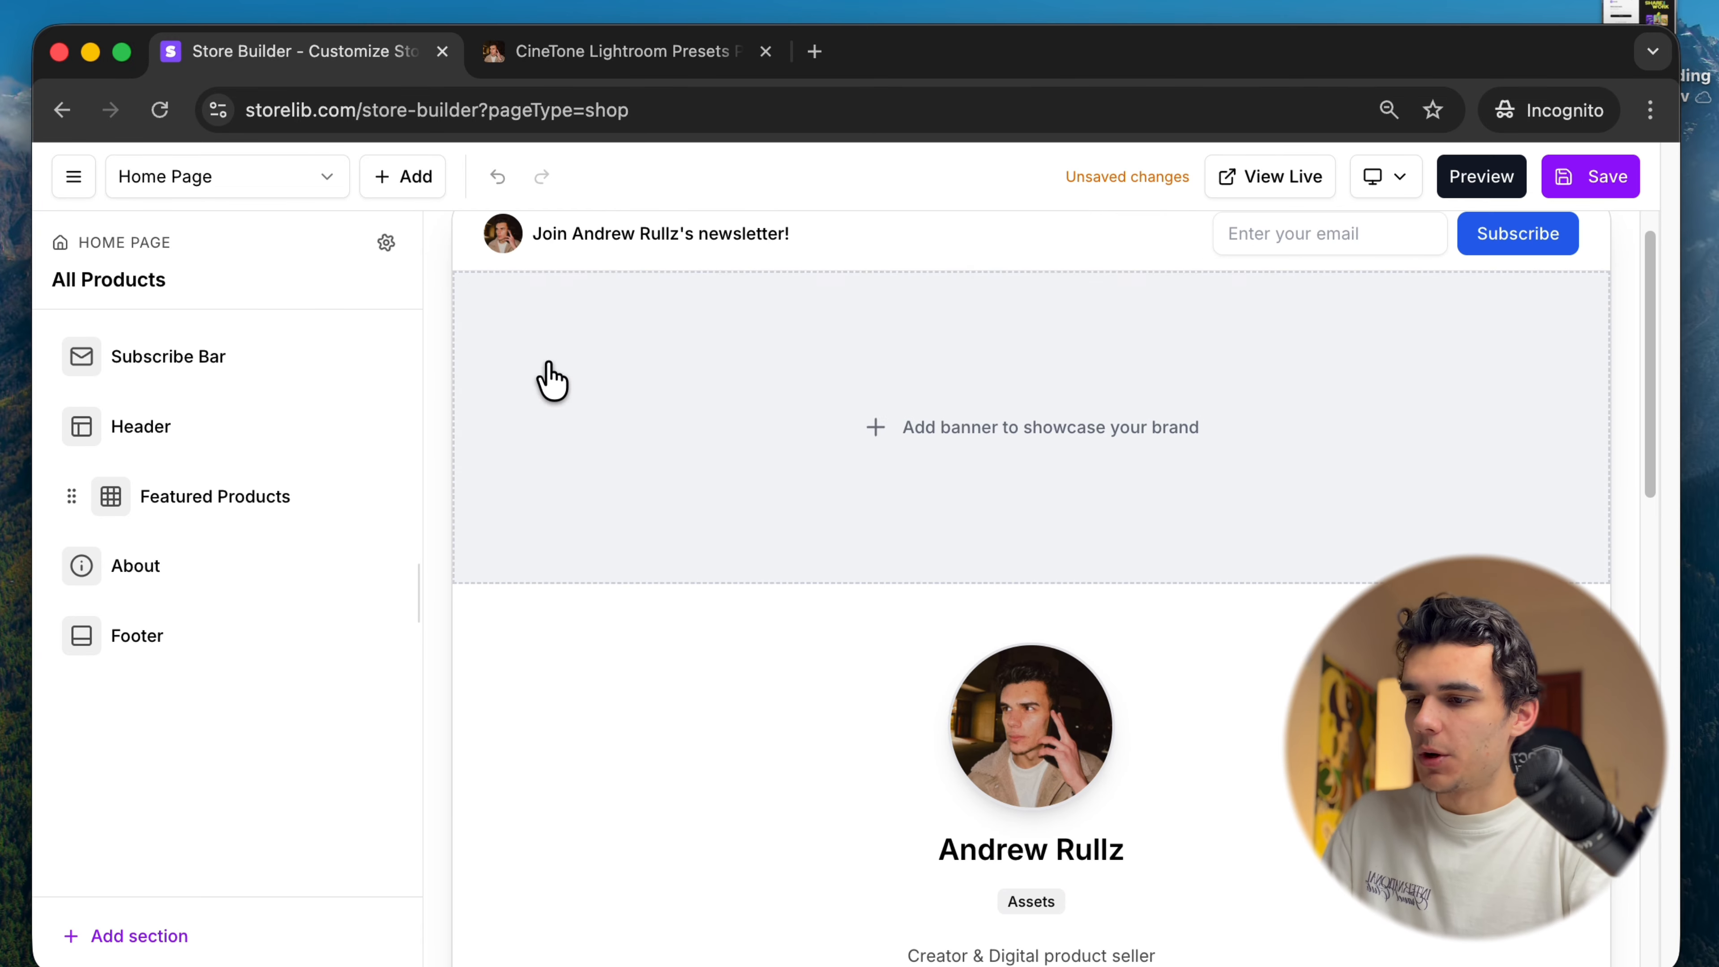
{"action": "scroll", "coordinate": [969, 715], "scroll_direction": "down", "scroll_amount": 10}
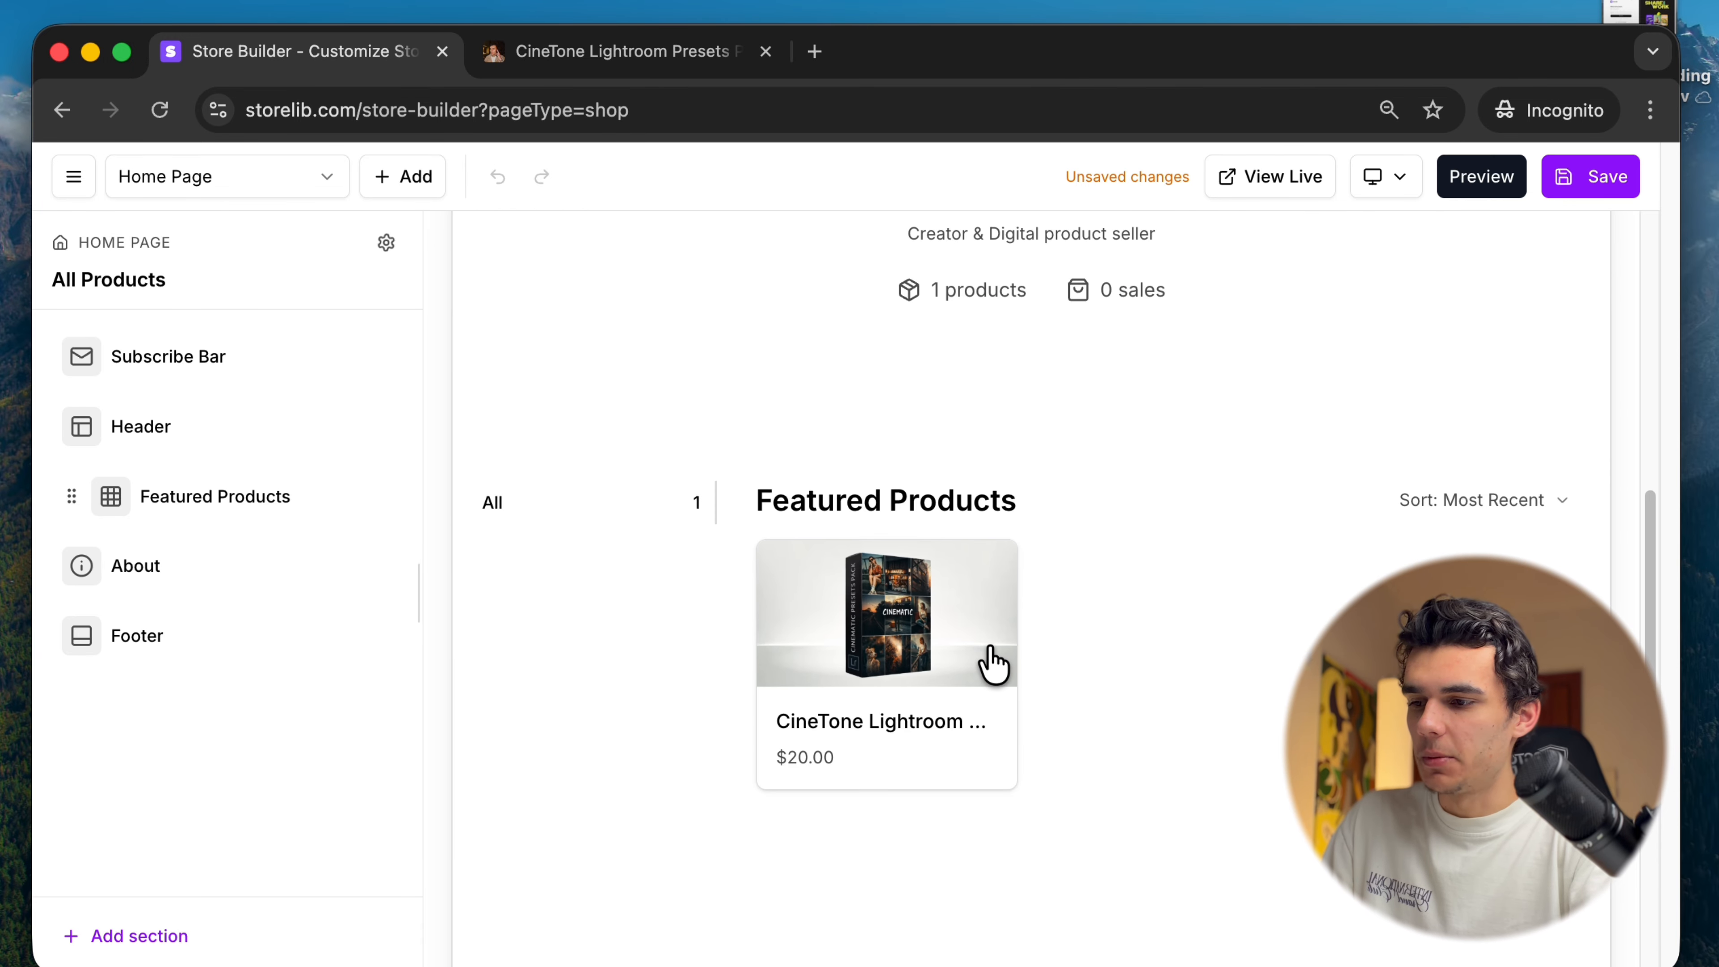
{"action": "scroll", "coordinate": [1049, 630], "scroll_direction": "up", "scroll_amount": 10}
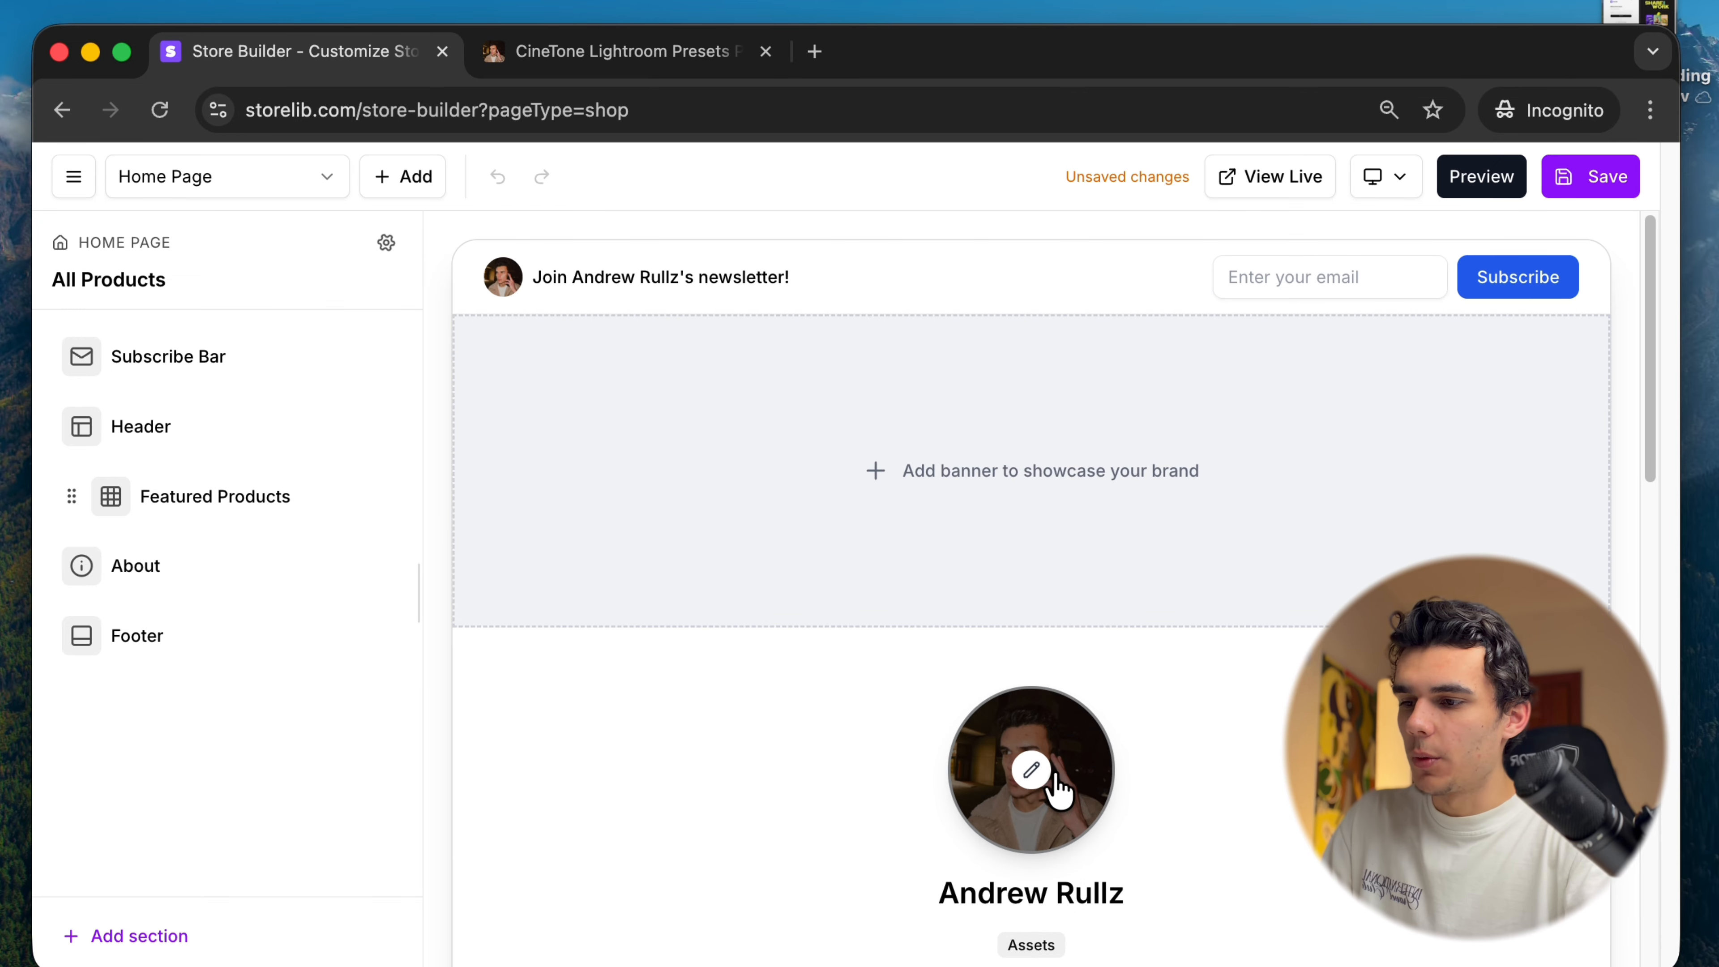
Set the home page header's cover image to the black star-trails picture from the curated images in the library
{"action": "scroll", "coordinate": [765, 711], "scroll_direction": "down", "scroll_amount": 2}
{"action": "scroll", "coordinate": [759, 708], "scroll_direction": "down", "scroll_amount": 1}
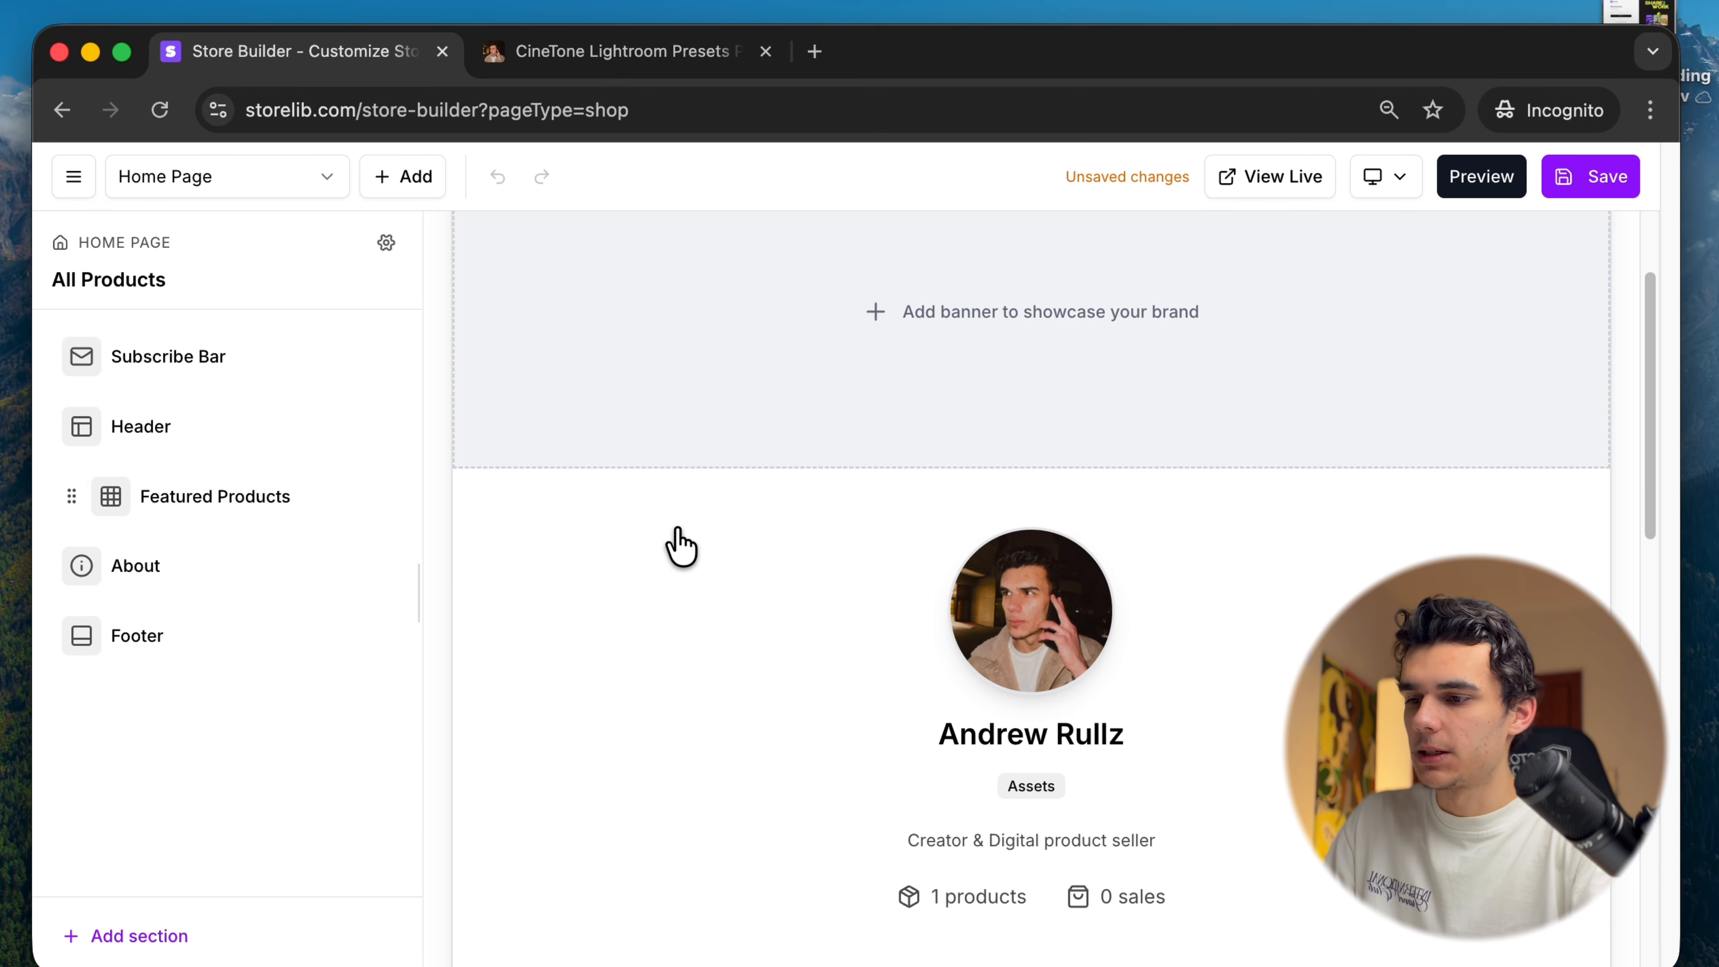
{"action": "scroll", "coordinate": [873, 495], "scroll_direction": "up", "scroll_amount": 3}
{"action": "left_click", "coordinate": [866, 468]}
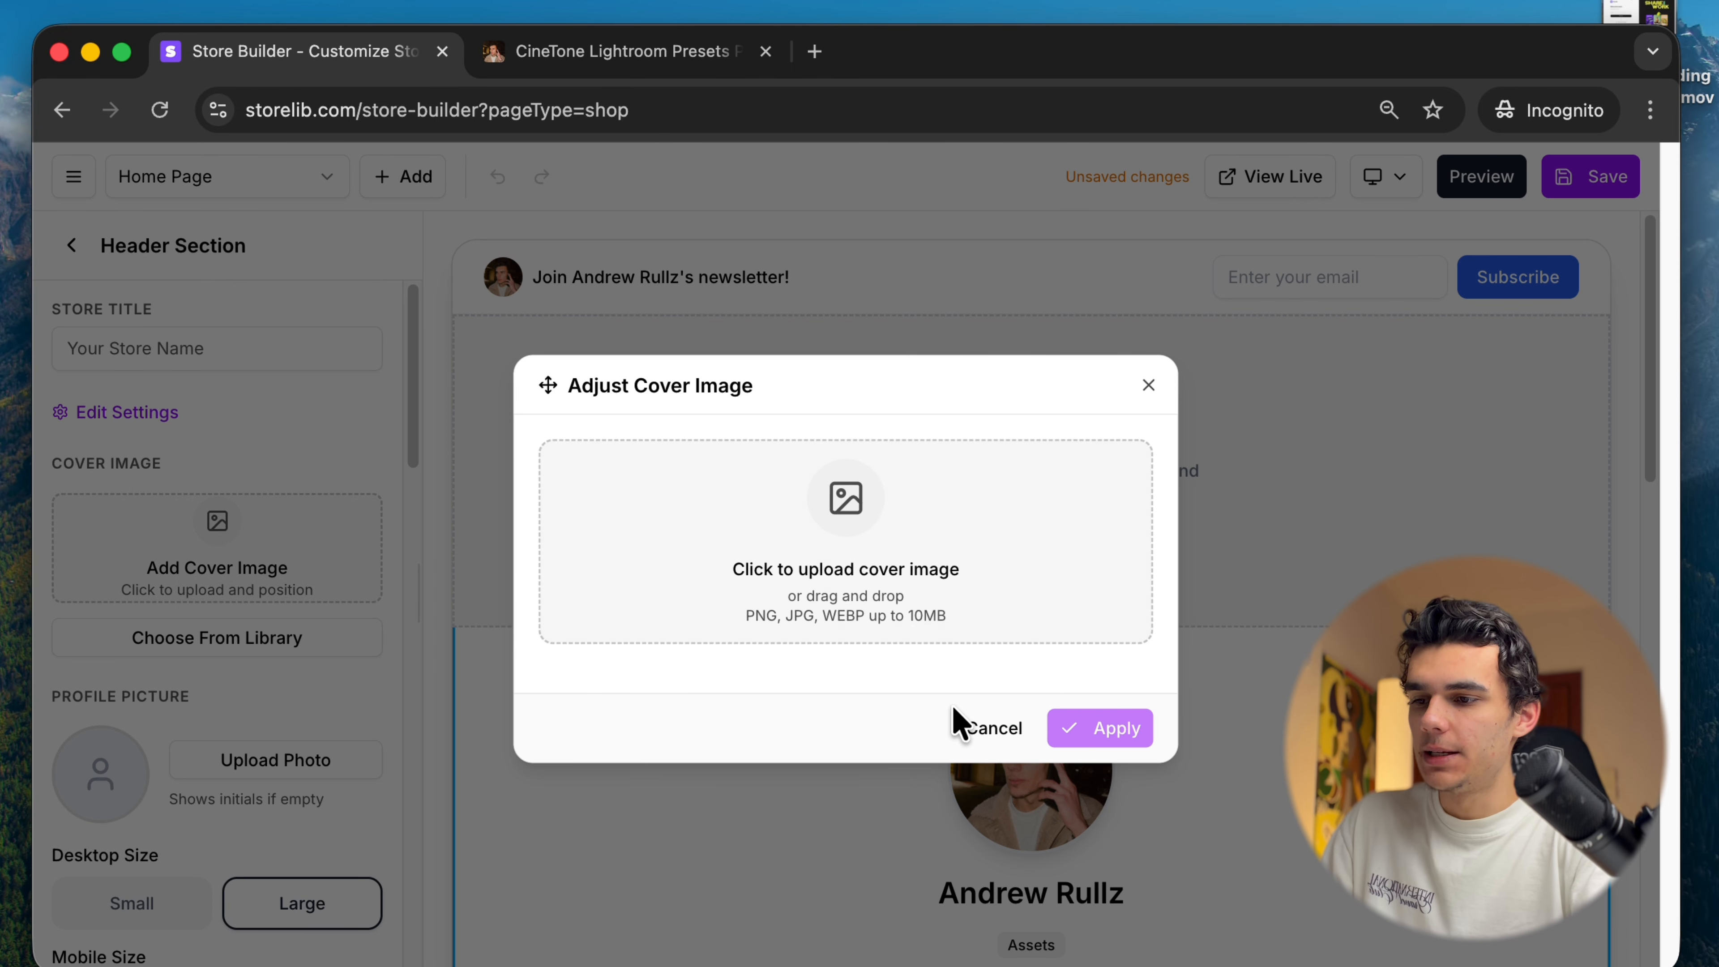
{"action": "left_click", "coordinate": [975, 727]}
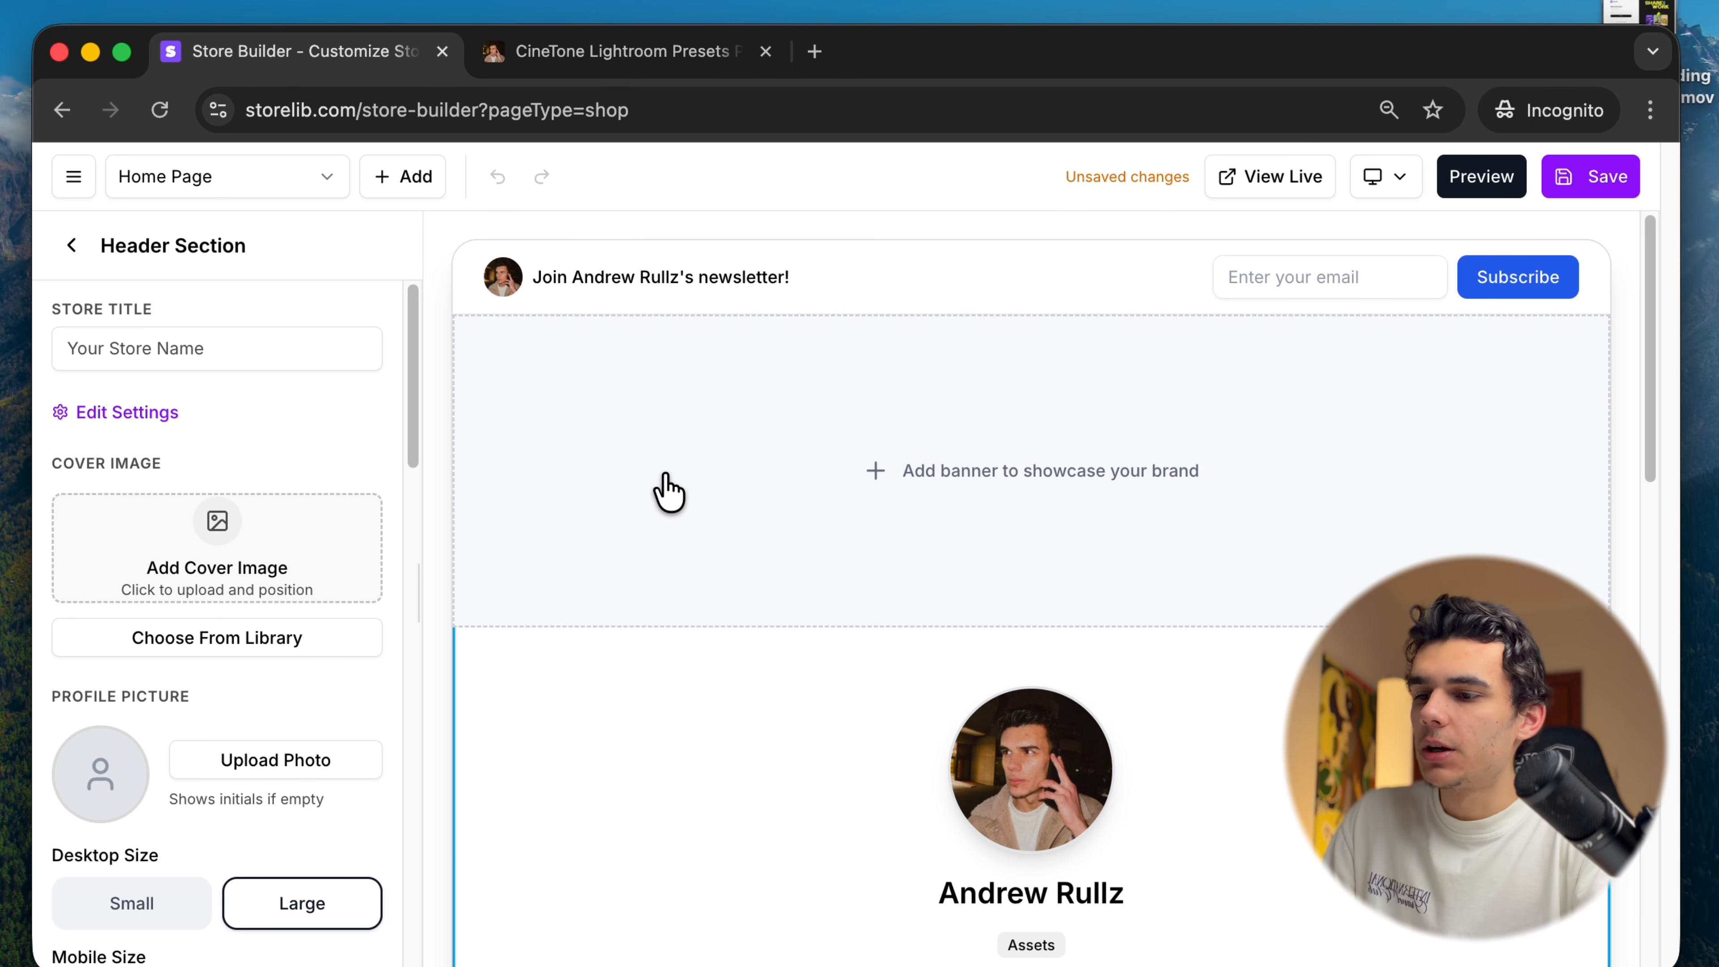
{"action": "scroll", "coordinate": [671, 518], "scroll_direction": "down", "scroll_amount": 5}
{"action": "scroll", "coordinate": [684, 520], "scroll_direction": "up", "scroll_amount": 5}
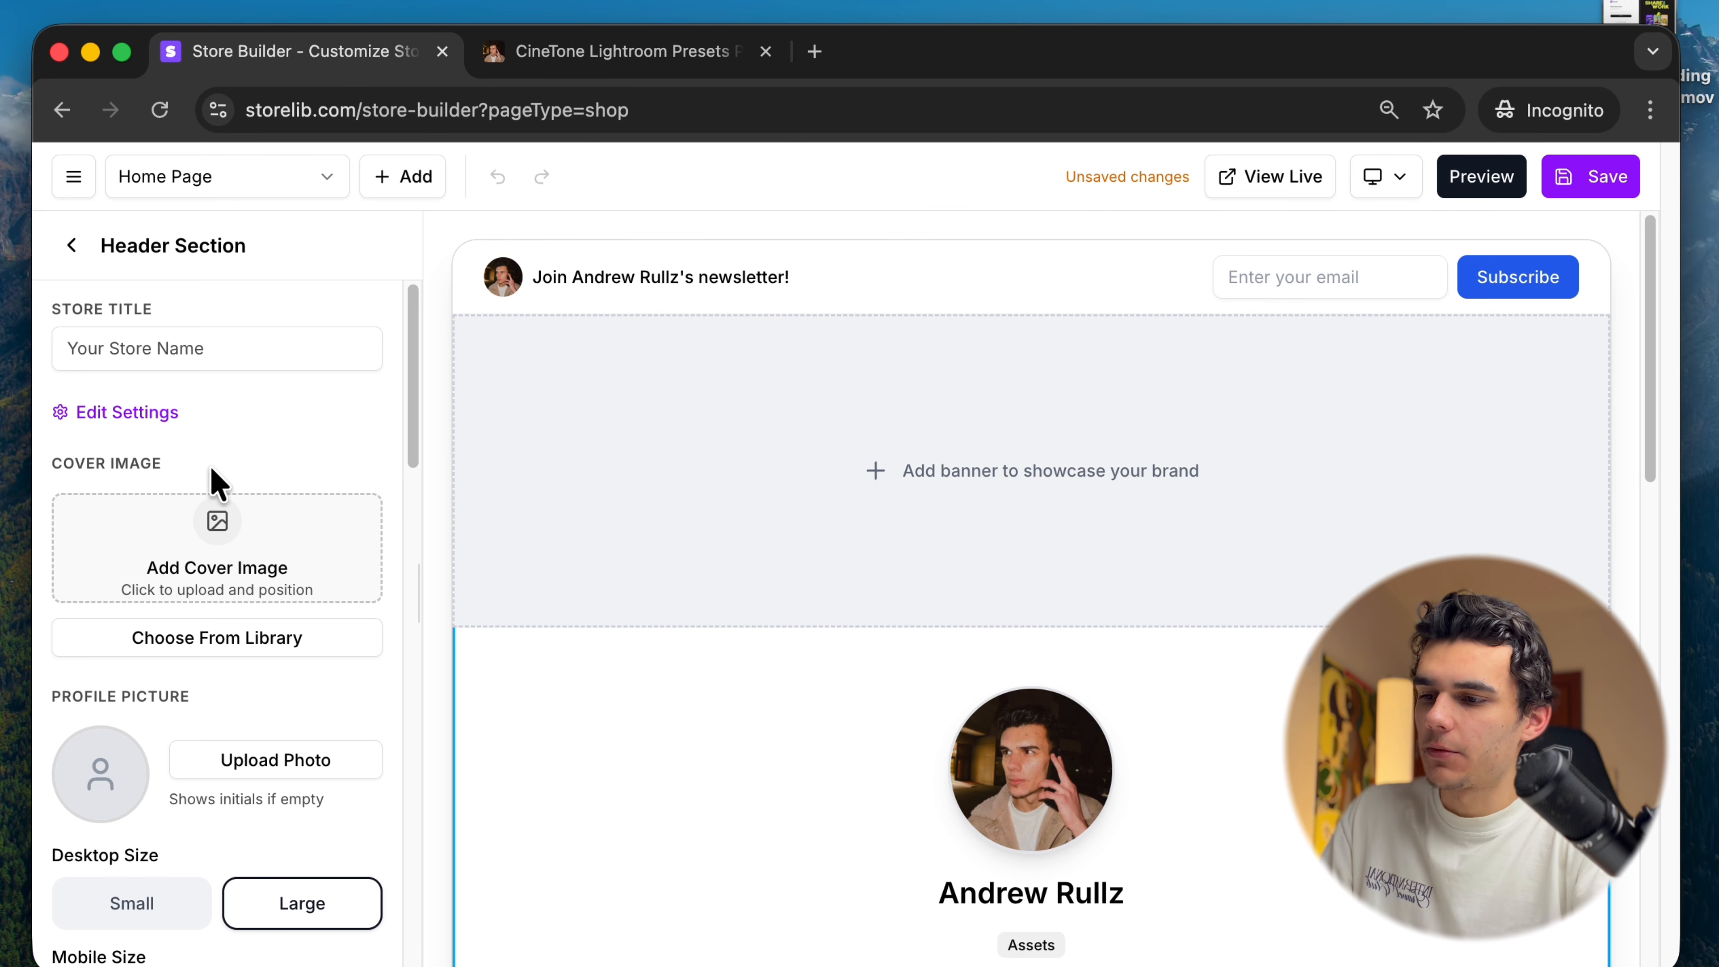
{"action": "left_click", "coordinate": [242, 635]}
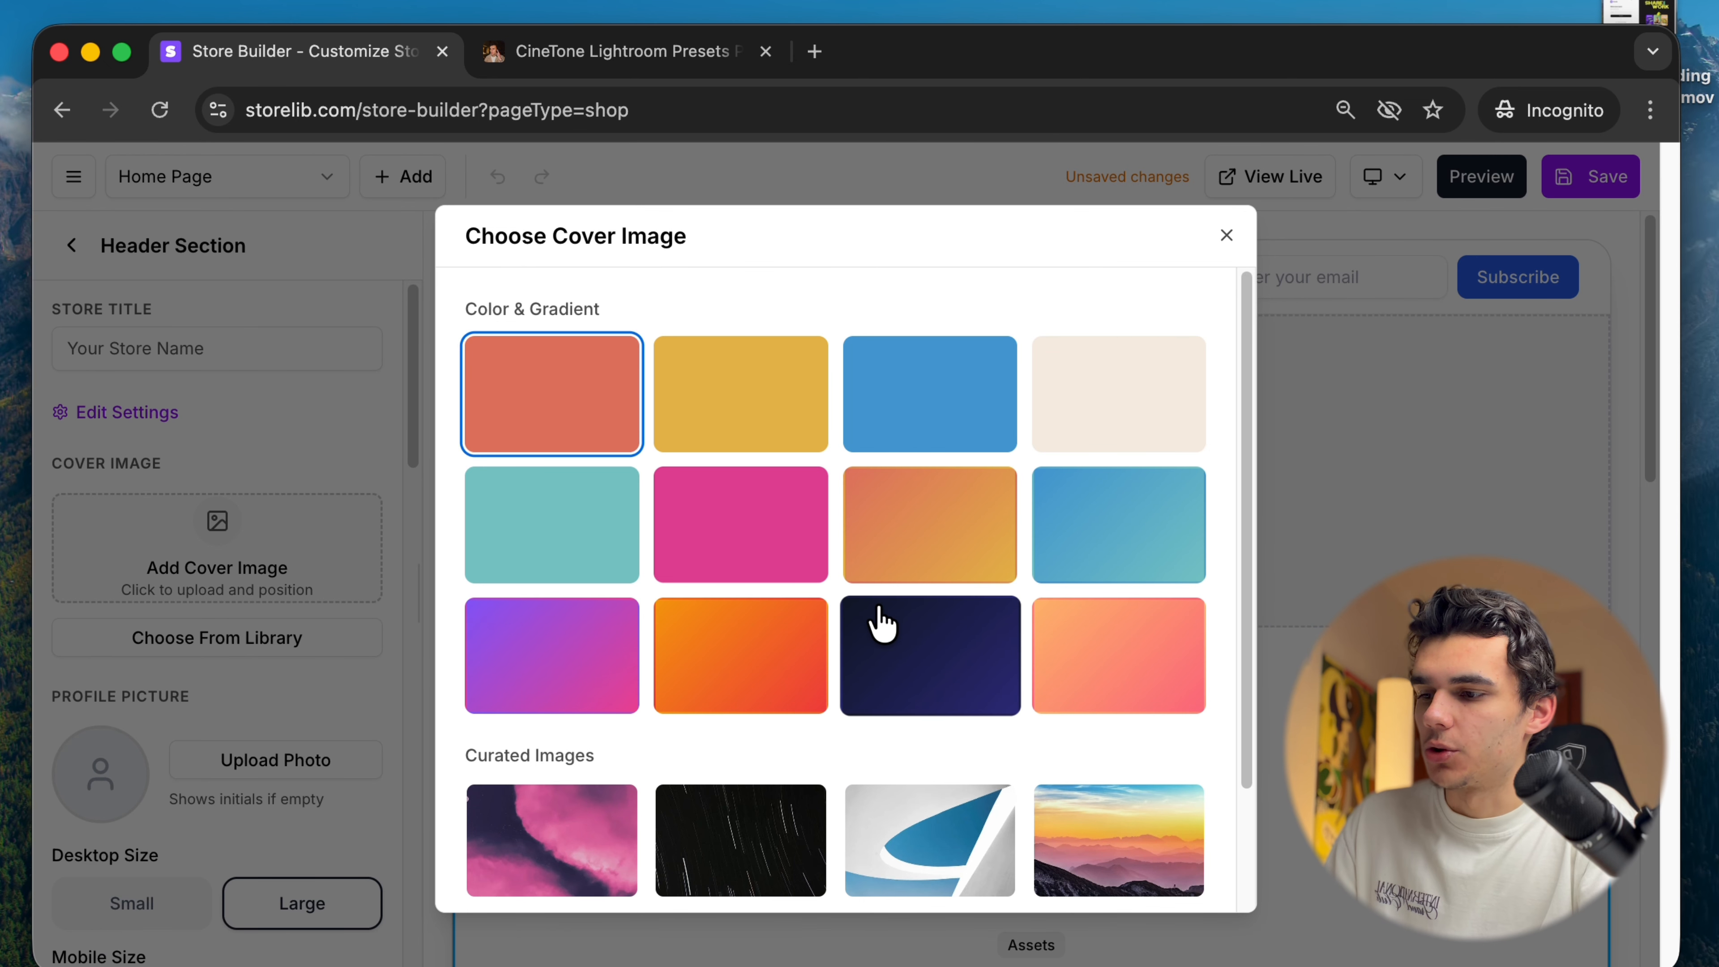
{"action": "left_click", "coordinate": [733, 826]}
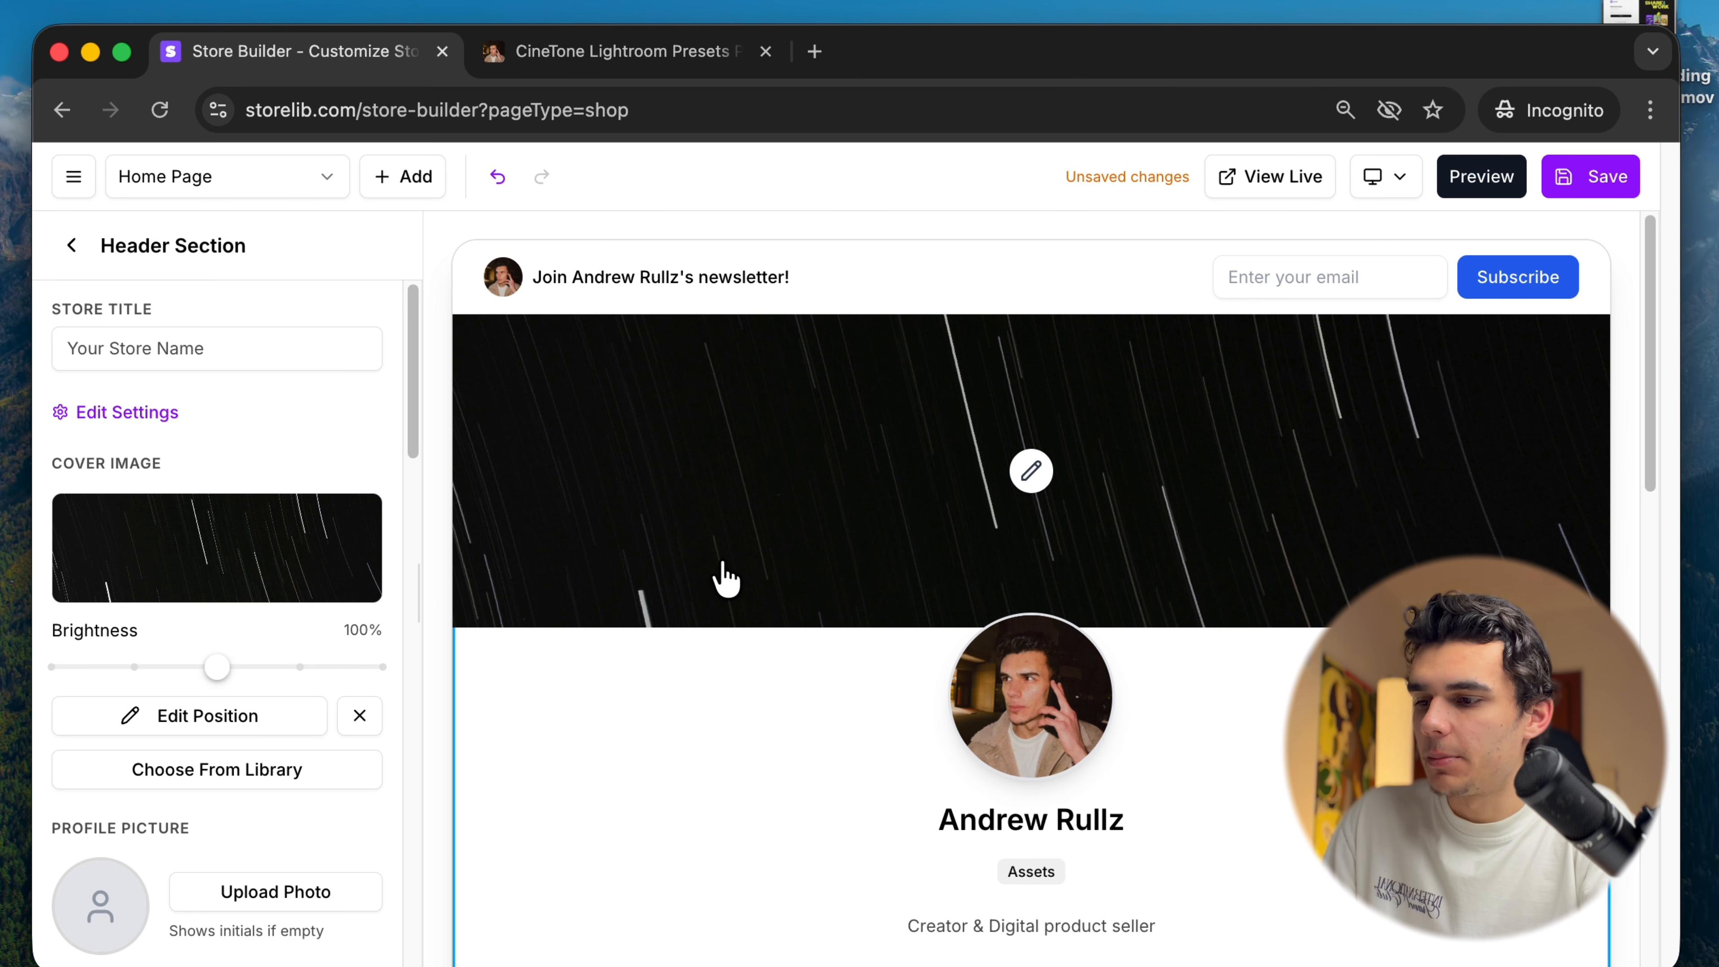
{"action": "left_click", "coordinate": [72, 246]}
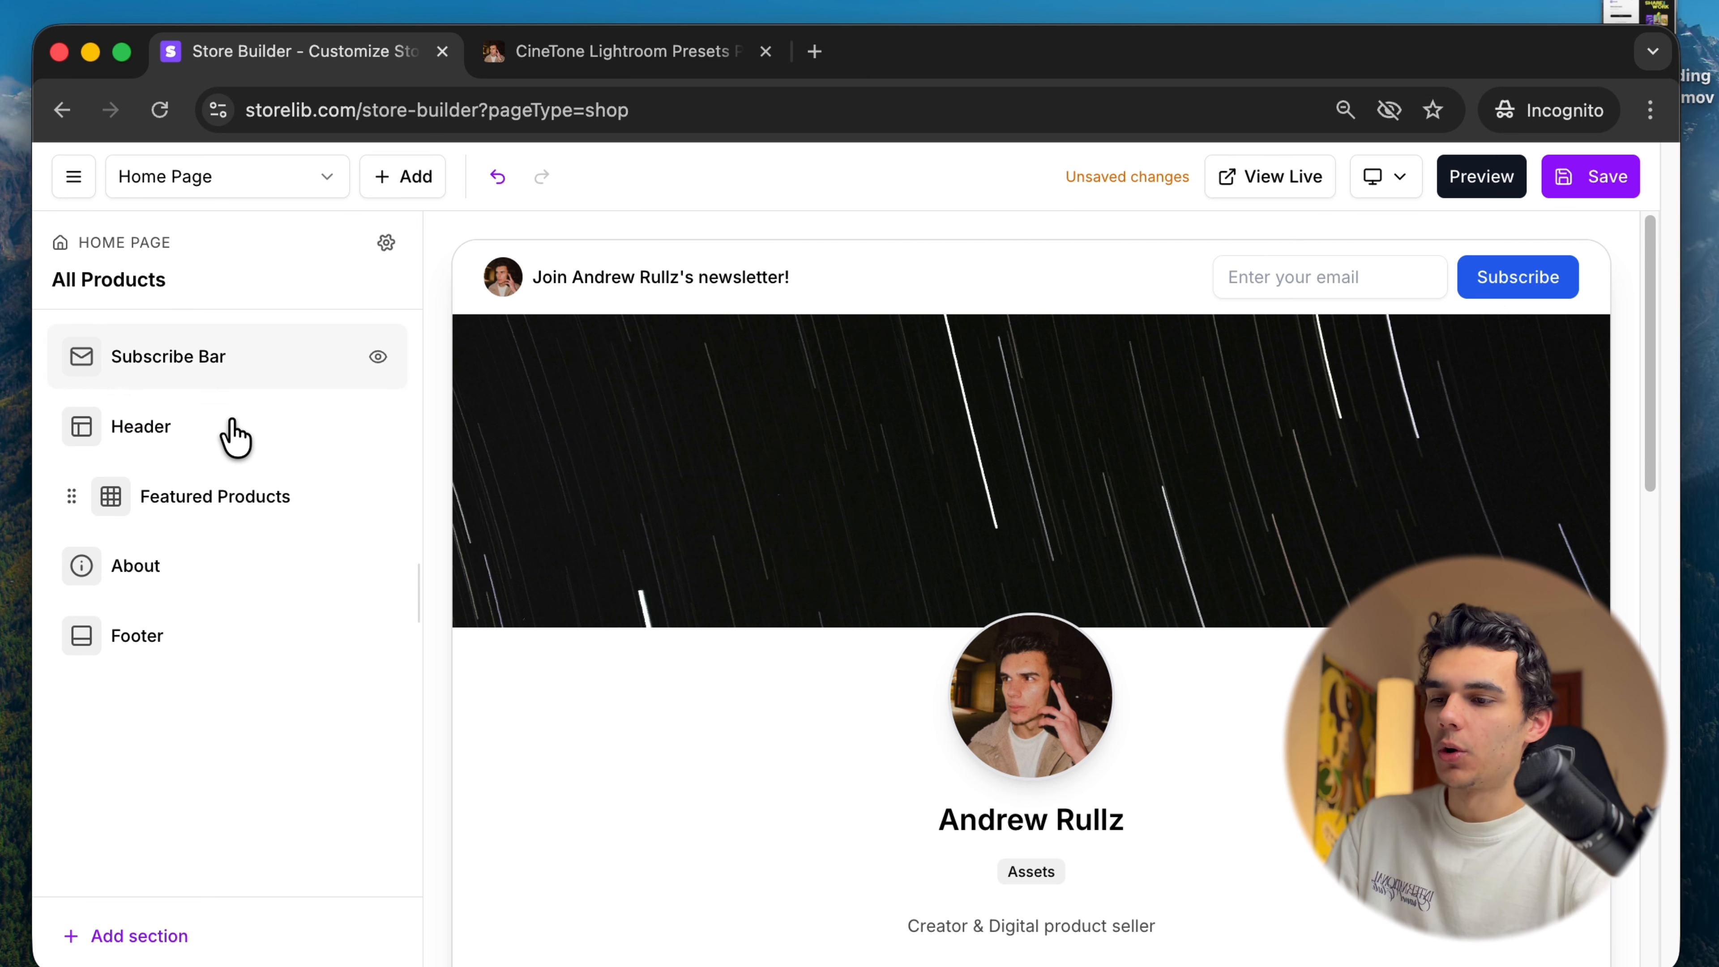
Browse the section types that can be added to the home page, including the Image + Text and Content categories
{"action": "left_click", "coordinate": [182, 942]}
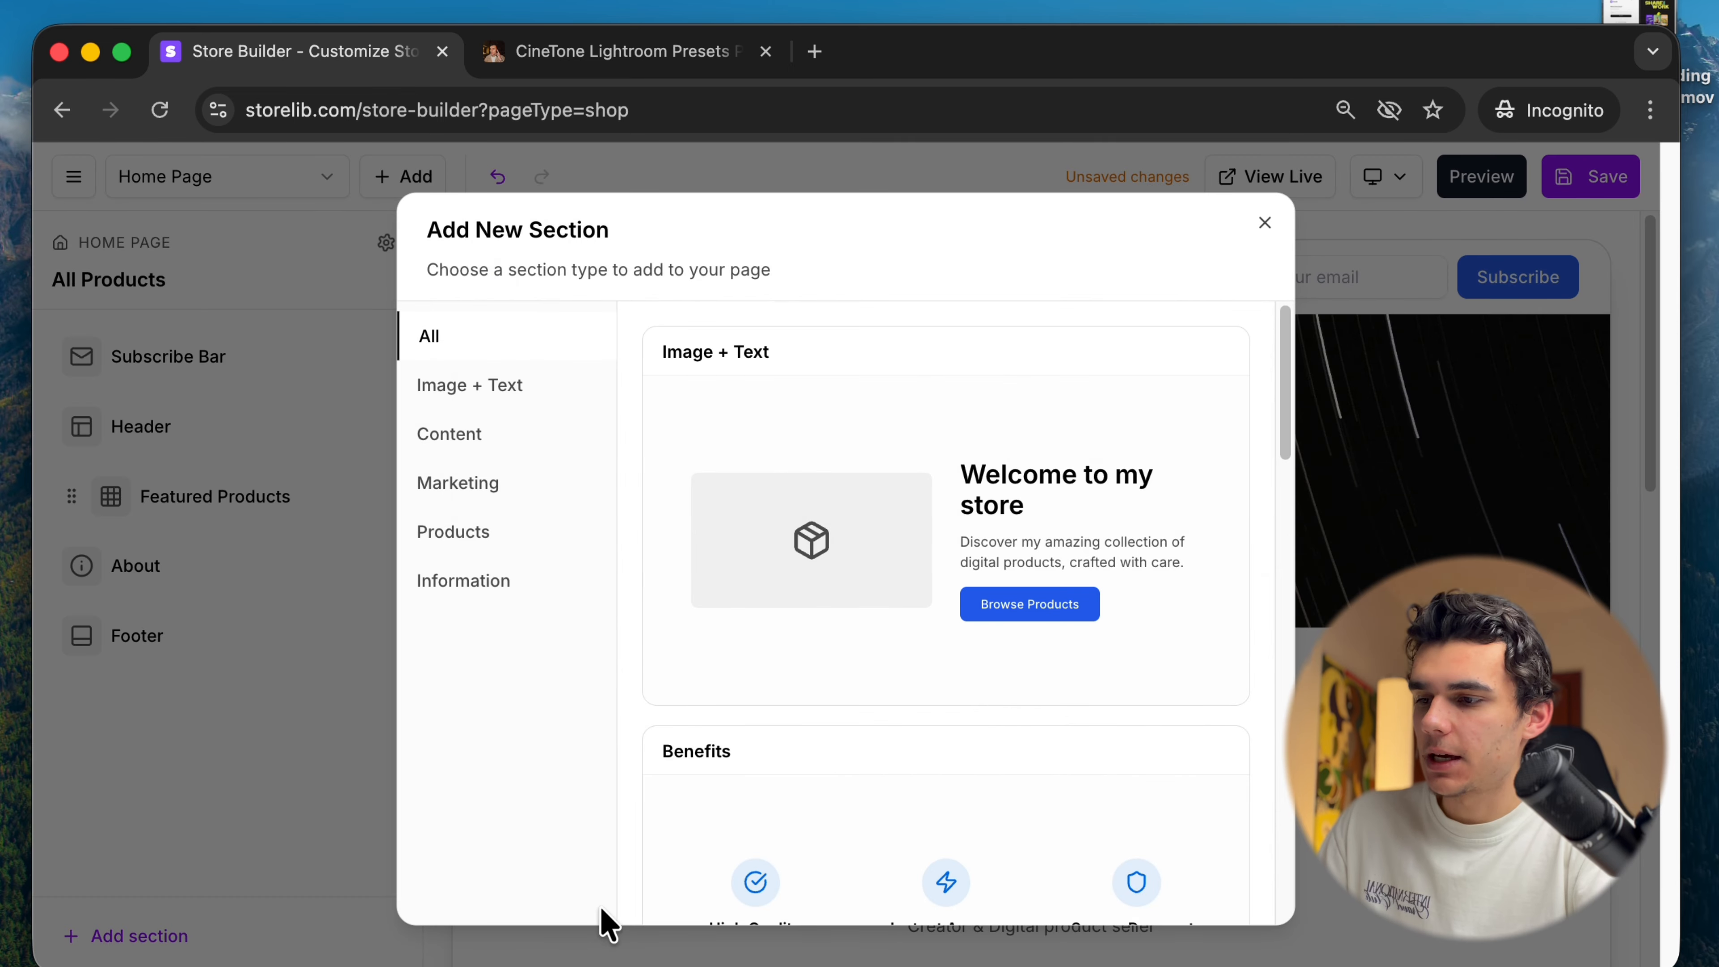
{"action": "left_click", "coordinate": [476, 386]}
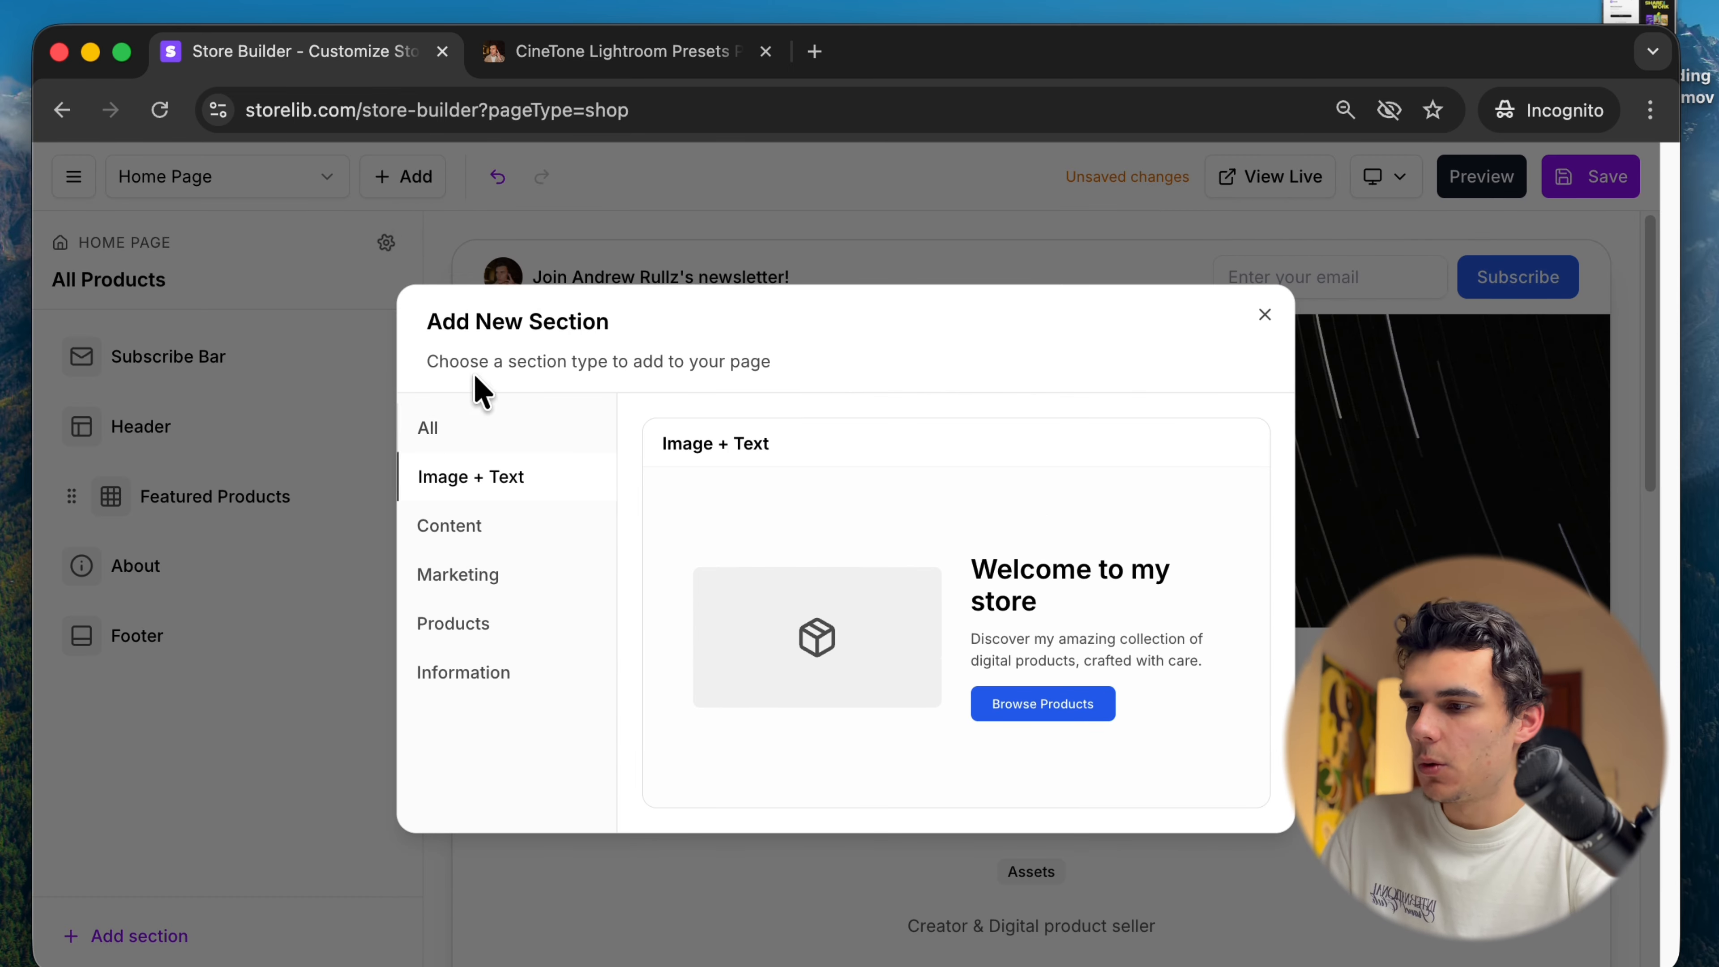
{"action": "left_click", "coordinate": [444, 523]}
{"action": "left_click", "coordinate": [447, 332]}
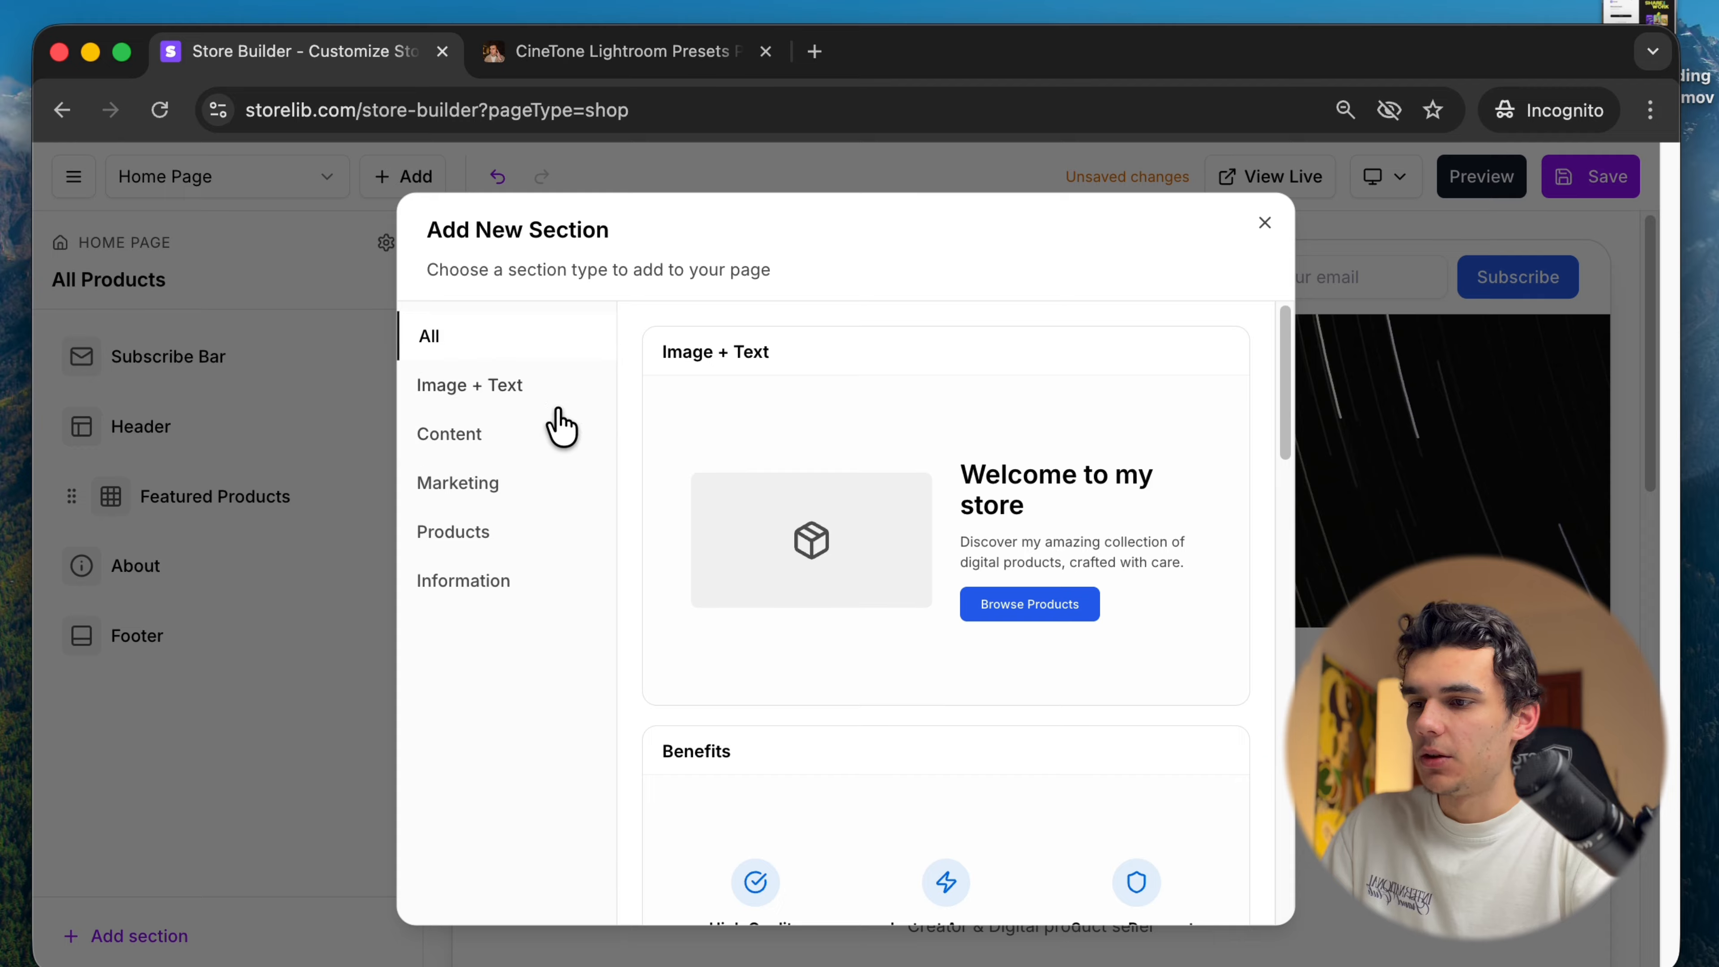
{"action": "scroll", "coordinate": [837, 506], "scroll_direction": "down", "scroll_amount": 8}
{"action": "scroll", "coordinate": [933, 480], "scroll_direction": "up", "scroll_amount": 4}
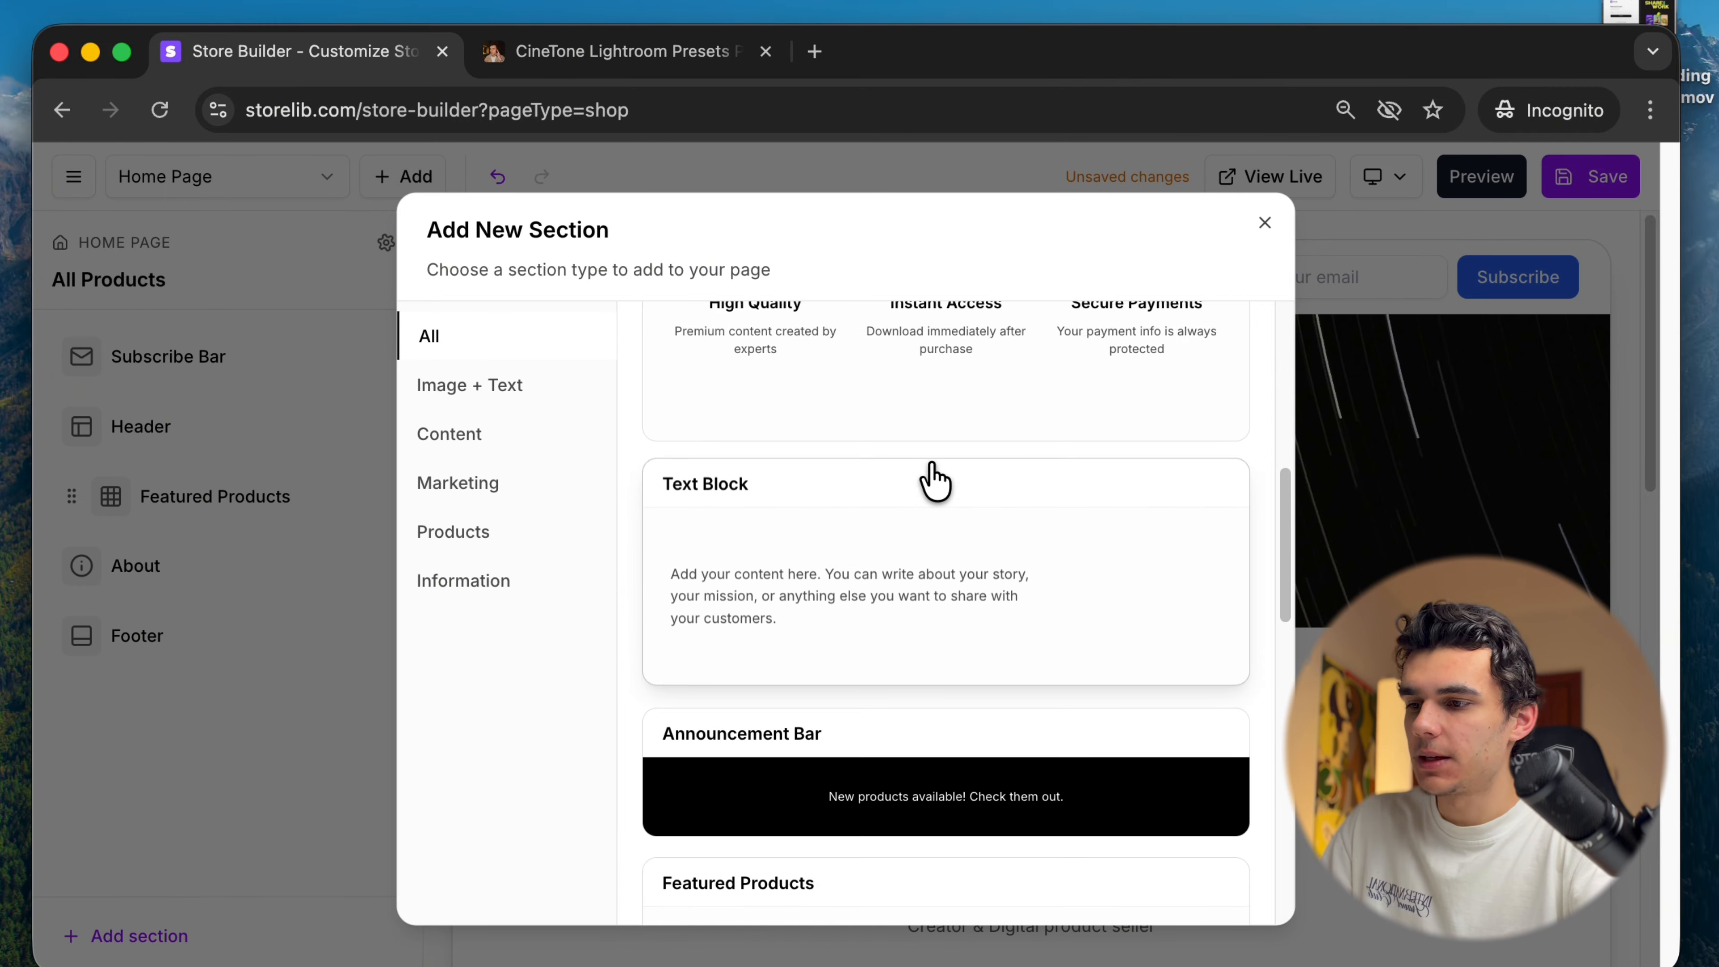
{"action": "scroll", "coordinate": [982, 537], "scroll_direction": "down", "scroll_amount": 8}
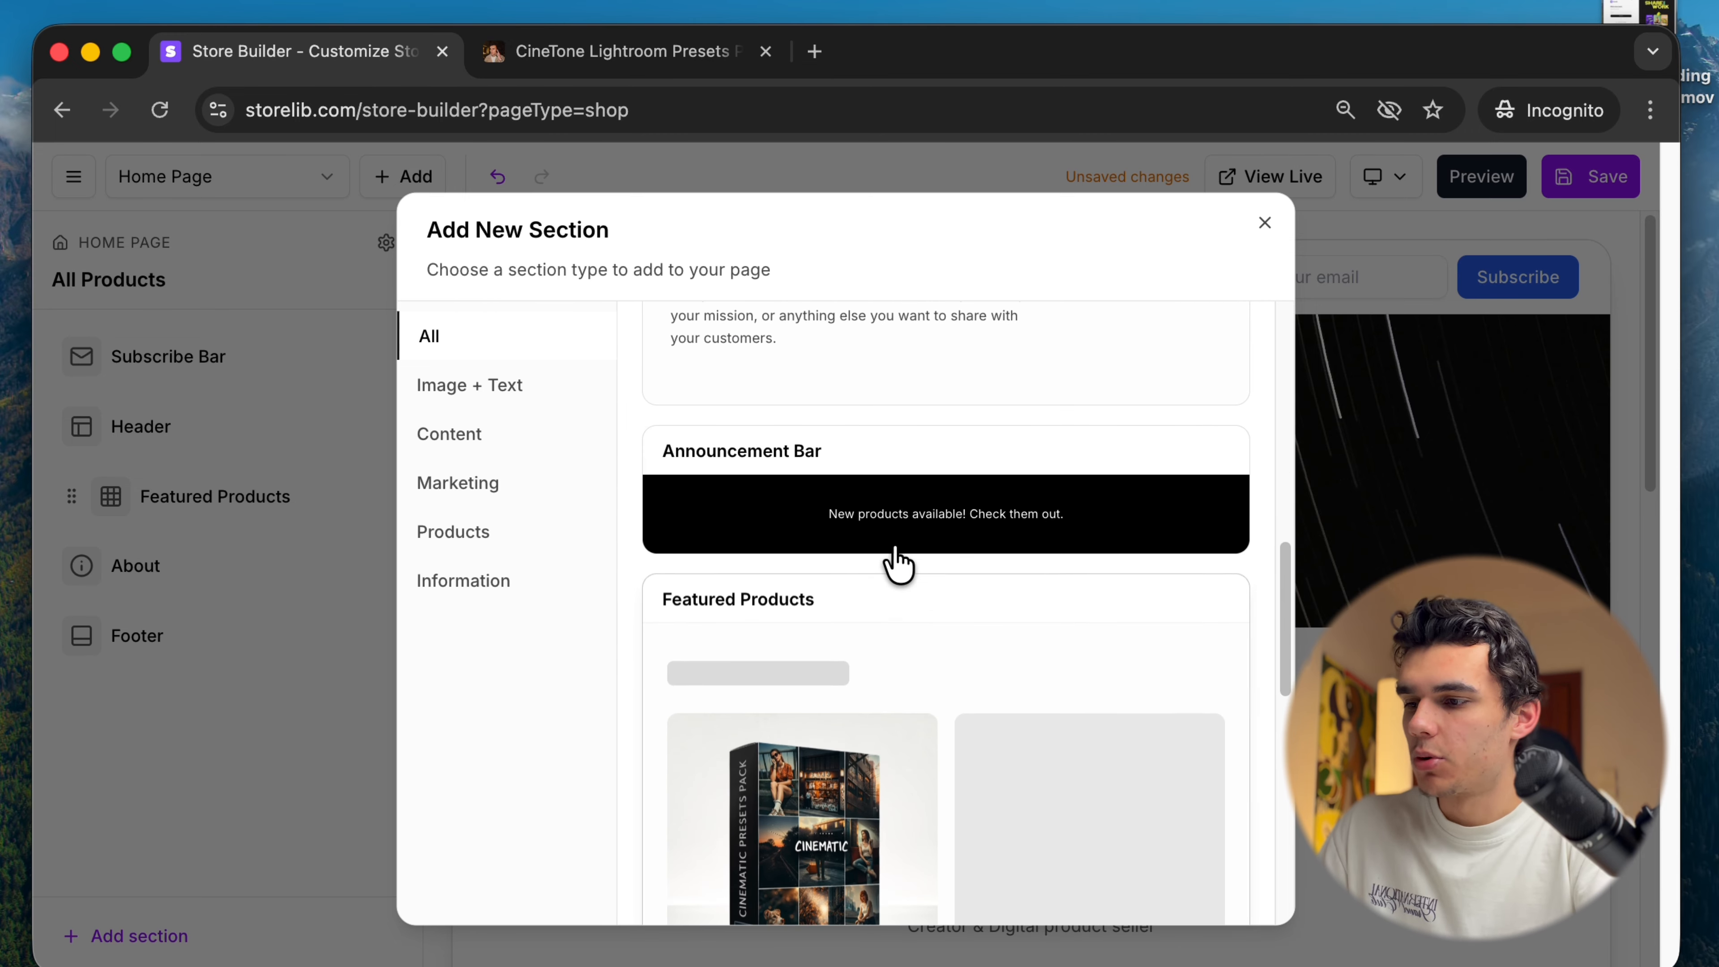
{"action": "scroll", "coordinate": [869, 605], "scroll_direction": "down", "scroll_amount": 6}
{"action": "scroll", "coordinate": [882, 607], "scroll_direction": "up", "scroll_amount": 7}
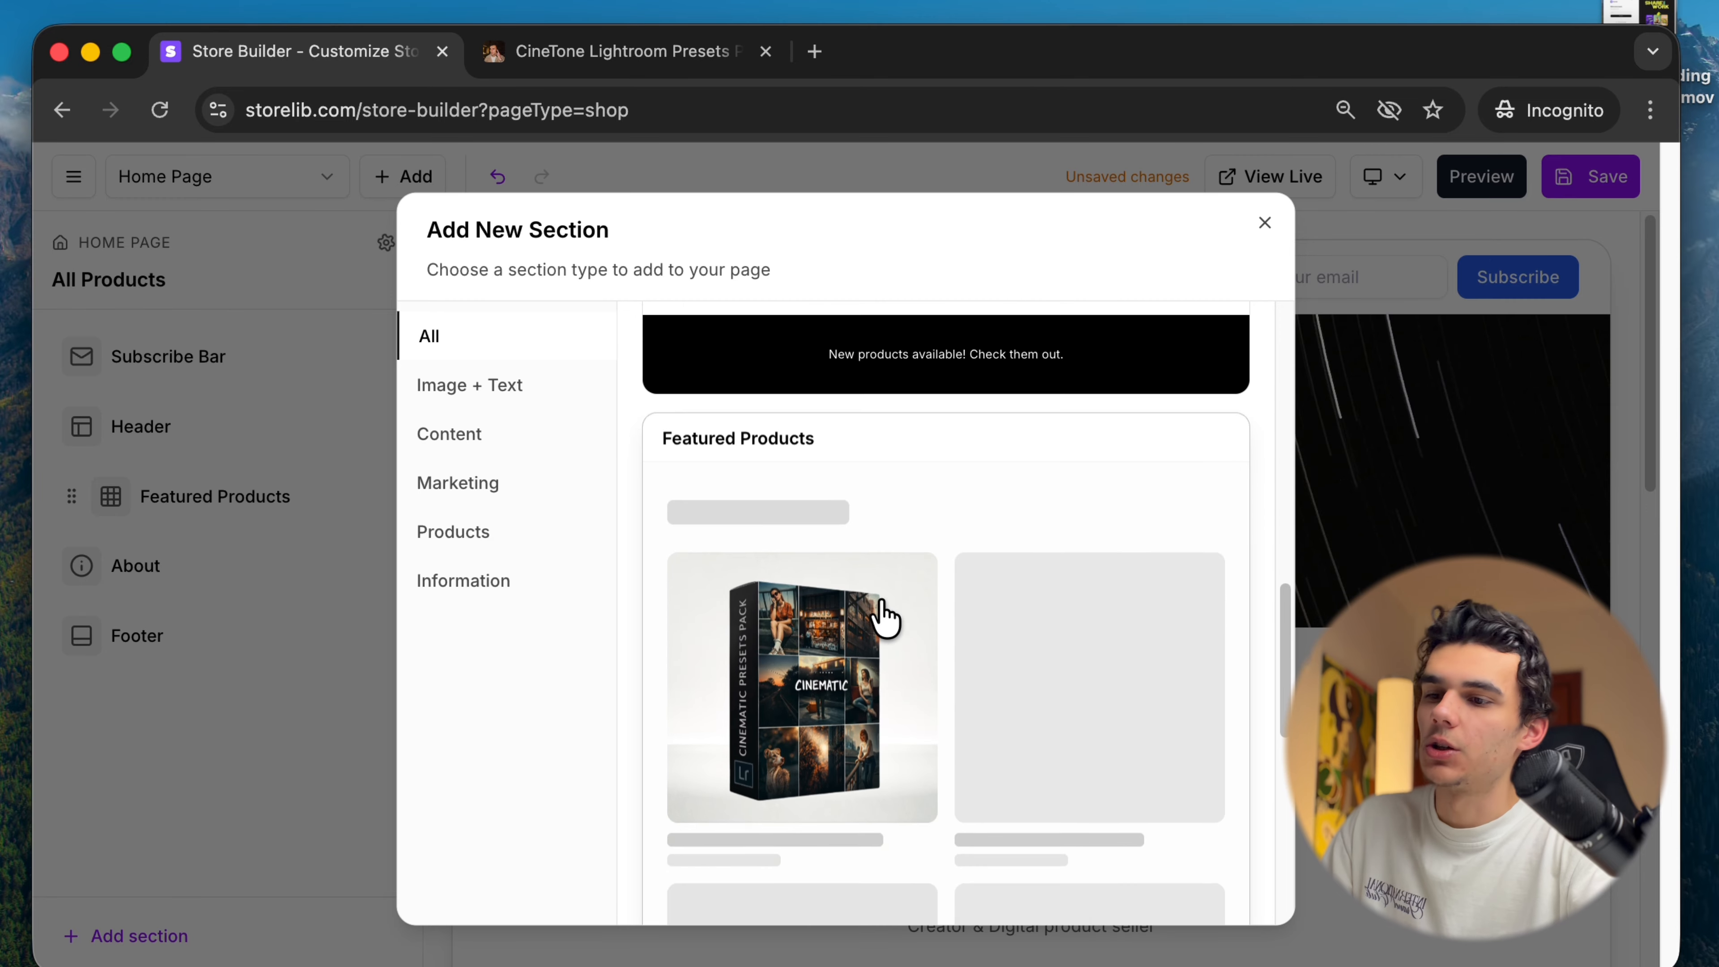
{"action": "scroll", "coordinate": [893, 626], "scroll_direction": "up", "scroll_amount": 8}
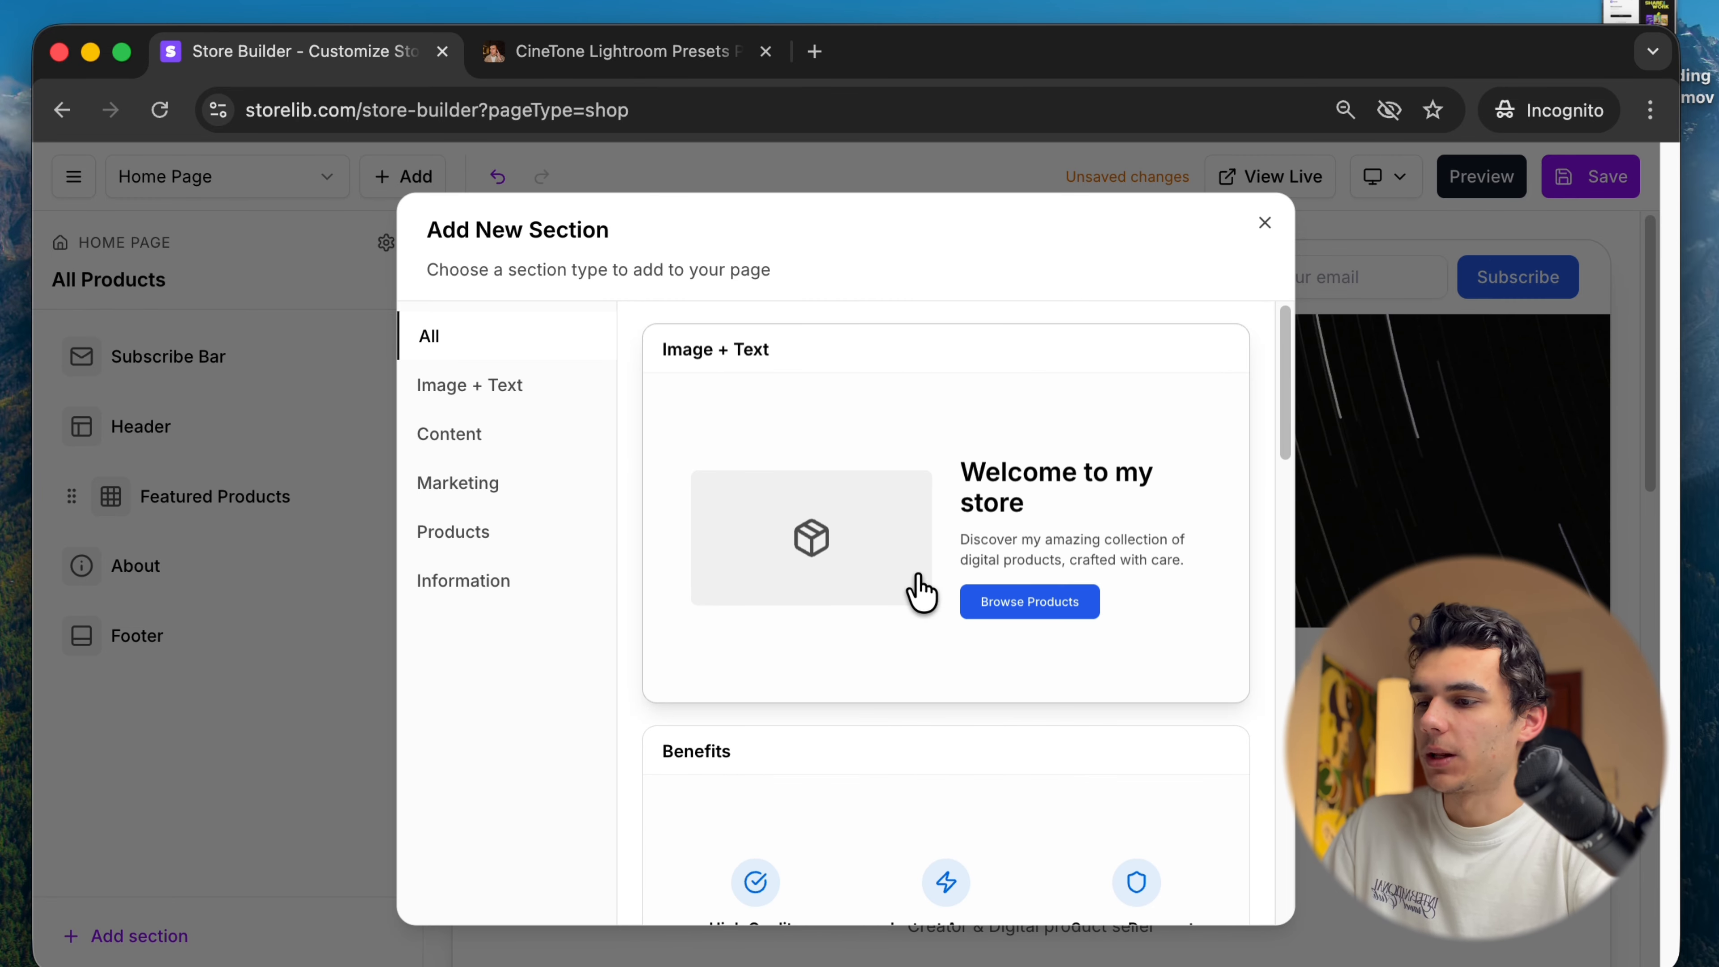
Add an Announcement Bar section to the home page and check its placement below the featured products
{"action": "scroll", "coordinate": [894, 555], "scroll_direction": "down", "scroll_amount": 8}
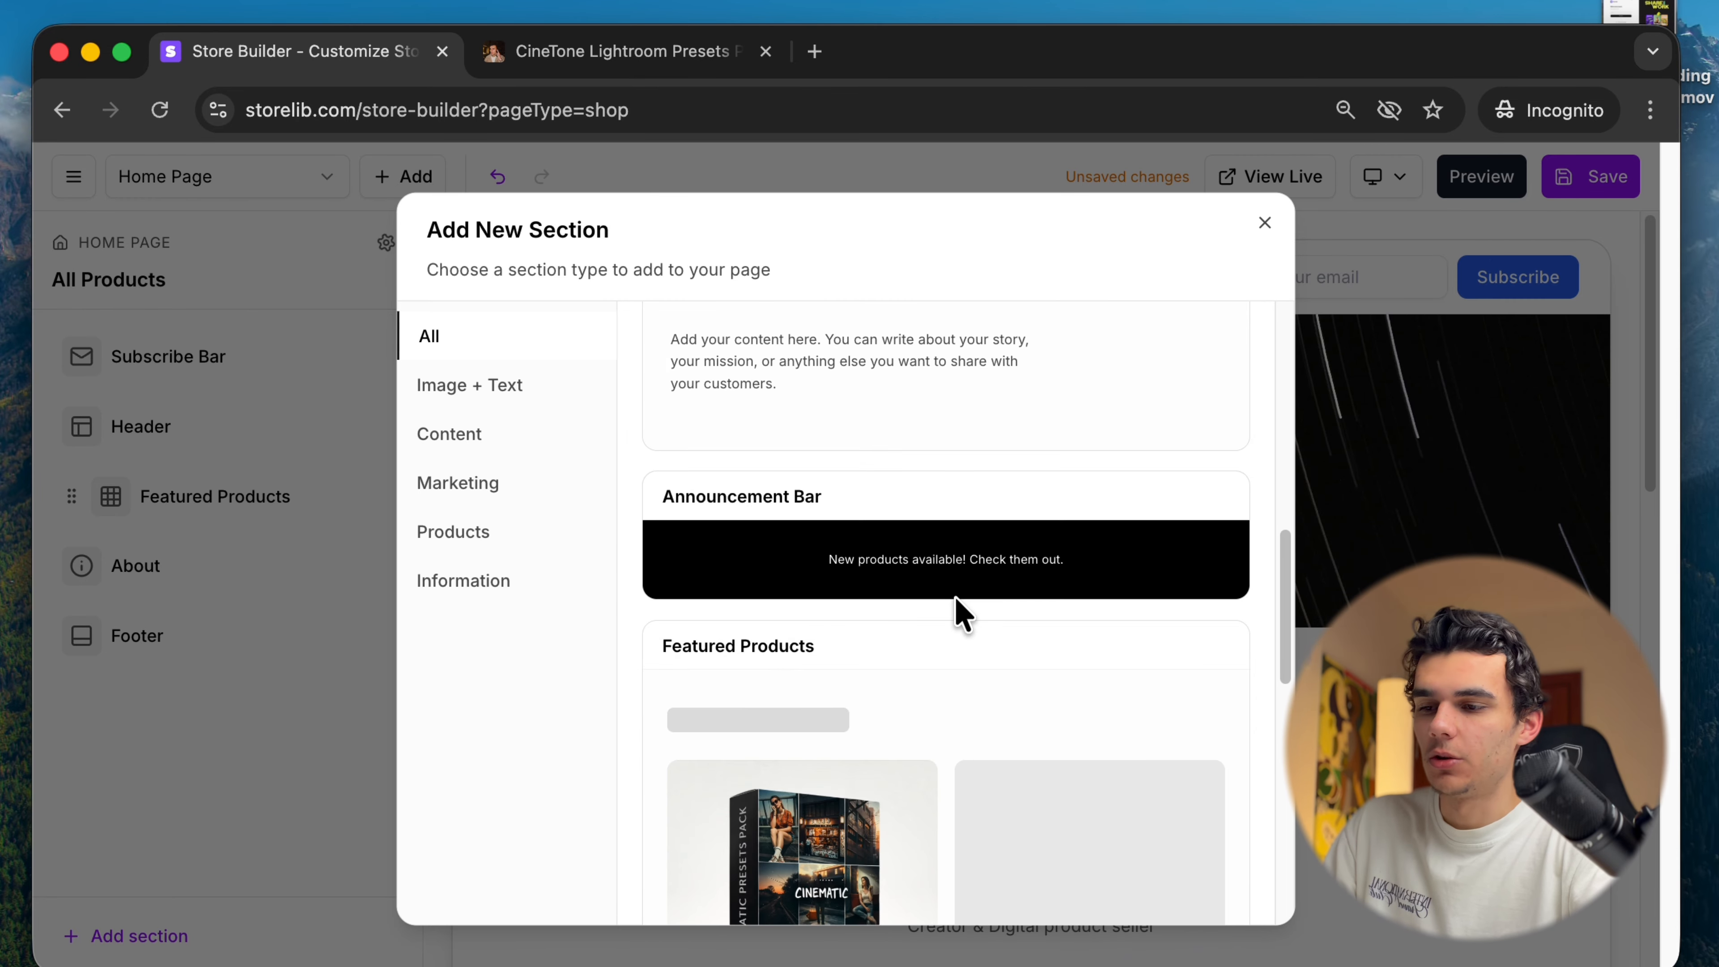
{"action": "left_click", "coordinate": [954, 595]}
{"action": "scroll", "coordinate": [919, 596], "scroll_direction": "down", "scroll_amount": 5}
{"action": "scroll", "coordinate": [941, 710], "scroll_direction": "down", "scroll_amount": 4}
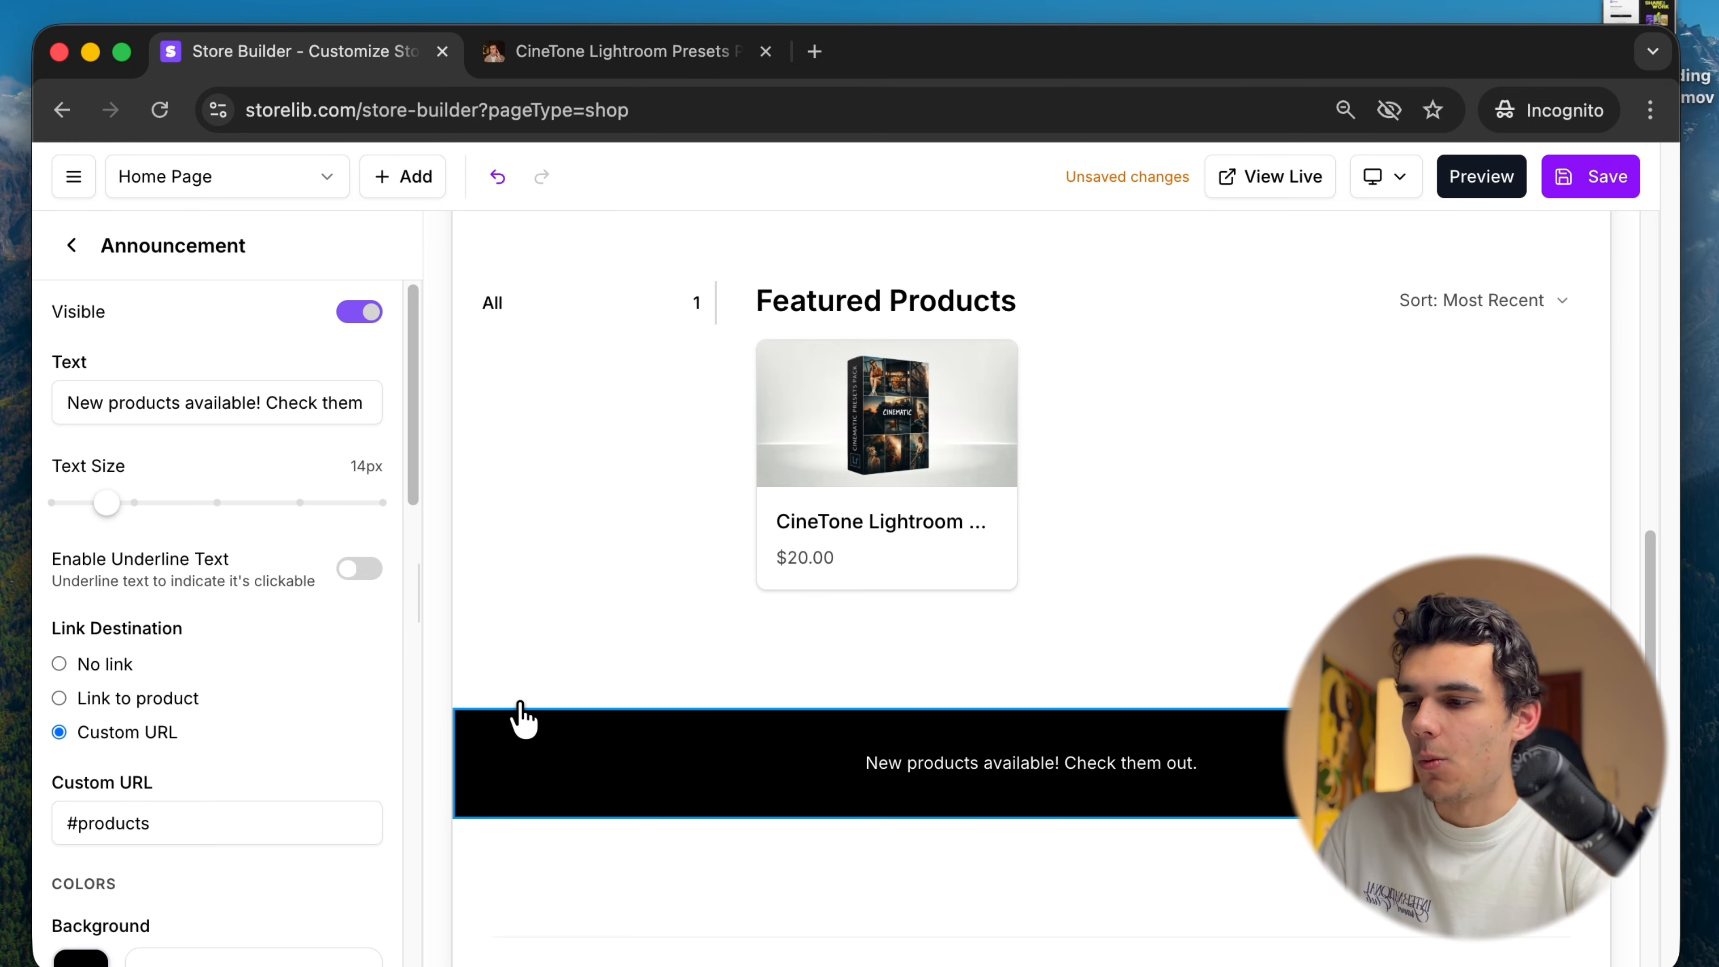
{"action": "scroll", "coordinate": [677, 738], "scroll_direction": "down", "scroll_amount": 3}
{"action": "scroll", "coordinate": [873, 731], "scroll_direction": "up", "scroll_amount": 1}
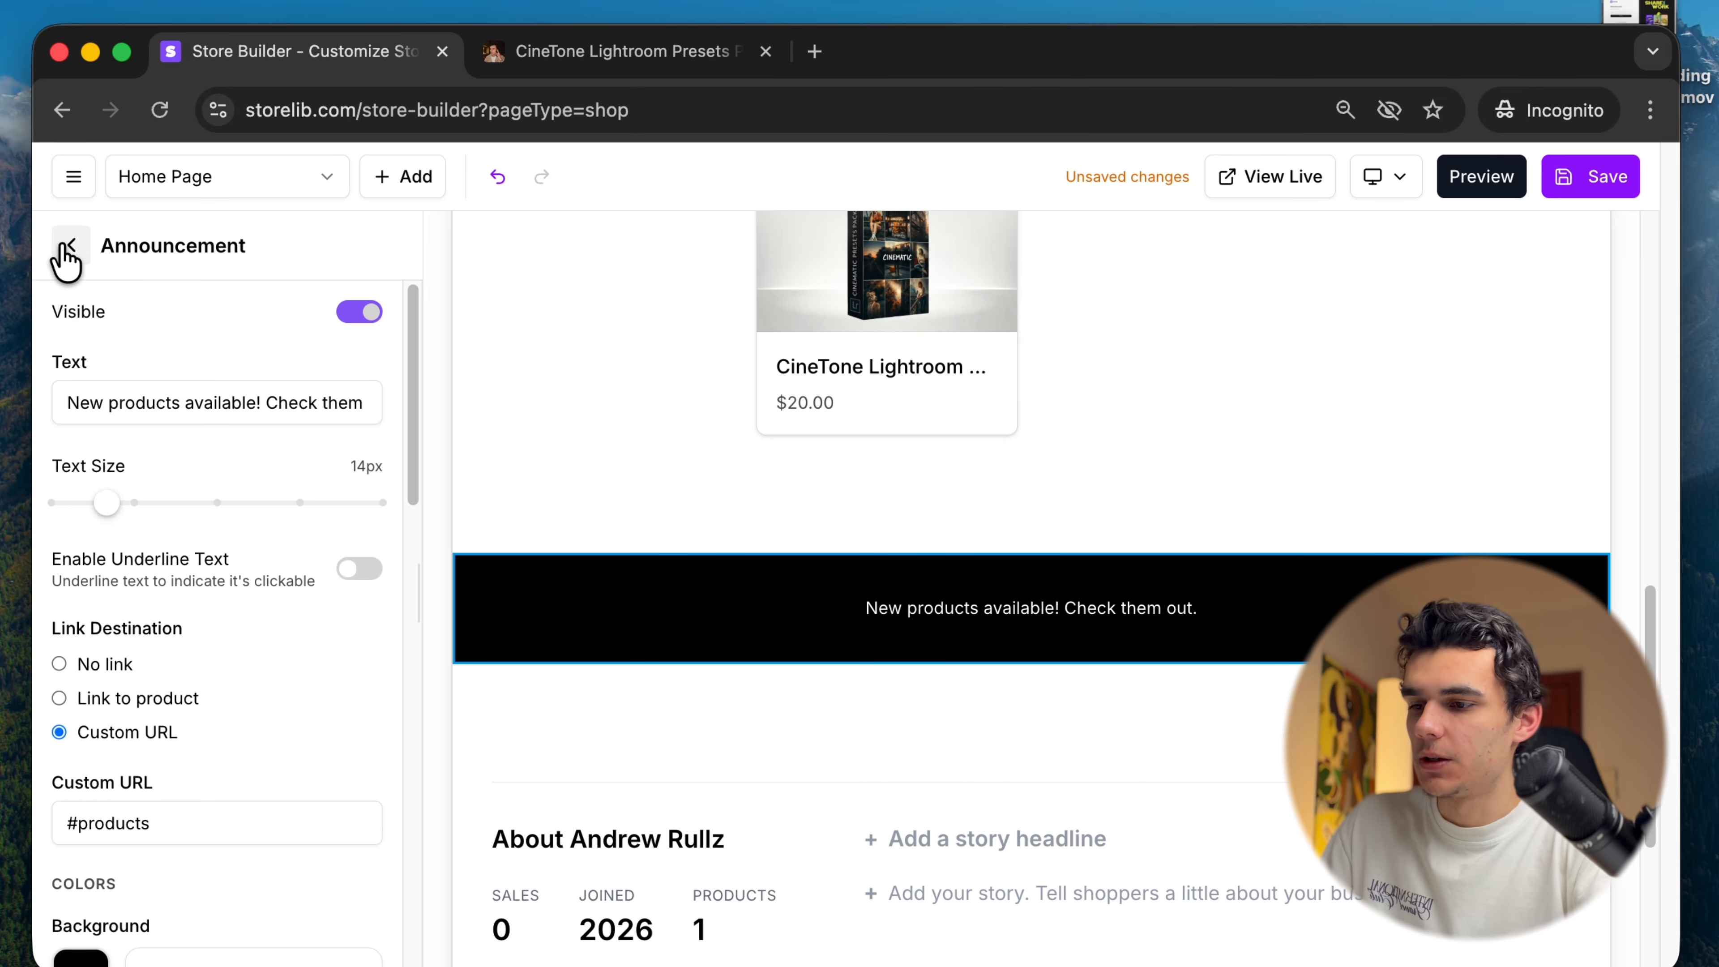
{"action": "left_click", "coordinate": [70, 245]}
Add an Image + Text section to the home page and return to the section list
{"action": "left_click", "coordinate": [186, 939]}
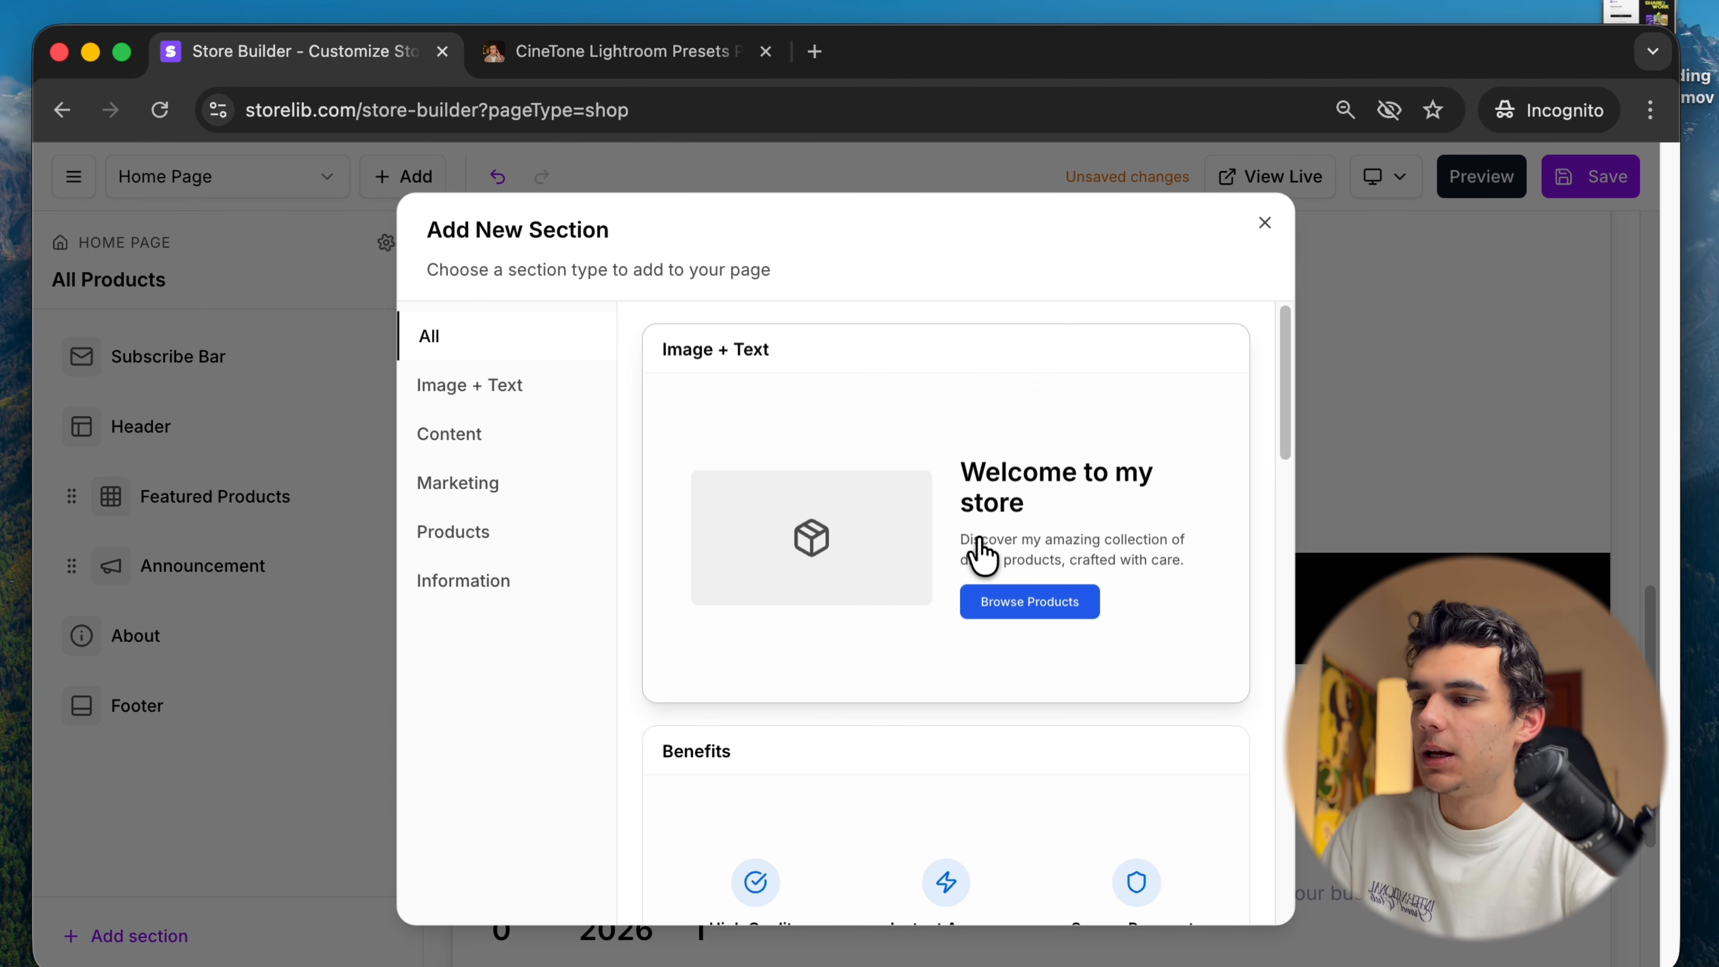
{"action": "scroll", "coordinate": [883, 697], "scroll_direction": "down", "scroll_amount": 5}
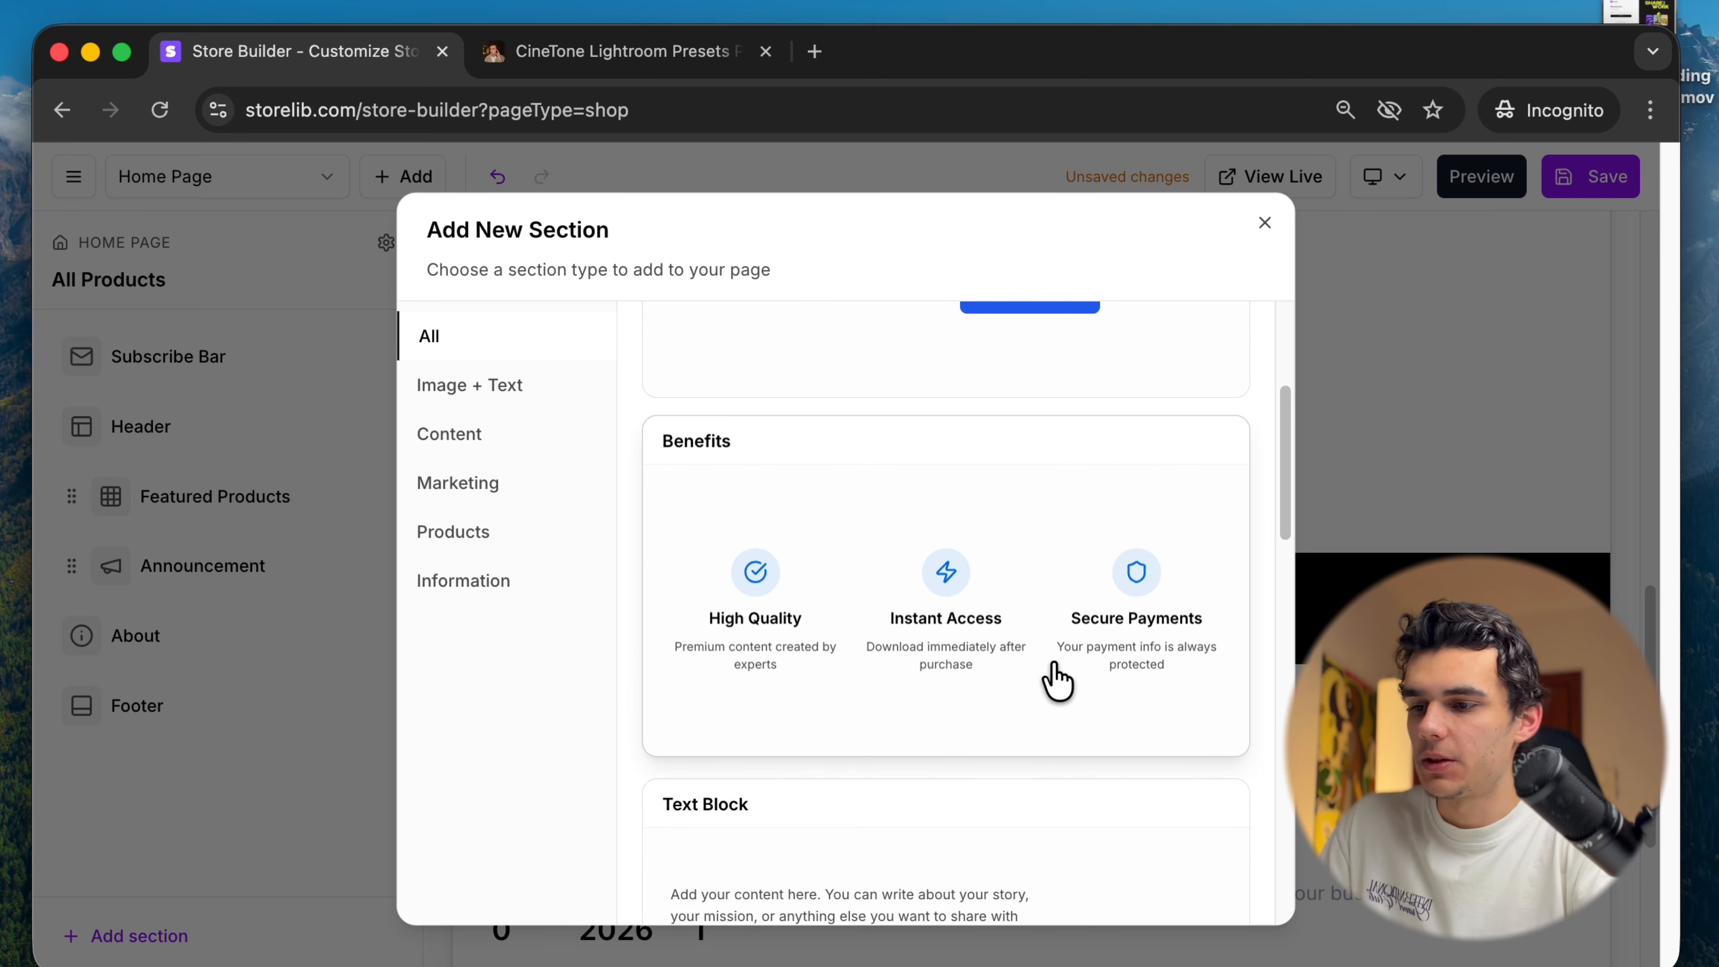
{"action": "scroll", "coordinate": [1042, 640], "scroll_direction": "up", "scroll_amount": 1}
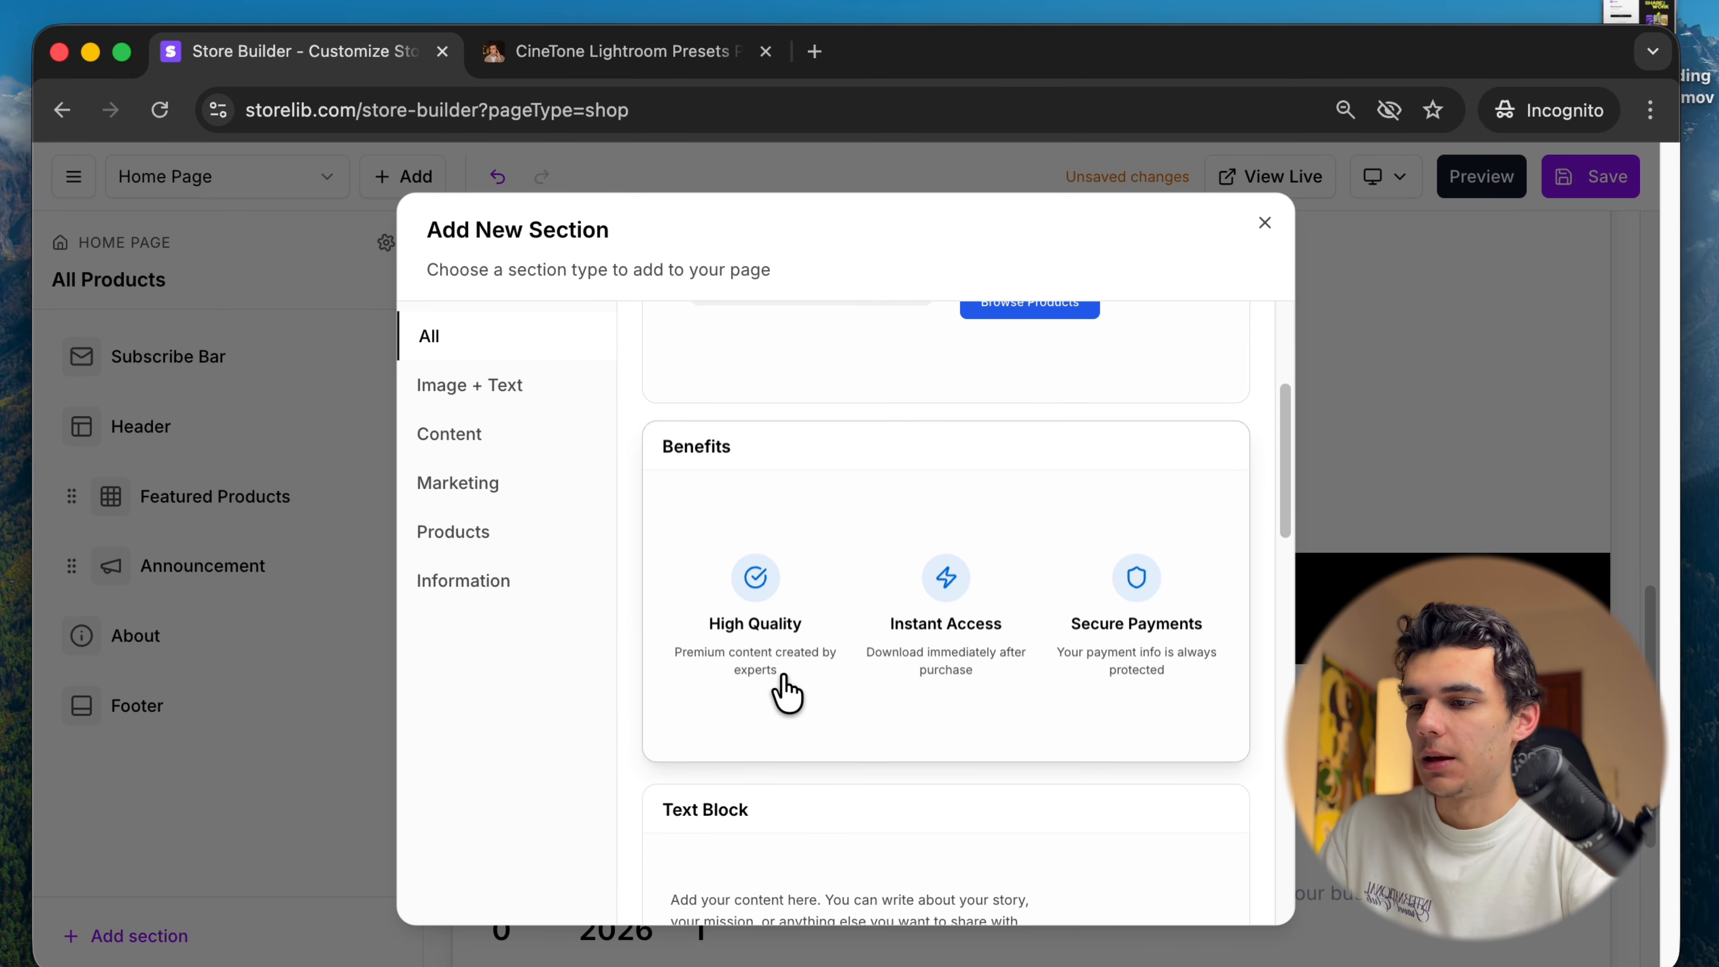
{"action": "scroll", "coordinate": [785, 692], "scroll_direction": "down", "scroll_amount": 3}
{"action": "scroll", "coordinate": [779, 612], "scroll_direction": "up", "scroll_amount": 6}
{"action": "left_click", "coordinate": [786, 613]}
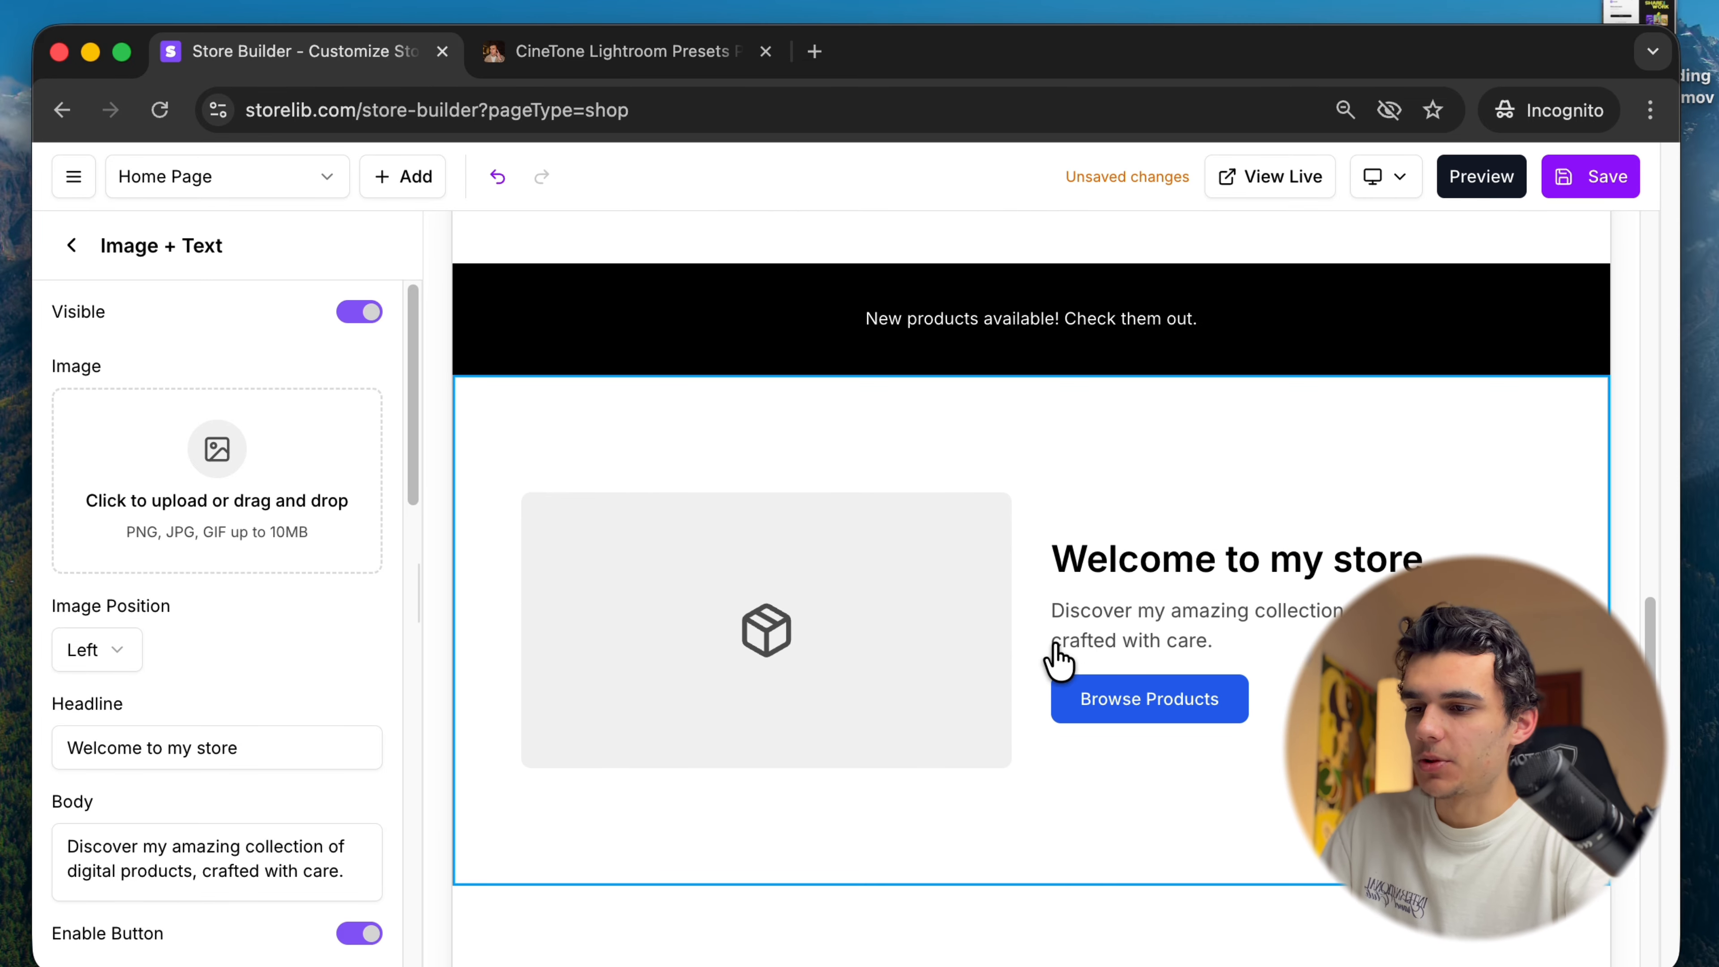
{"action": "left_click", "coordinate": [70, 245]}
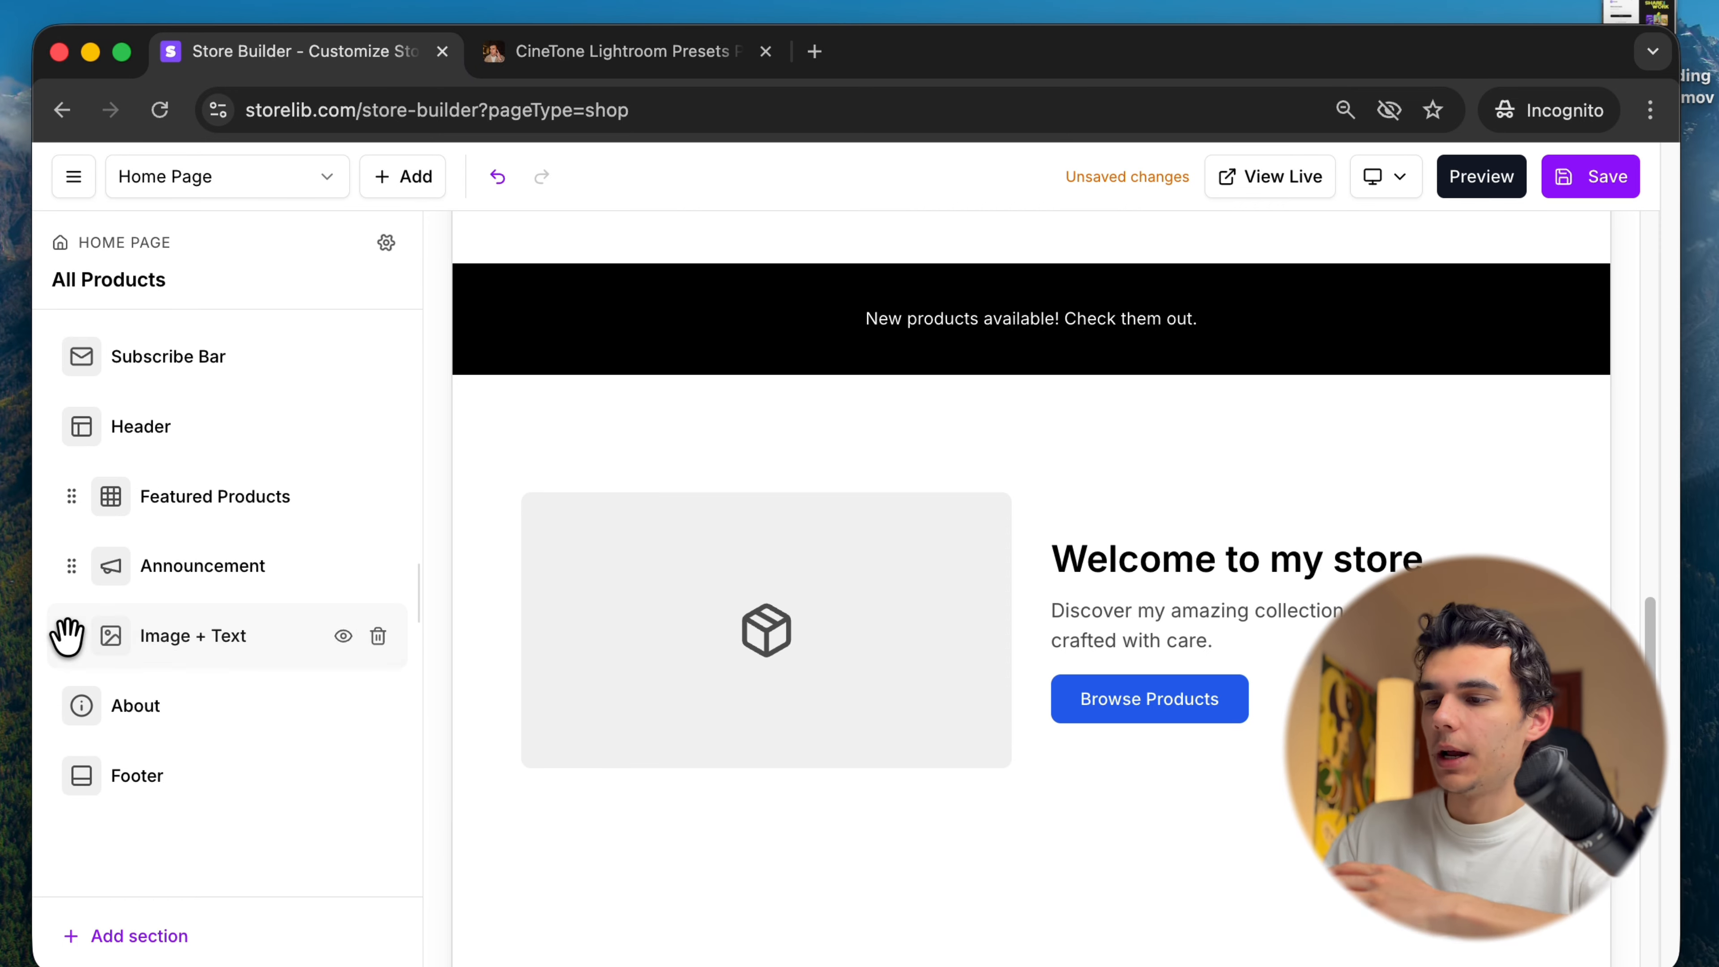
{"action": "mouse_move", "coordinate": [67, 637]}
{"action": "left_mouse_down"}
{"action": "mouse_move", "coordinate": [71, 493]}
{"action": "mouse_move", "coordinate": [81, 653]}
{"action": "left_mouse_up"}
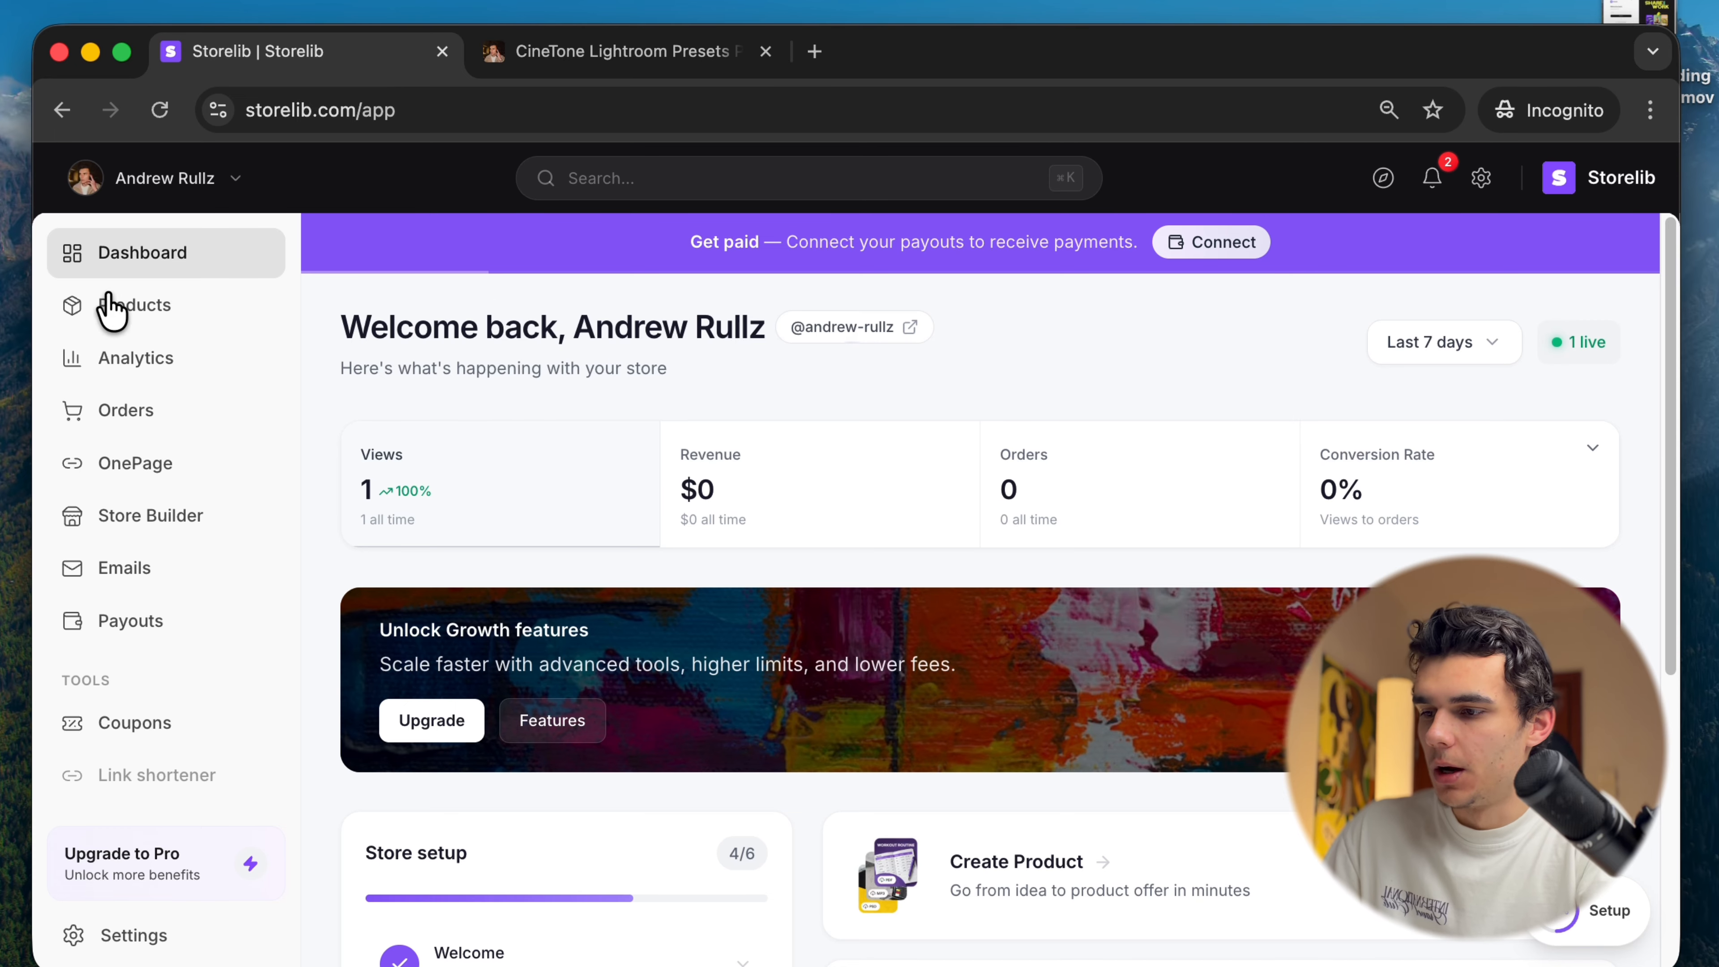
Open the OnePage editor, view the public OnePage in a new browser tab, and return to the editor
{"action": "left_click", "coordinate": [152, 482]}
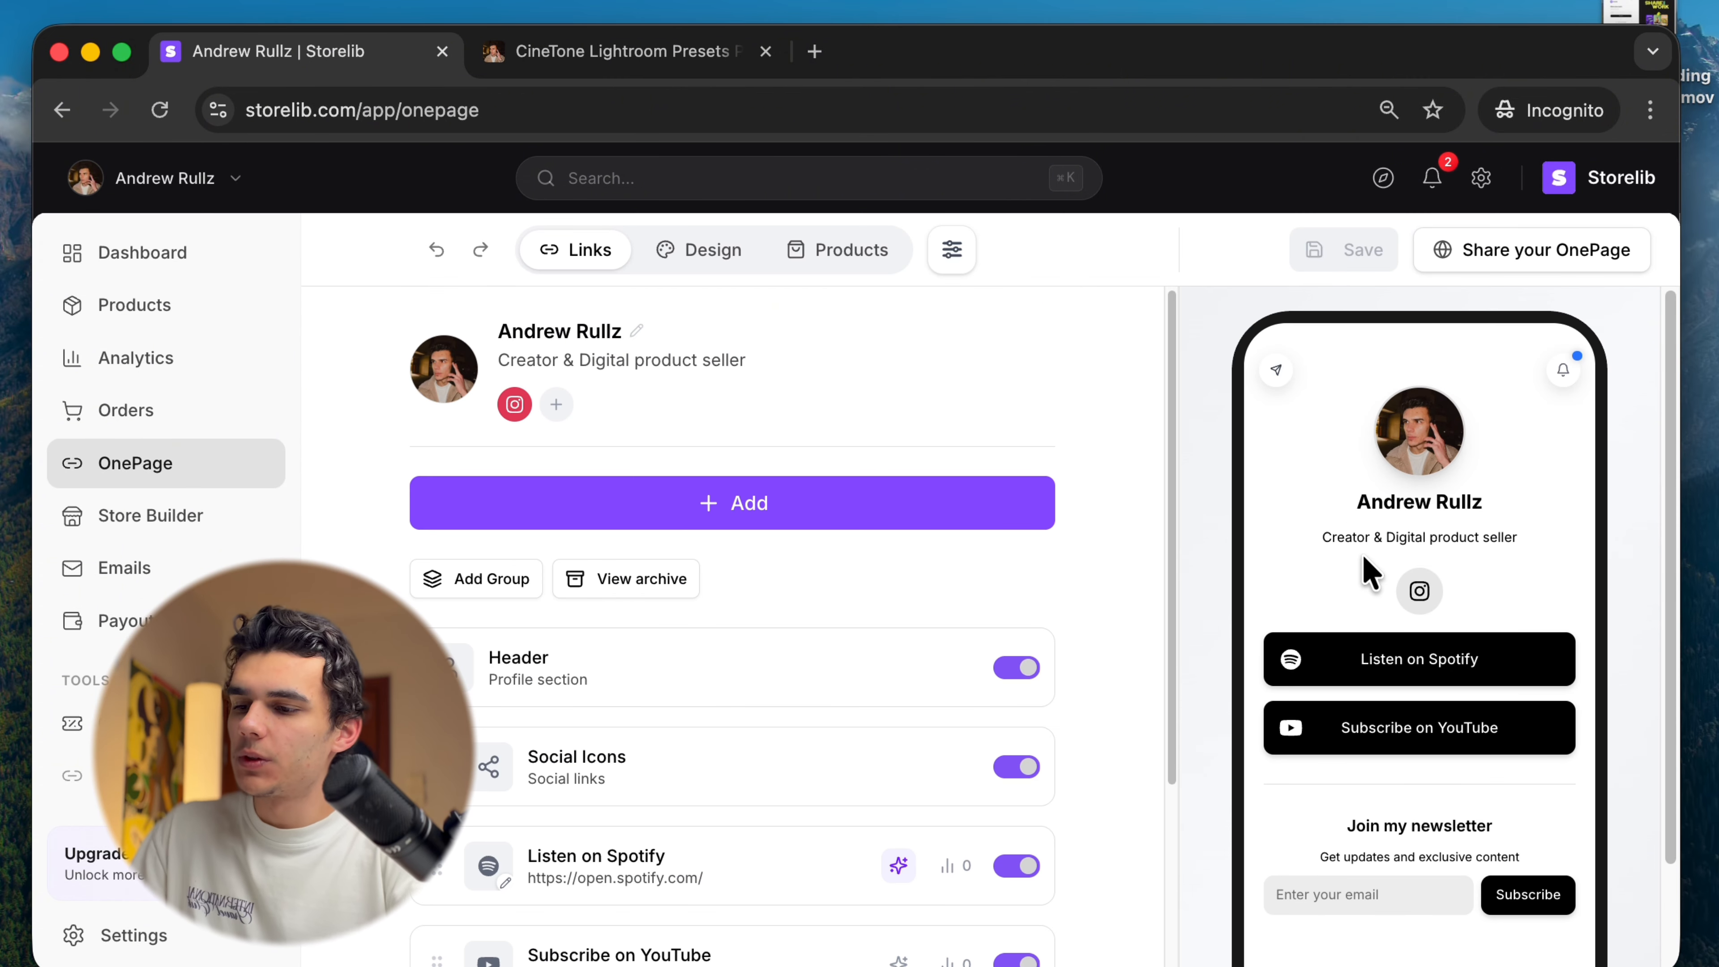
{"action": "left_click", "coordinate": [1448, 265]}
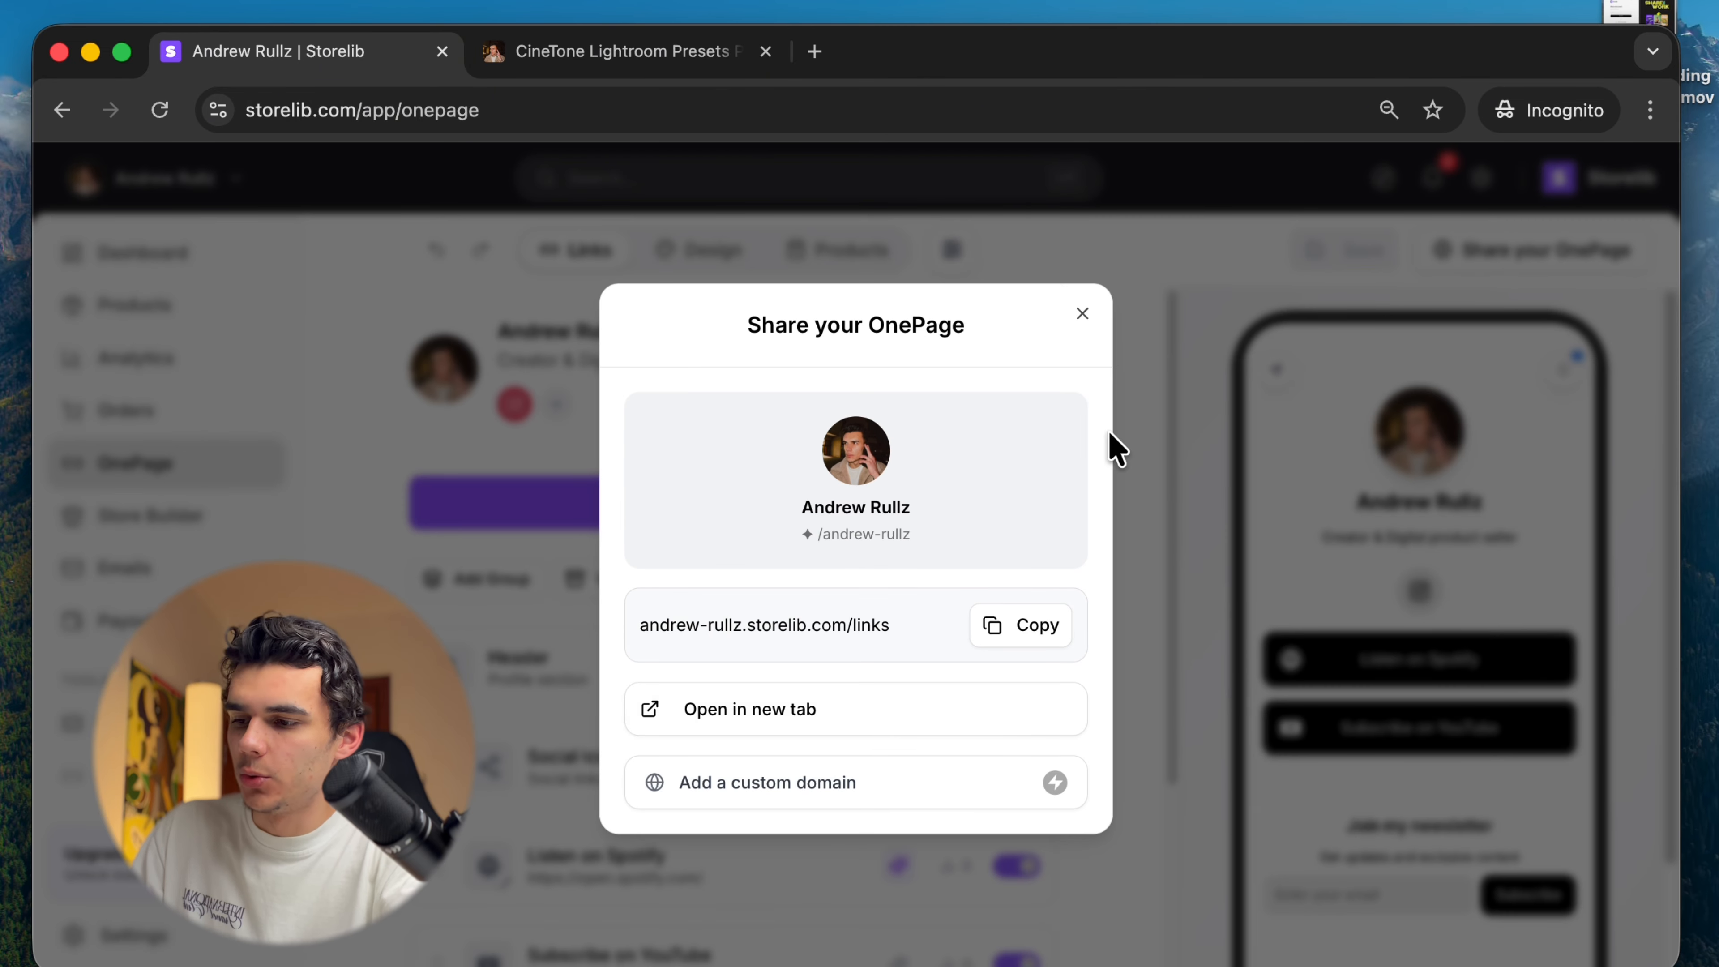
{"action": "left_click", "coordinate": [882, 735]}
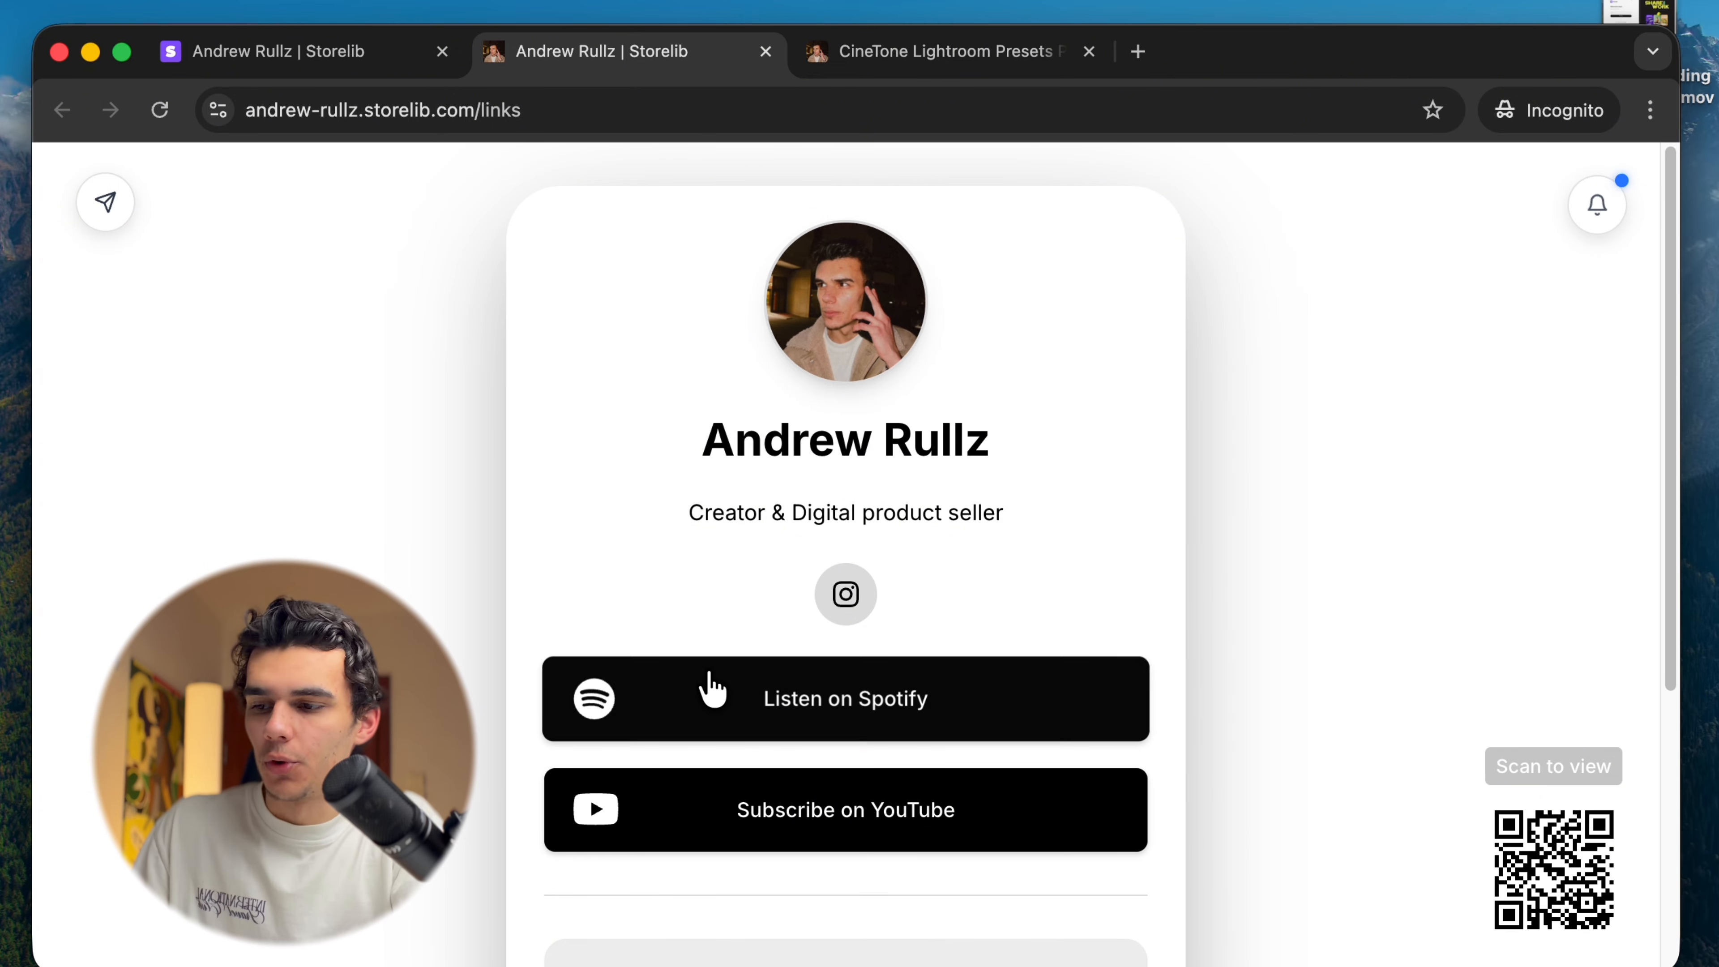
{"action": "left_click_drag", "start_coordinate": [1667, 467], "coordinate": [820, 97]}
{"action": "left_click", "coordinate": [345, 62]}
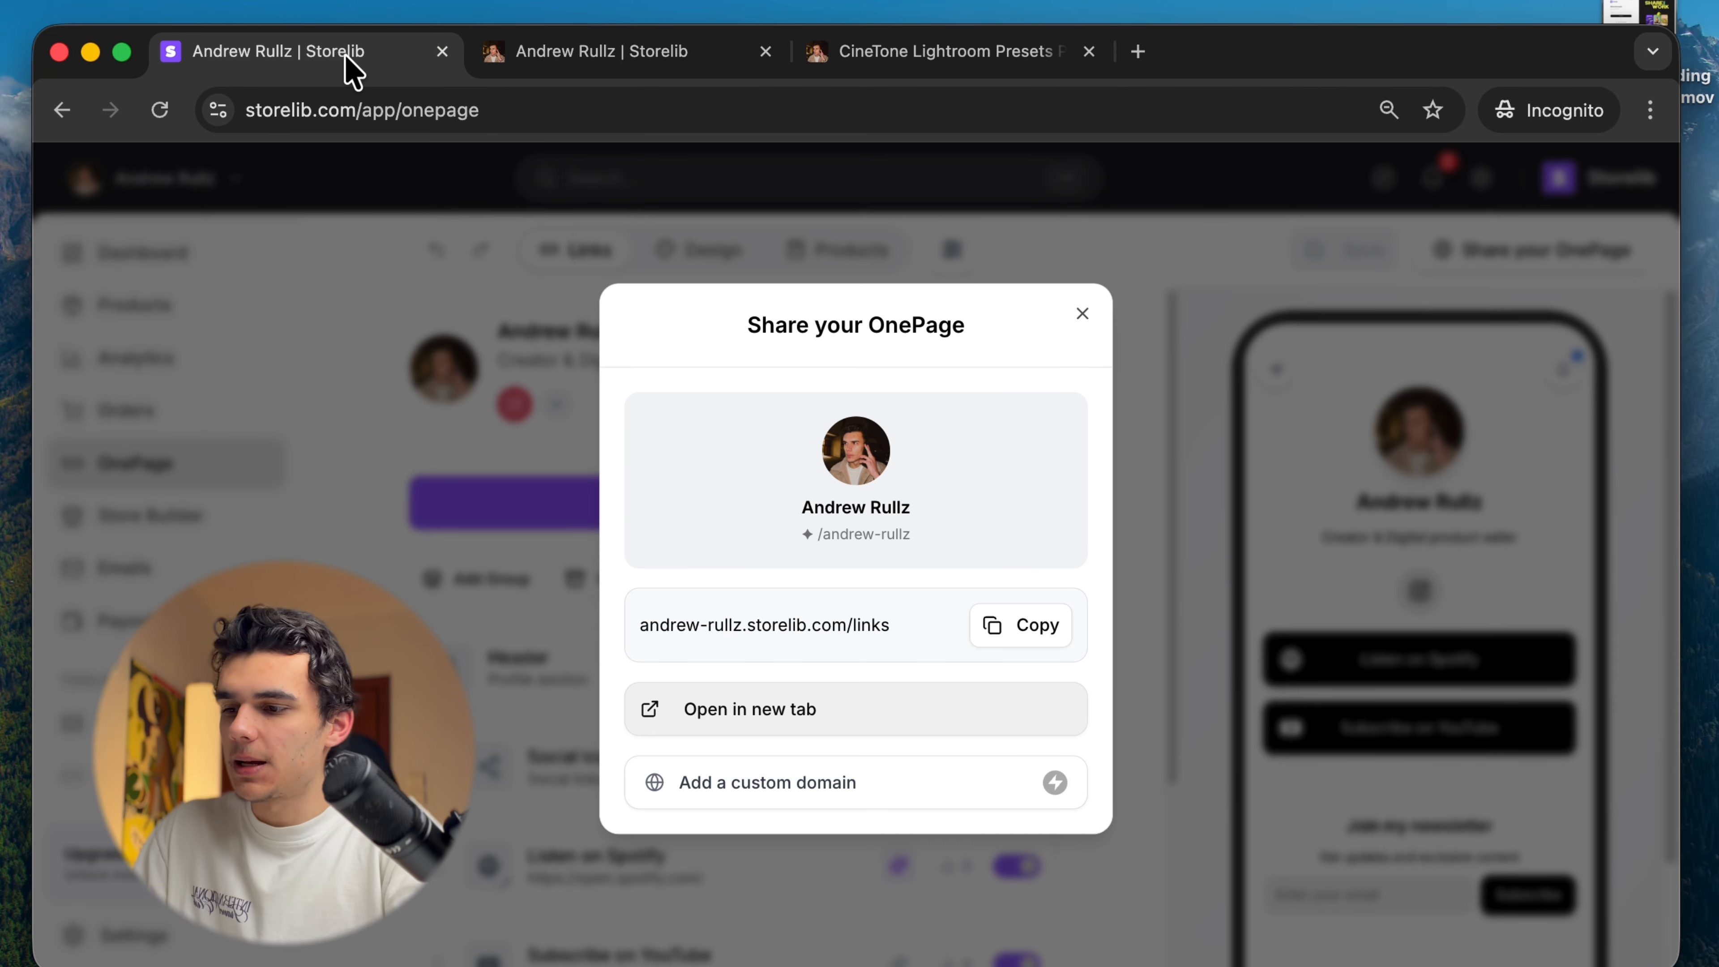
{"action": "left_click", "coordinate": [1084, 316]}
Look through the block types that can be added to the OnePage without adding one
{"action": "left_click", "coordinate": [731, 504]}
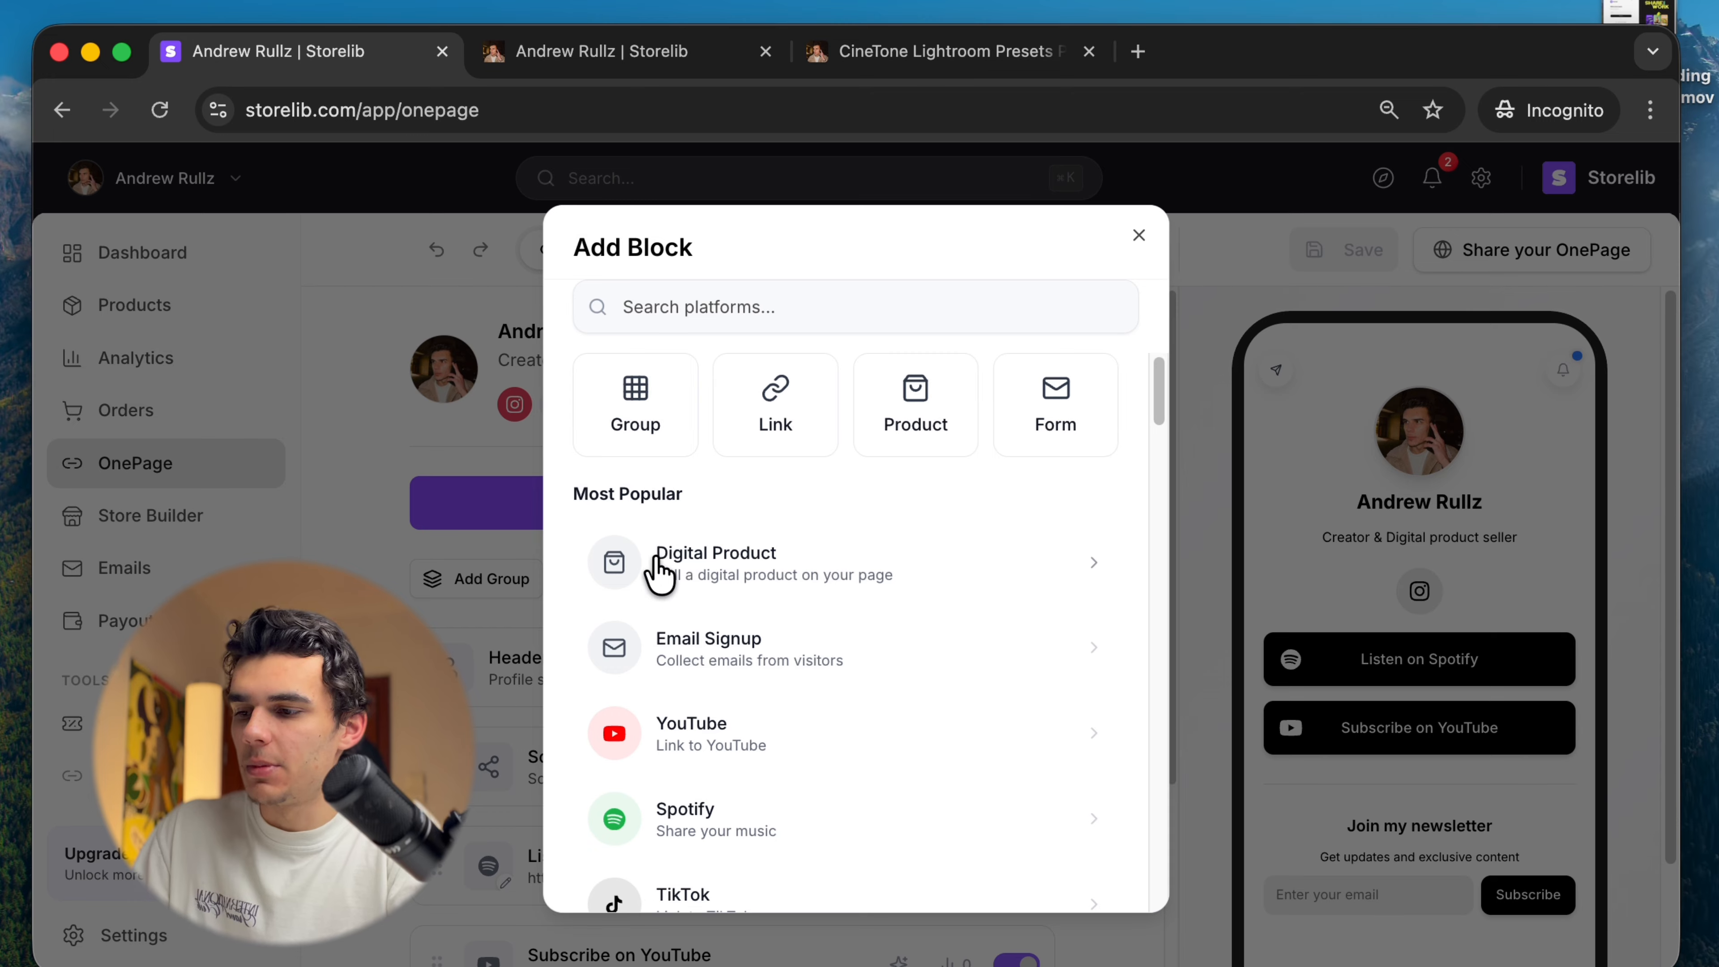
{"action": "scroll", "coordinate": [819, 602], "scroll_direction": "down", "scroll_amount": 5}
{"action": "scroll", "coordinate": [820, 596], "scroll_direction": "down", "scroll_amount": 15}
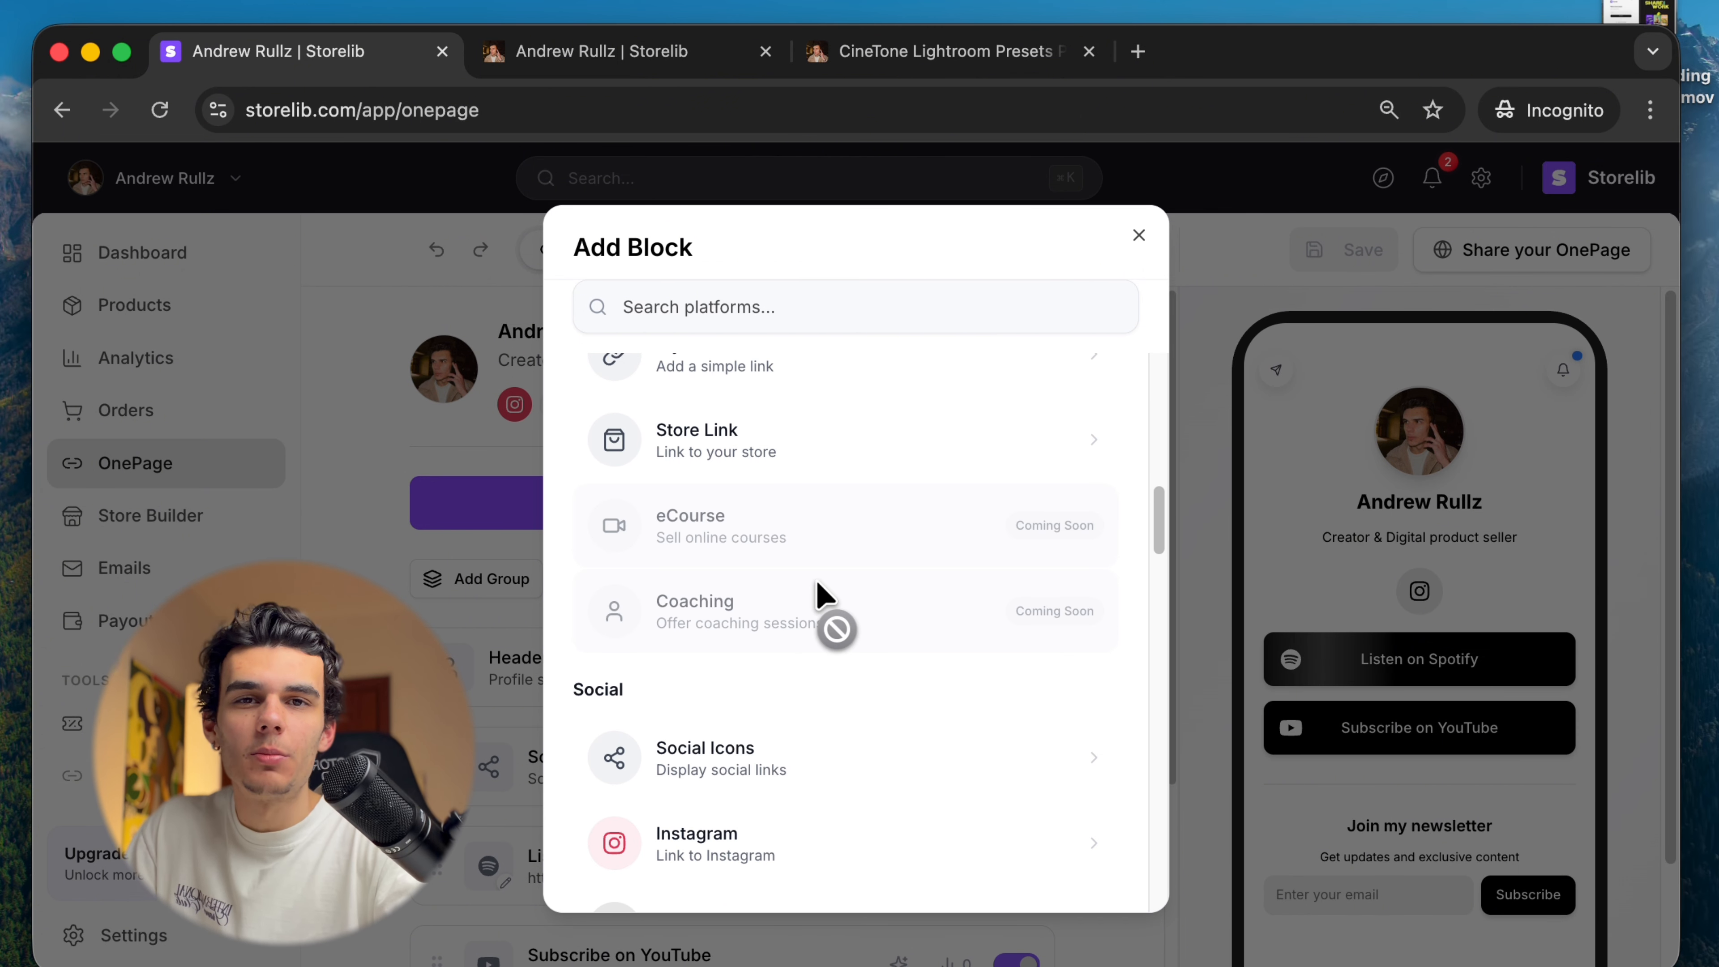
{"action": "left_click", "coordinate": [1137, 237]}
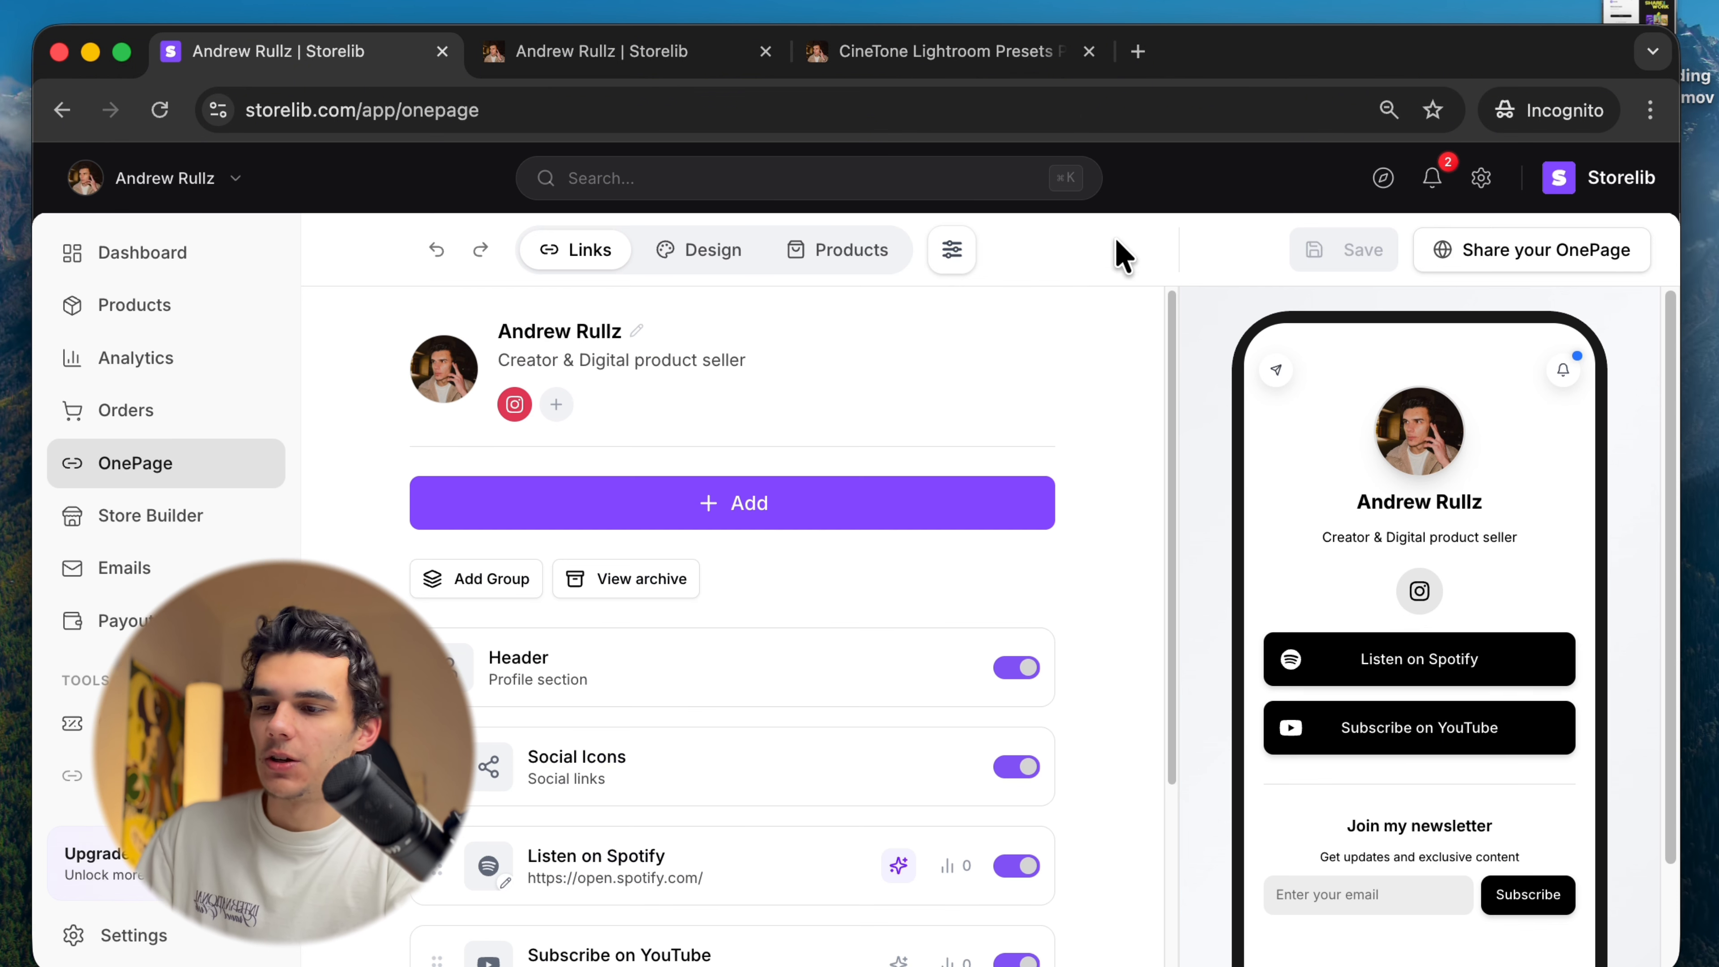
Try the Air, Astrid, Blocks, Ocean and Neon themes on the OnePage design
{"action": "left_click", "coordinate": [731, 267]}
{"action": "left_click", "coordinate": [840, 599]}
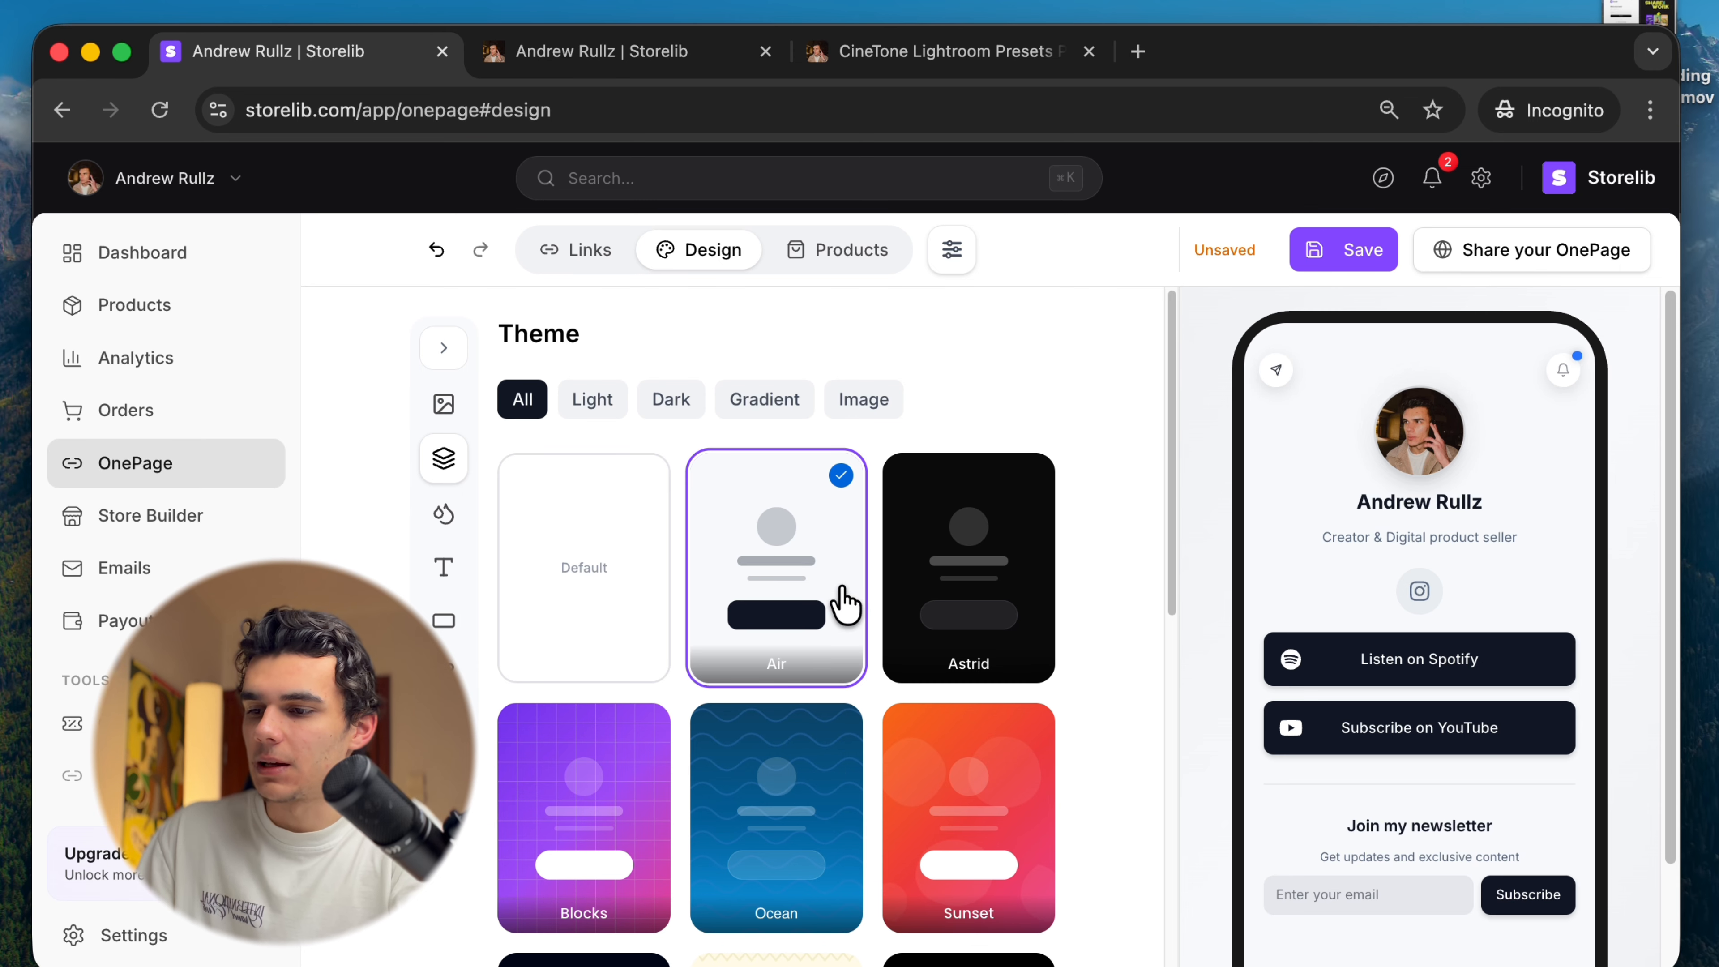
{"action": "left_click", "coordinate": [975, 589]}
{"action": "left_click", "coordinate": [582, 798]}
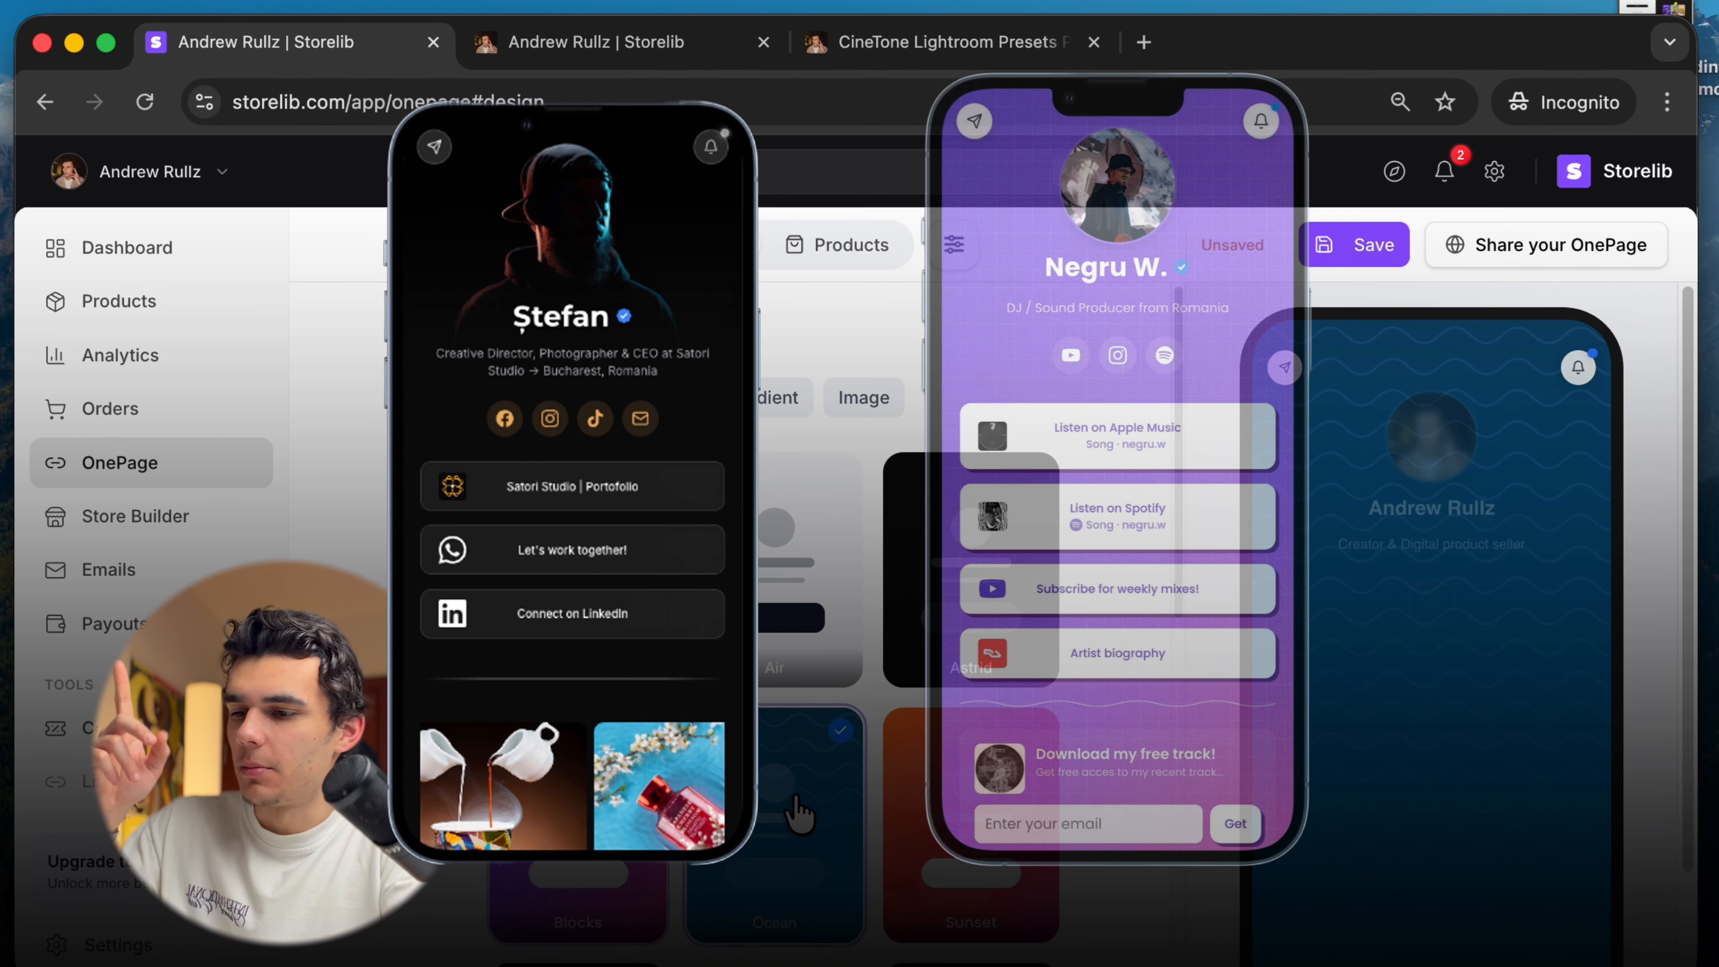
{"action": "left_click", "coordinate": [697, 816]}
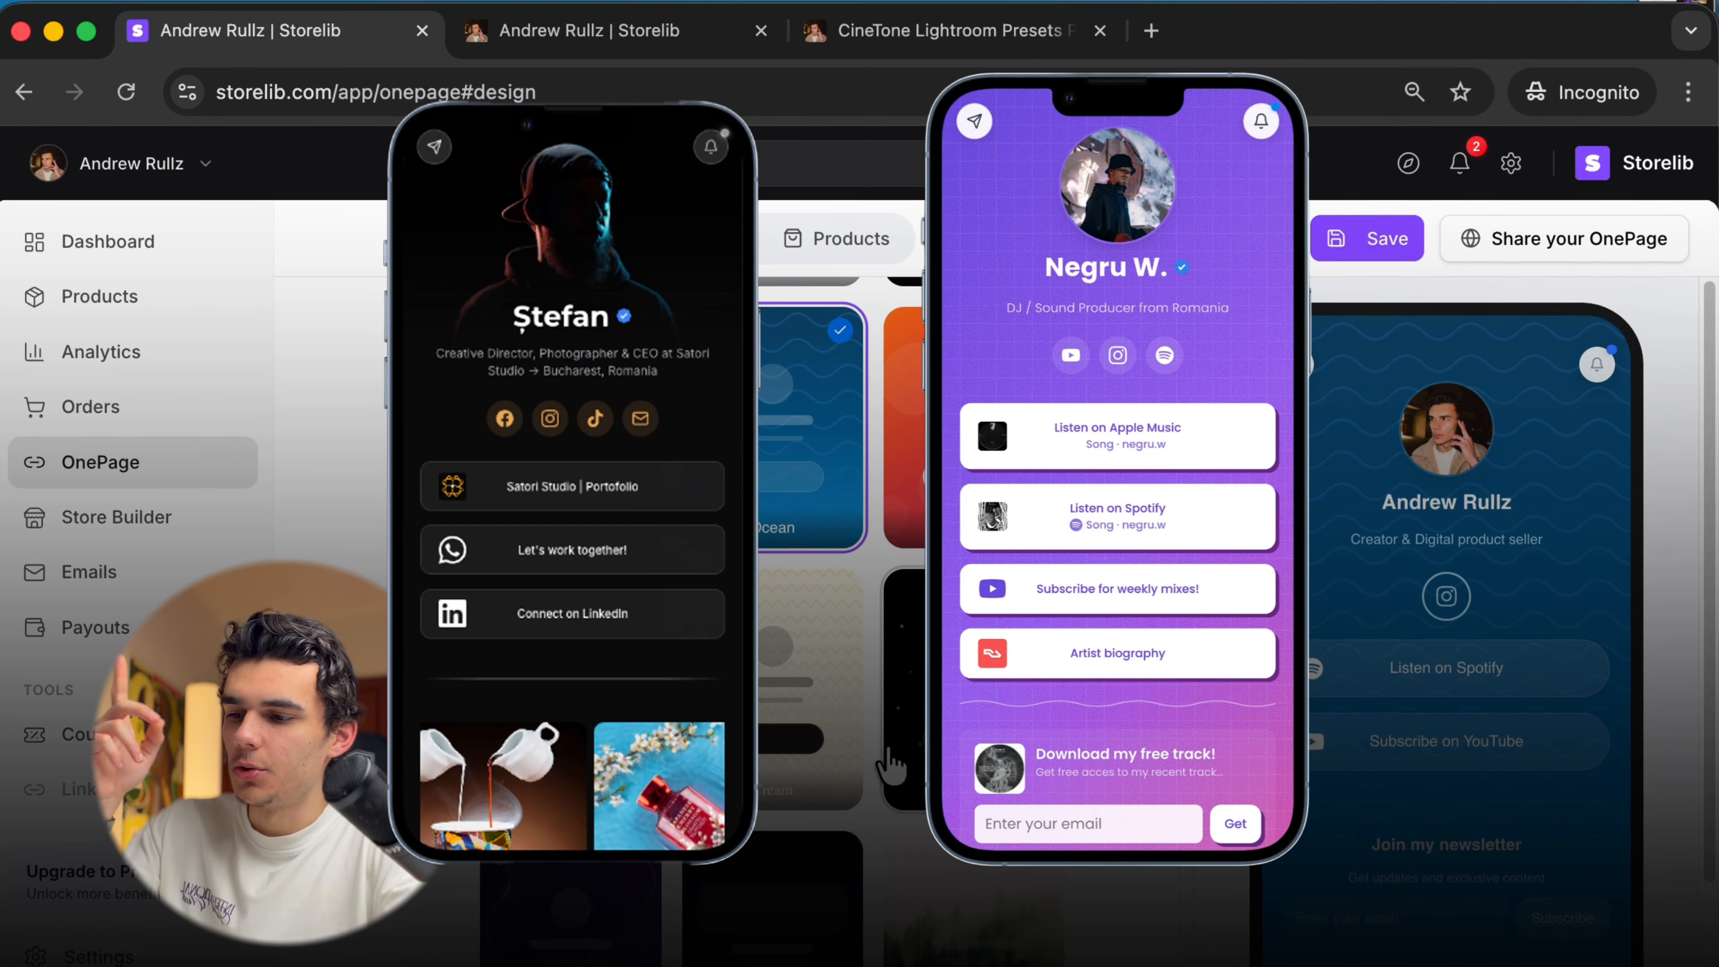
{"action": "left_click", "coordinate": [892, 769]}
{"action": "left_click", "coordinate": [799, 906]}
{"action": "scroll", "coordinate": [666, 921], "scroll_direction": "down", "scroll_amount": 3}
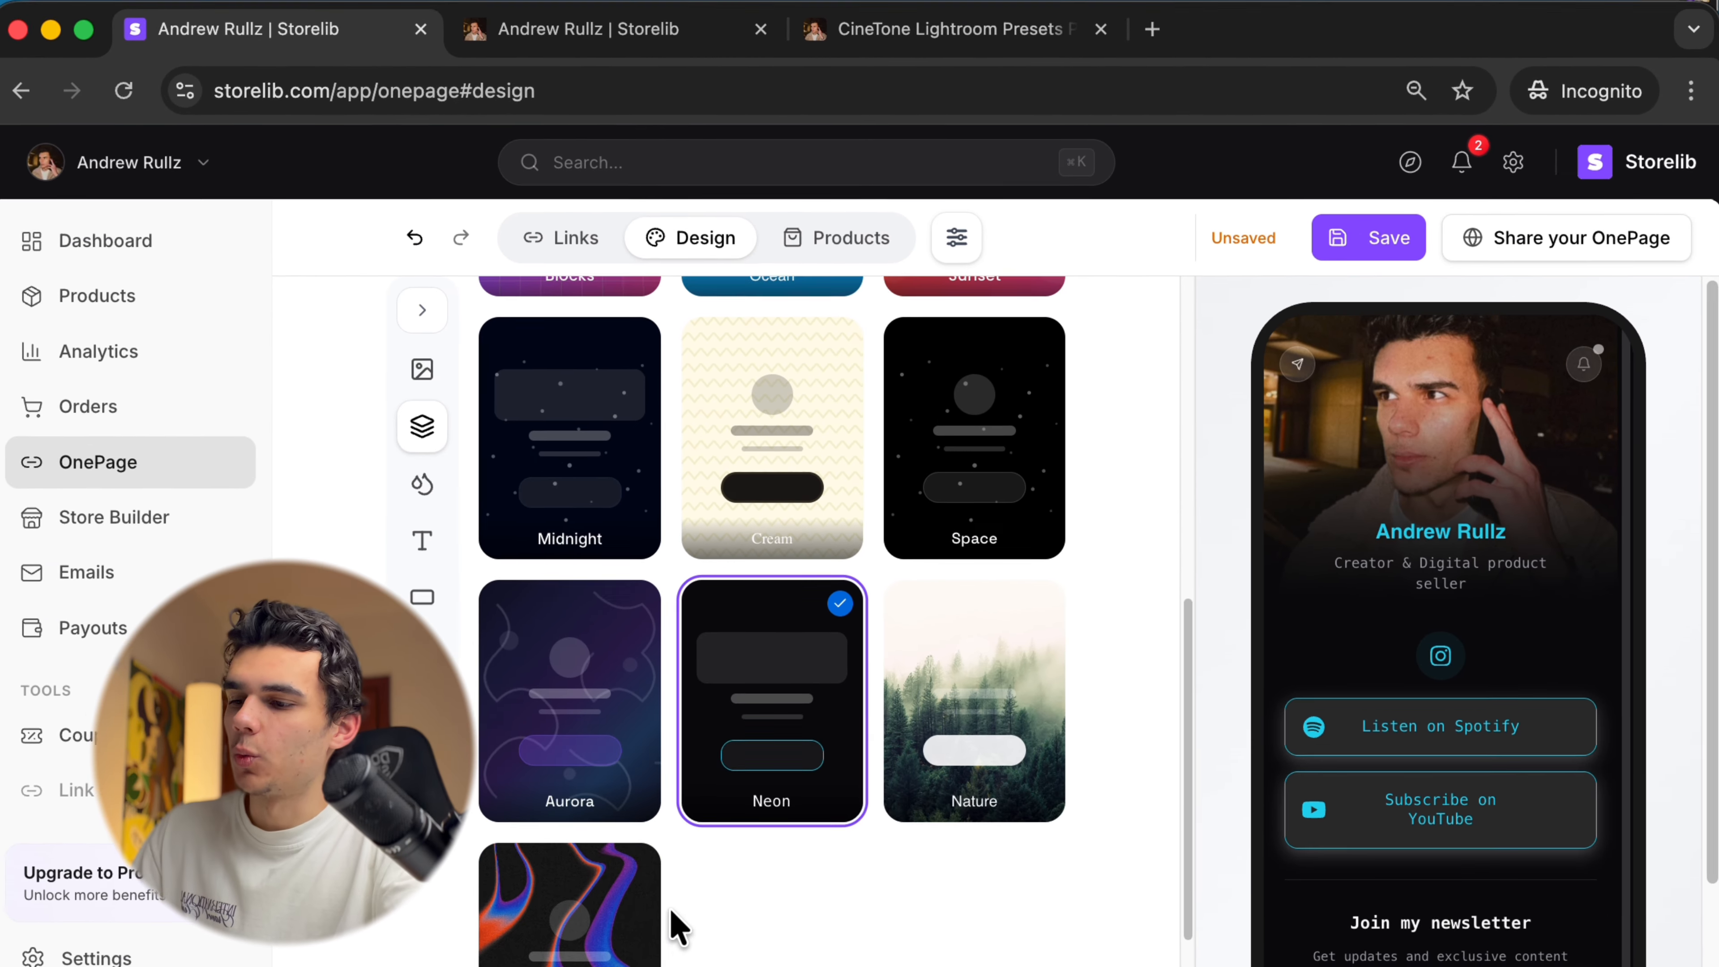
Apply the dark theme with orange, blue and purple waves, switch the profile image layout to Classic, and save the OnePage
{"action": "left_click", "coordinate": [599, 916]}
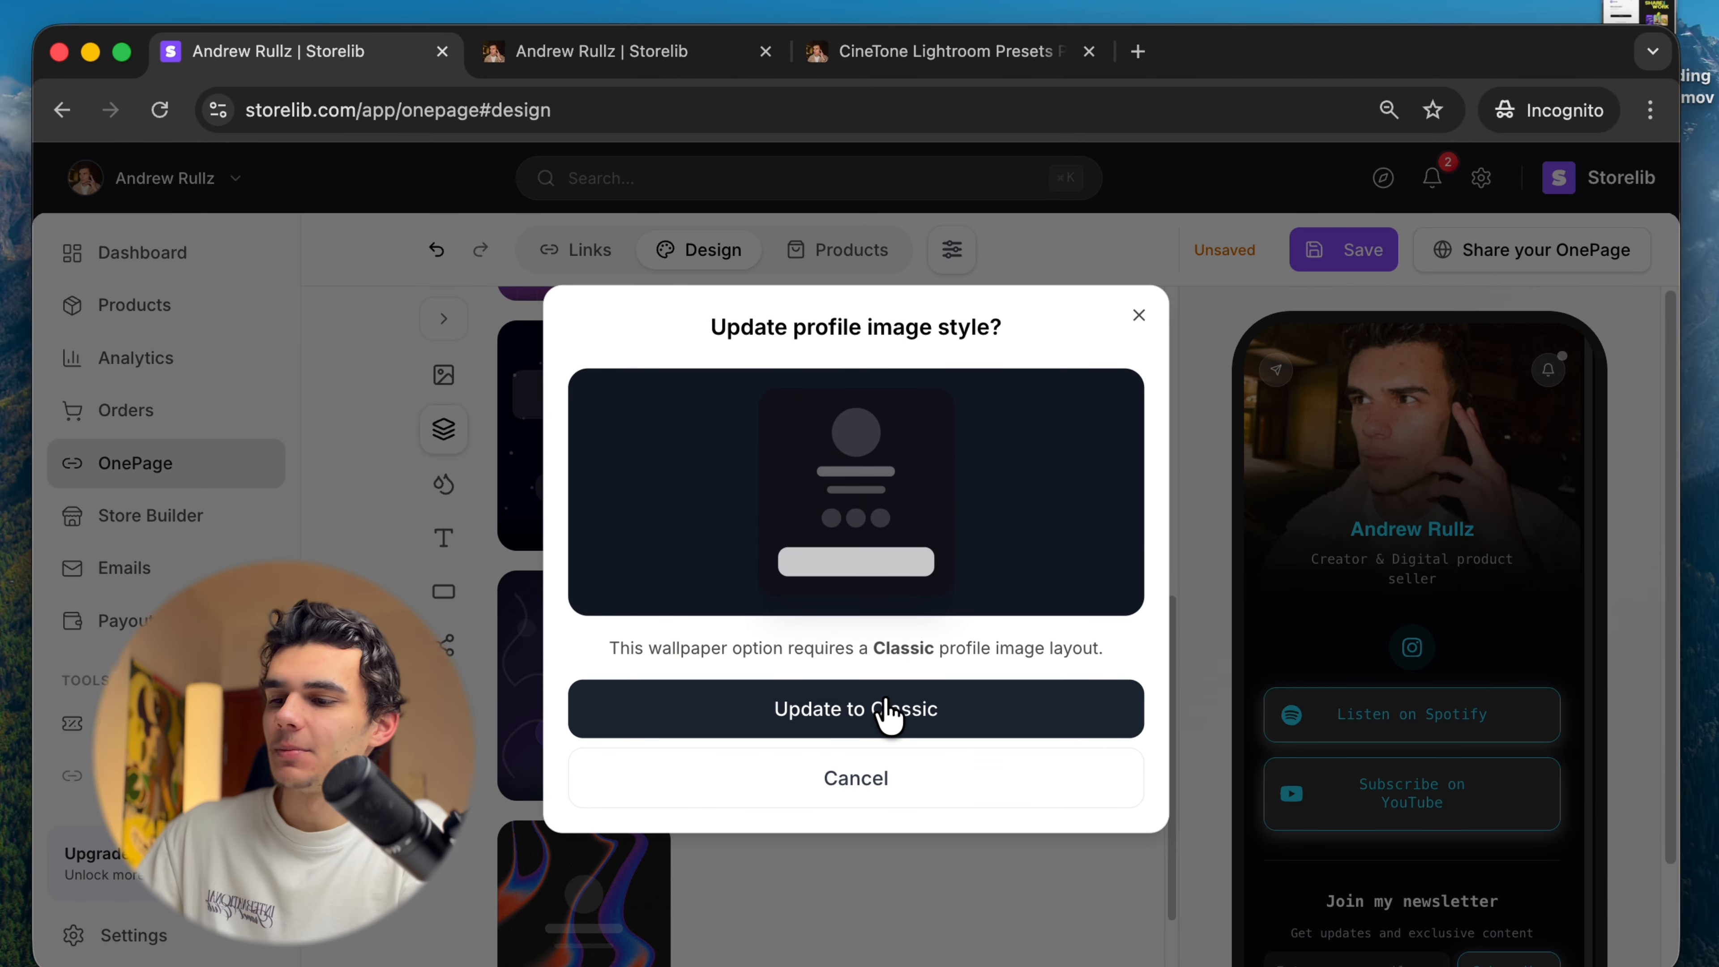
{"action": "left_click", "coordinate": [888, 710]}
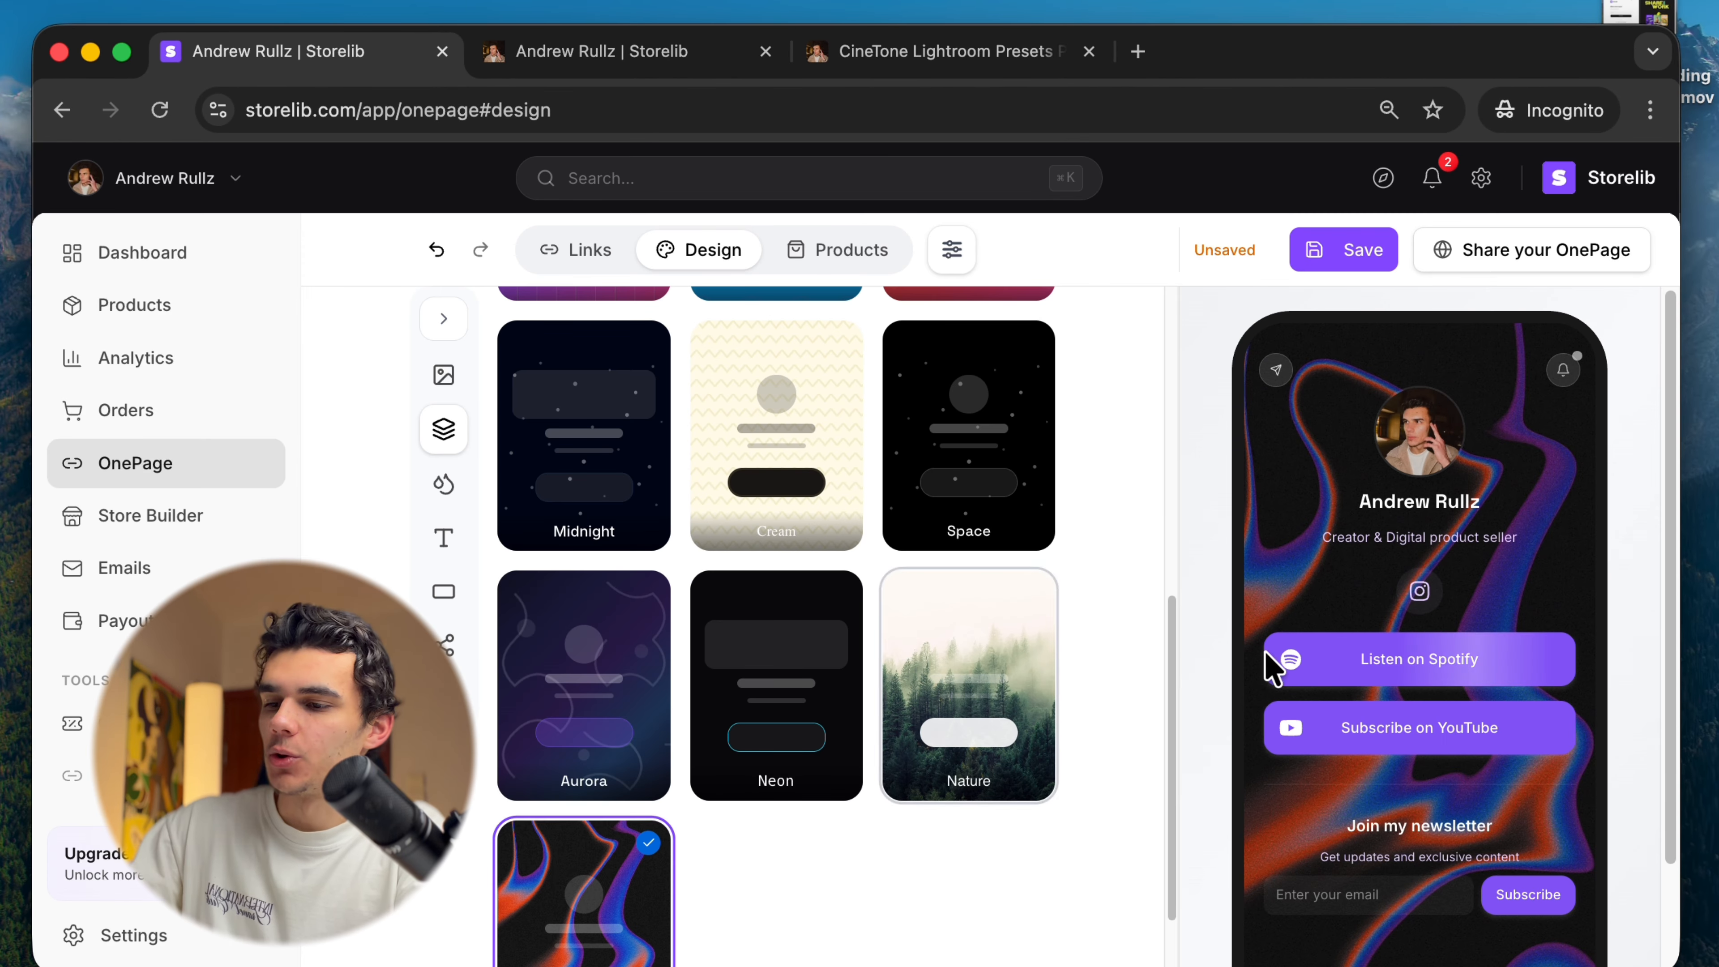
{"action": "scroll", "coordinate": [940, 480], "scroll_direction": "up", "scroll_amount": 10}
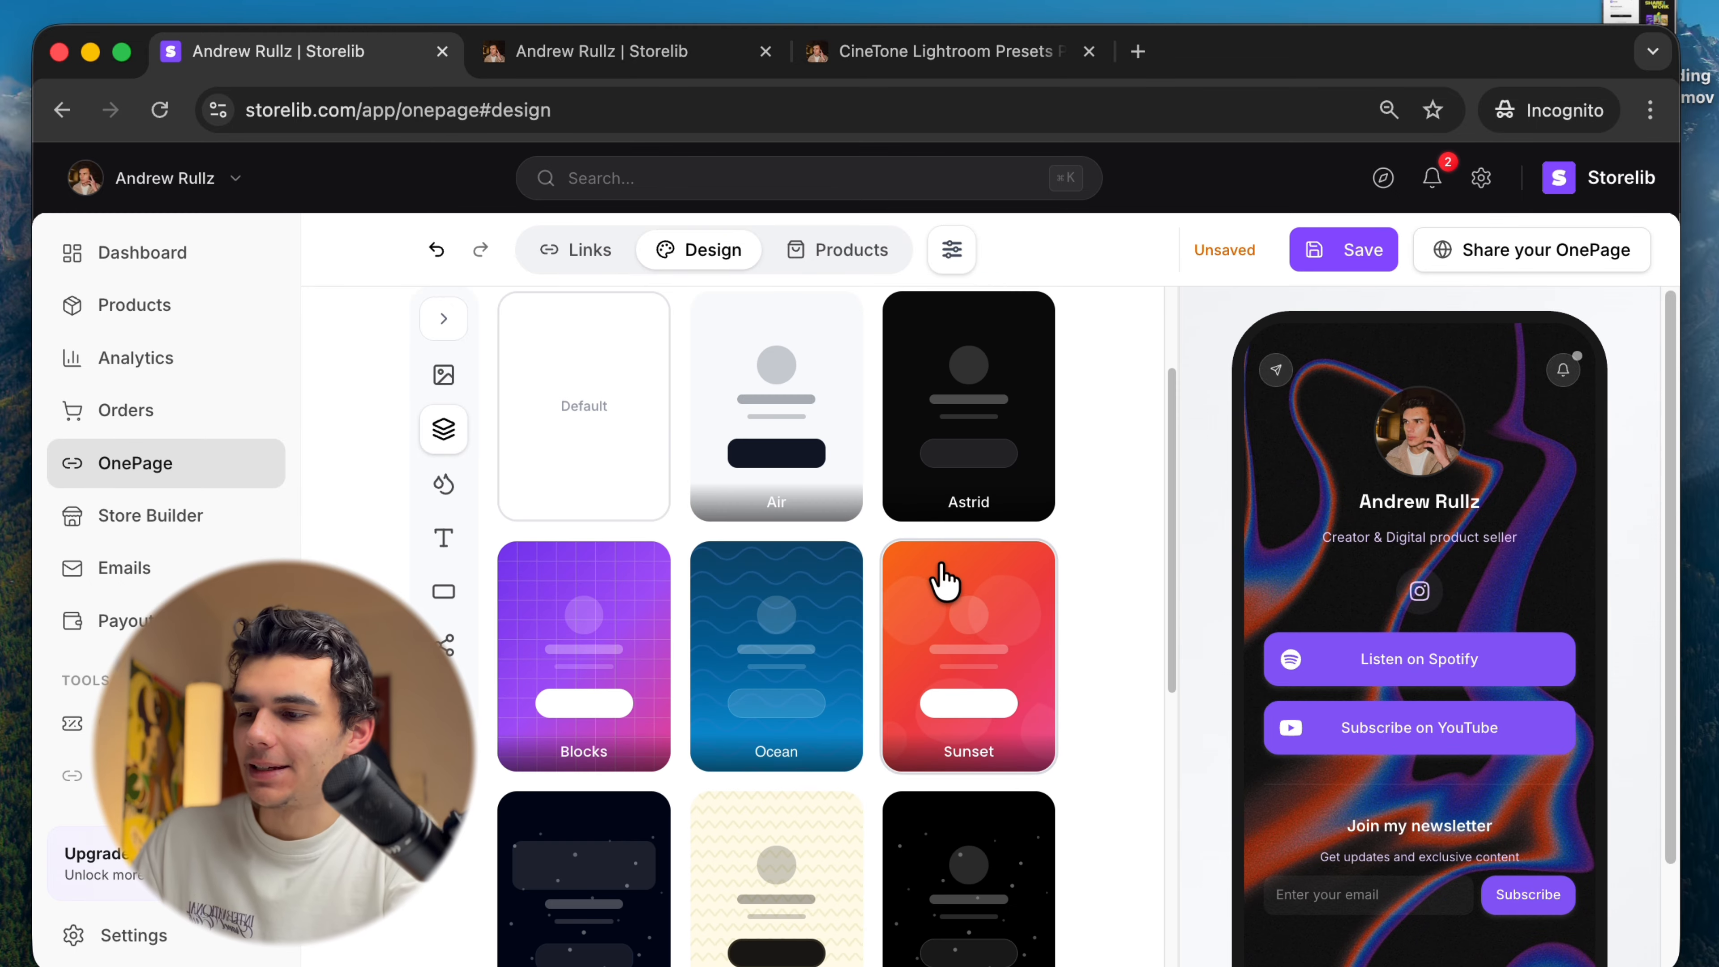
{"action": "left_click", "coordinate": [586, 252]}
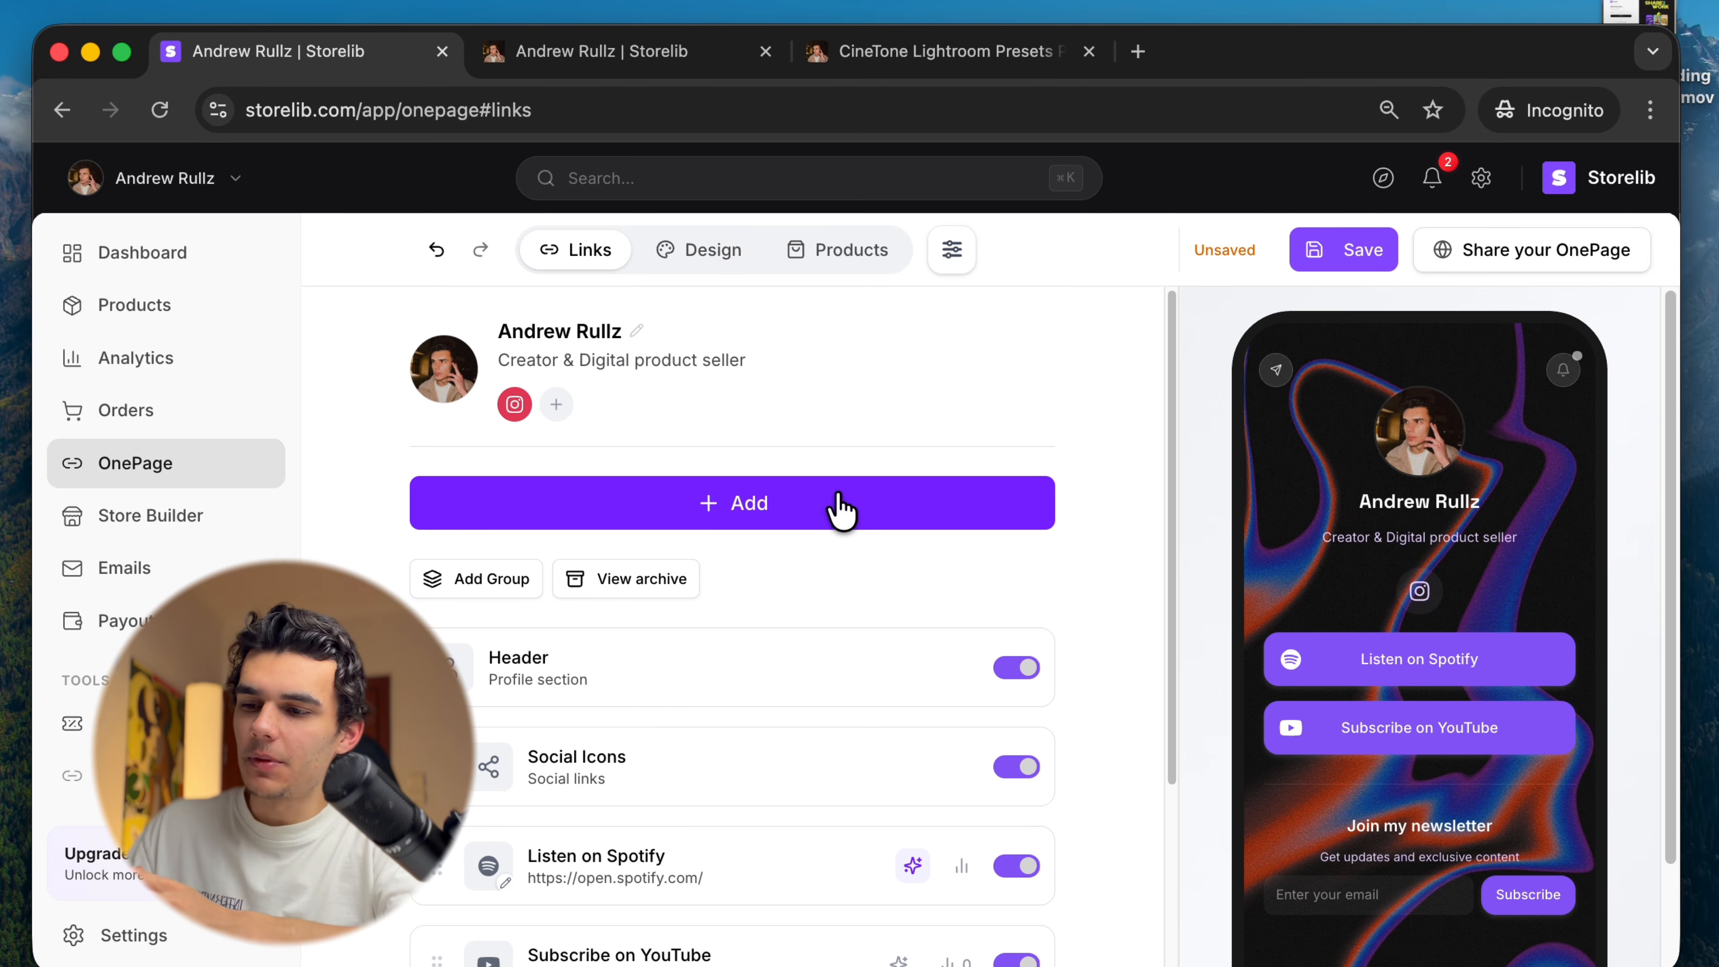
{"action": "left_click", "coordinate": [1339, 256]}
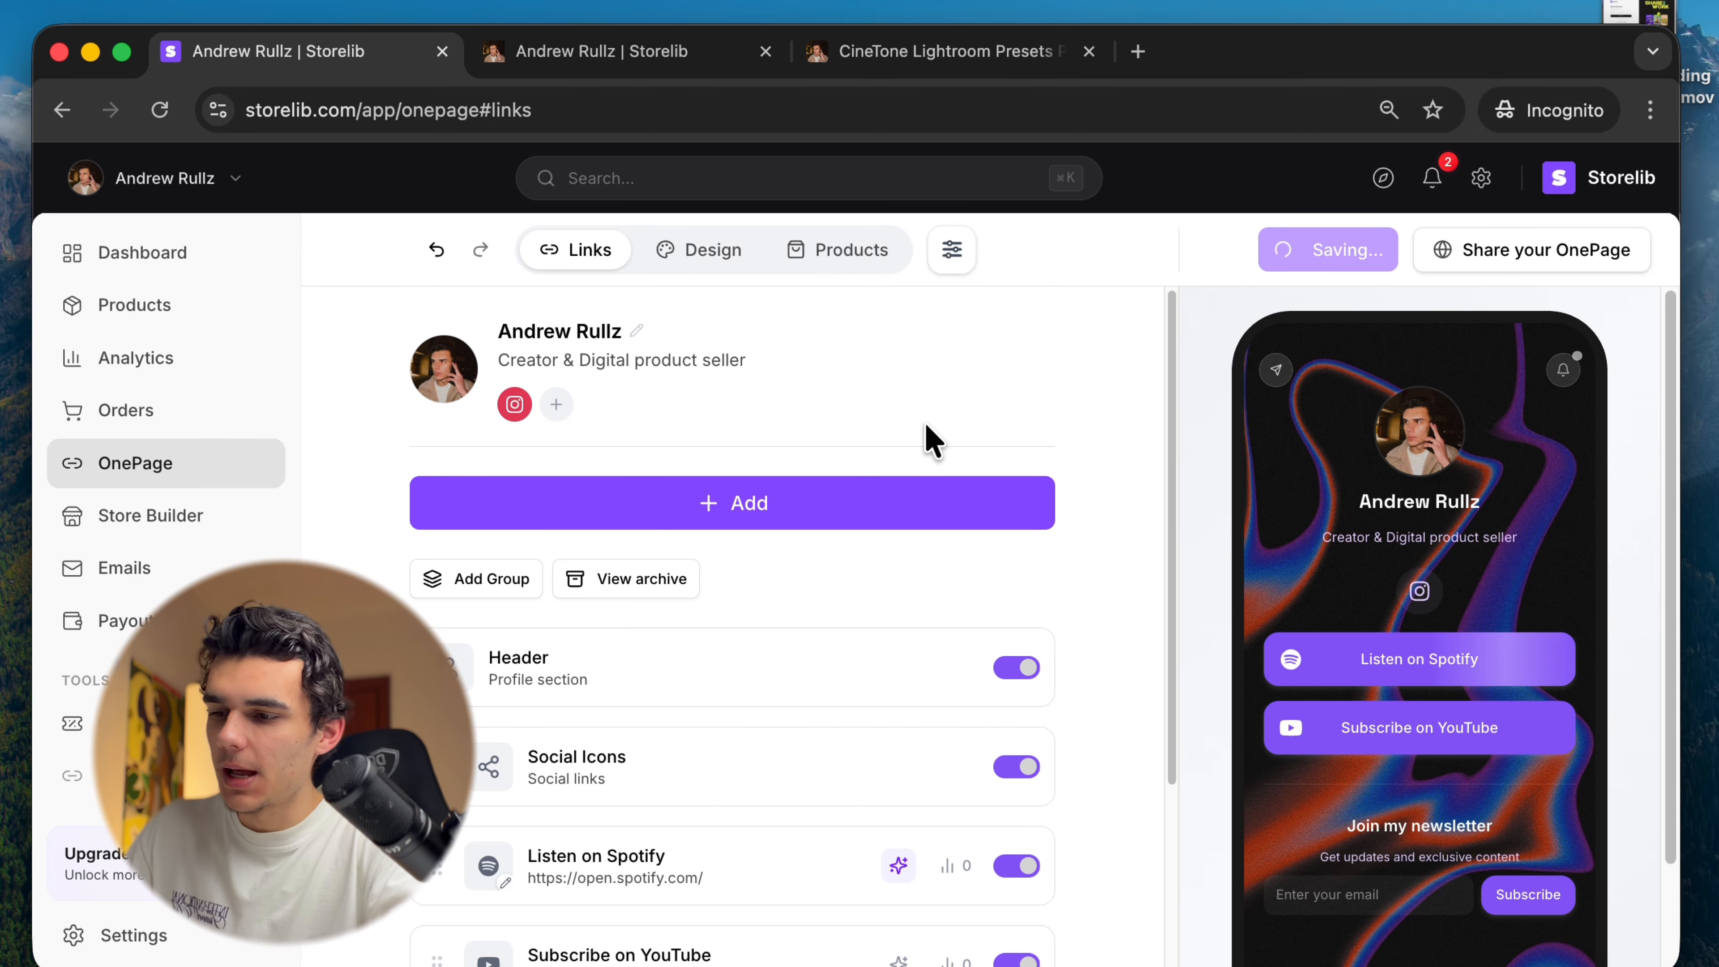
Open the Discover marketplace, look through its products and browse categories, and return to the dashboard
{"action": "left_click", "coordinate": [225, 271]}
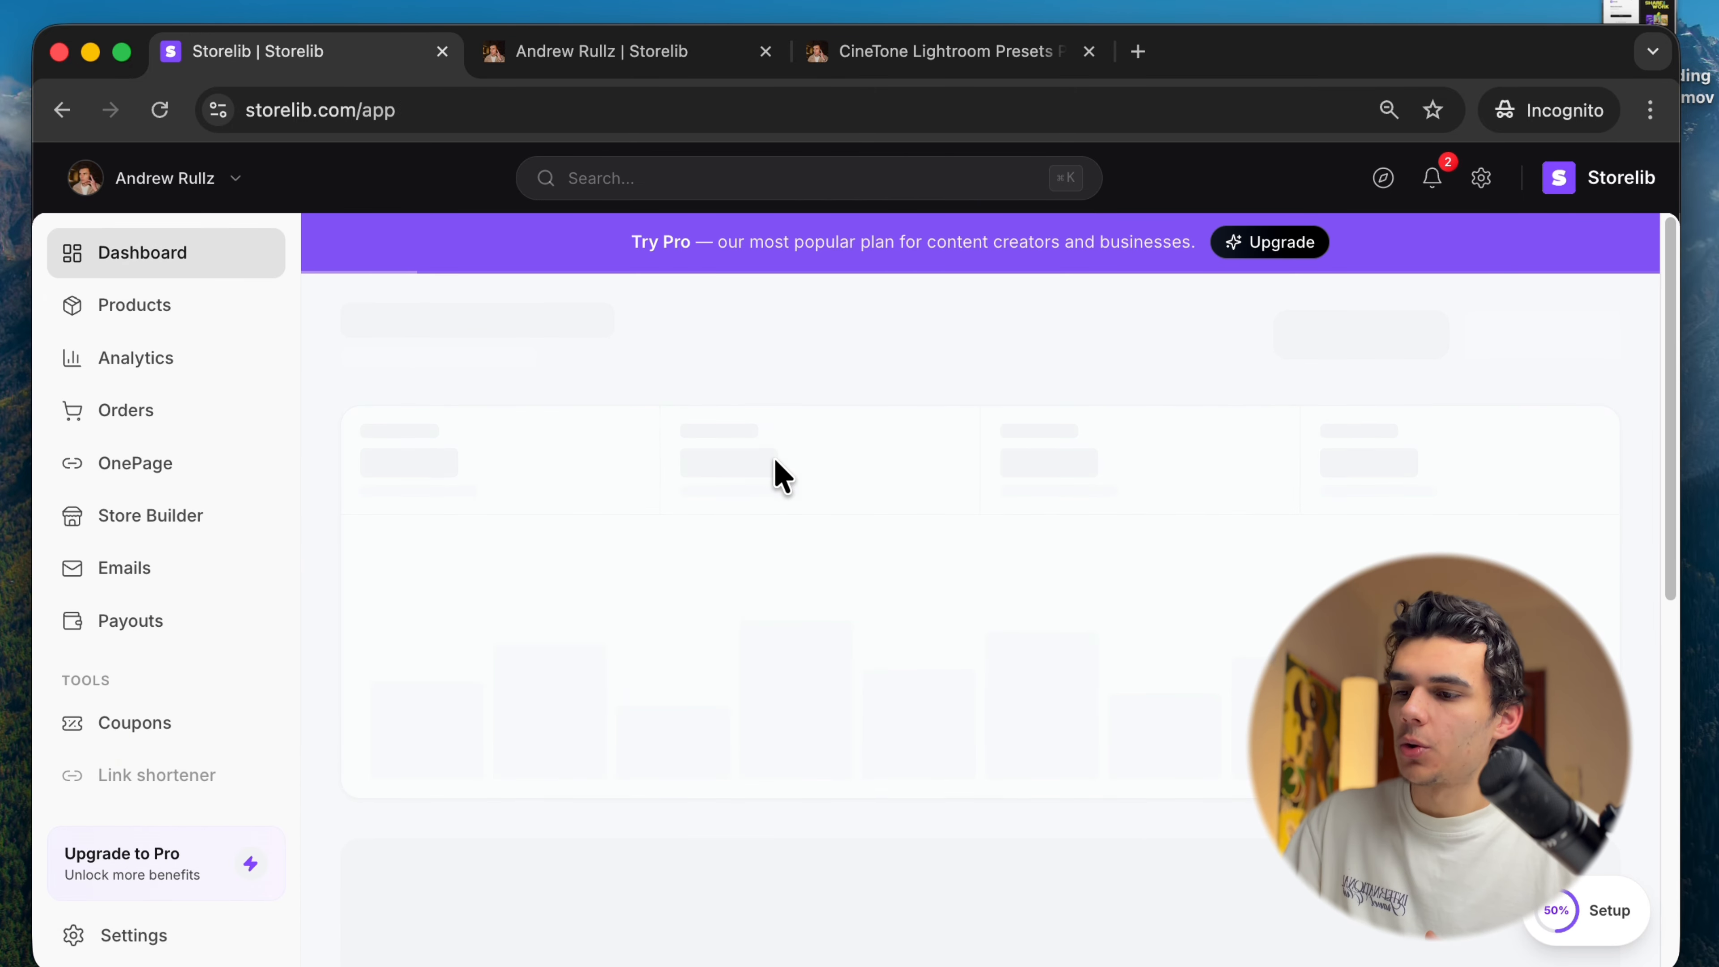
{"action": "left_click", "coordinate": [1396, 188]}
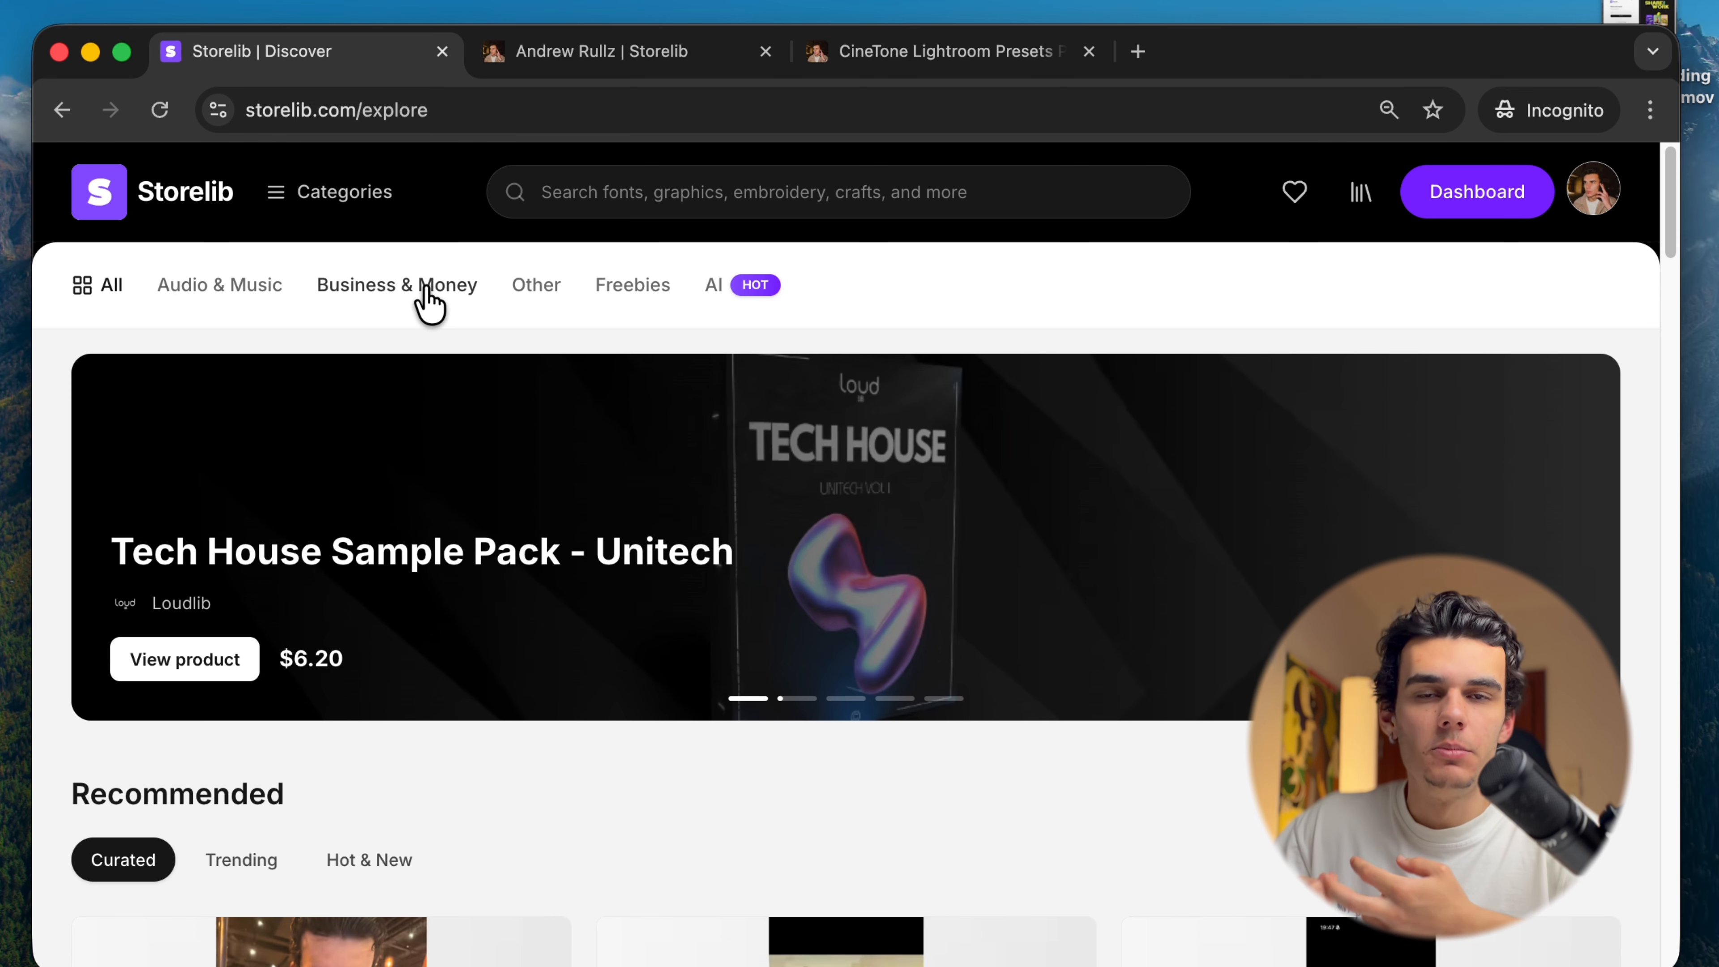
{"action": "scroll", "coordinate": [834, 501], "scroll_direction": "down", "scroll_amount": 15}
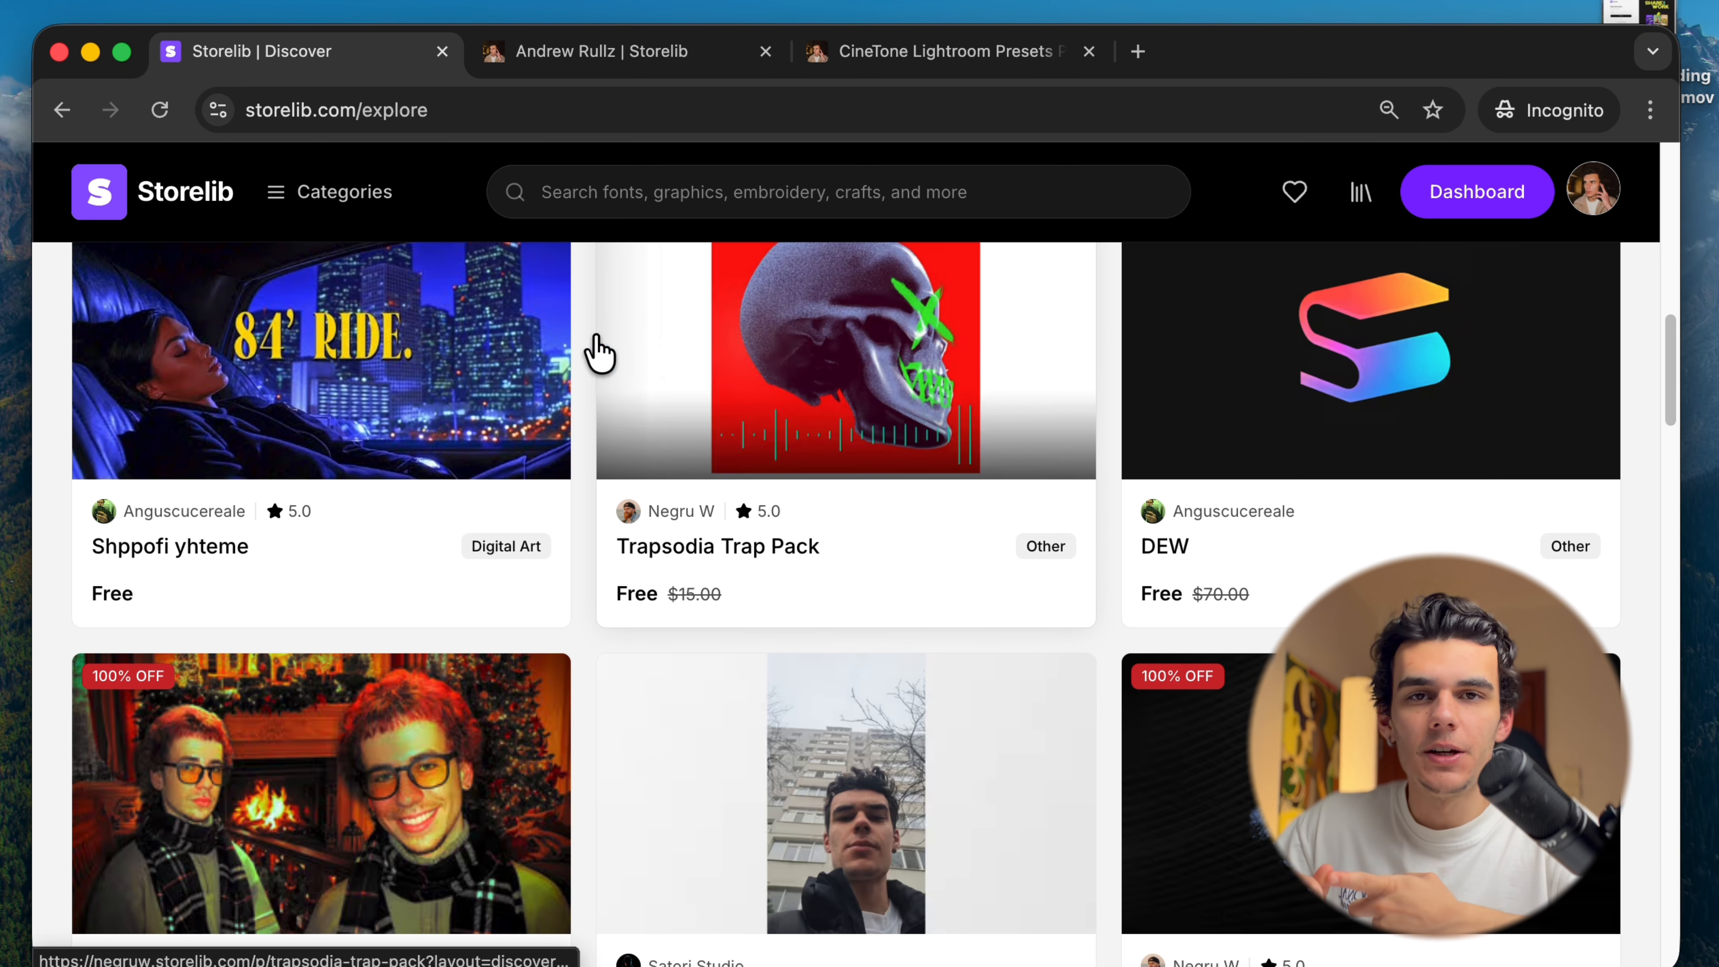
{"action": "scroll", "coordinate": [613, 430], "scroll_direction": "up", "scroll_amount": 3}
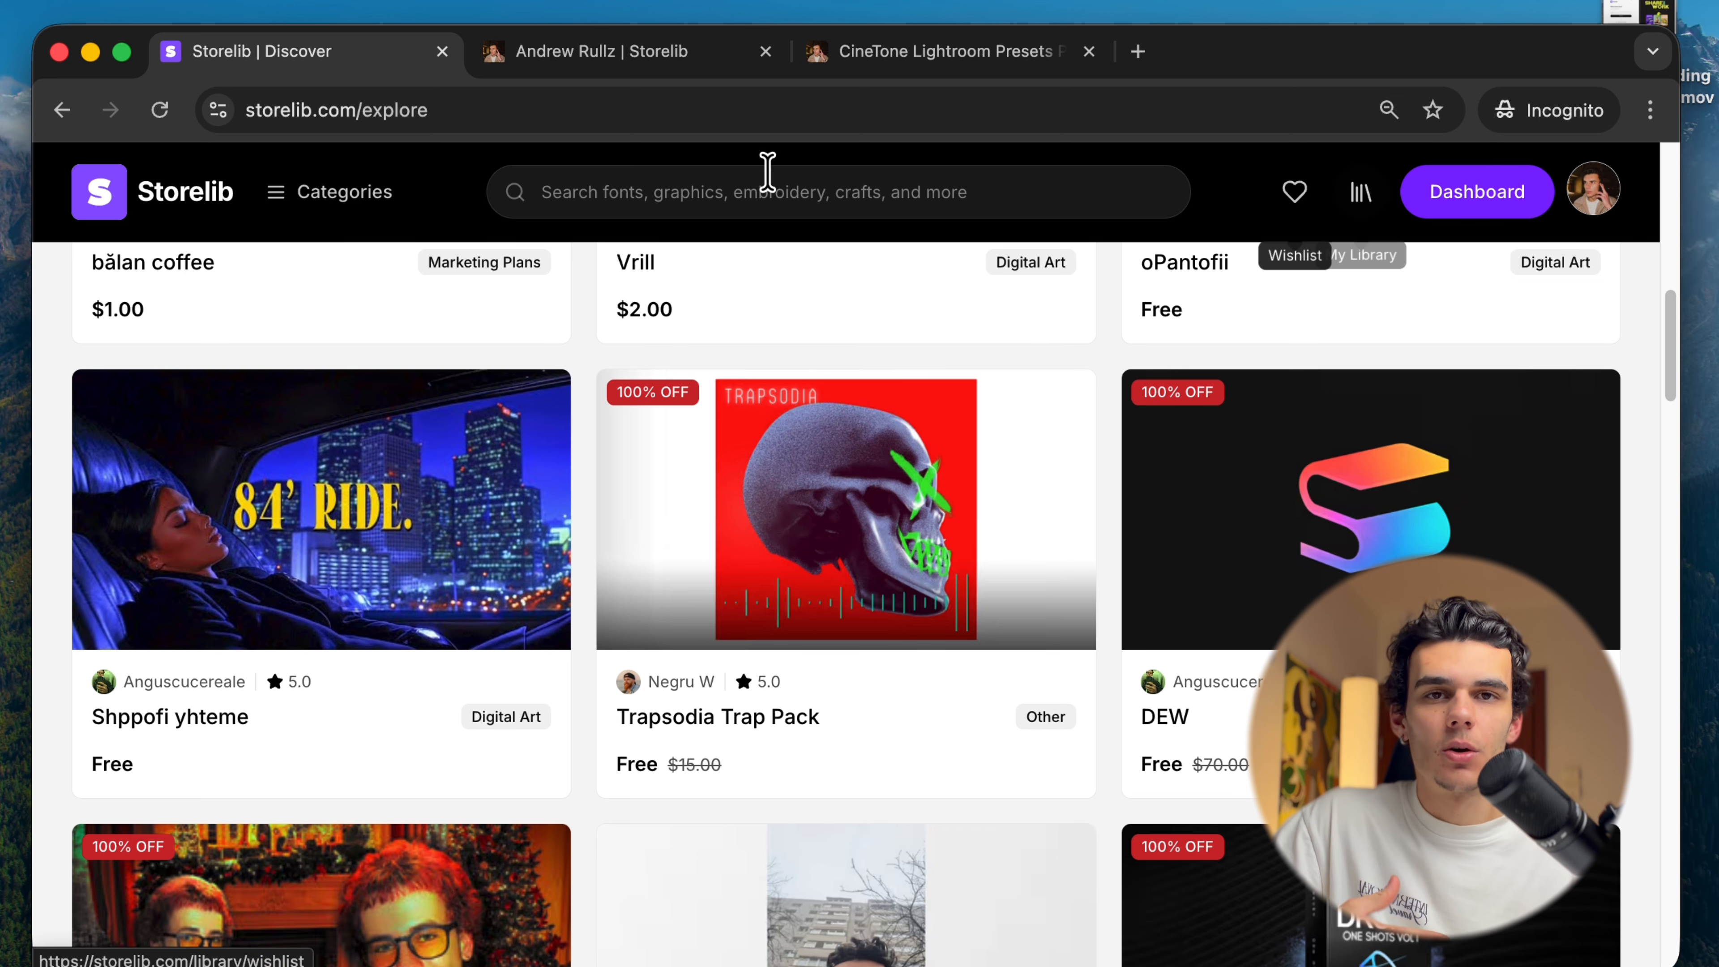
{"action": "left_click", "coordinate": [336, 196]}
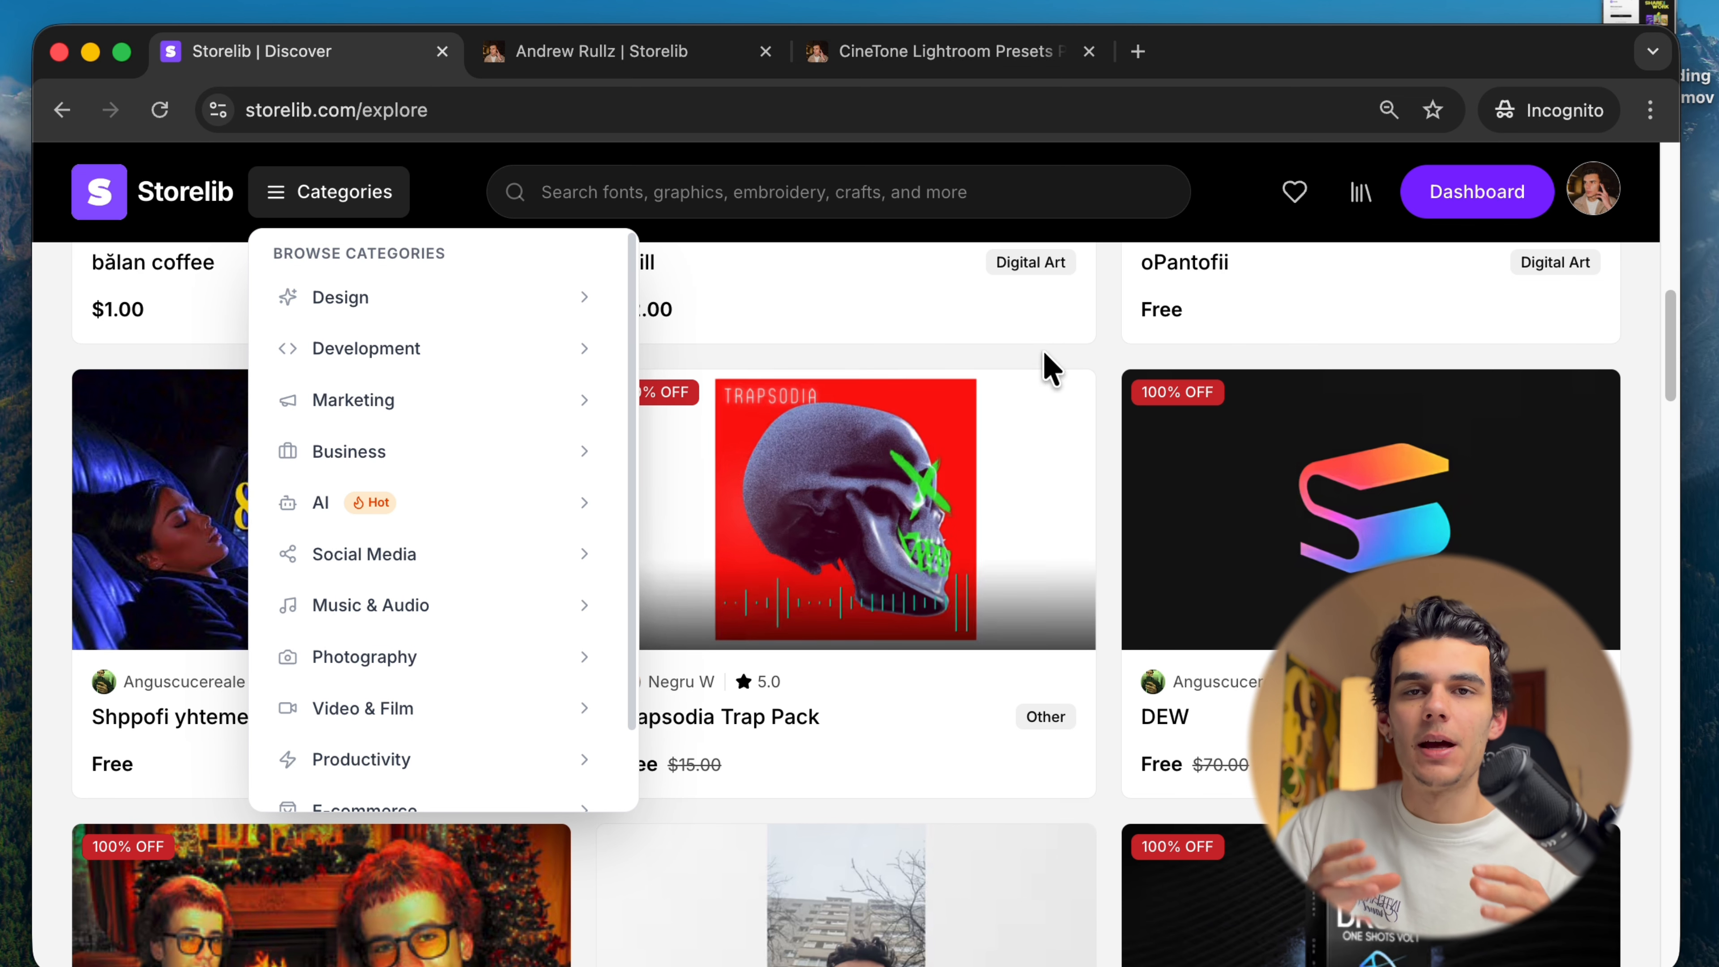
{"action": "scroll", "coordinate": [1083, 460], "scroll_direction": "up", "scroll_amount": 8}
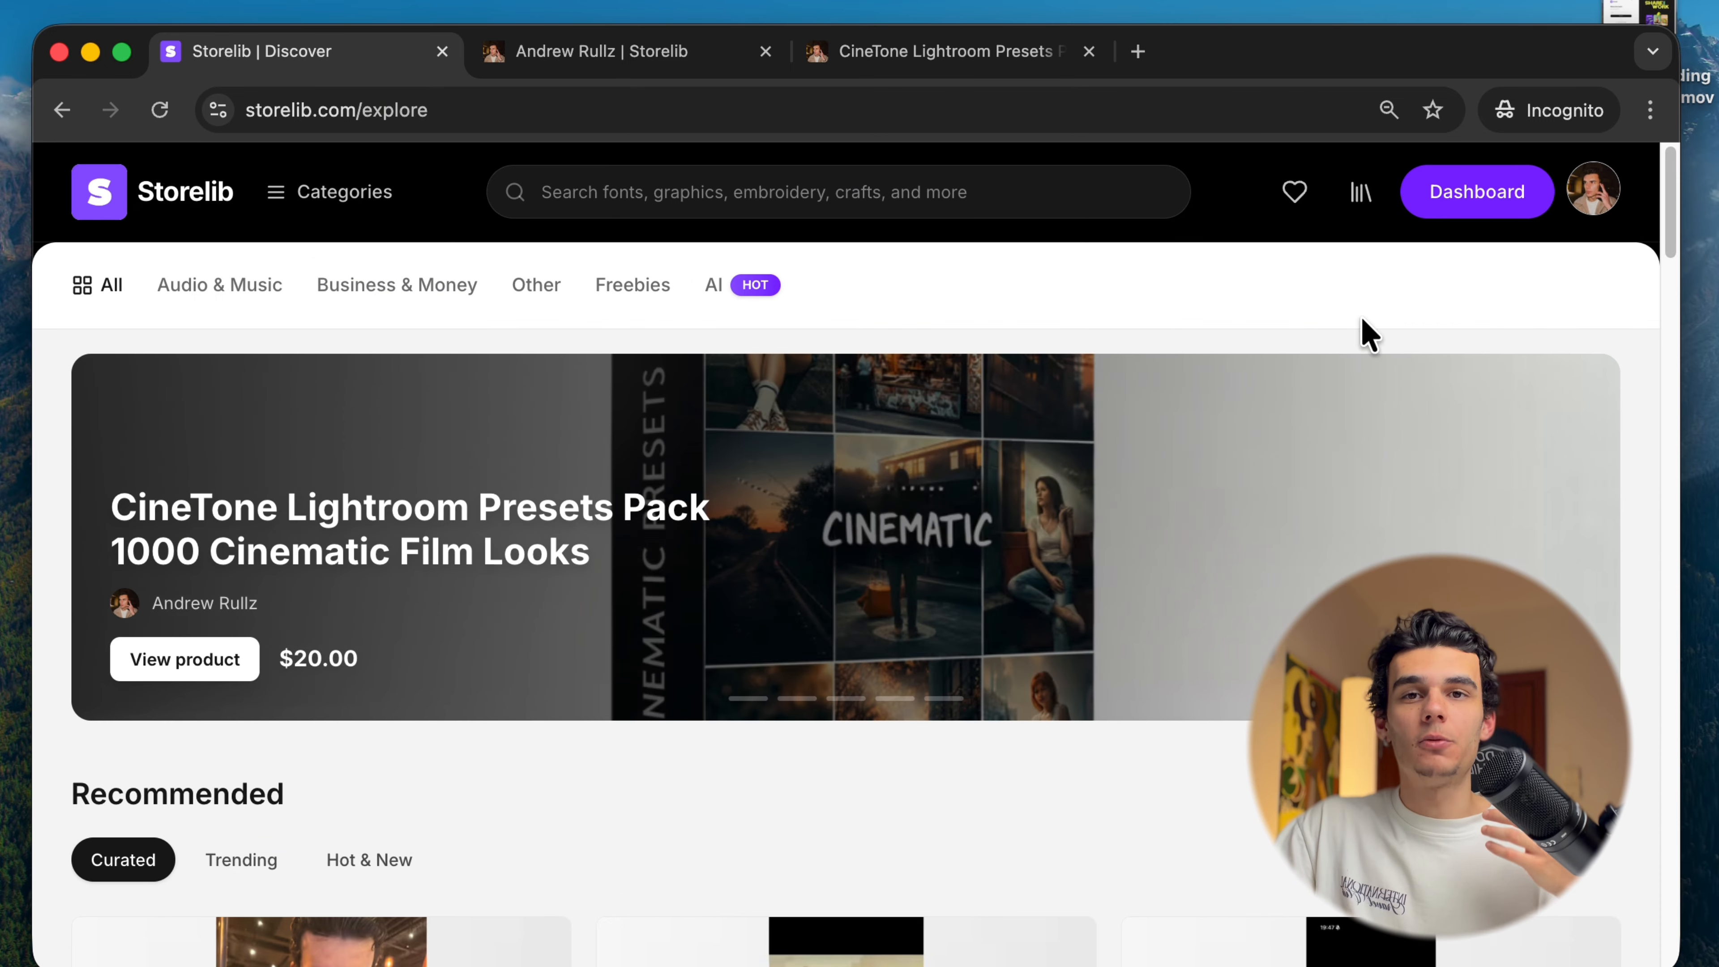
{"action": "left_click", "coordinate": [1448, 198]}
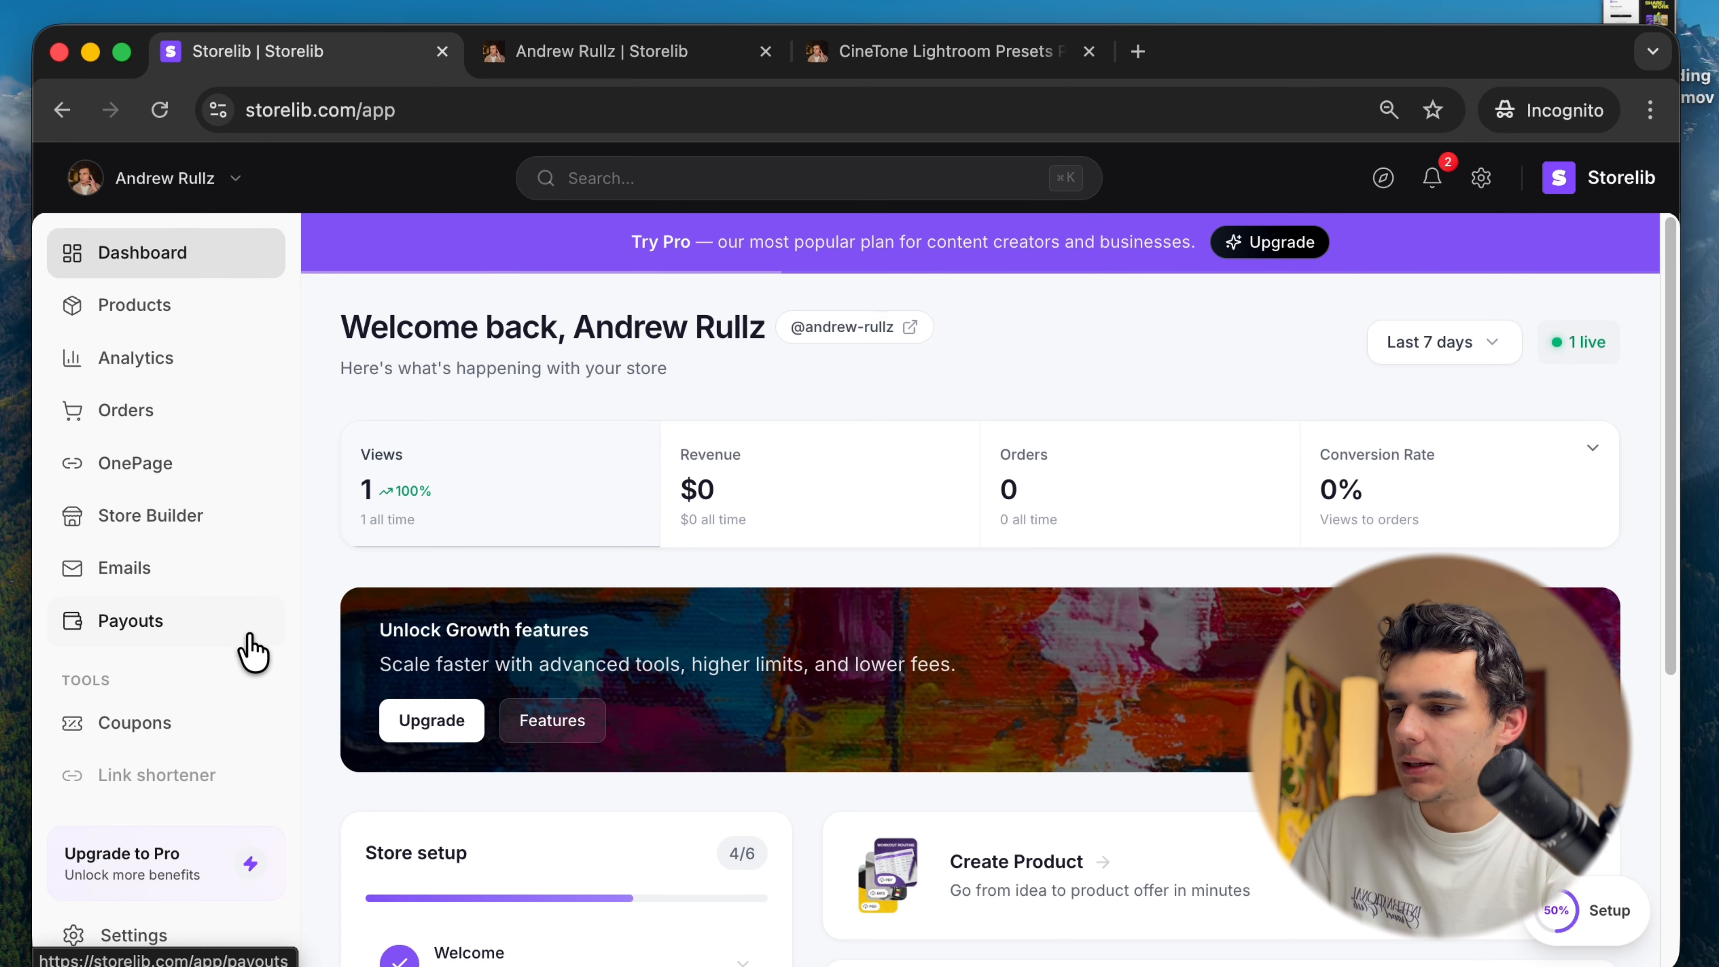
Start connecting Stripe for payouts and submit the industry Software with the product description "I sell digital products online"
{"action": "left_click", "coordinate": [191, 617]}
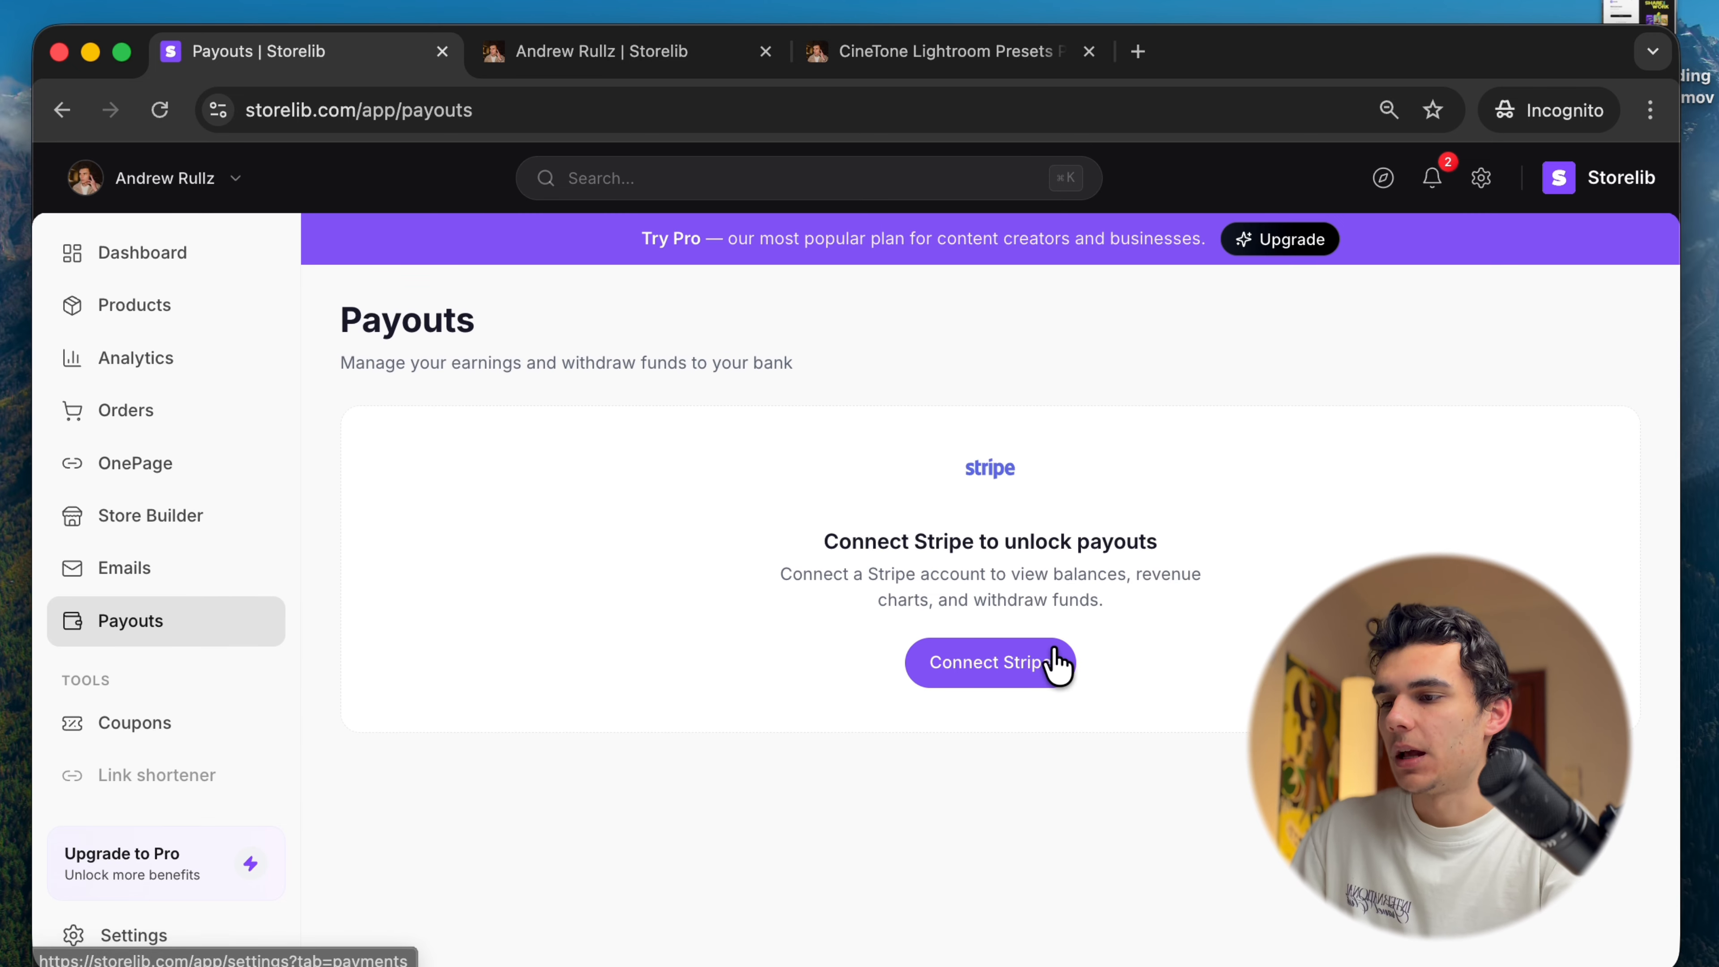
{"action": "left_click", "coordinate": [1015, 654]}
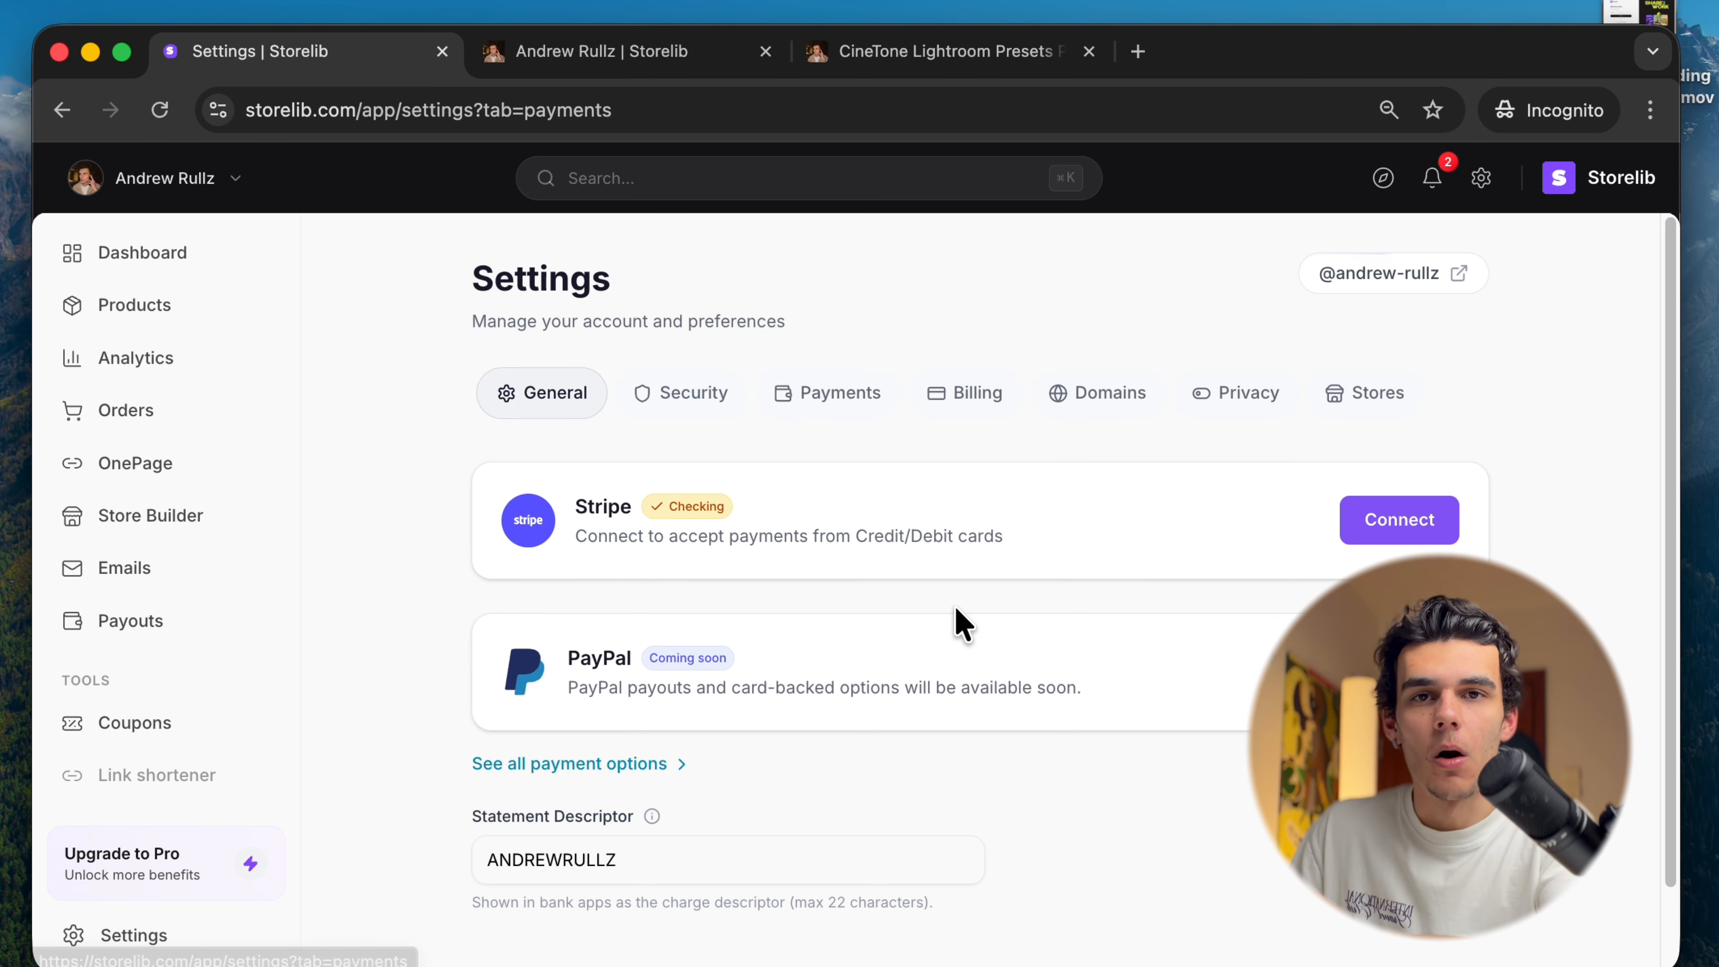
{"action": "left_click", "coordinate": [1393, 529]}
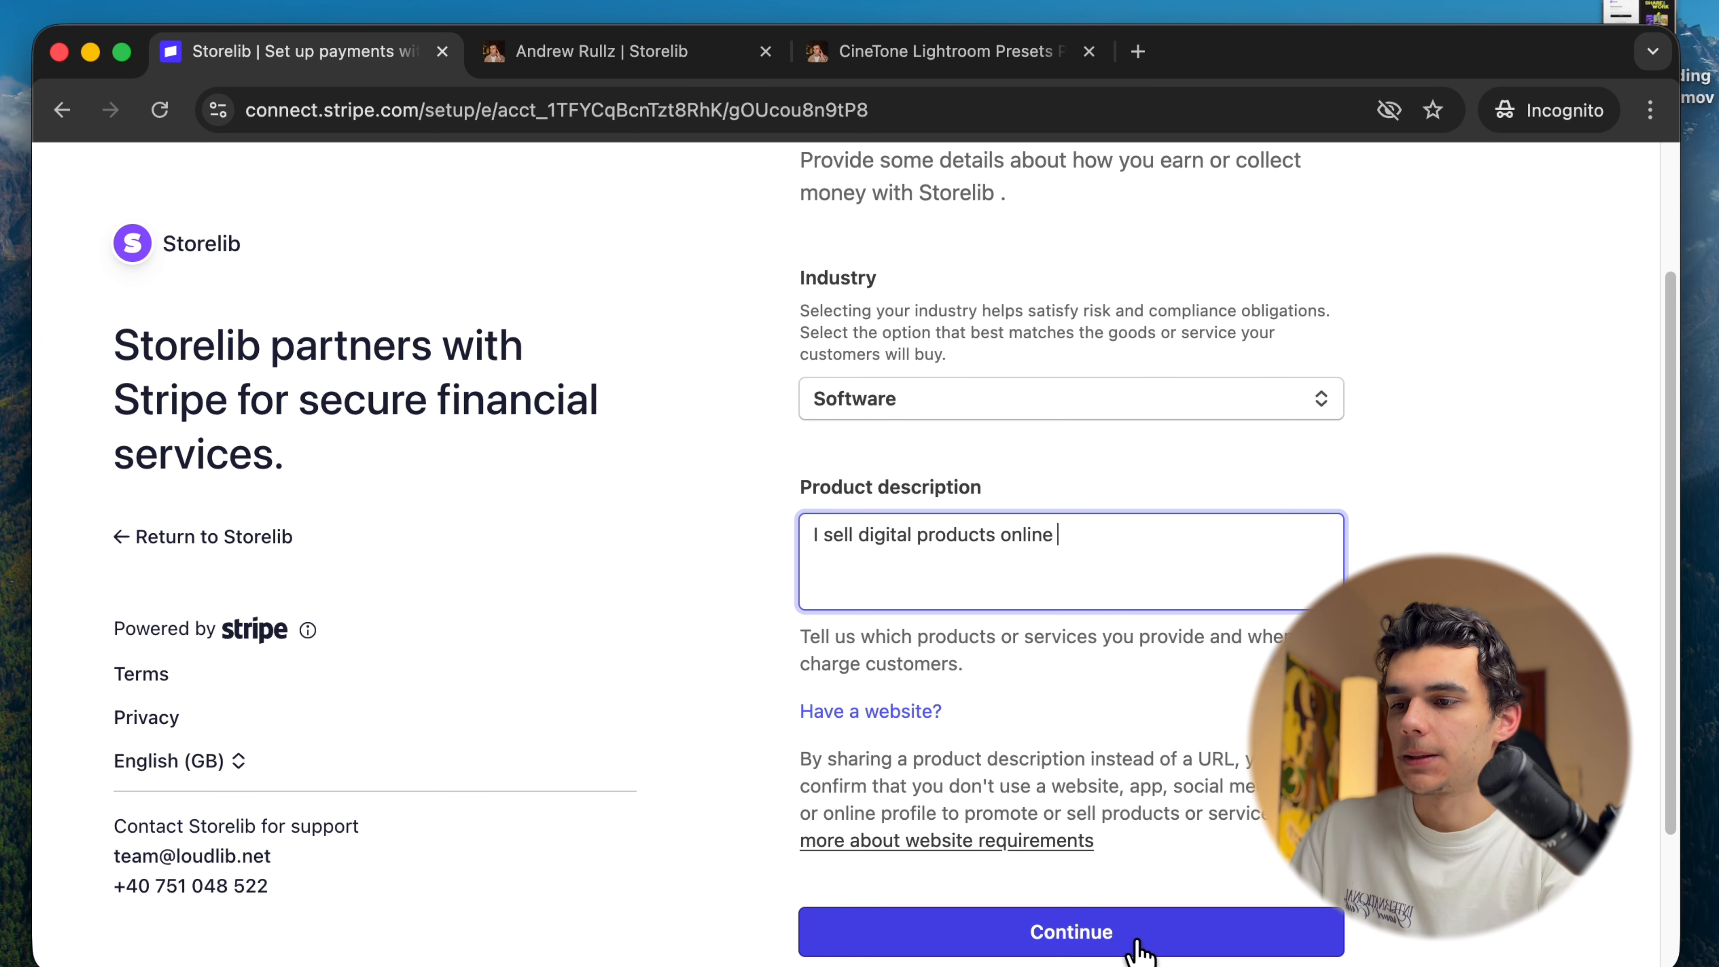
{"action": "left_click", "coordinate": [1144, 932]}
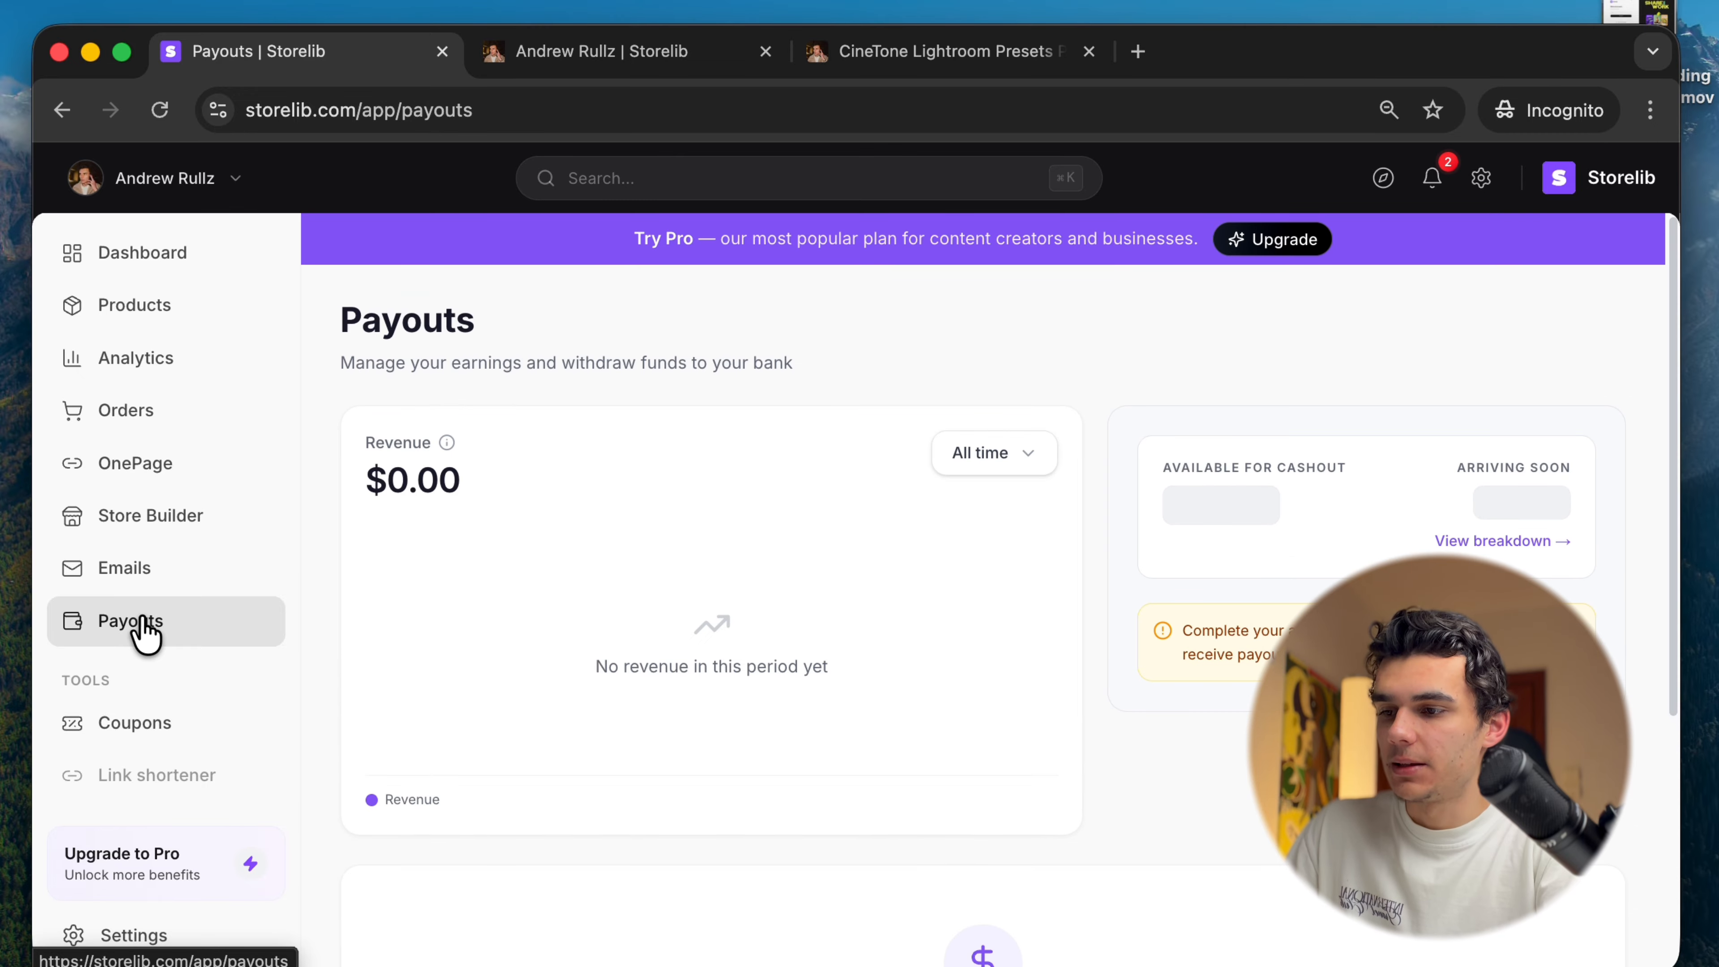
Look over the Payouts page and check the period options of the revenue chart
{"action": "scroll", "coordinate": [927, 642], "scroll_direction": "down", "scroll_amount": 5}
{"action": "scroll", "coordinate": [924, 633], "scroll_direction": "up", "scroll_amount": 5}
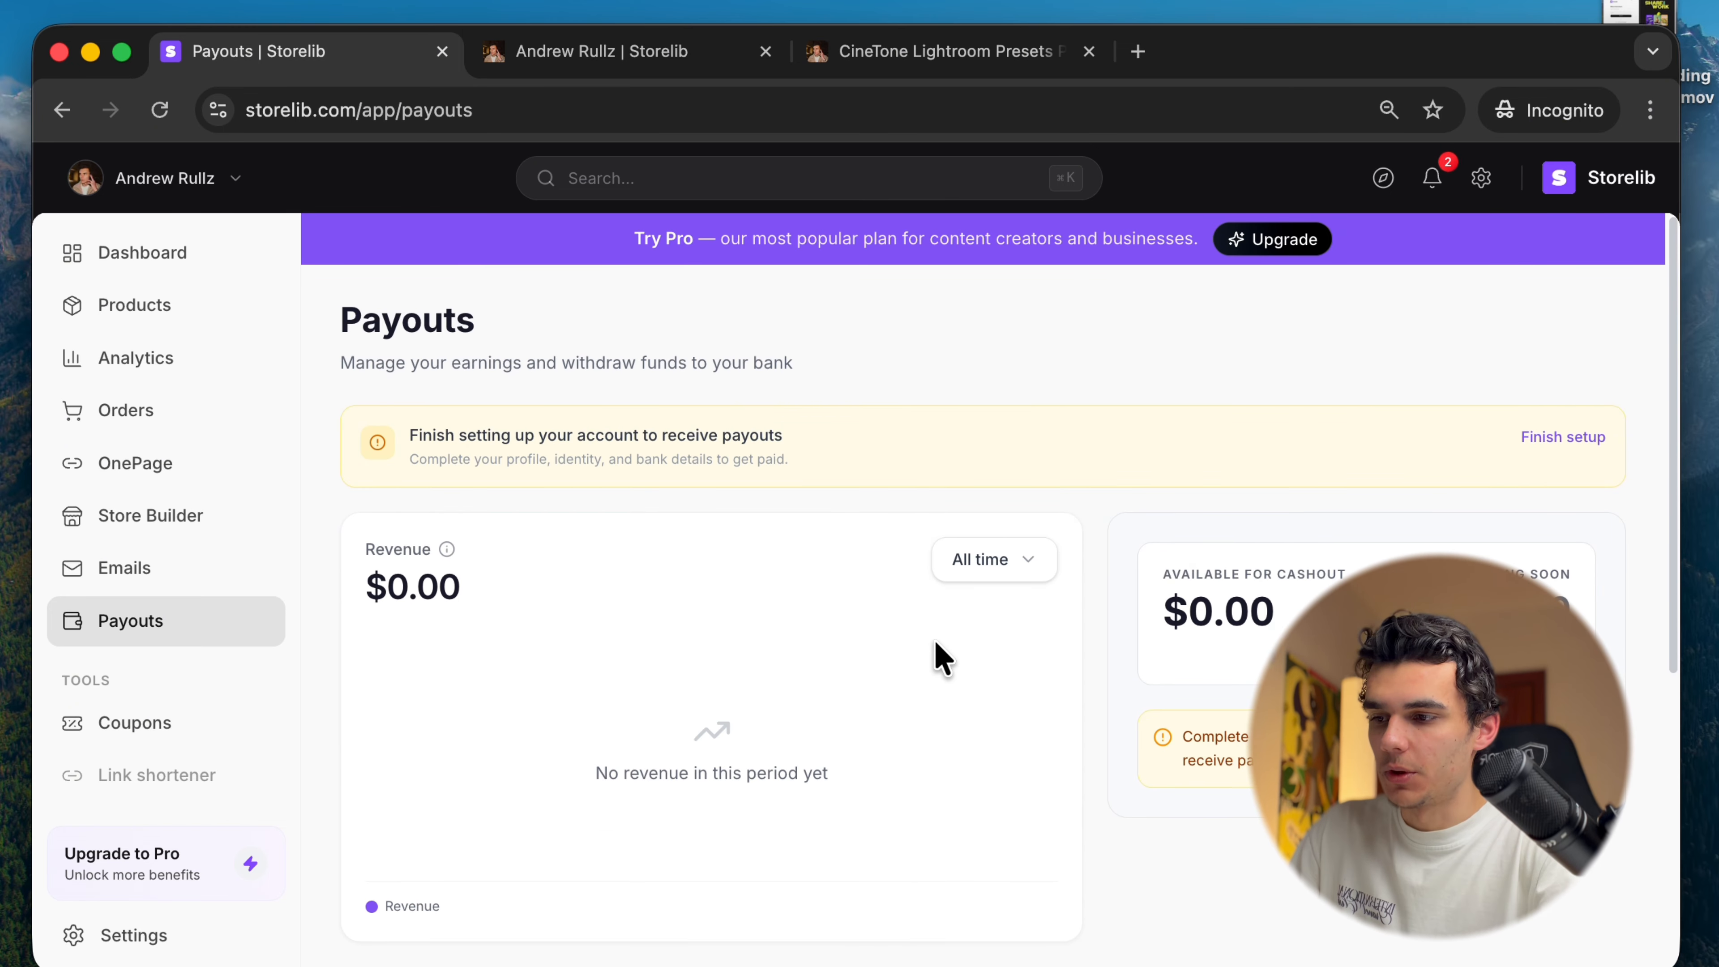
{"action": "left_click", "coordinate": [1000, 569]}
{"action": "left_click", "coordinate": [1004, 574]}
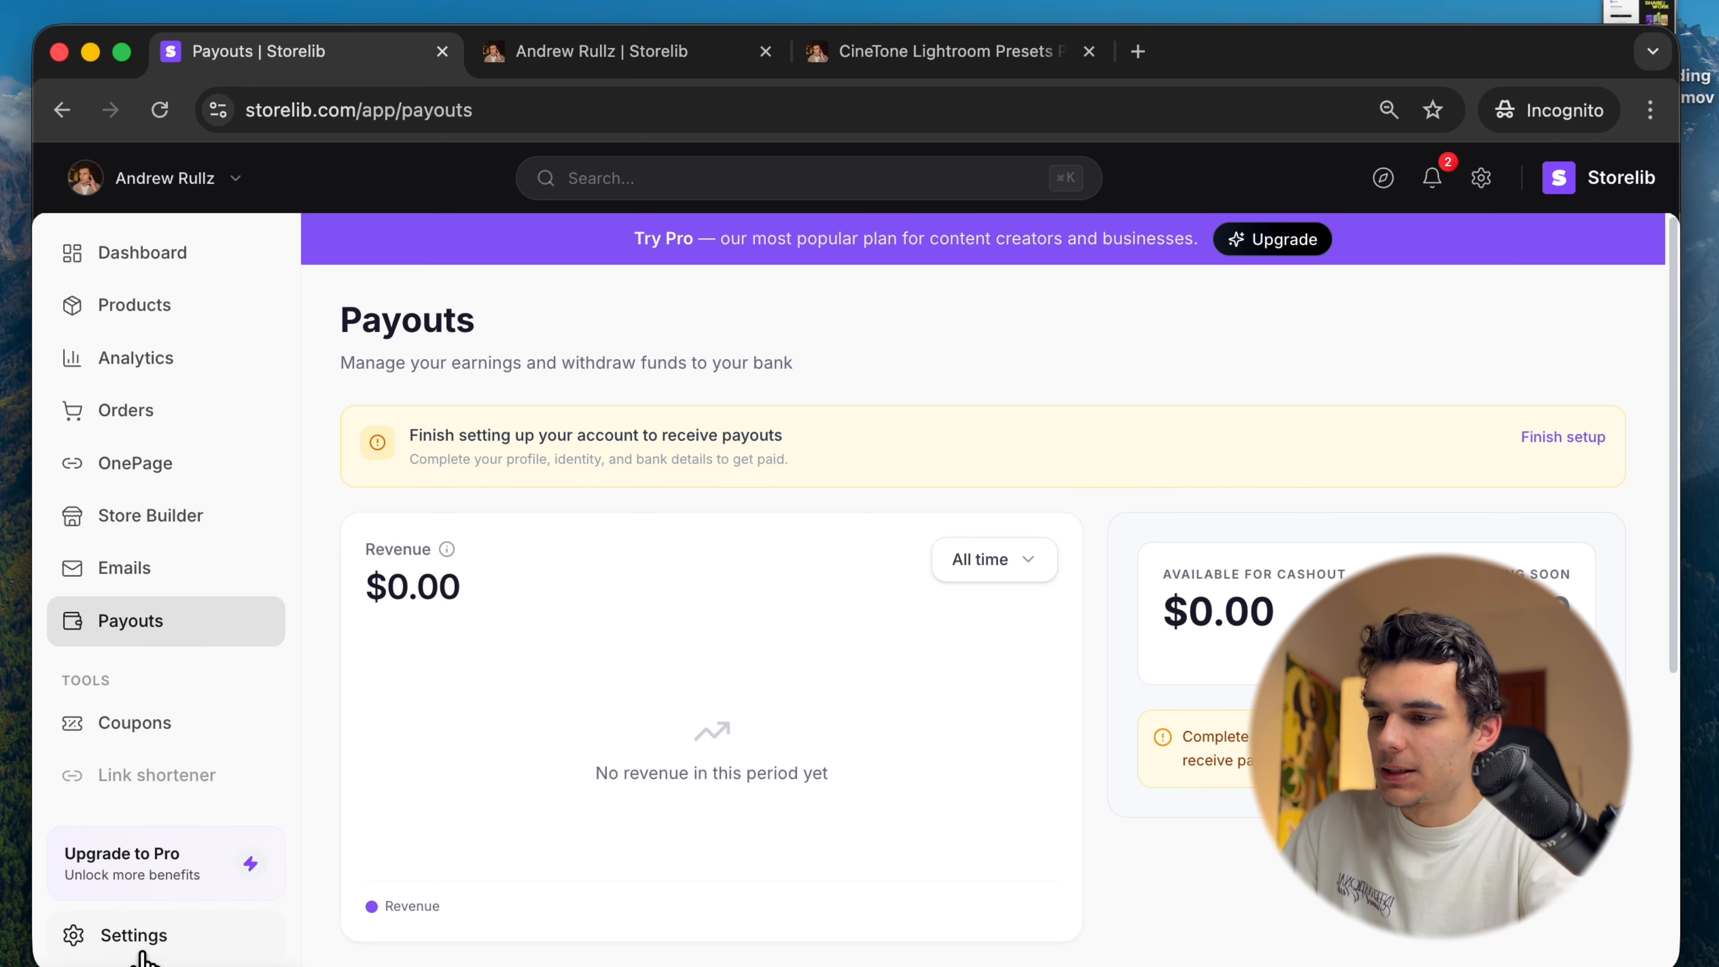
Open the account settings and examine the general options, including profile photo, profile information and OnePage URL
{"action": "left_click", "coordinate": [135, 937]}
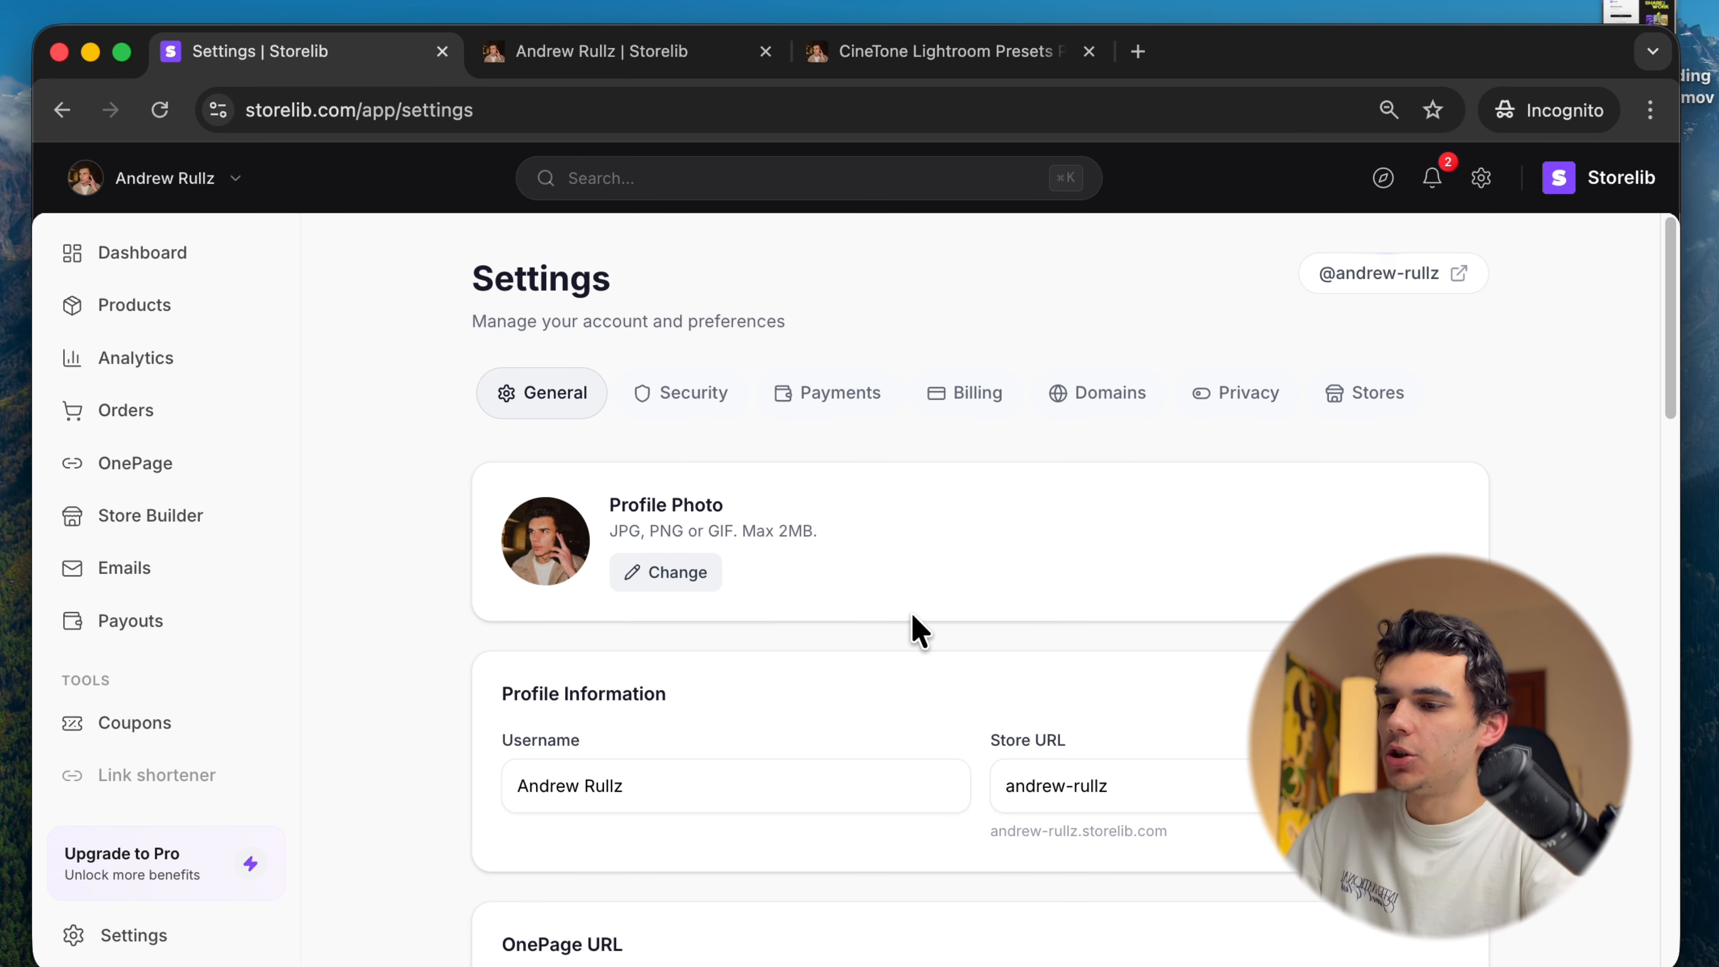
{"action": "scroll", "coordinate": [744, 406], "scroll_direction": "down", "scroll_amount": 1}
{"action": "left_click", "coordinate": [672, 330]}
{"action": "scroll", "coordinate": [738, 606], "scroll_direction": "down", "scroll_amount": 5}
{"action": "scroll", "coordinate": [750, 613], "scroll_direction": "up", "scroll_amount": 5}
{"action": "left_click", "coordinate": [541, 398]}
{"action": "scroll", "coordinate": [787, 633], "scroll_direction": "down", "scroll_amount": 1}
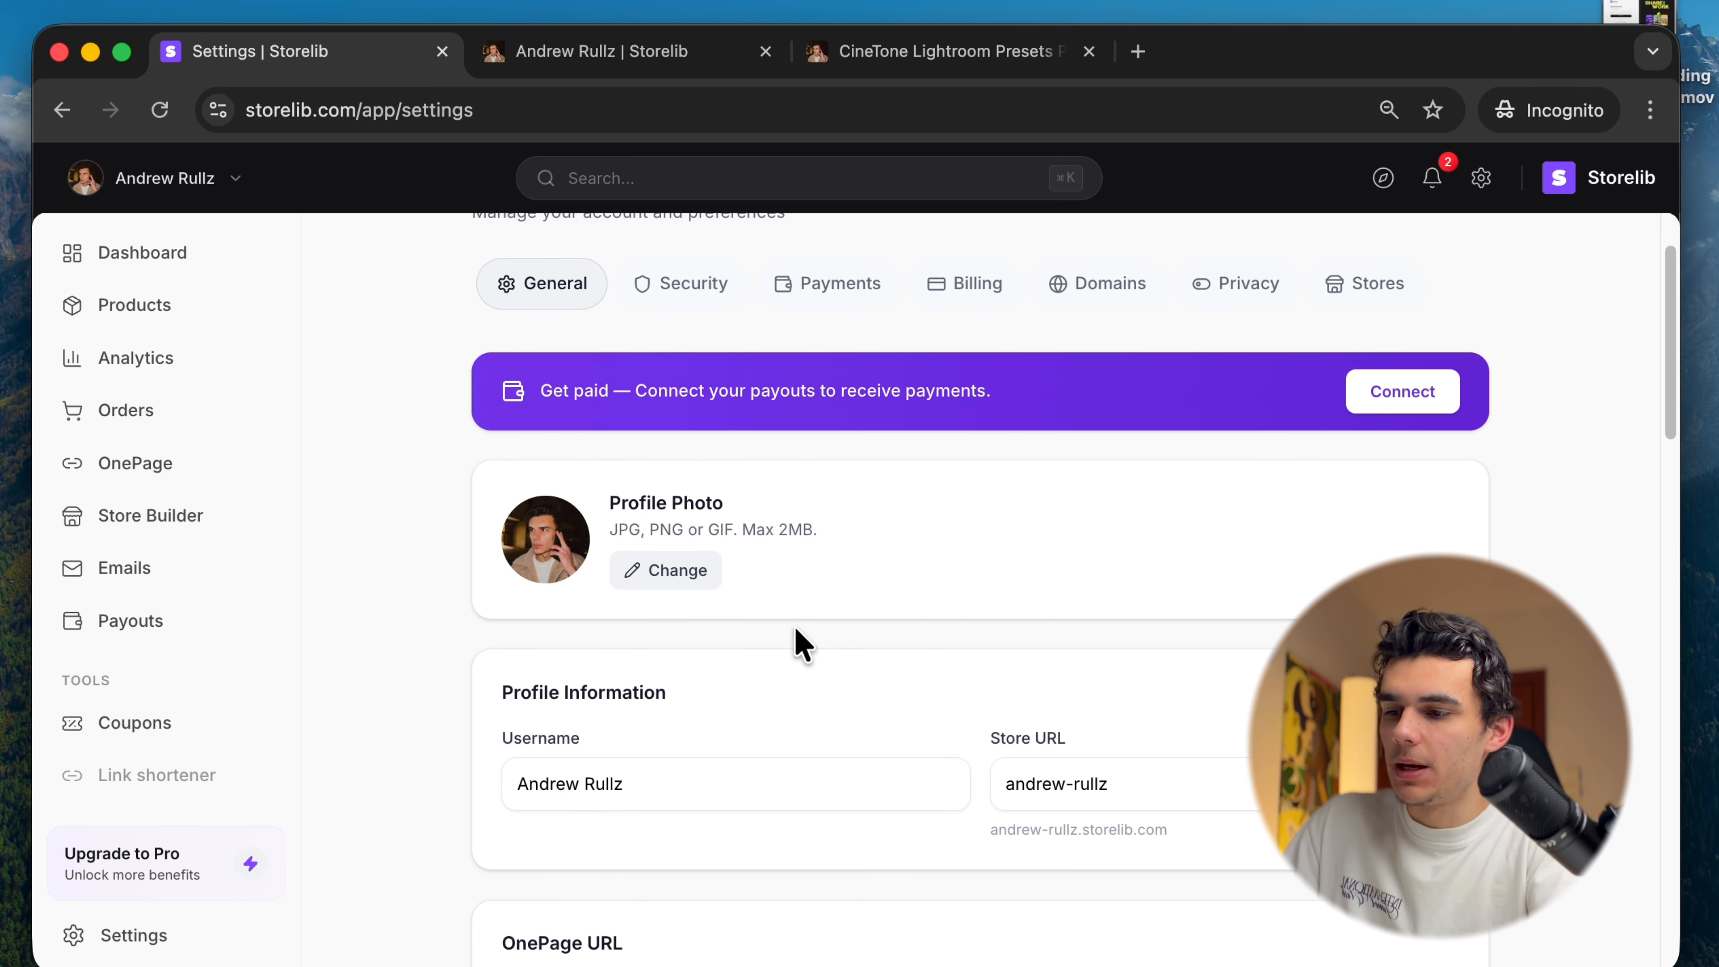
{"action": "scroll", "coordinate": [796, 645], "scroll_direction": "down", "scroll_amount": 10}
{"action": "scroll", "coordinate": [795, 645], "scroll_direction": "up", "scroll_amount": 12}
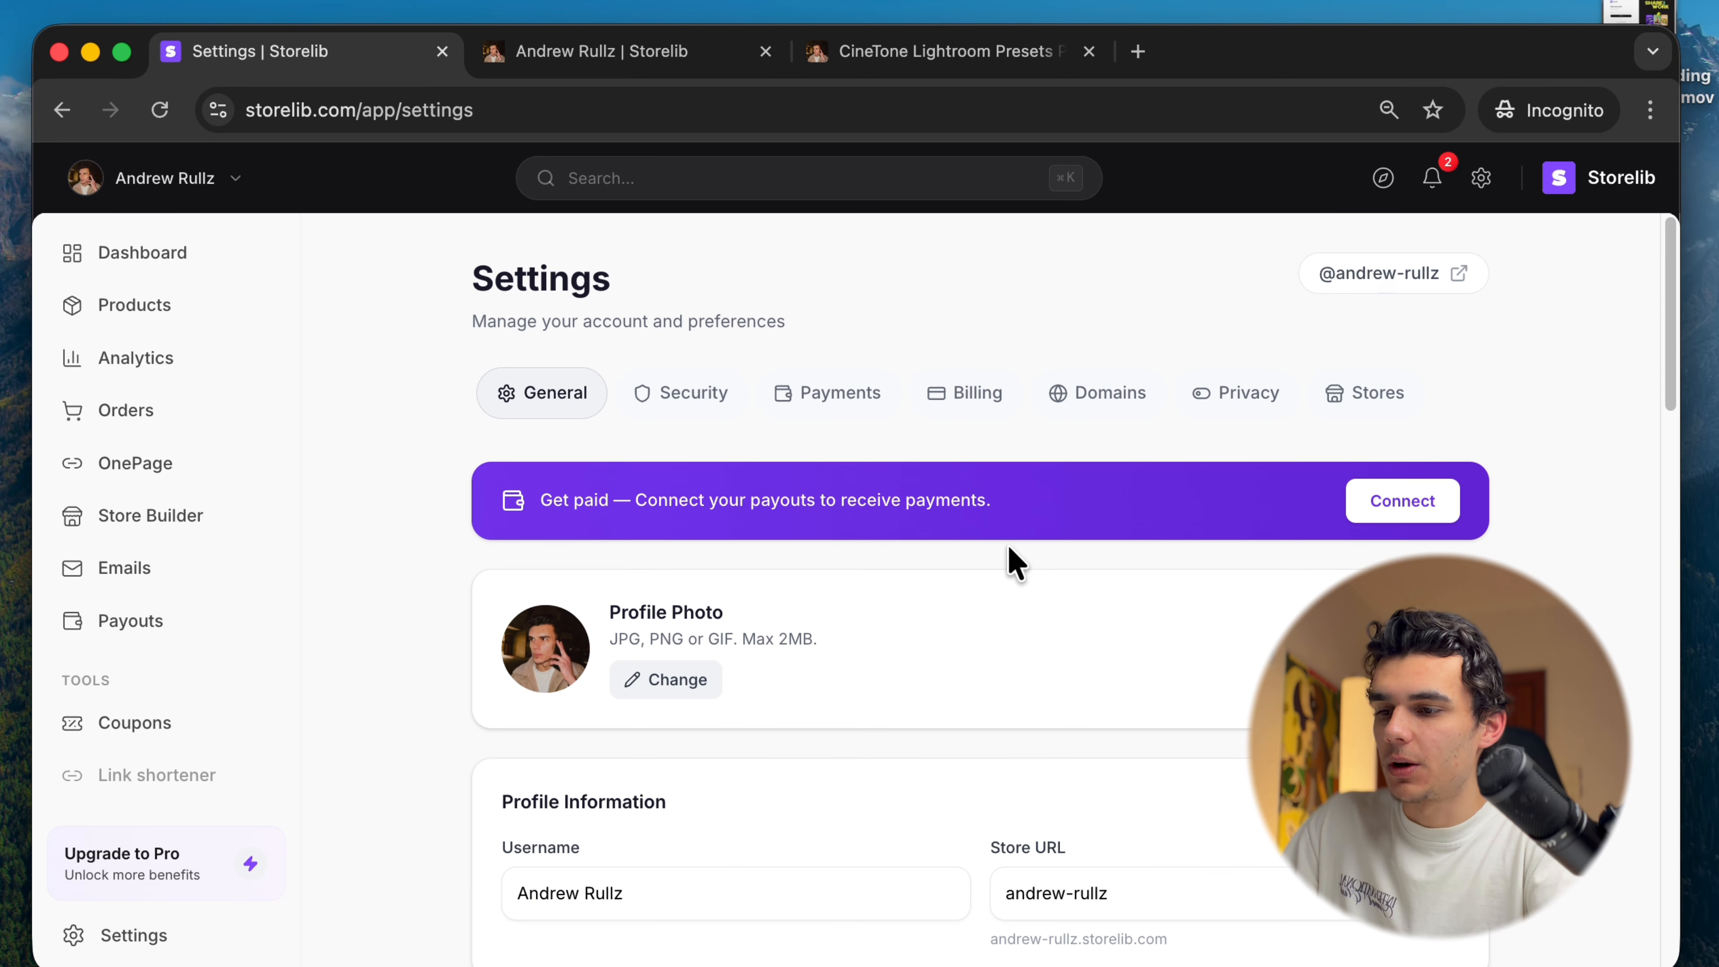
Check the custom domain settings and go back to the general settings
{"action": "left_click", "coordinate": [1077, 415]}
{"action": "scroll", "coordinate": [1174, 741], "scroll_direction": "down", "scroll_amount": 3}
{"action": "scroll", "coordinate": [1174, 740], "scroll_direction": "up", "scroll_amount": 3}
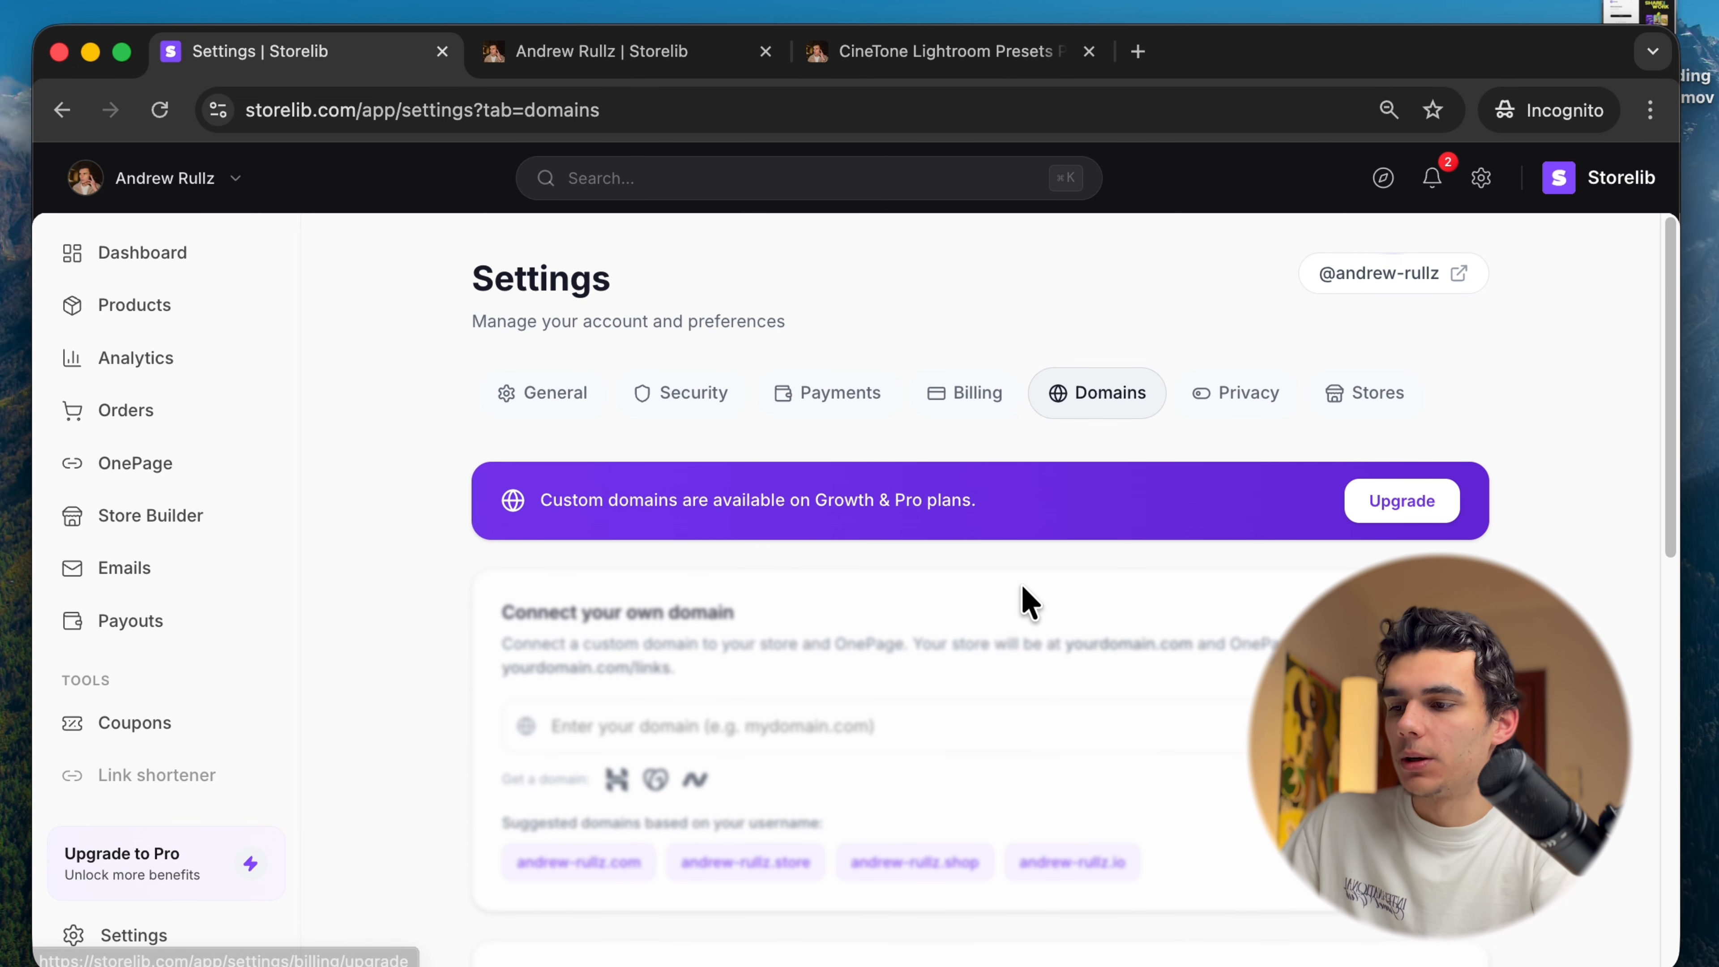
{"action": "left_click", "coordinate": [531, 399]}
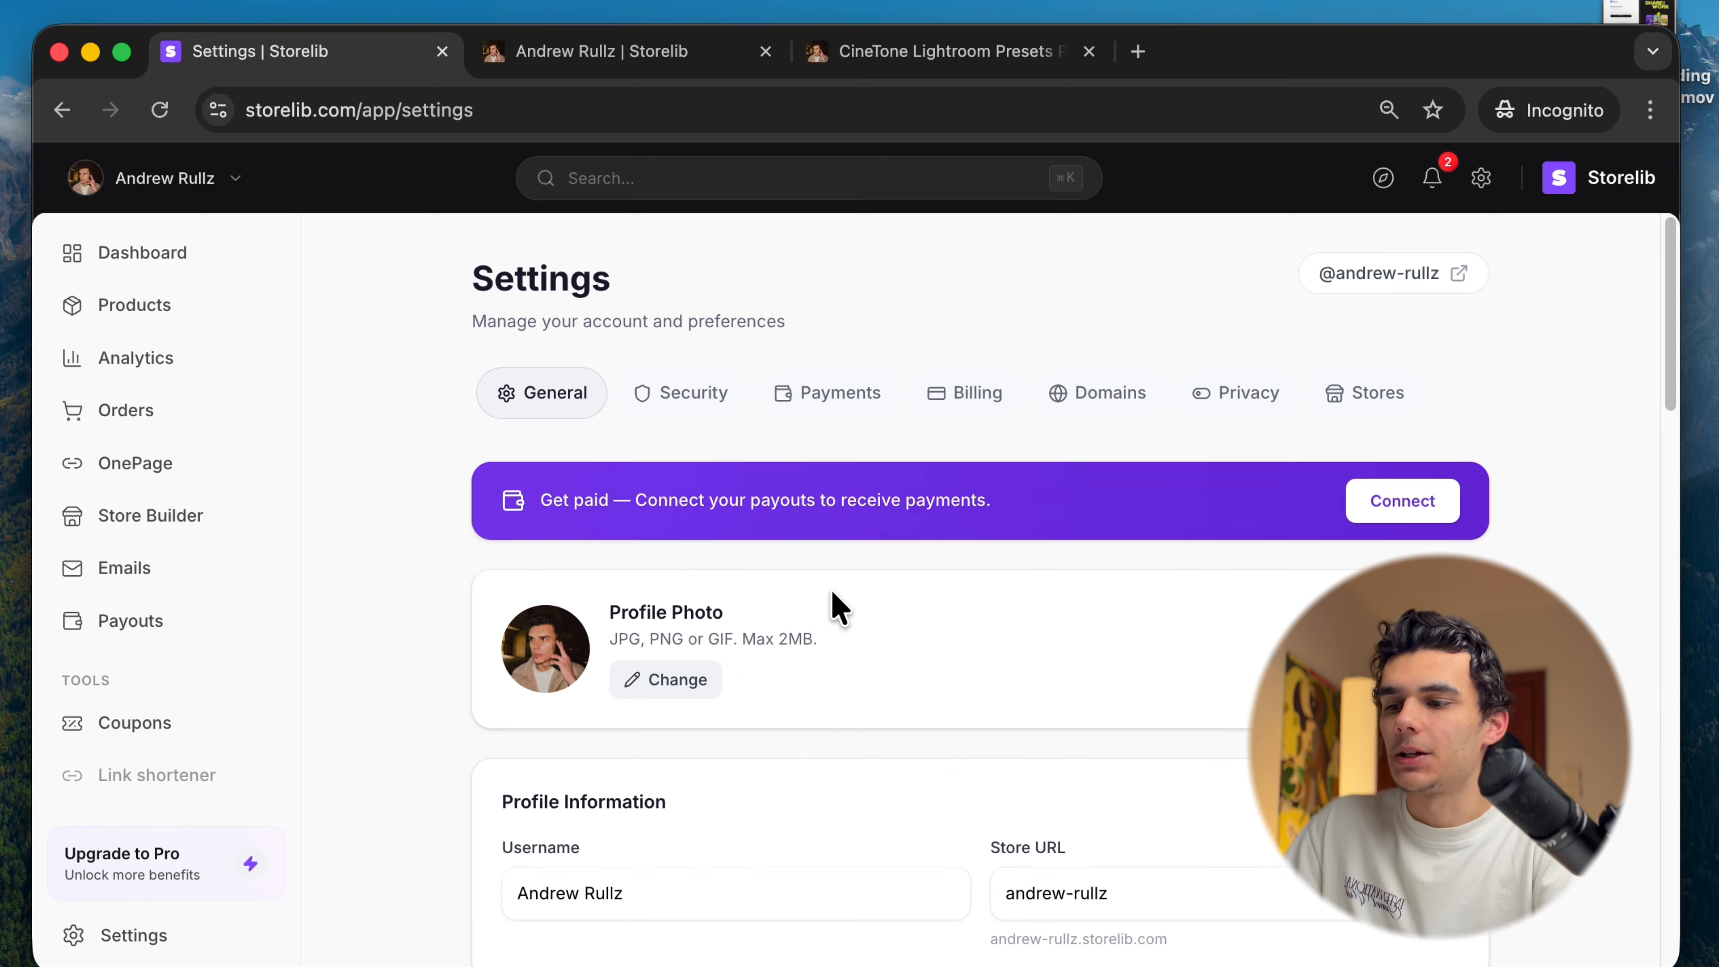
{"action": "scroll", "coordinate": [834, 595], "scroll_direction": "down", "scroll_amount": 1}
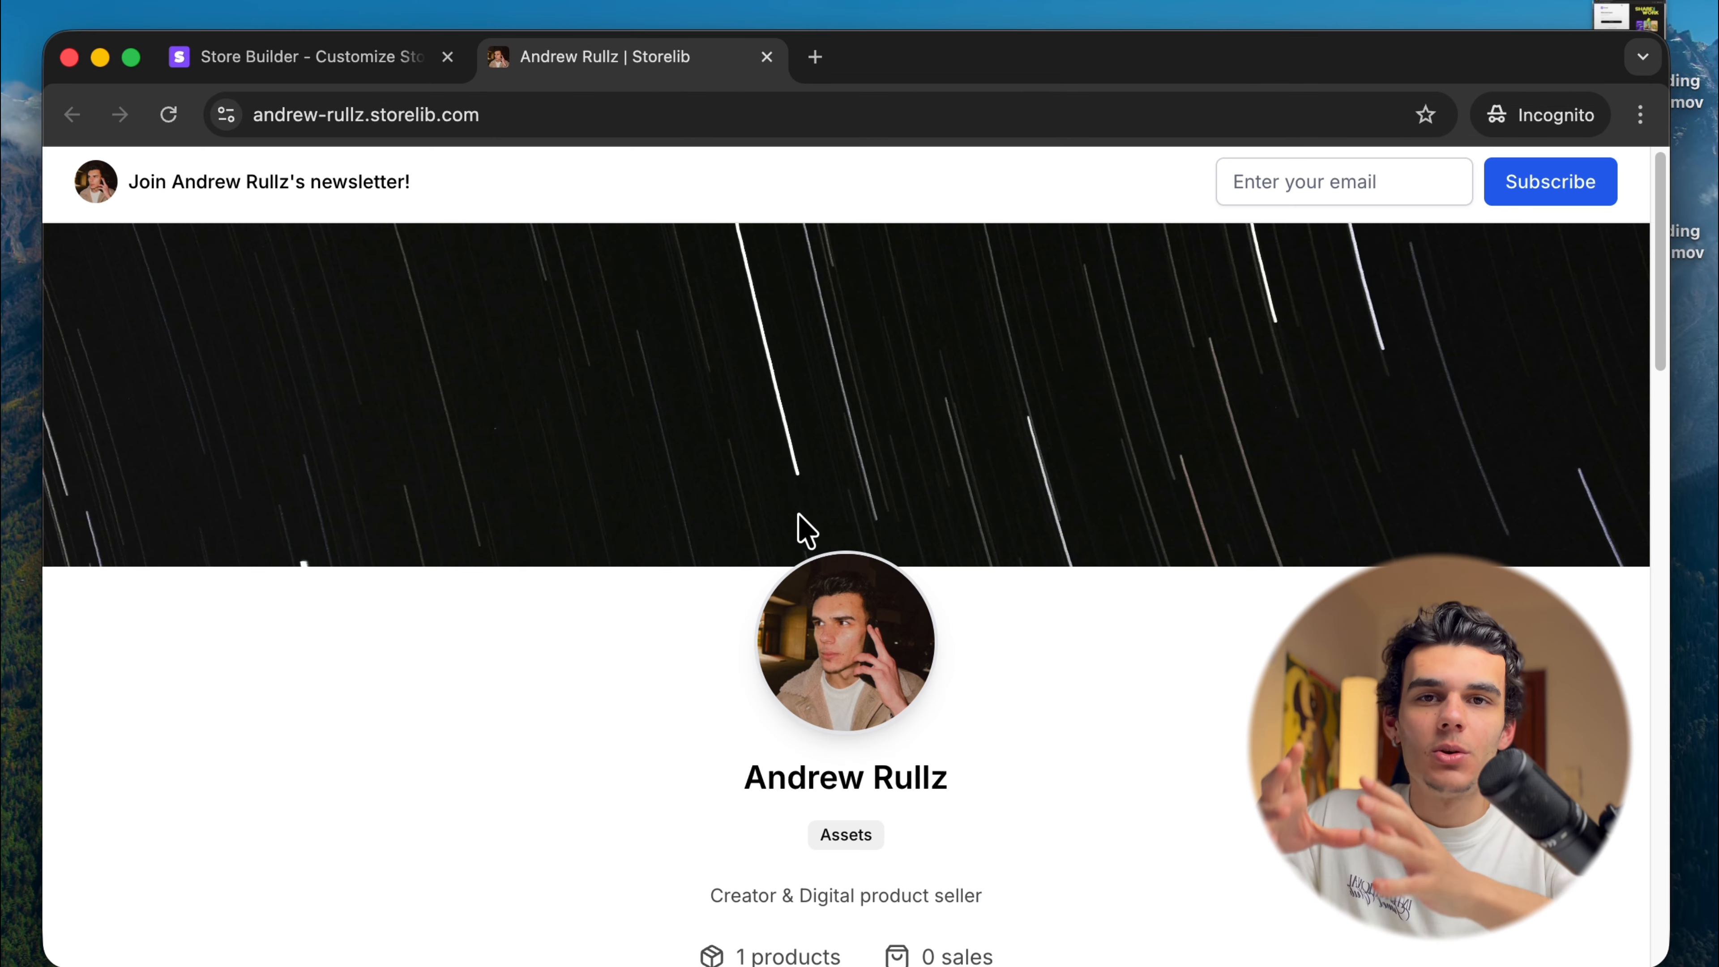
View the public store page and the presets pack's product page, advancing to its second product image
{"action": "scroll", "coordinate": [800, 530], "scroll_direction": "down", "scroll_amount": 4}
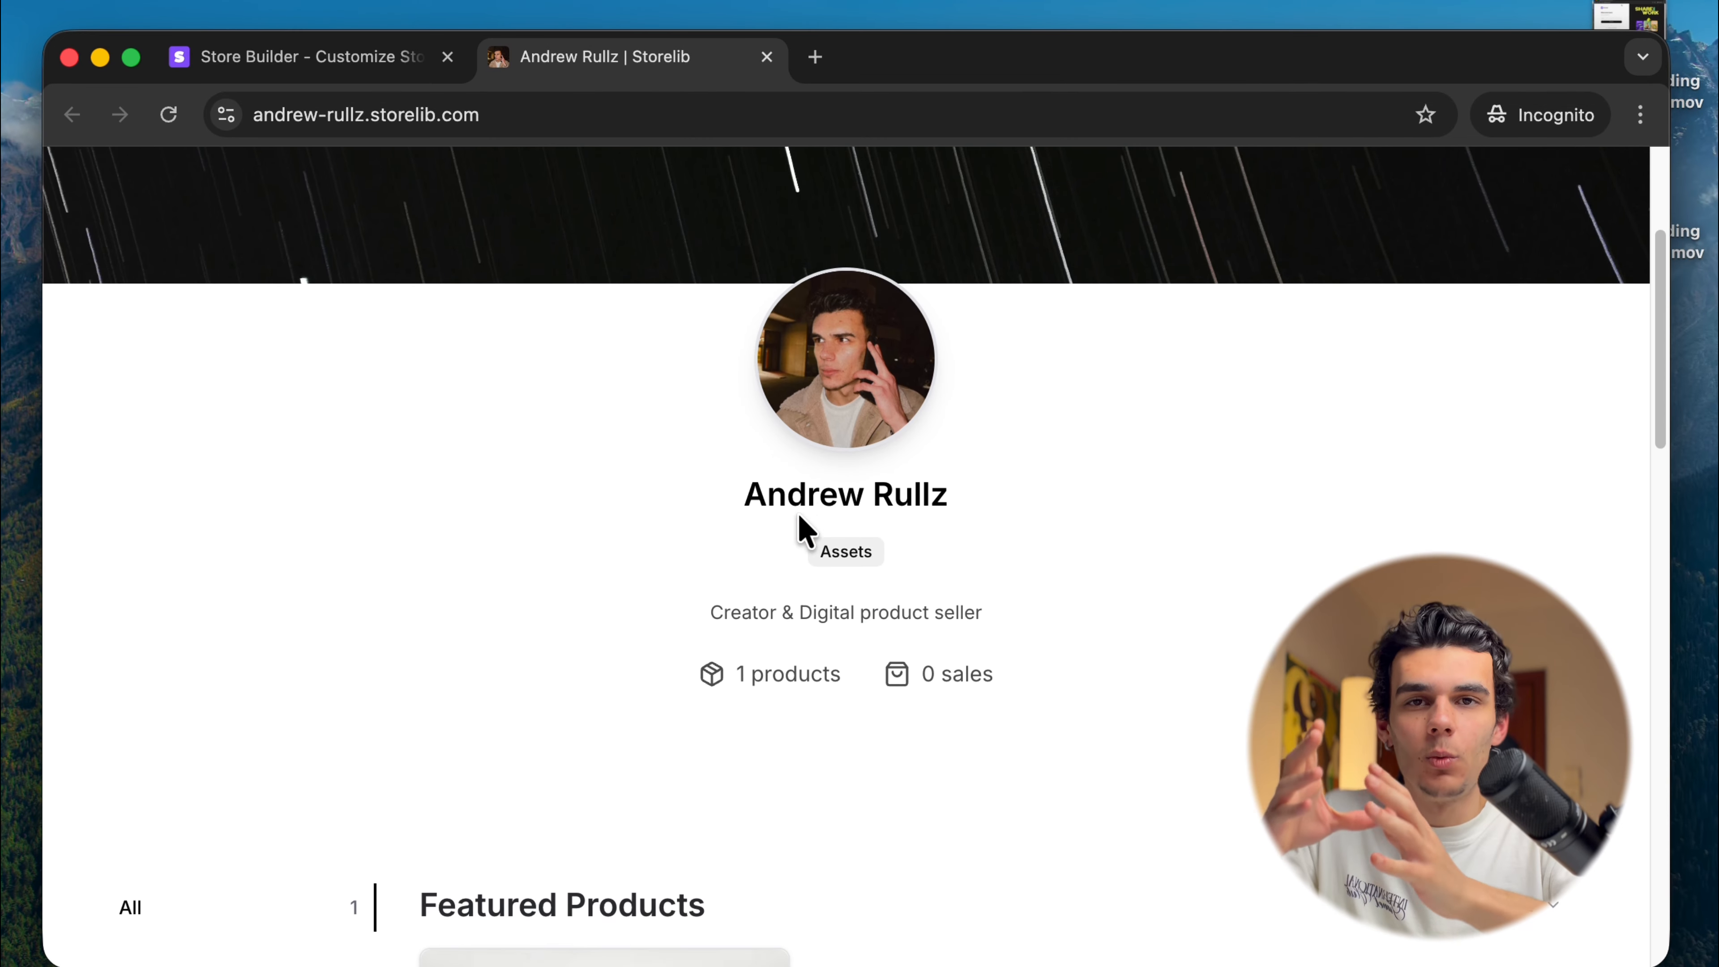
{"action": "scroll", "coordinate": [800, 530], "scroll_direction": "down", "scroll_amount": 4}
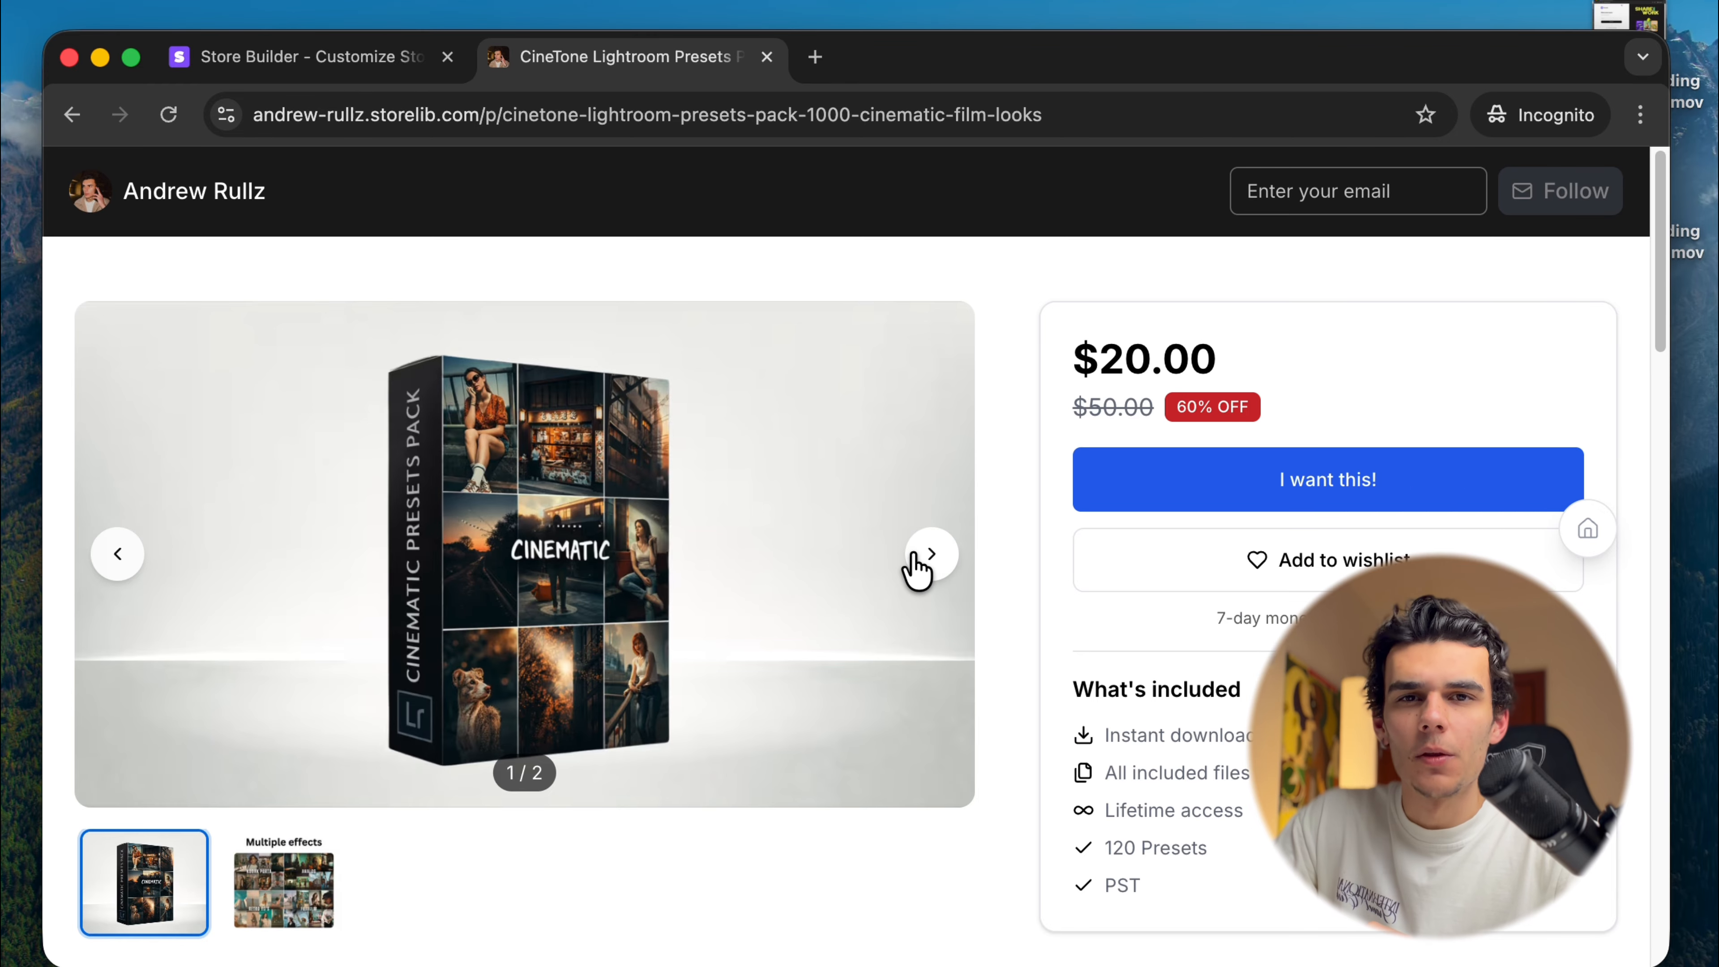
{"action": "left_click", "coordinate": [930, 554]}
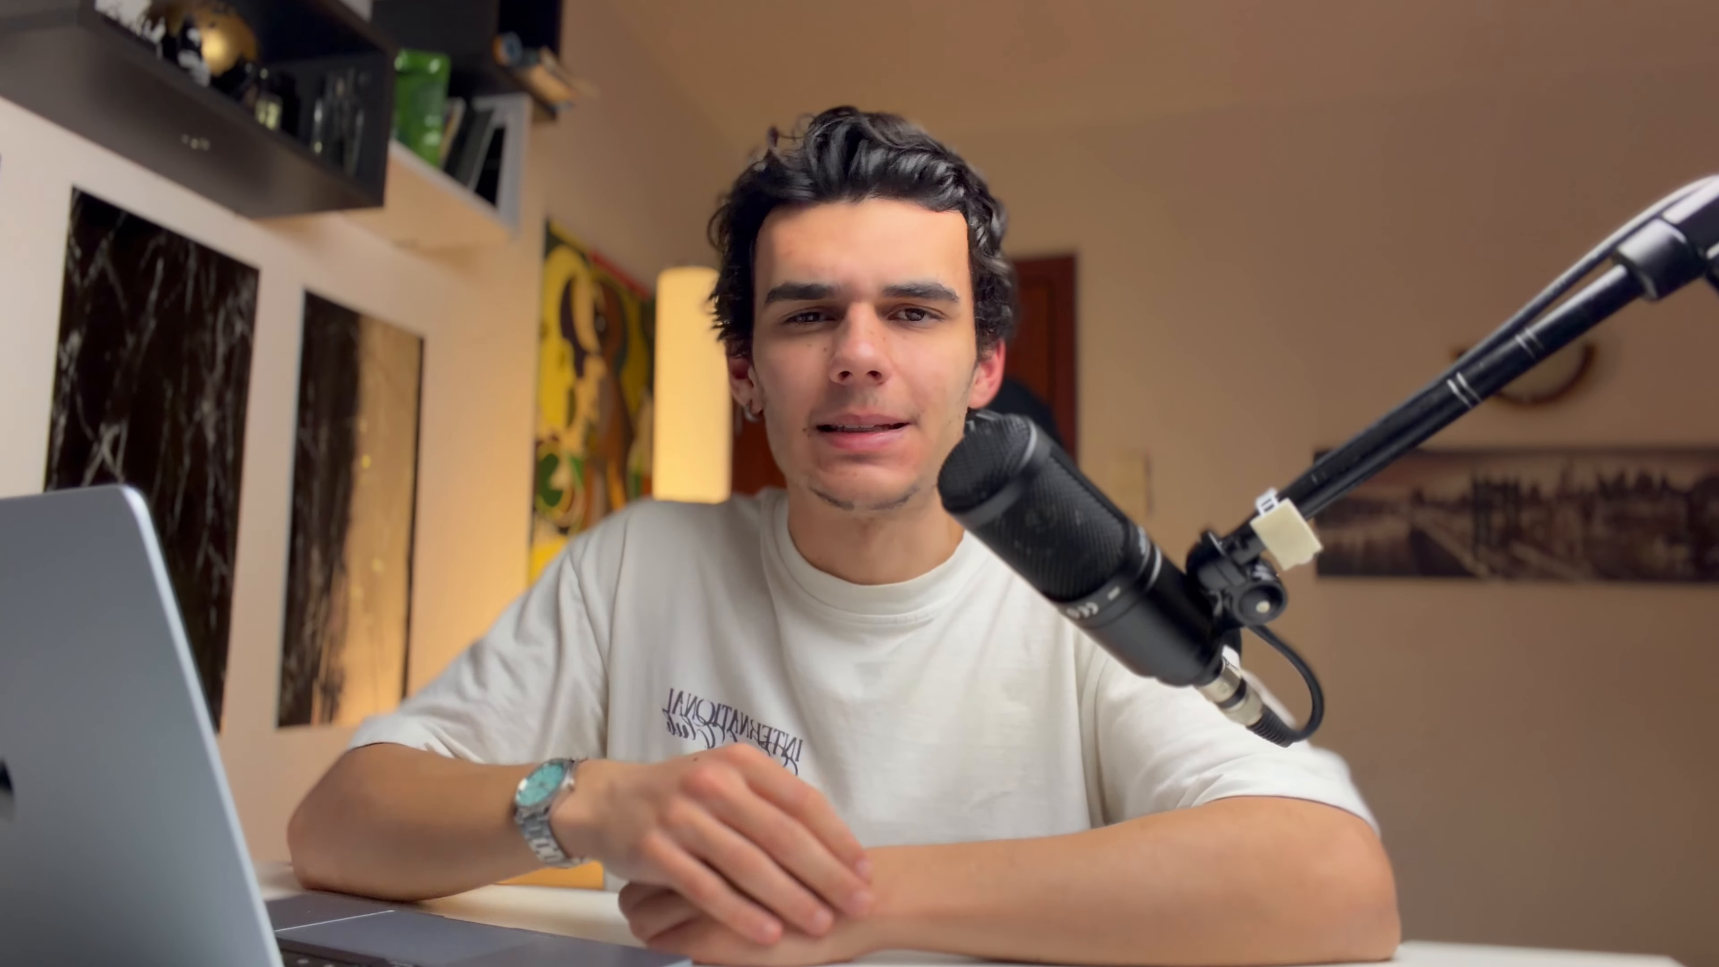